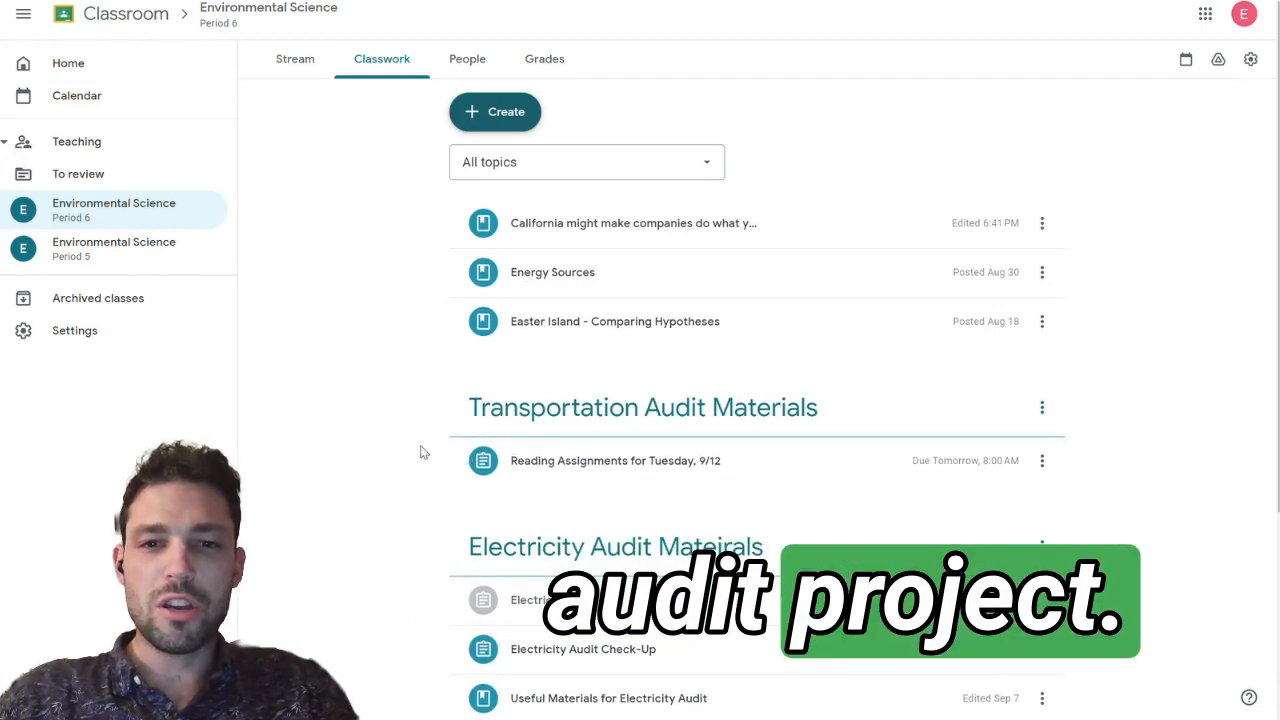
# Step: Look through the class's electricity audit materials and the appliance label photos in the common appliances document
pyautogui.scroll(-3, 369, 430)
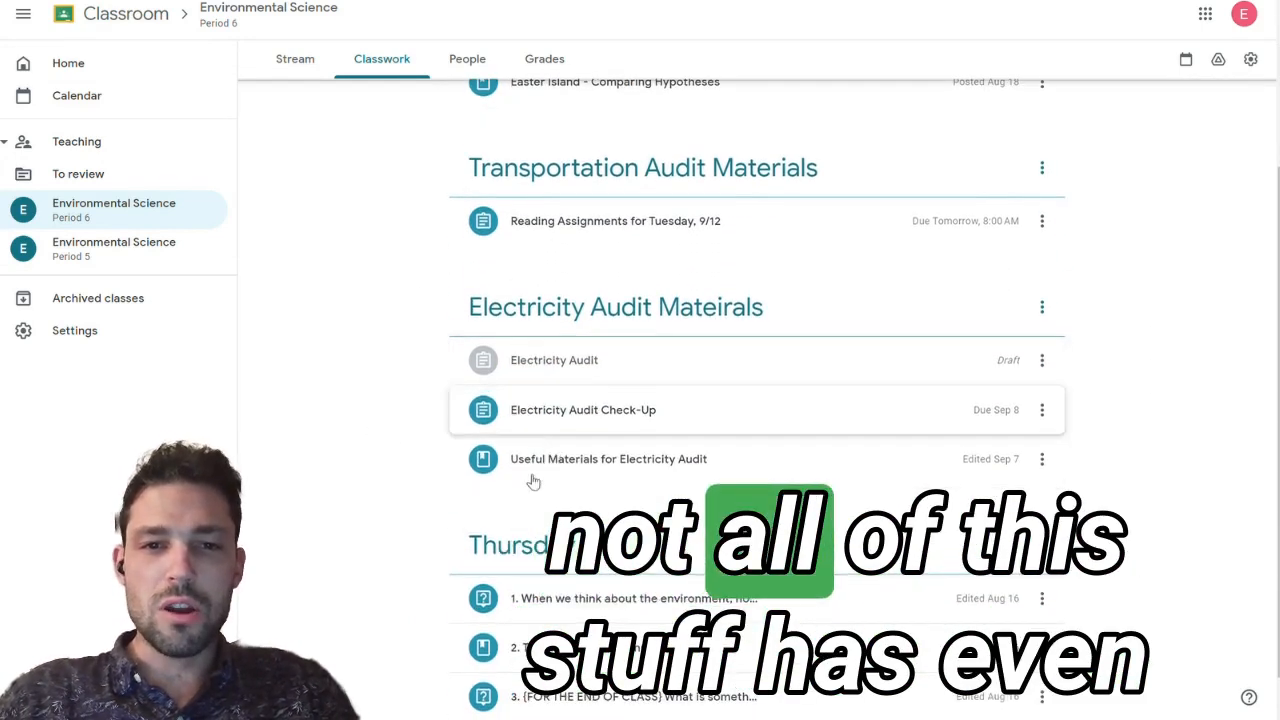
pyautogui.scroll(-1, 406, 424)
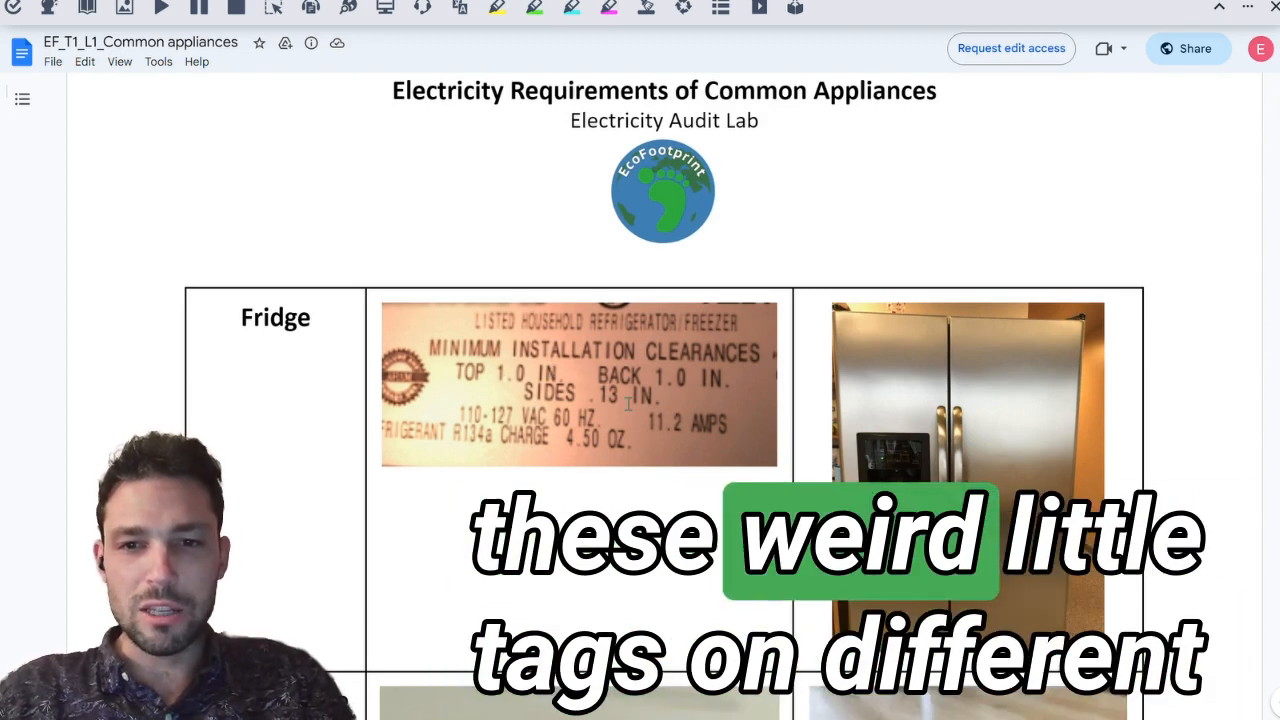
pyautogui.scroll(-5, 553, 458)
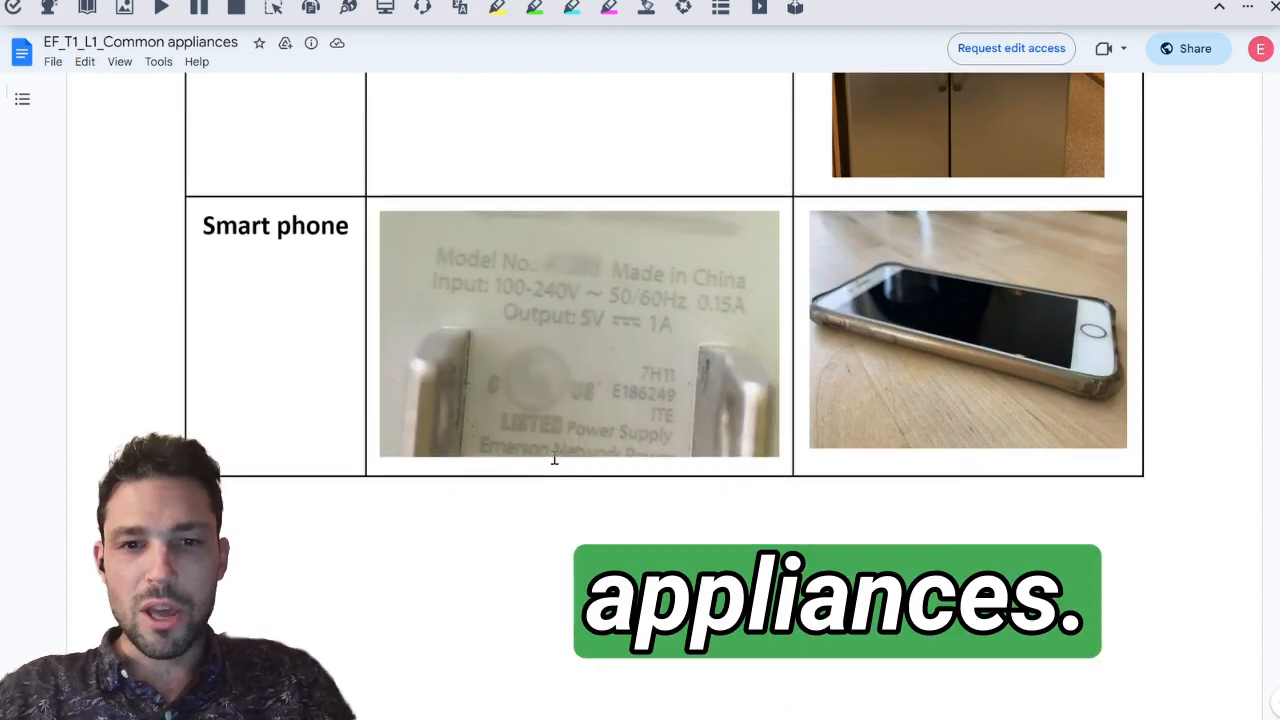
pyautogui.scroll(-5, 568, 306)
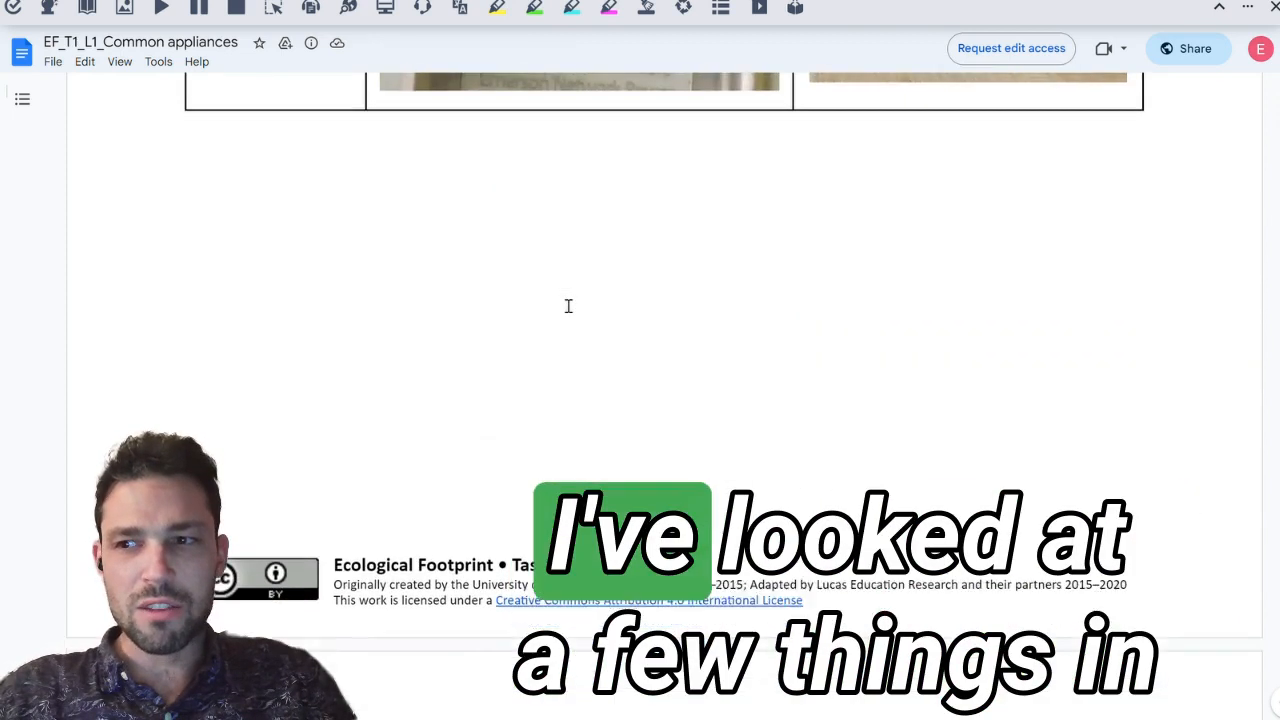
pyautogui.scroll(-5, 568, 306)
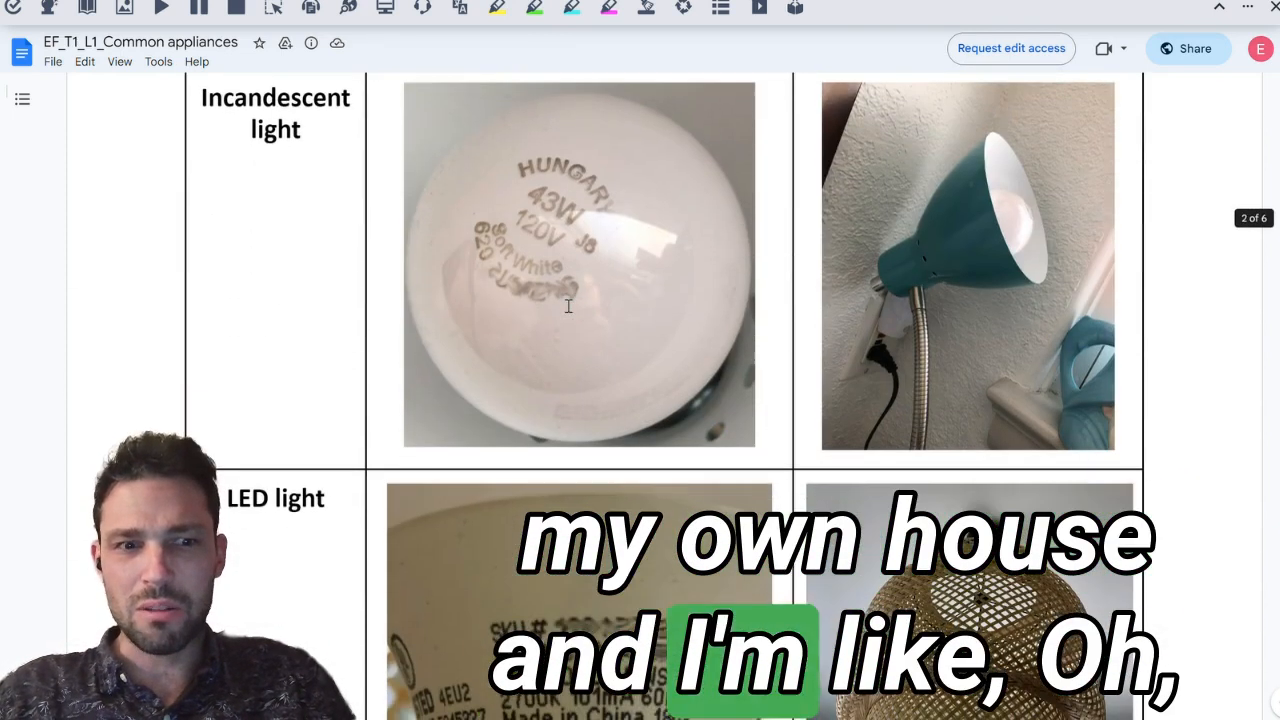
pyautogui.scroll(-8, 568, 306)
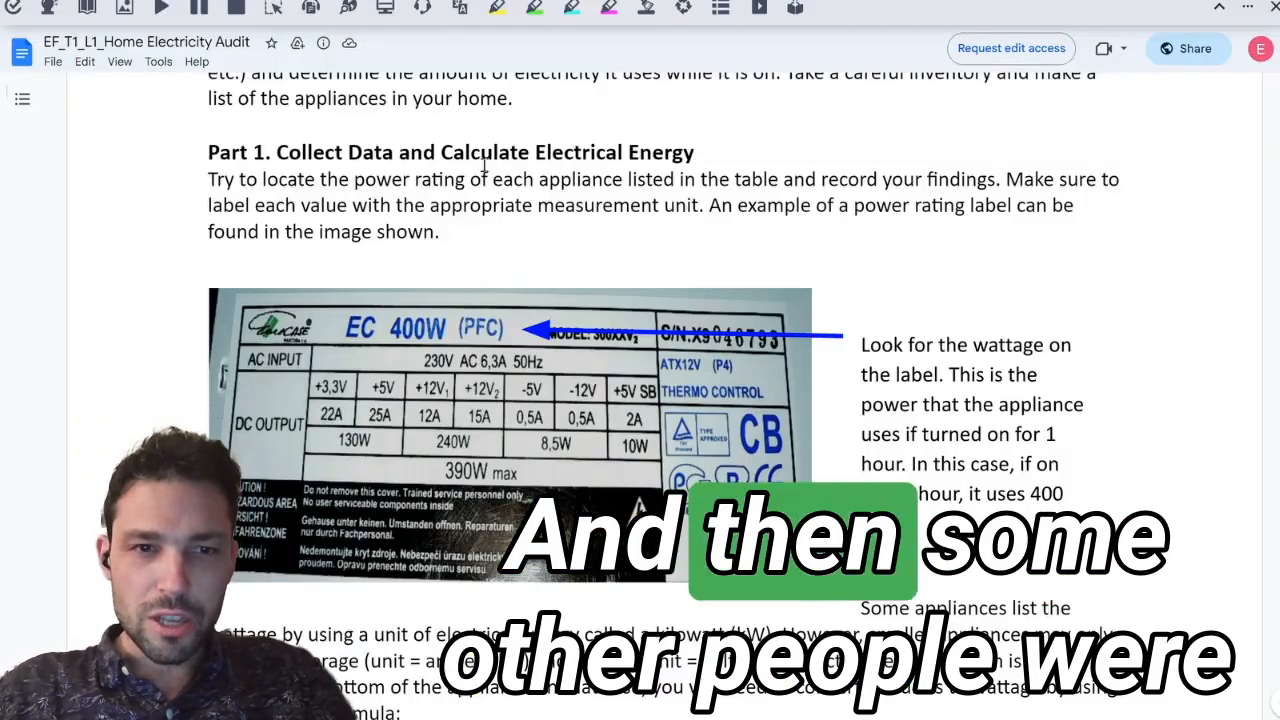
# Step: Read the Home Electricity Audit handout, covering the unit conversion formulas and the practice appliance table
pyautogui.scroll(1, 521, 261)
pyautogui.scroll(-7, 521, 263)
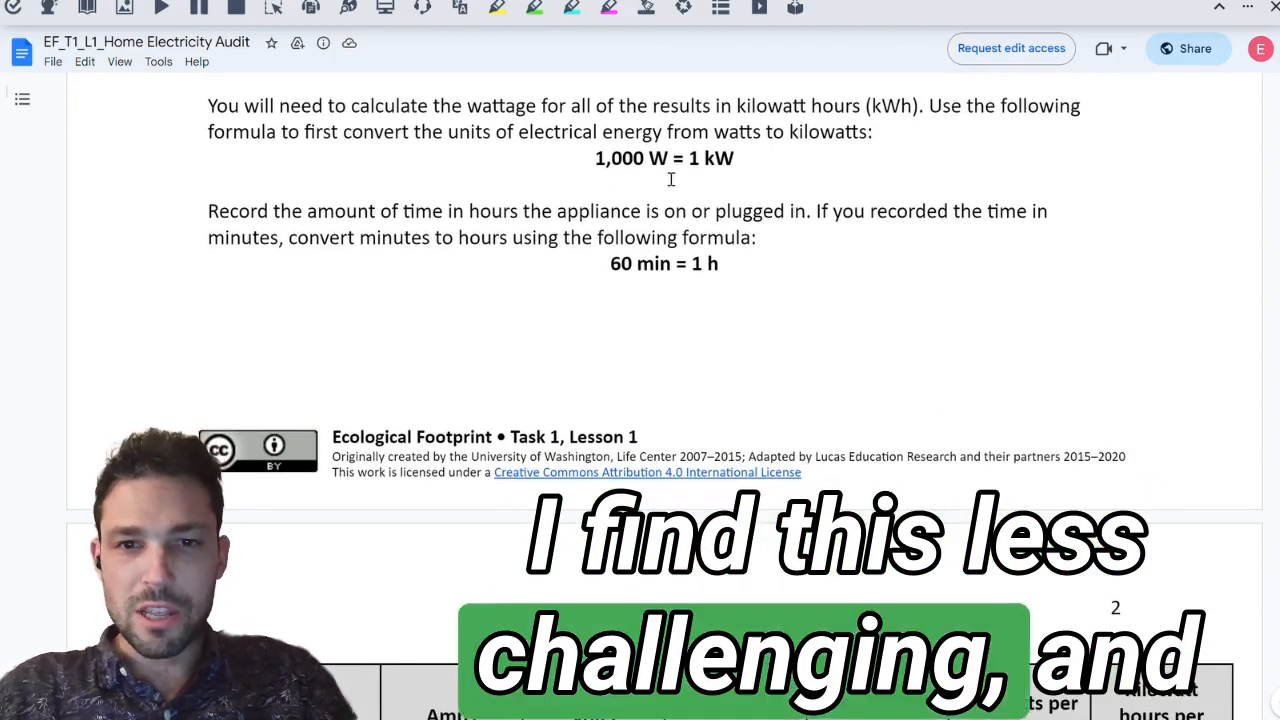
pyautogui.scroll(-1, 634, 218)
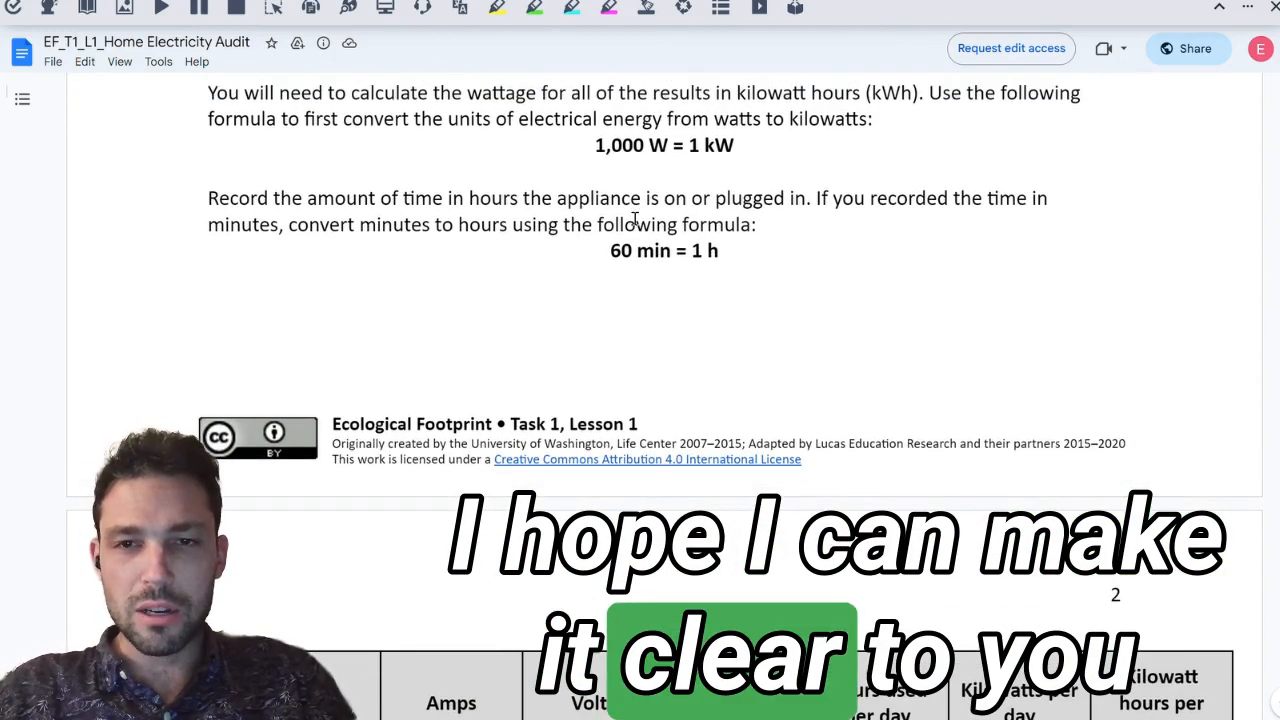
pyautogui.scroll(-6, 714, 114)
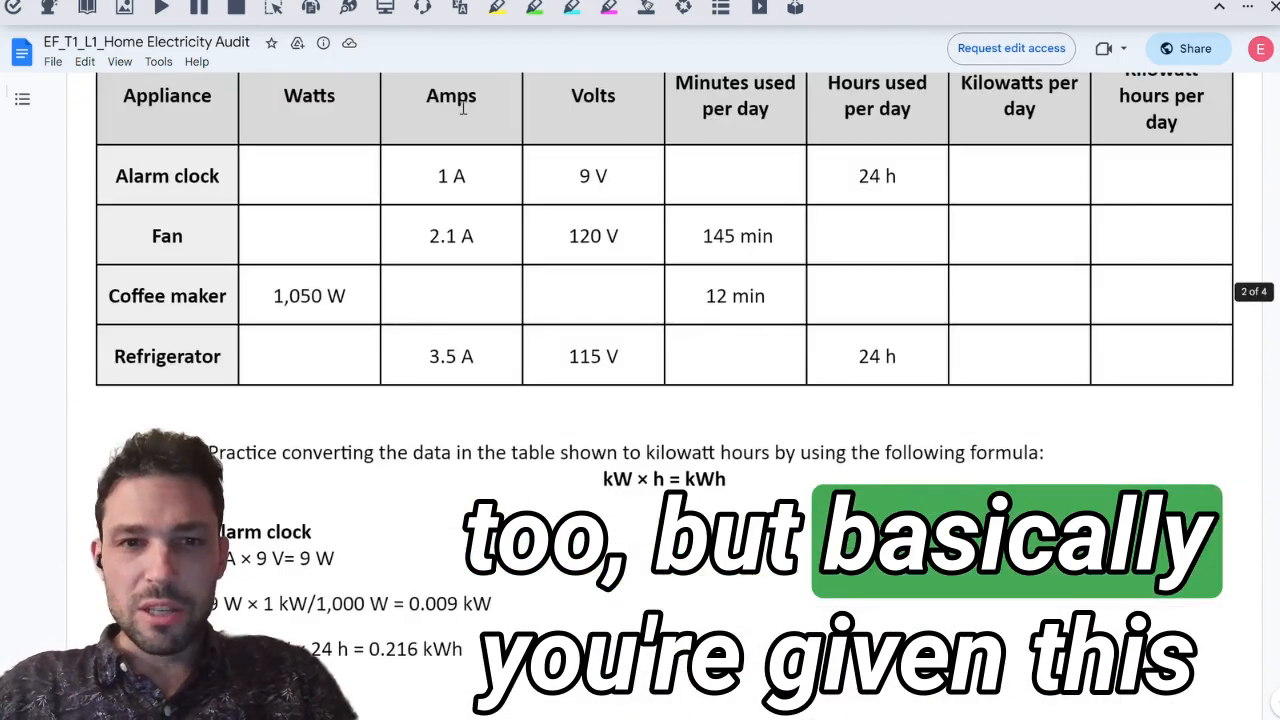
pyautogui.scroll(1, 466, 103)
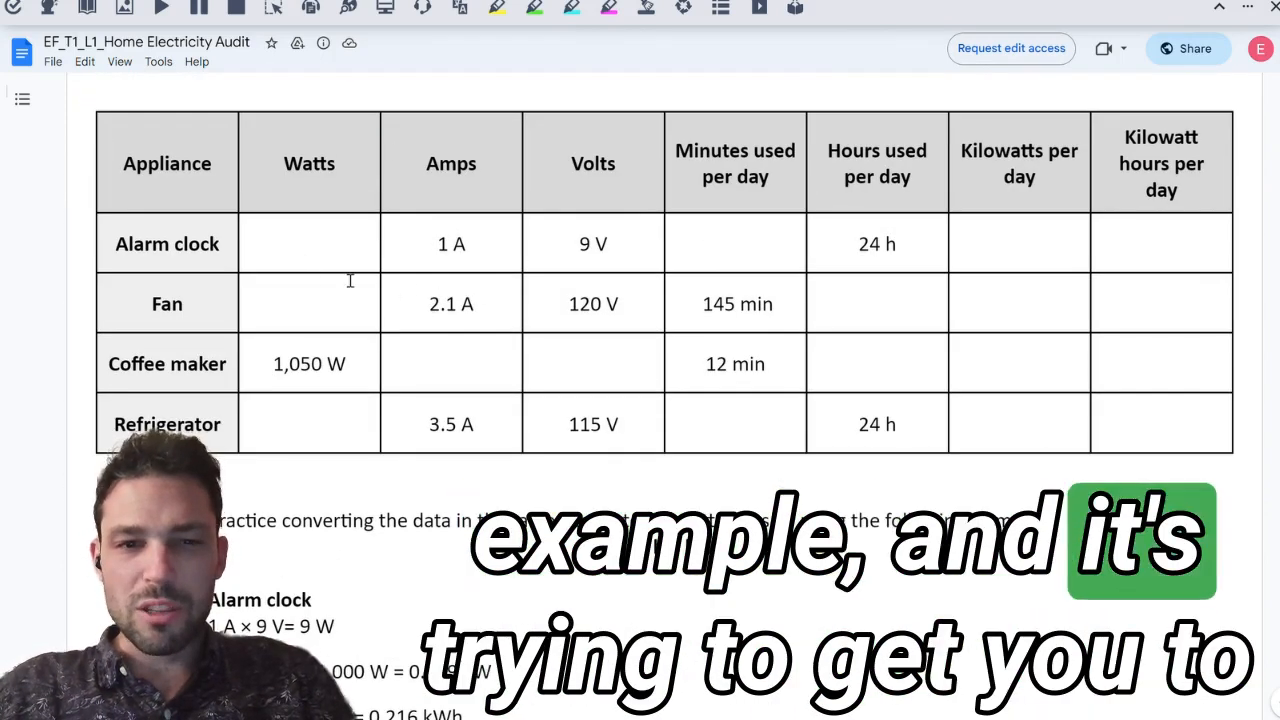
pyautogui.scroll(-2, 350, 281)
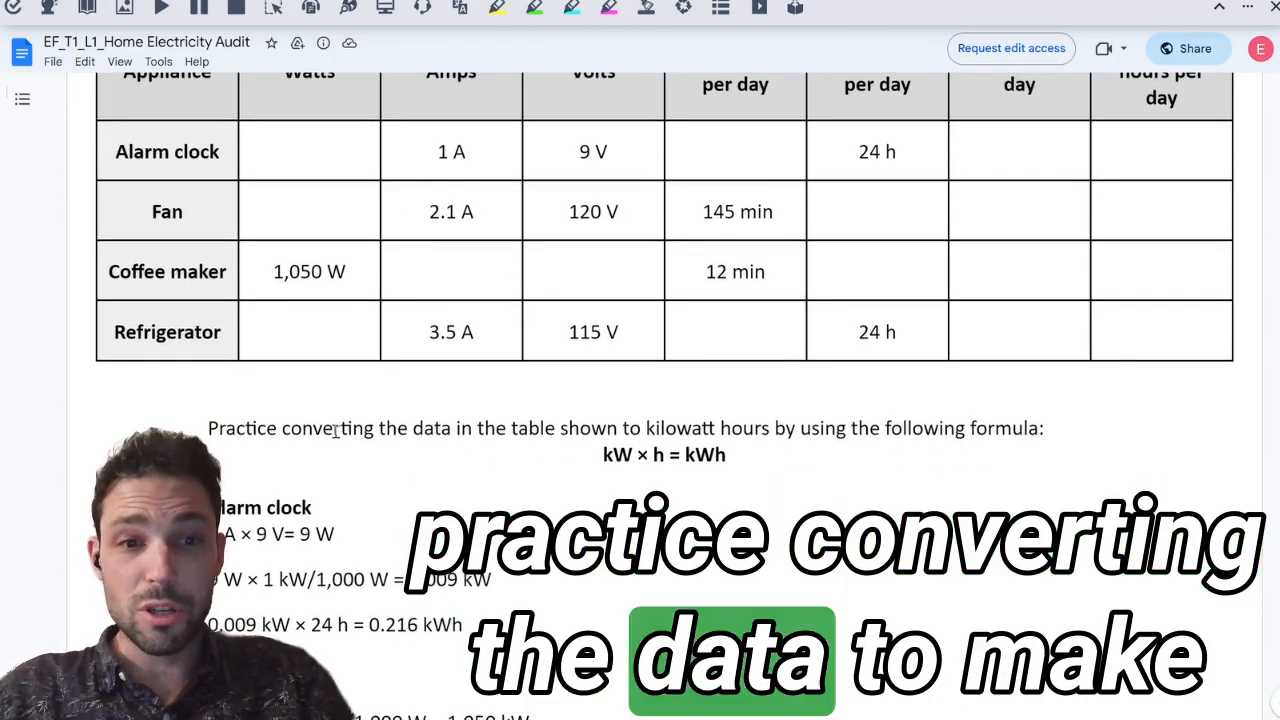
pyautogui.scroll(1, 374, 171)
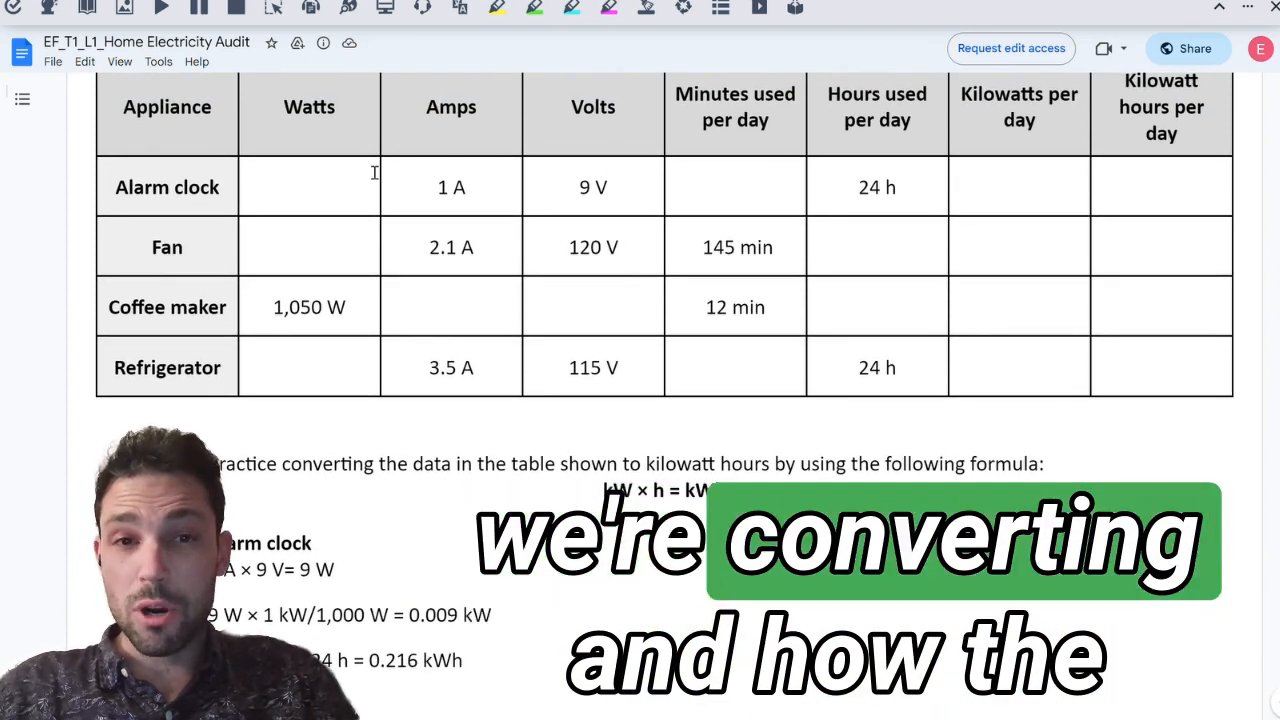
pyautogui.scroll(1, 412, 224)
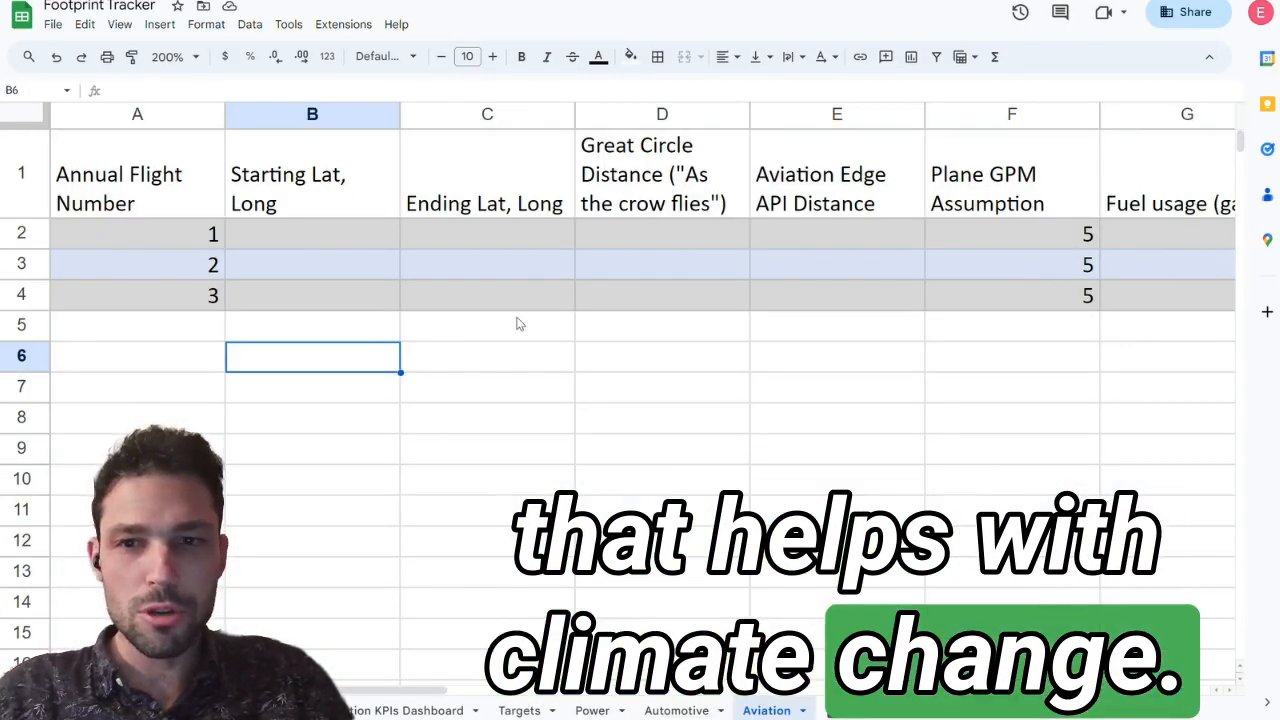
# Step: Examine the flight columns in the Footprint Tracker's Aviation sheet, from flight number through family share of emissions
pyautogui.click(421, 260)
pyautogui.press('Left')
pyautogui.press('Left')
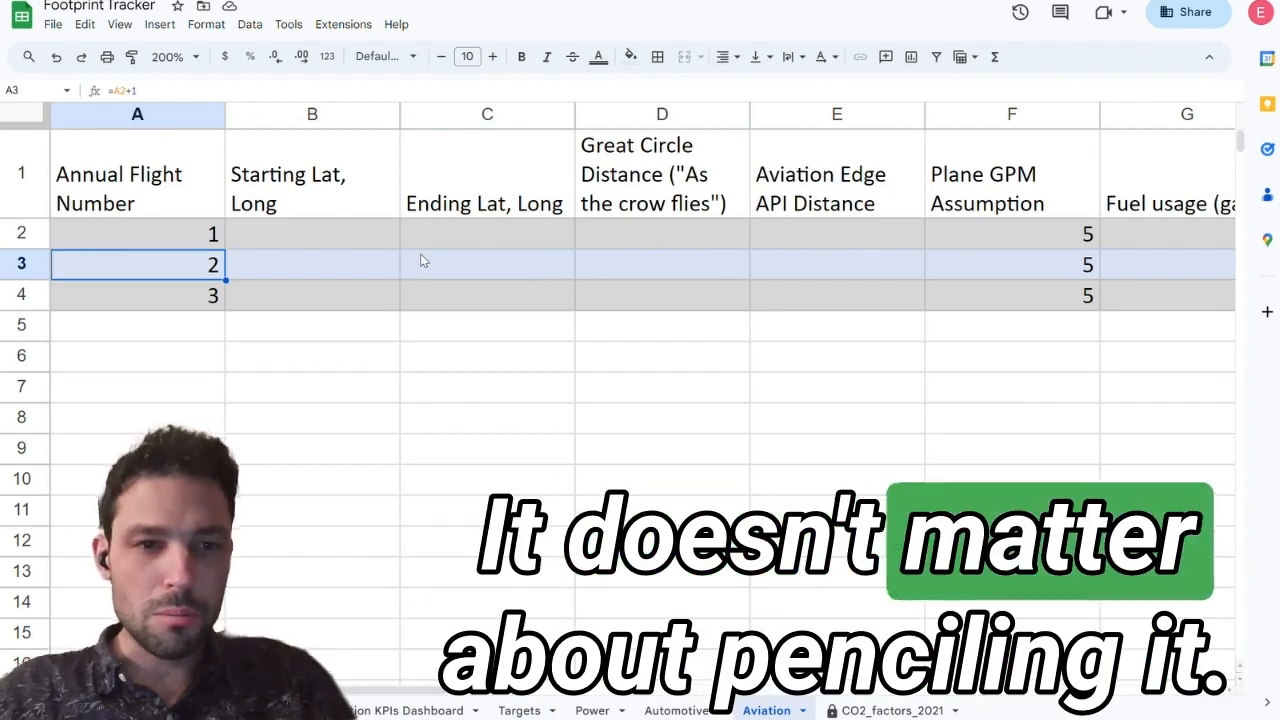
pyautogui.press('Right')
pyautogui.press('Right')
pyautogui.press('Up')
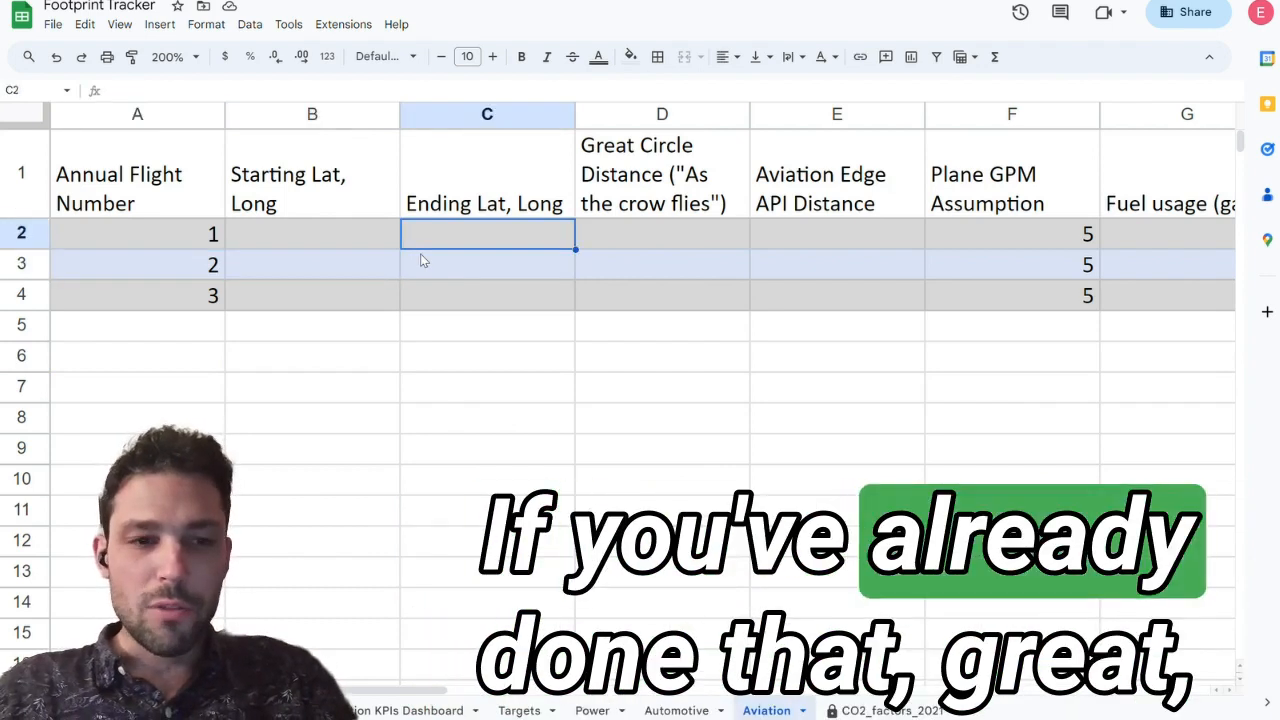
pyautogui.press('Right')
pyautogui.press('Right')
pyautogui.press('Right')
pyautogui.press('Right')
pyautogui.press('Right')
pyautogui.press('Right')
pyautogui.press('Right')
pyautogui.press('Right')
pyautogui.press('Right')
pyautogui.press('Right')
pyautogui.press('Left')
pyautogui.press('Left')
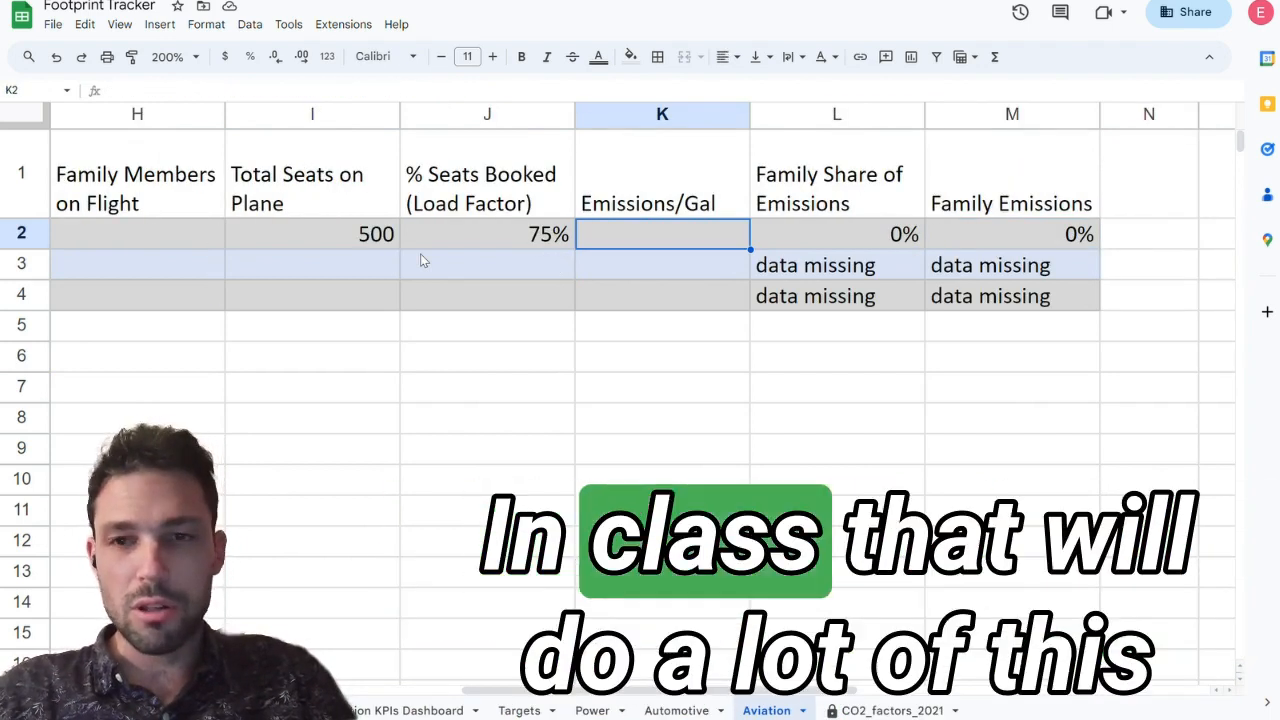
pyautogui.press('Right')
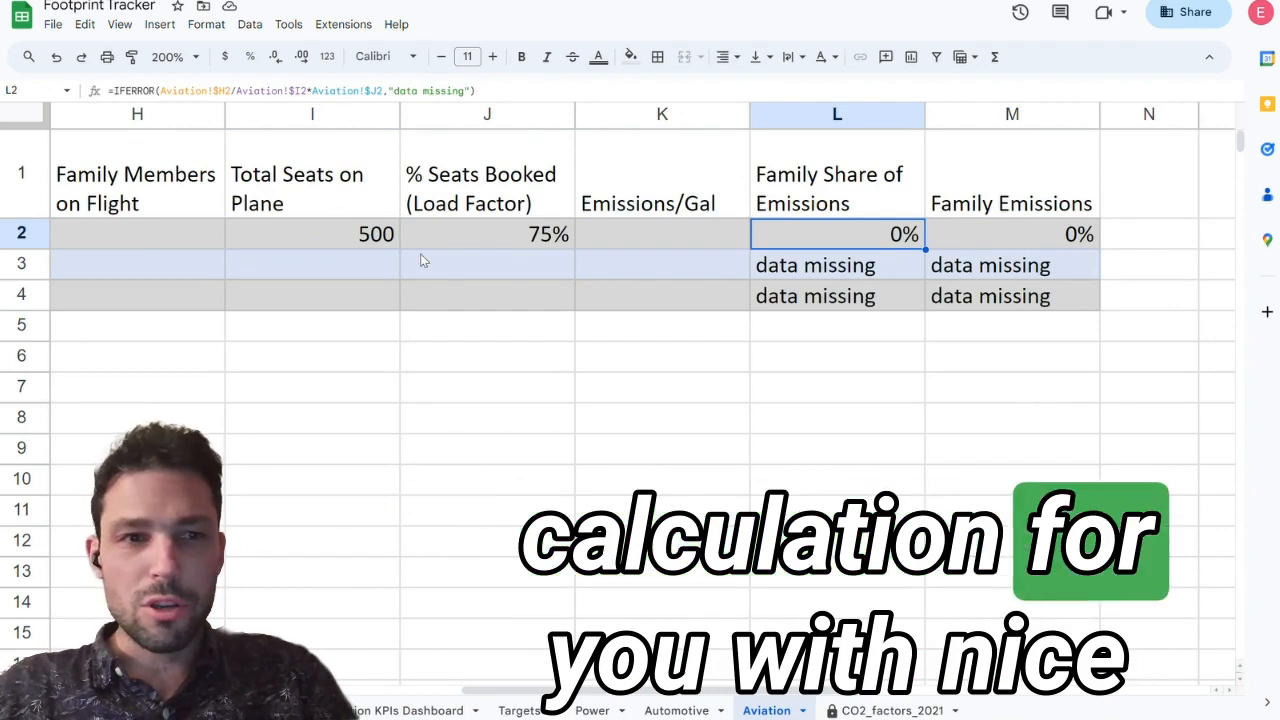
# Step: Inspect the family share of emissions formula for flight 2 and return to the first flight's row
pyautogui.press('Down')
pyautogui.click(493, 93)
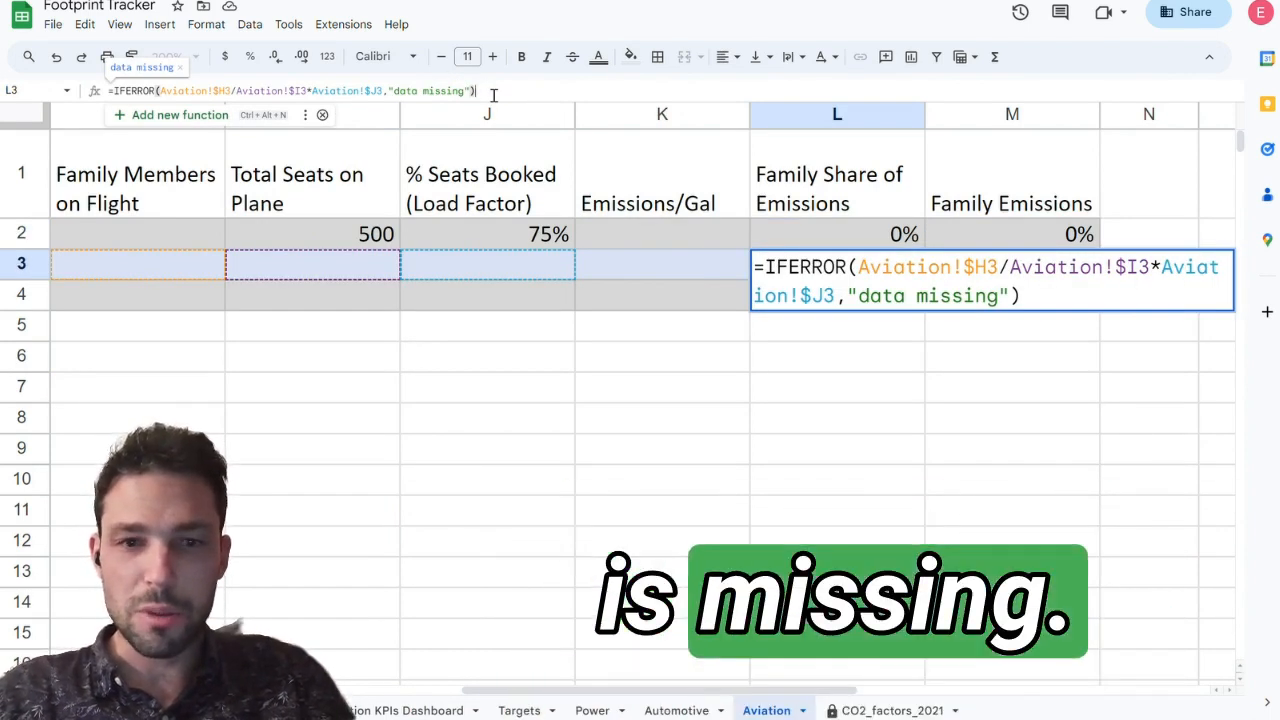
pyautogui.press('Return')
pyautogui.hotkey('ctrl', 'Left')
pyautogui.hotkey('ctrl', 'Left')
pyautogui.hotkey('ctrl', 'Left')
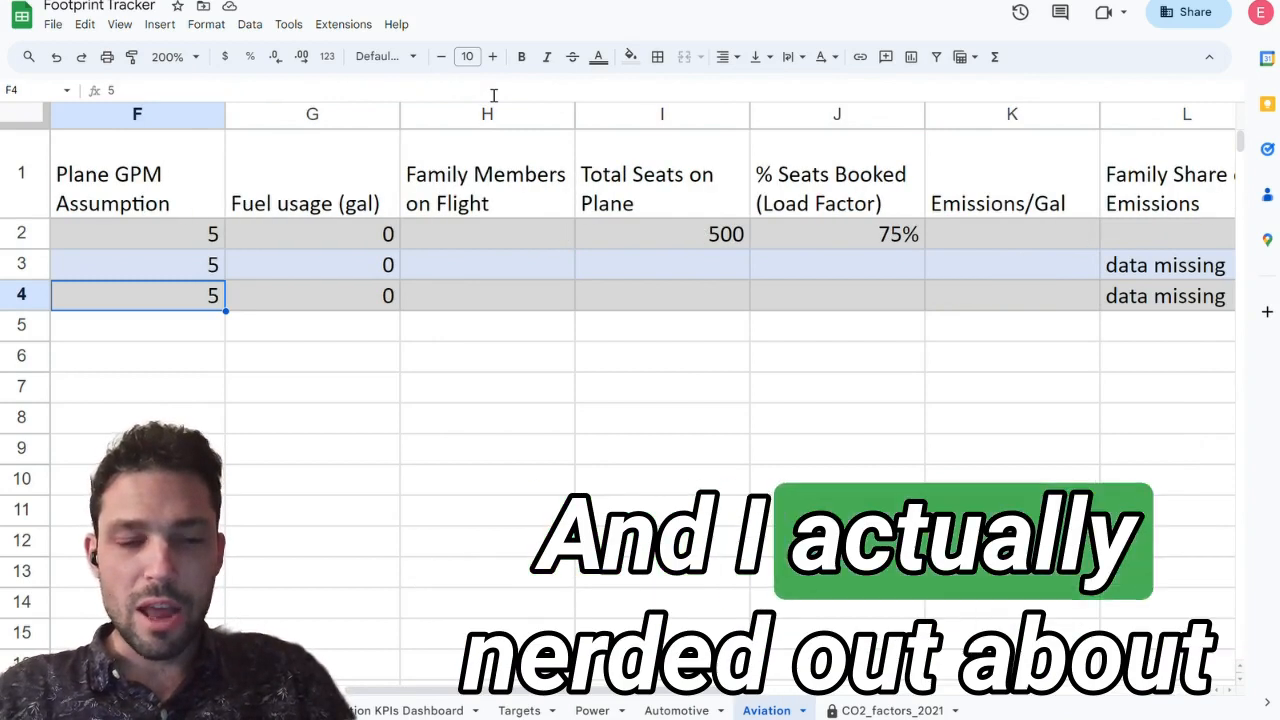
pyautogui.press('Up')
pyautogui.press('Up')
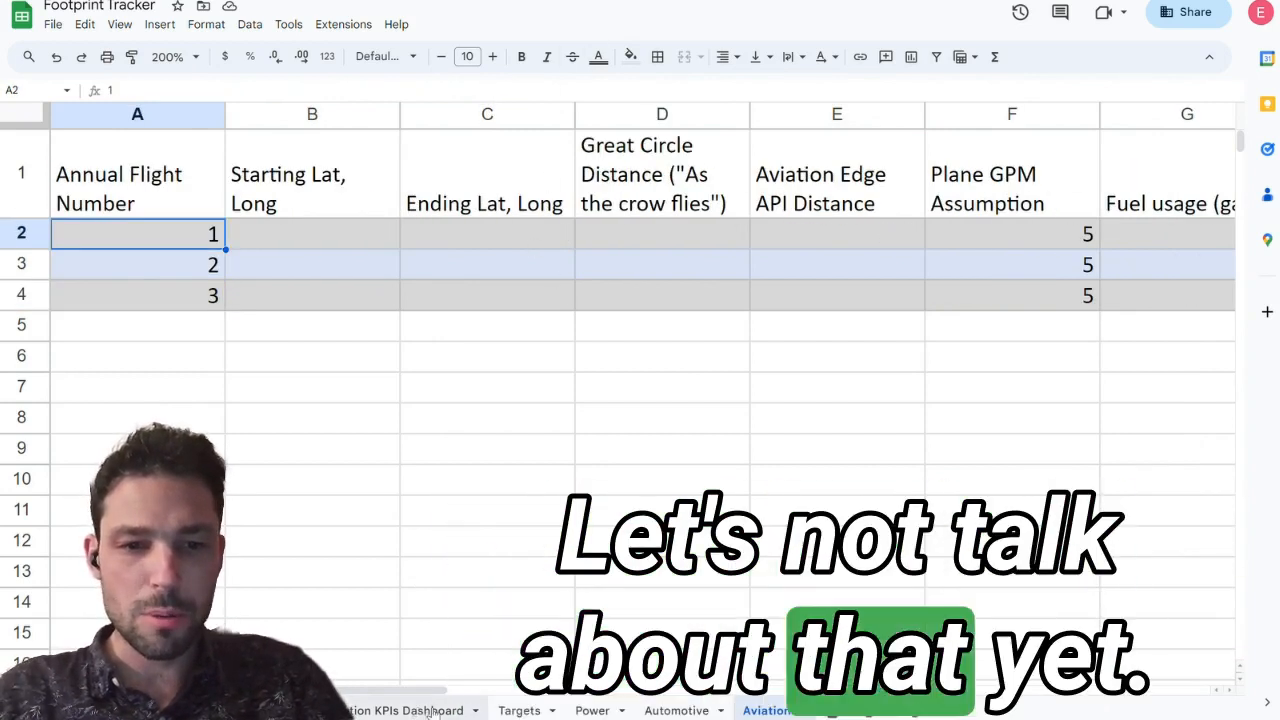
# Step: Open the Power sheet and compare its appliance table with the blank Electricity Audit Lab Raw Data document
pyautogui.click(592, 710)
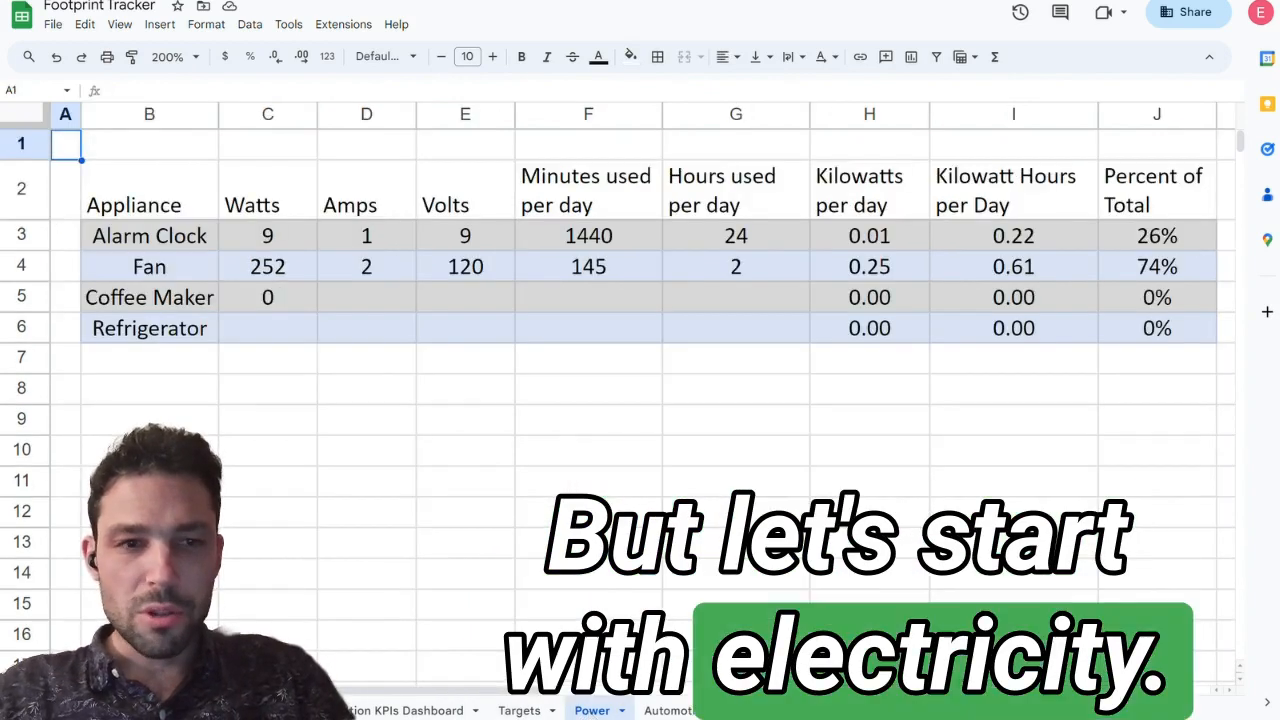
pyautogui.click(170, 236)
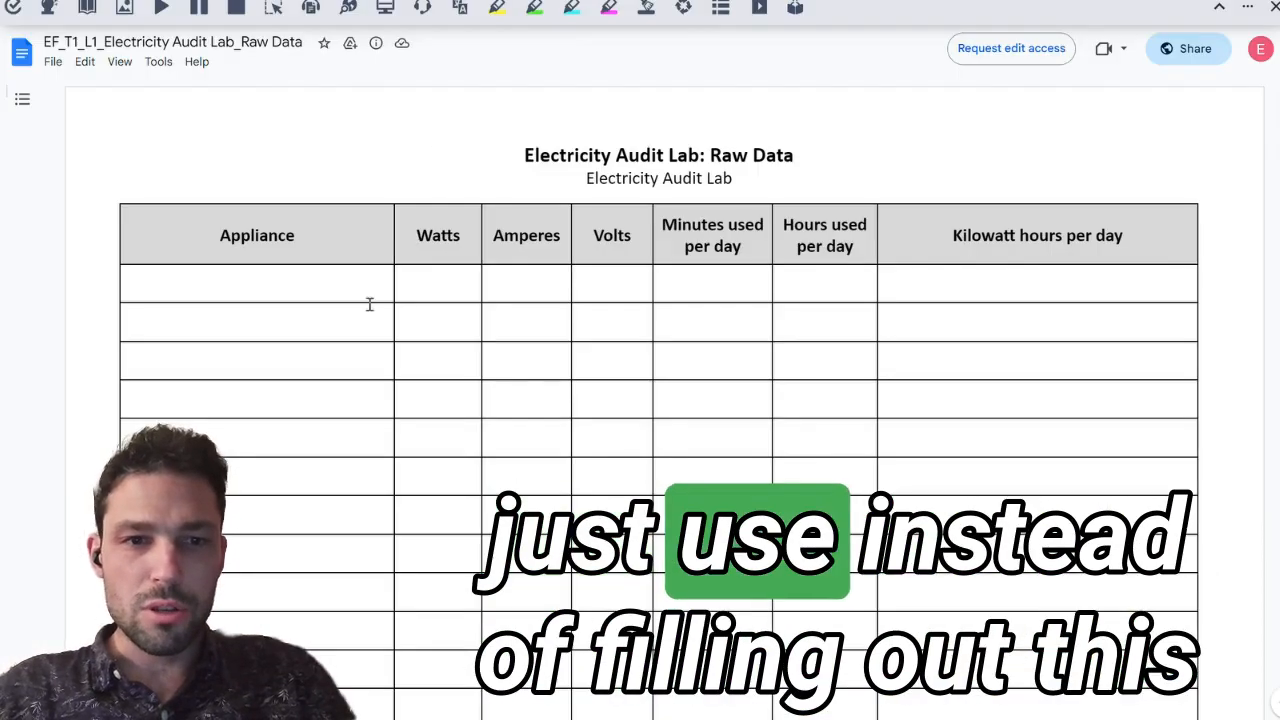
pyautogui.scroll(-2, 340, 263)
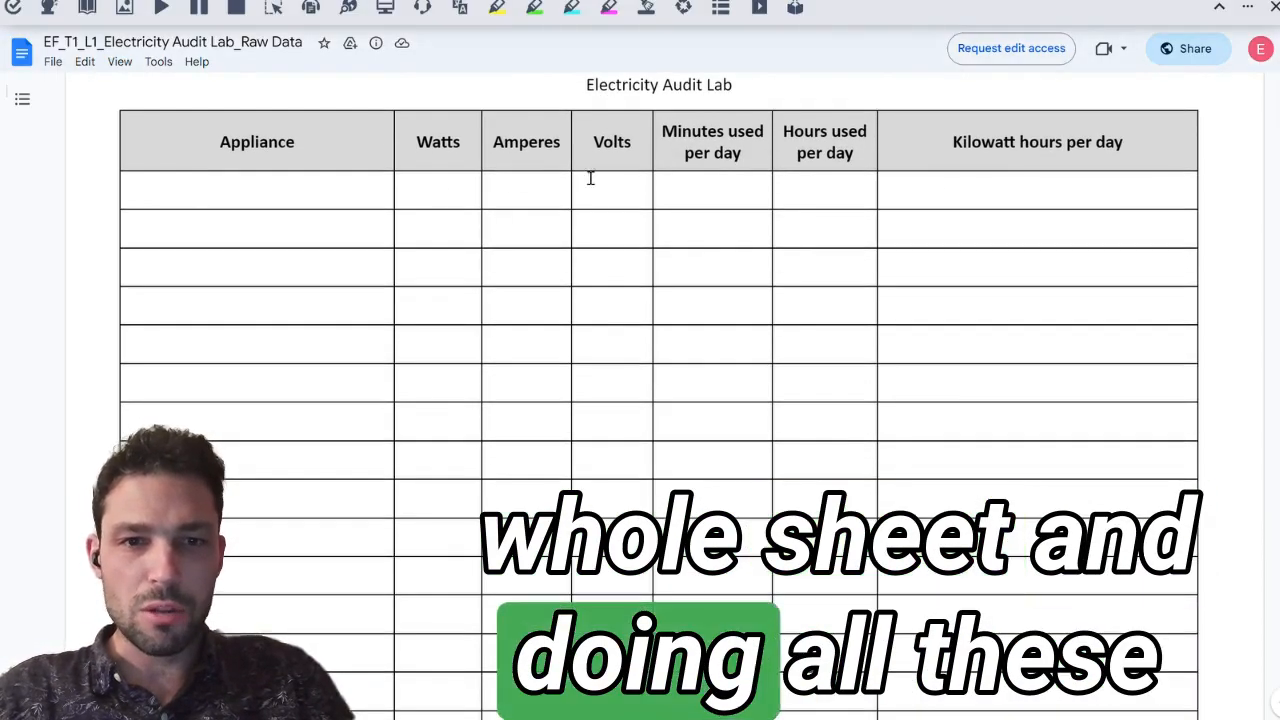
pyautogui.scroll(-3, 740, 225)
pyautogui.scroll(4, 740, 226)
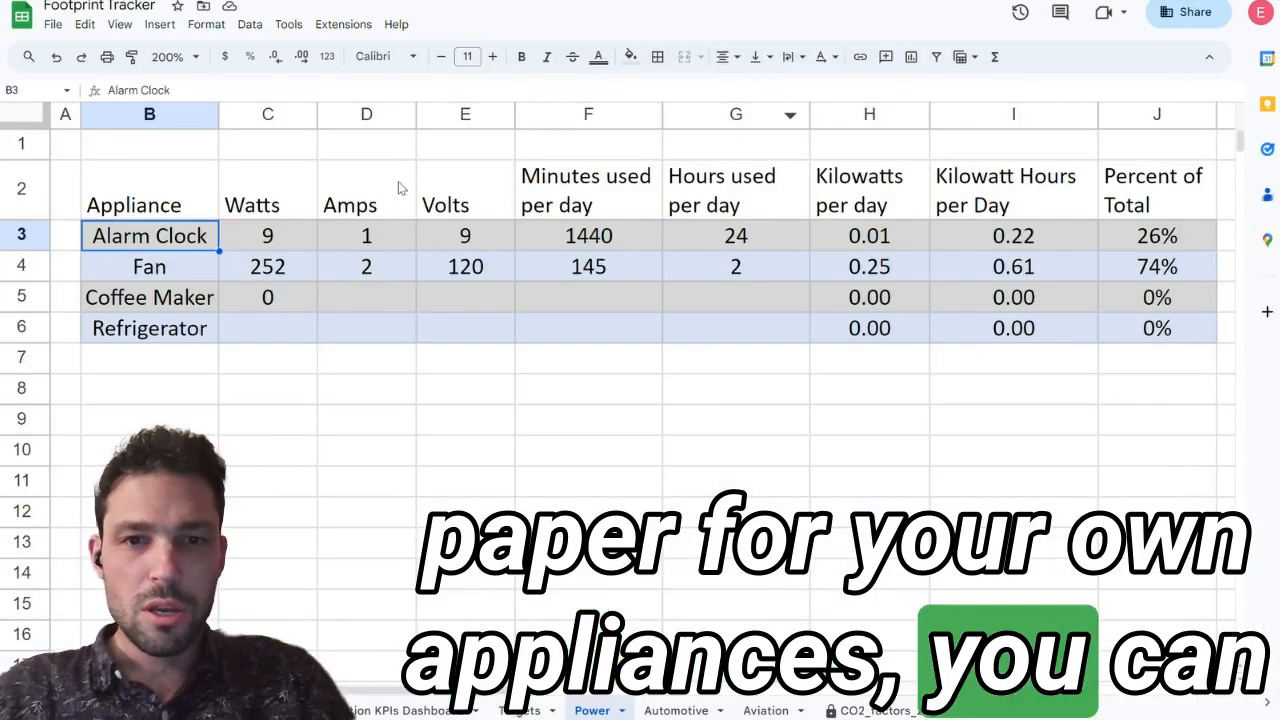
# Step: Add Xbox as a new appliance directly below Refrigerator in the Power sheet
pyautogui.click(258, 324)
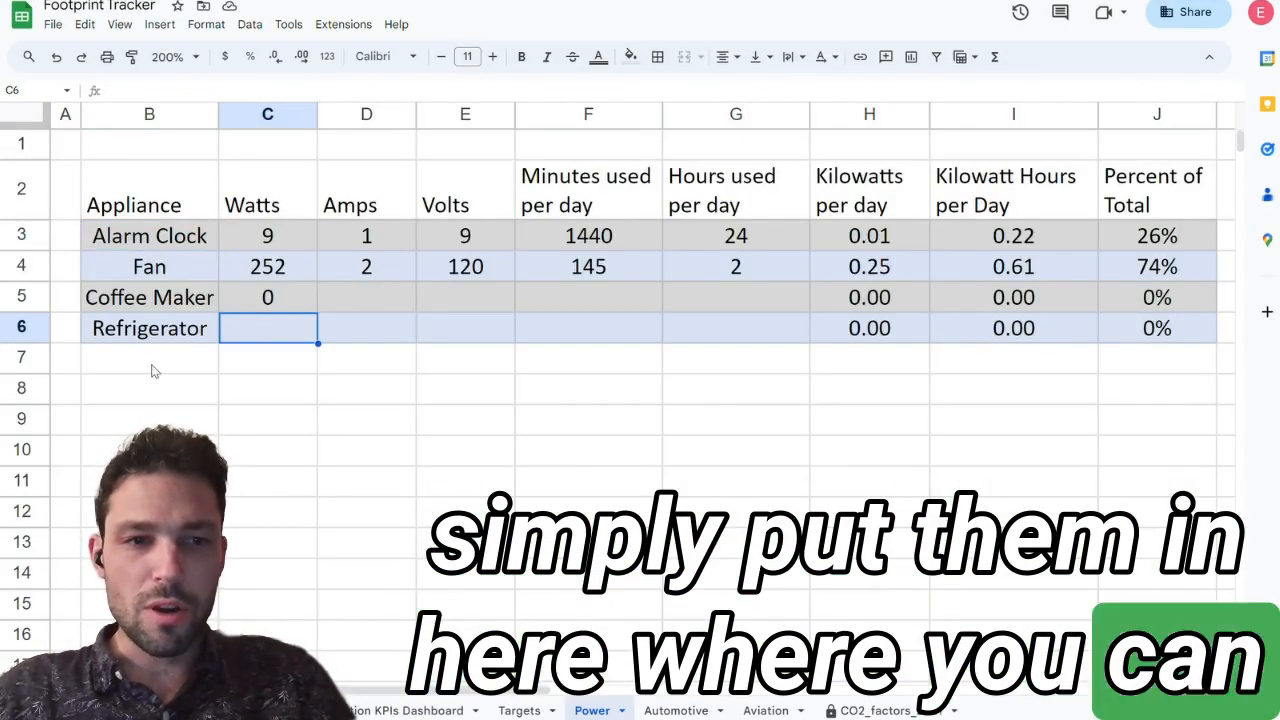
pyautogui.click(153, 370)
pyautogui.write('Xbox')
pyautogui.press('Return')
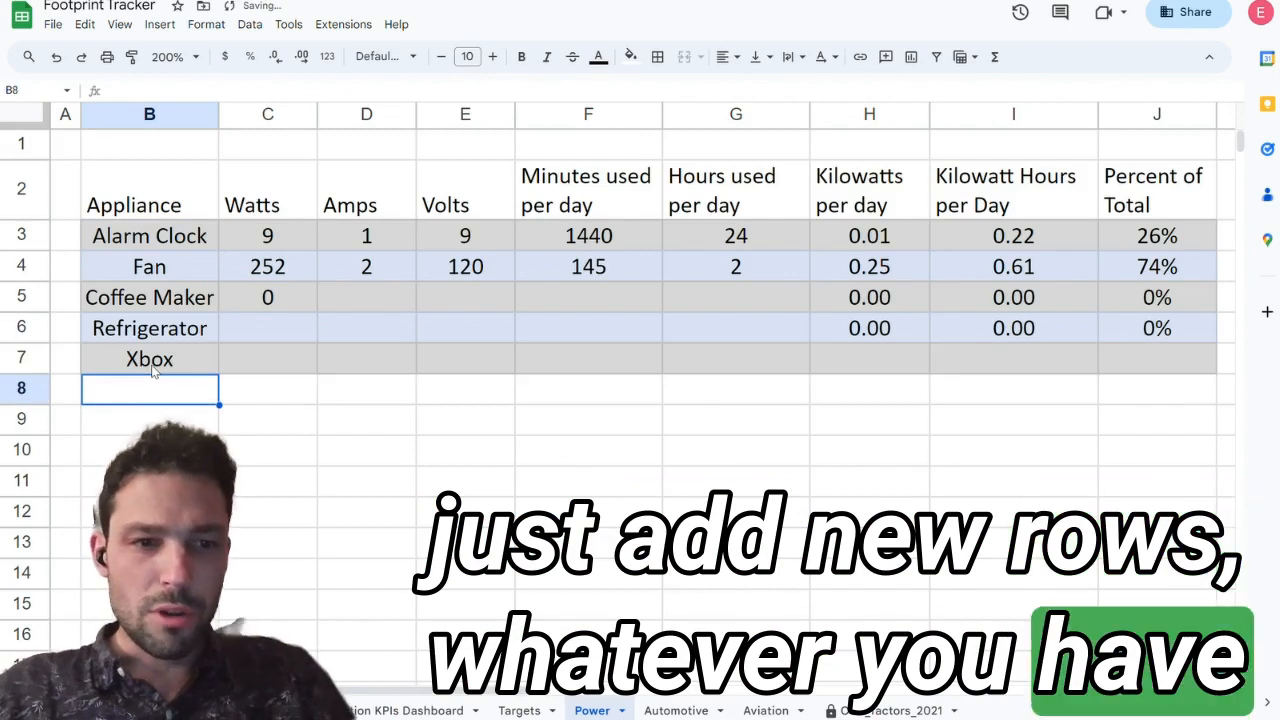
pyautogui.press('Return')
# Step: Inspect the Alarm Clock's watts formula, which multiplies amps by volts, leaving it as it is
pyautogui.press('Up')
pyautogui.press('Right')
pyautogui.press('Right')
pyautogui.press('Right')
pyautogui.press('Right')
pyautogui.press('Right')
pyautogui.press('Right')
pyautogui.press('Left')
pyautogui.press('Left')
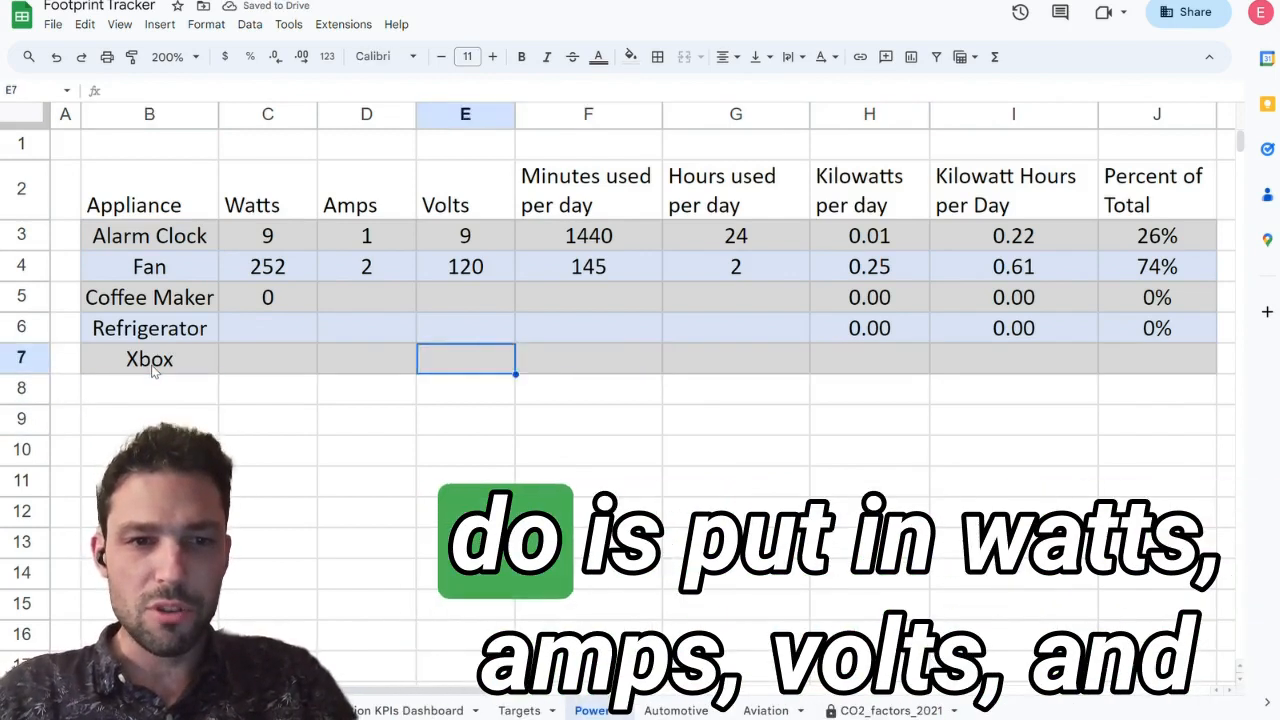
pyautogui.press('Up')
pyautogui.press('Up')
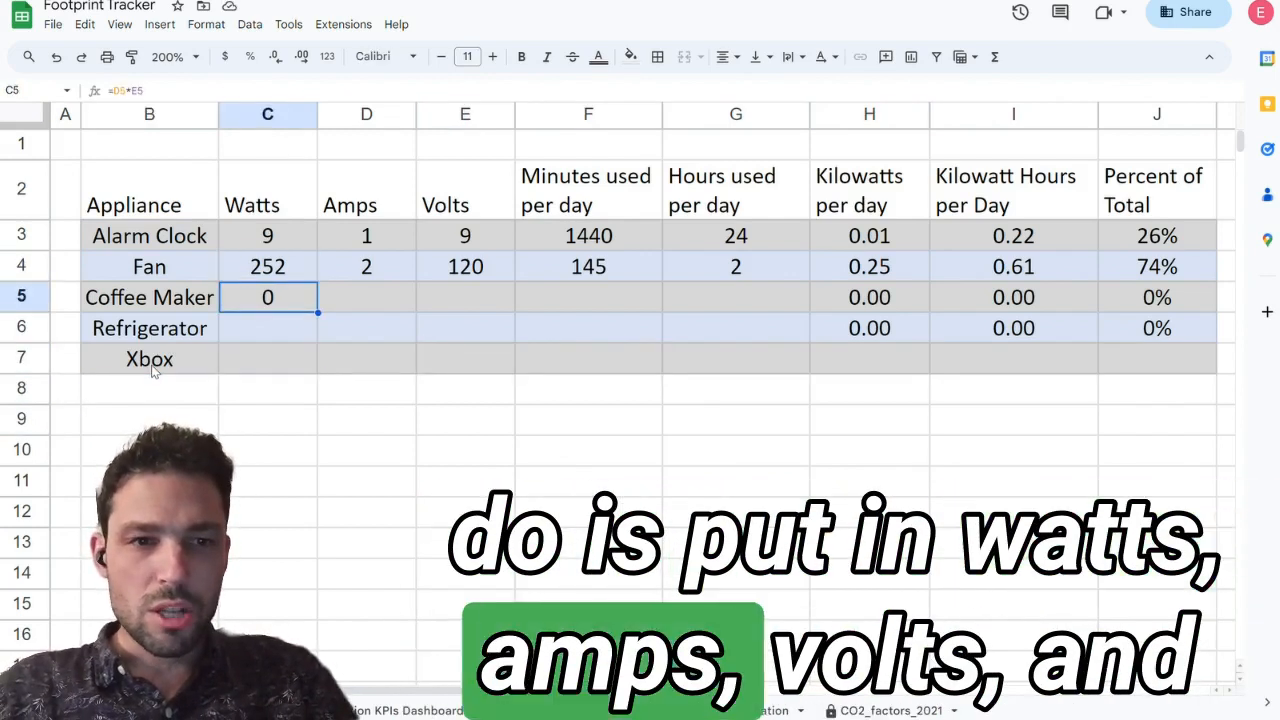
pyautogui.press('Up')
pyautogui.press('Up')
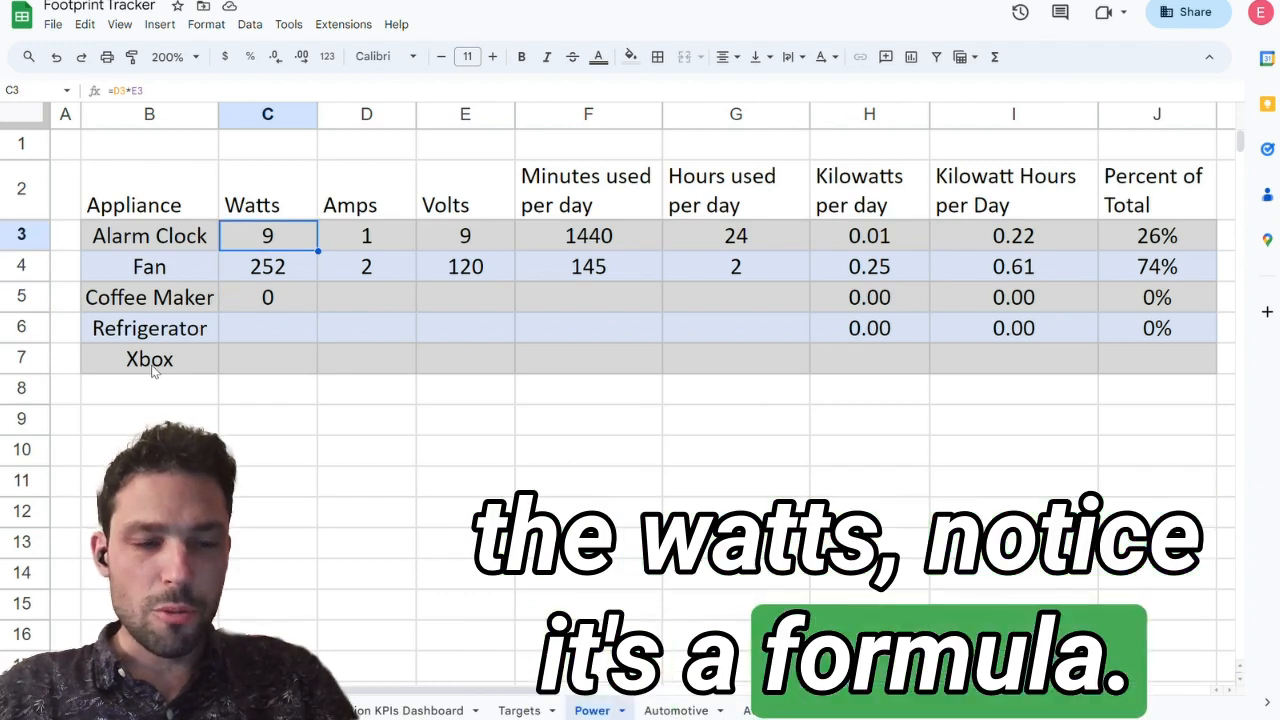
pyautogui.click(191, 92)
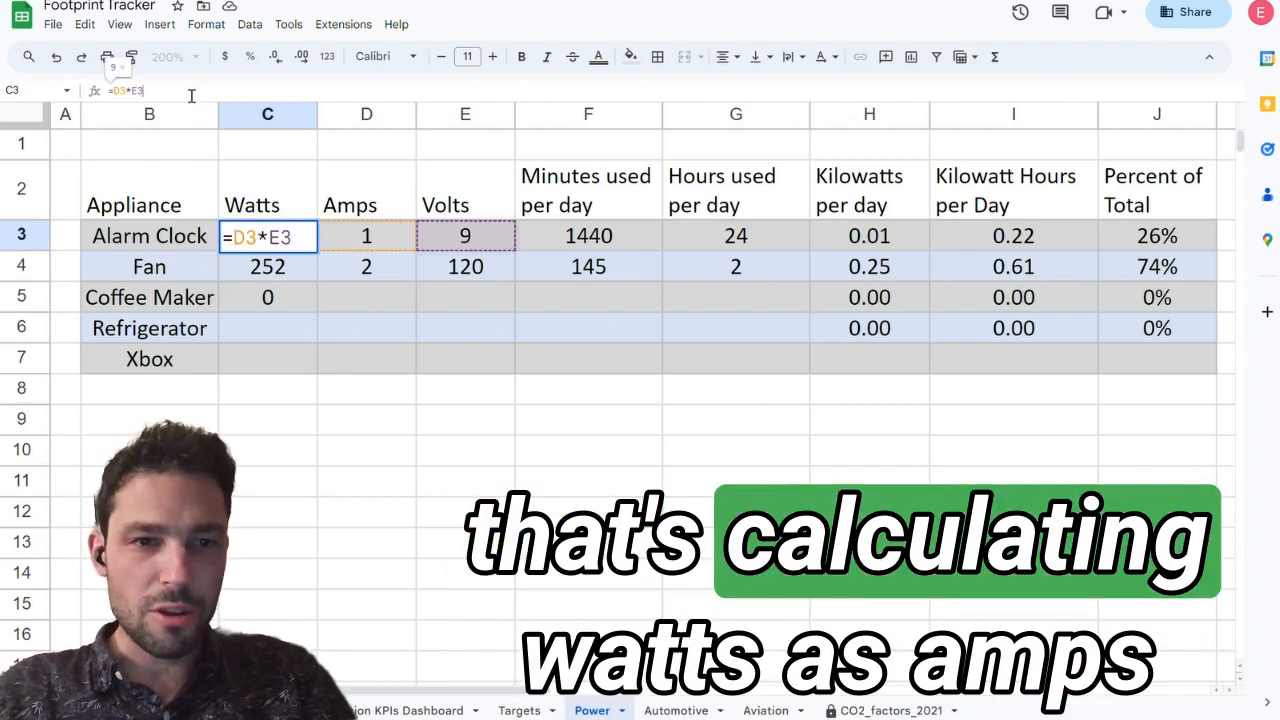
pyautogui.moveTo(126, 91); pyautogui.dragTo(133, 91)
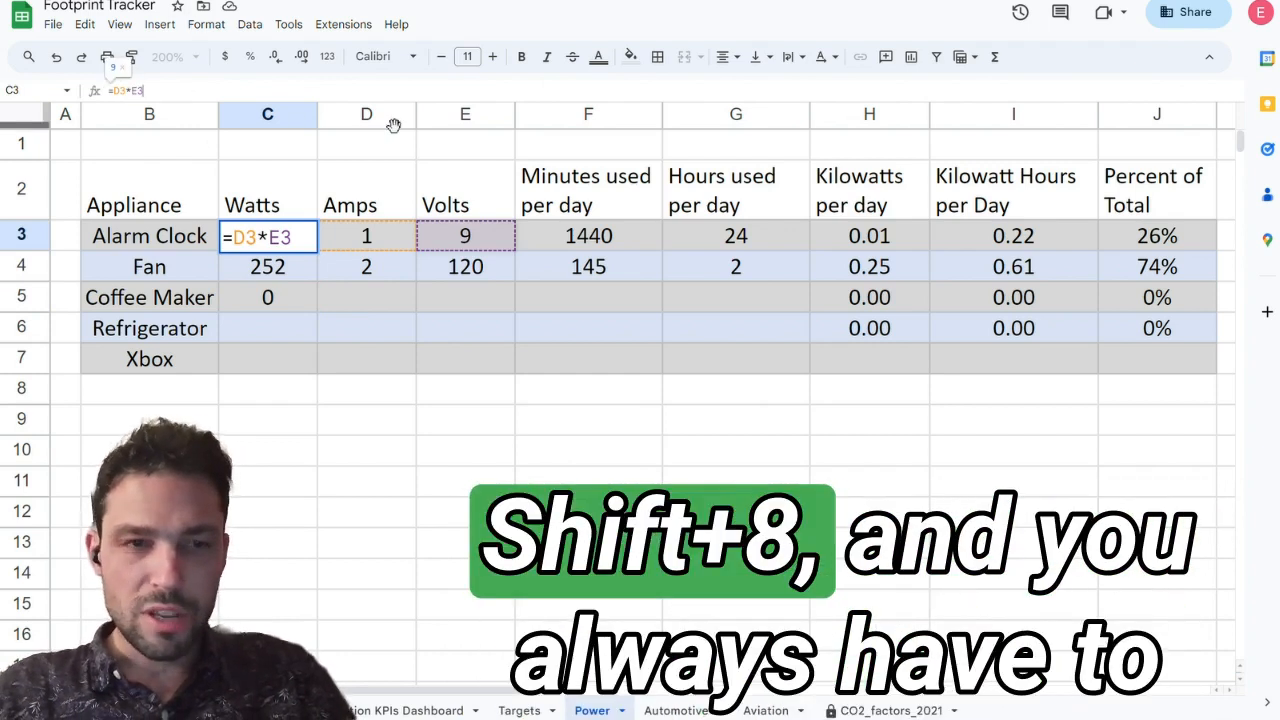
pyautogui.press('Return')
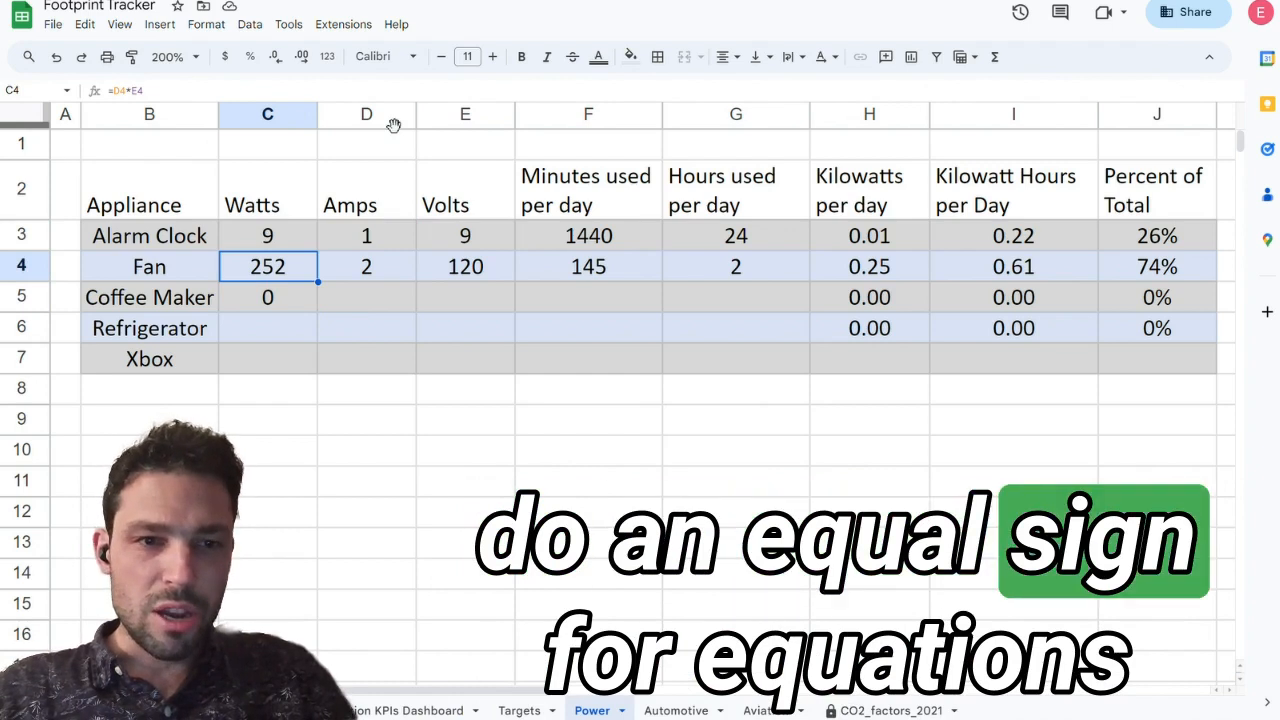
# Step: Fill the watts formula down from Coffee Maker through Refrigerator and Xbox
pyautogui.press('Down')
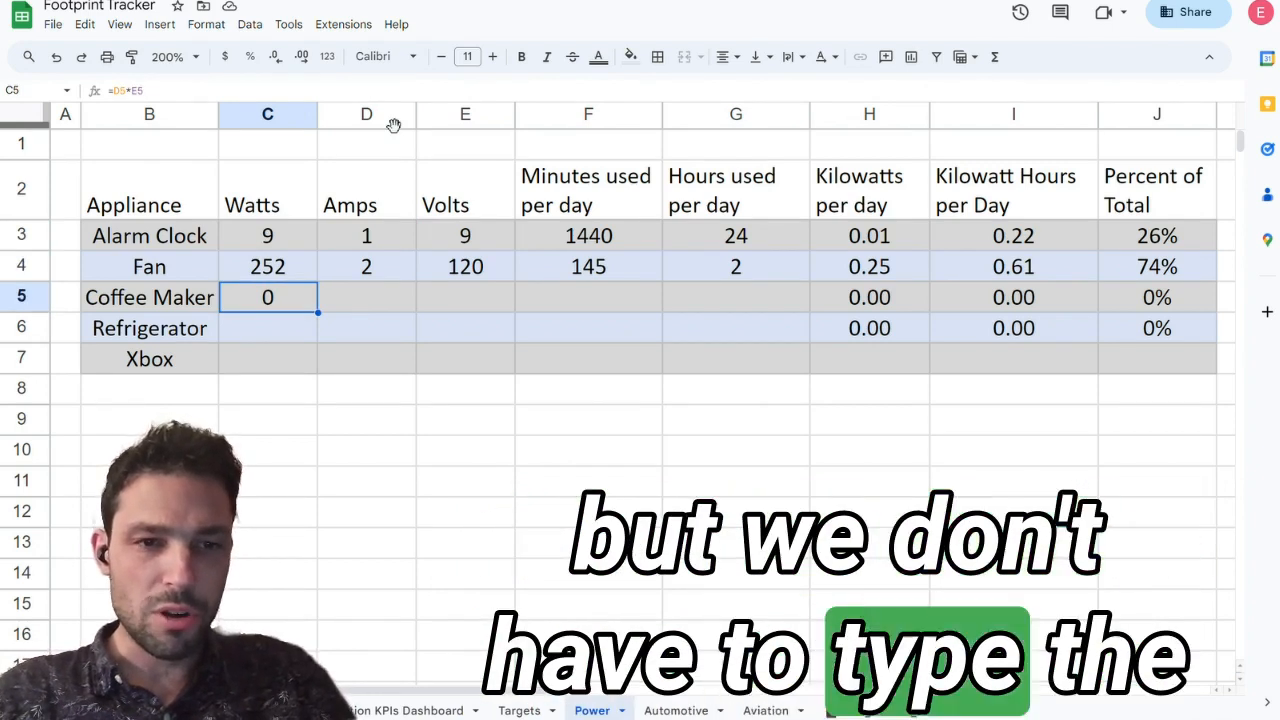
pyautogui.hotkey('shift', 'Down')
pyautogui.hotkey('shift', 'Down')
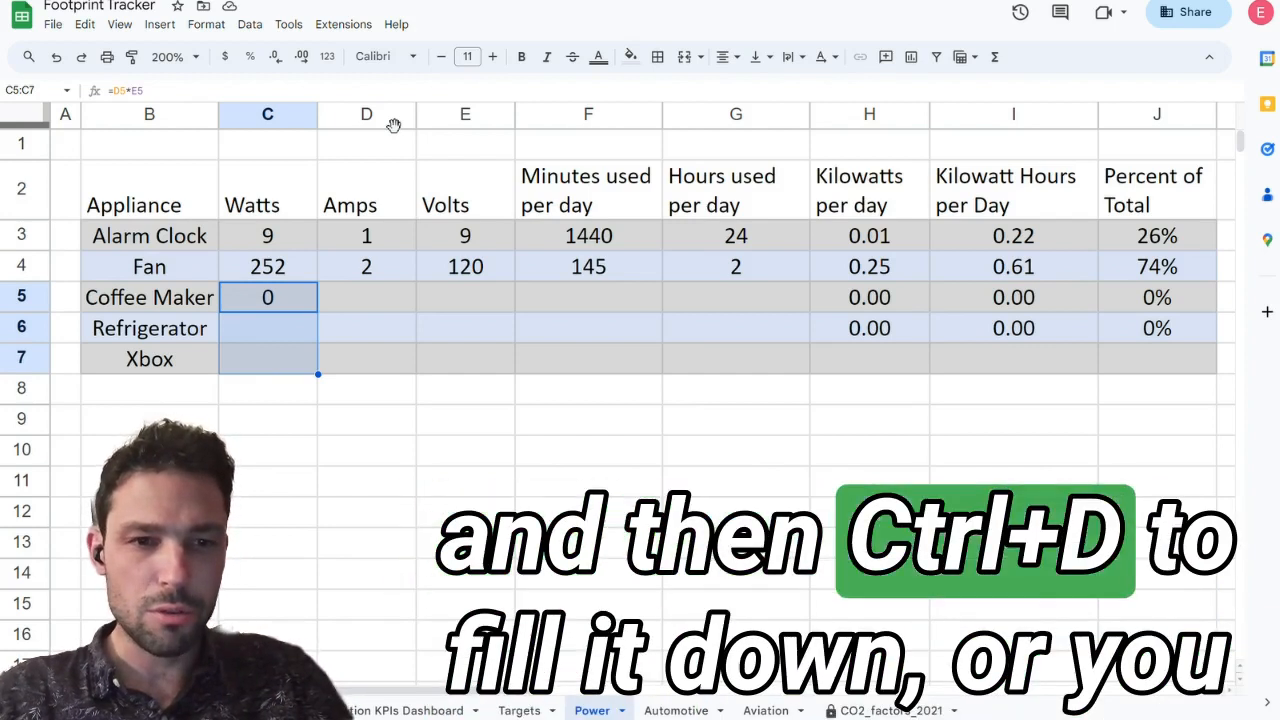
# Step: Fill the Fan's hours used per day formula down through Xbox, clearing the extra cell below Xbox
pyautogui.click(367, 279)
pyautogui.click(594, 272)
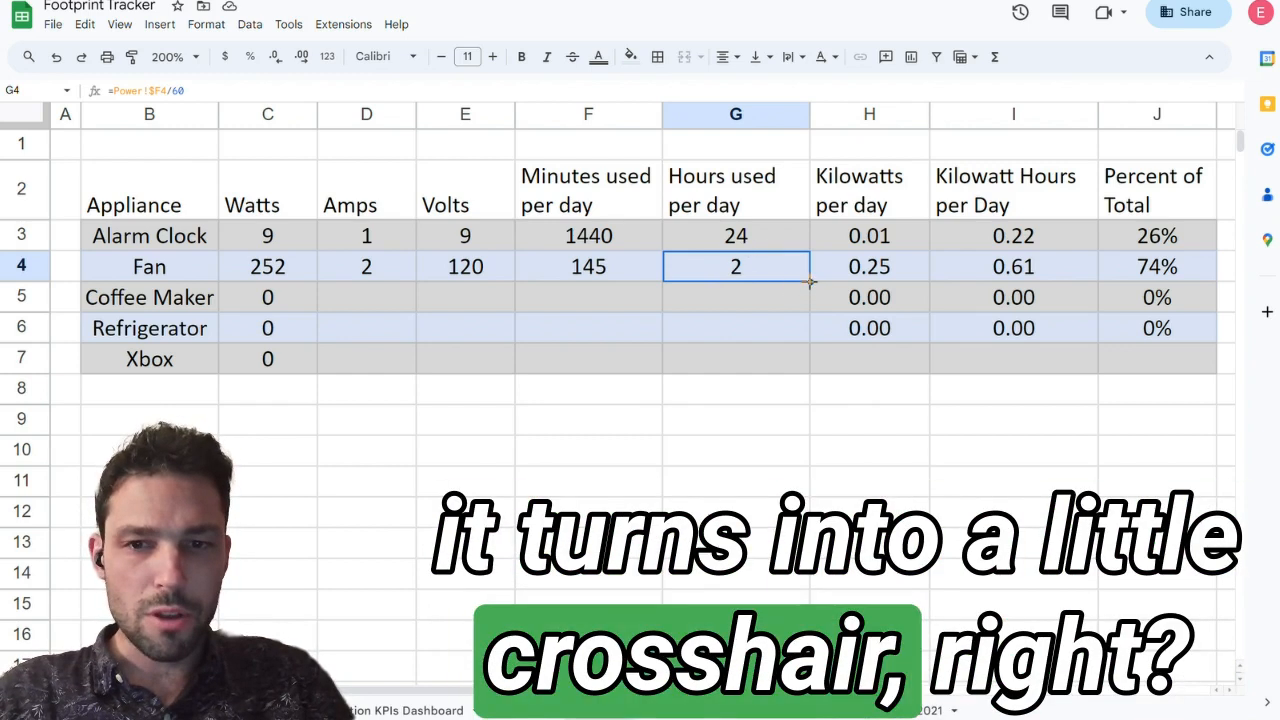
pyautogui.moveTo(810, 282); pyautogui.dragTo(806, 381)
pyautogui.click(785, 389)
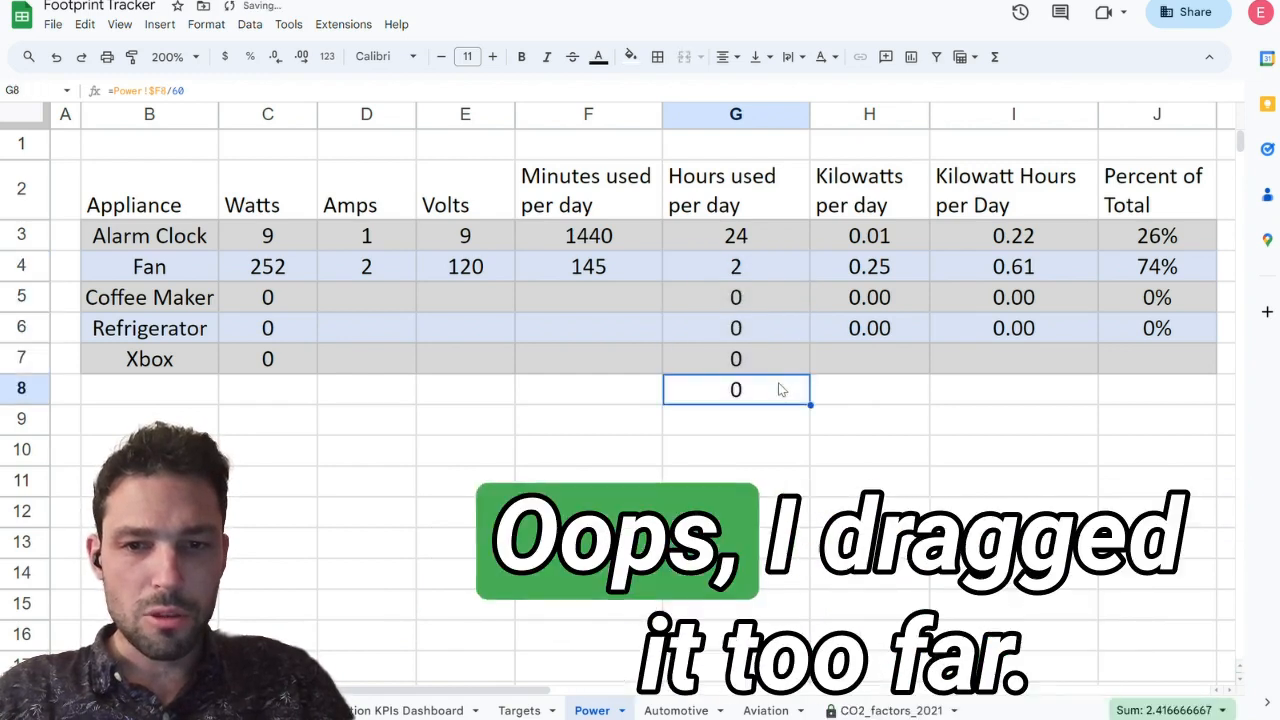
pyautogui.press('Delete')
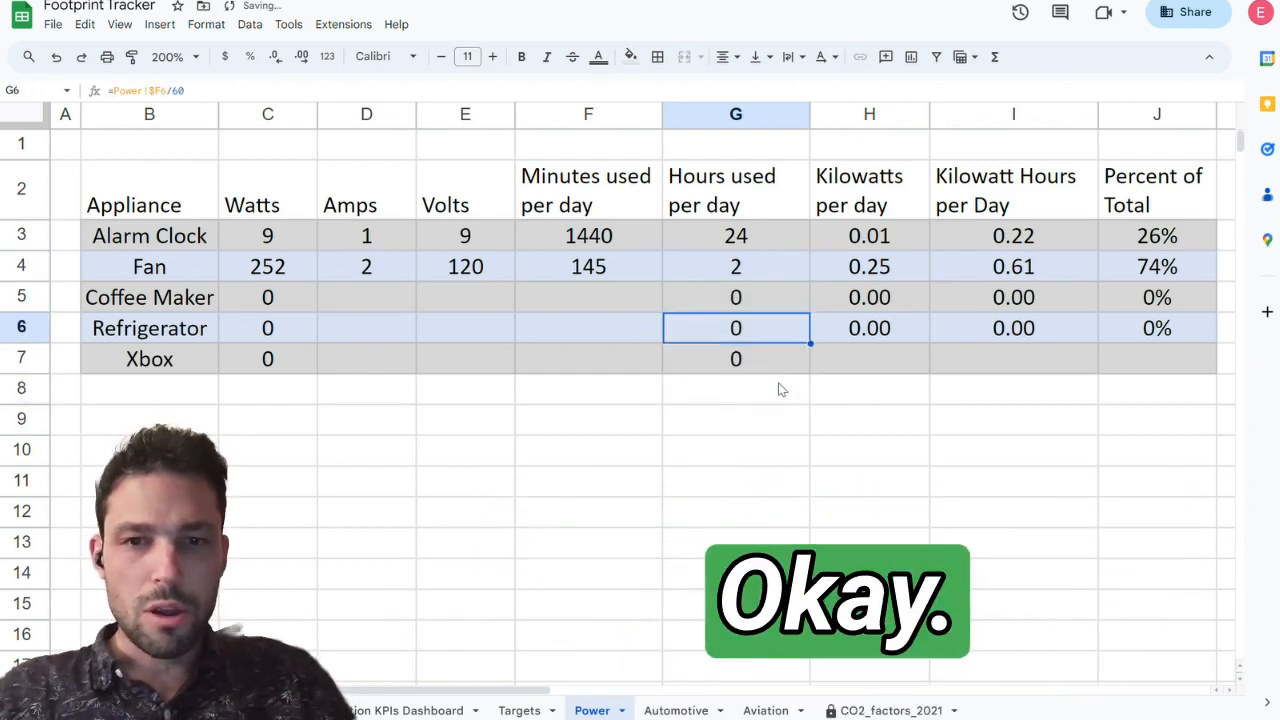
pyautogui.press('Up')
pyautogui.press('Up')
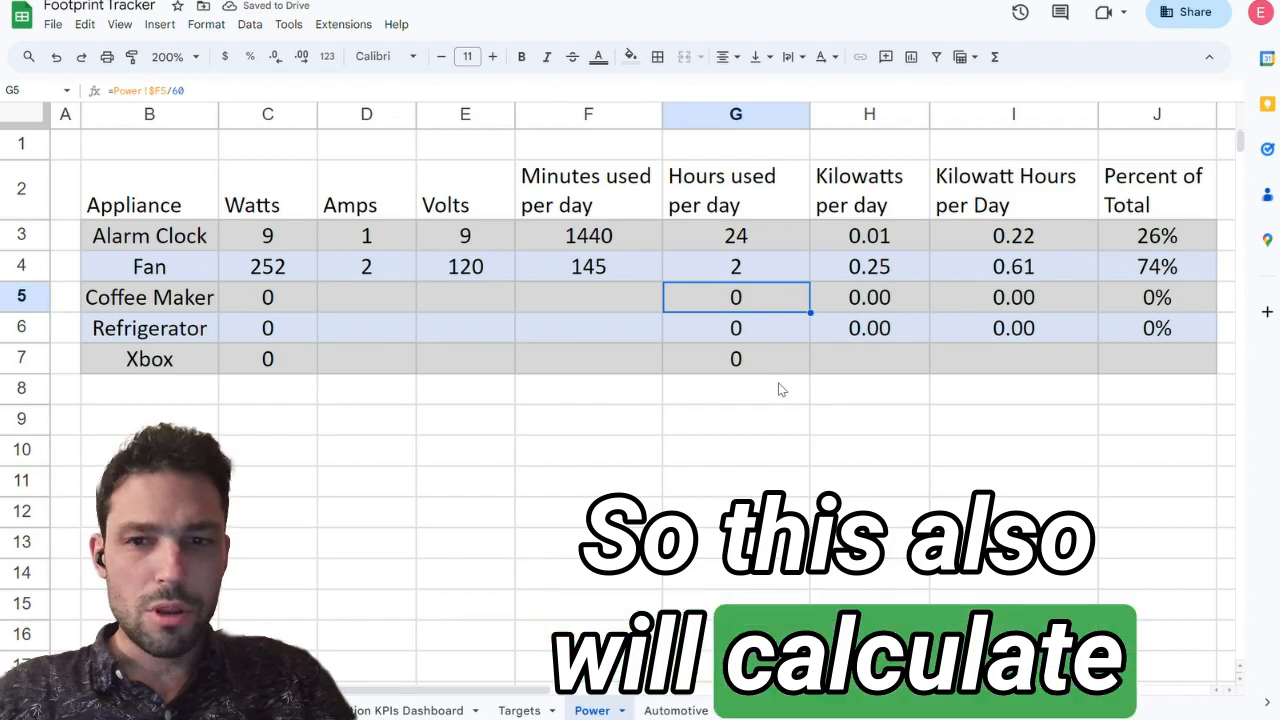
# Step: Copy the Refrigerator's kilowatts, kilowatt hours and percent of total formulas down into the Xbox row
pyautogui.press('Down')
pyautogui.press('Right')
pyautogui.hotkey('shift', 'Right')
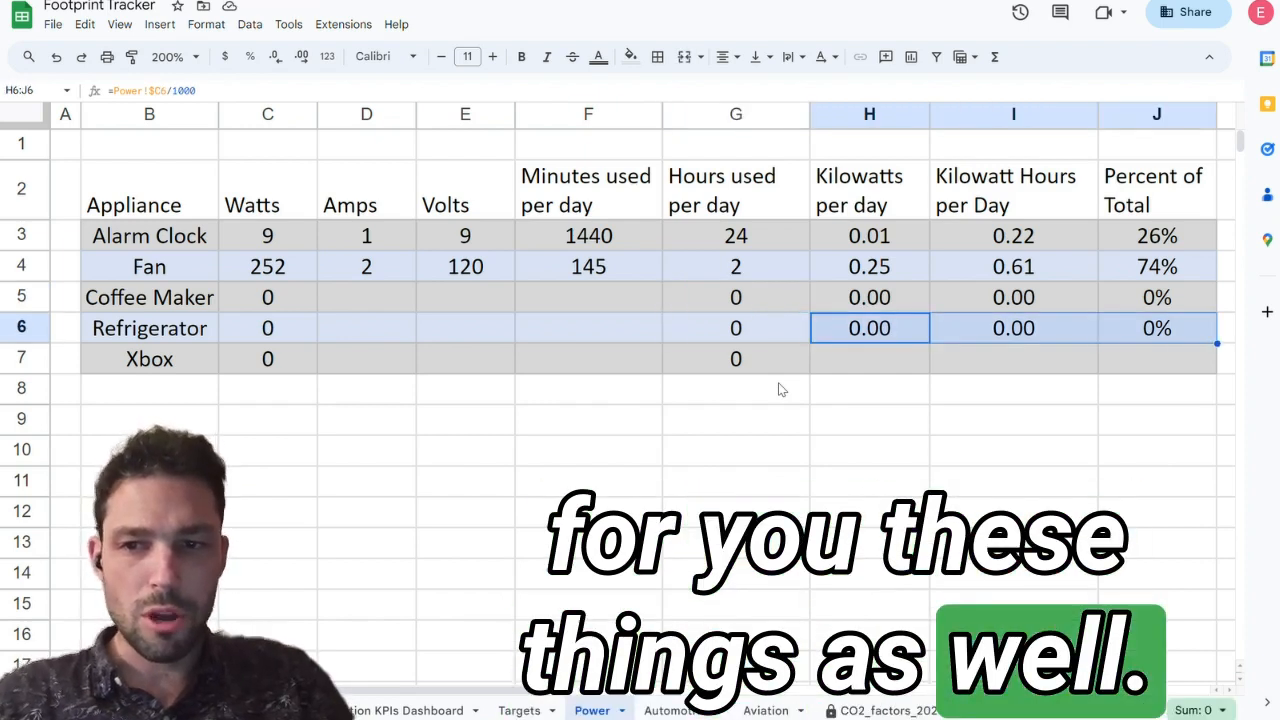
pyautogui.hotkey('shift', 'Down')
pyautogui.hotkey('ctrl', 'd')
pyautogui.press('Down')
pyautogui.press('Left')
pyautogui.press('Left')
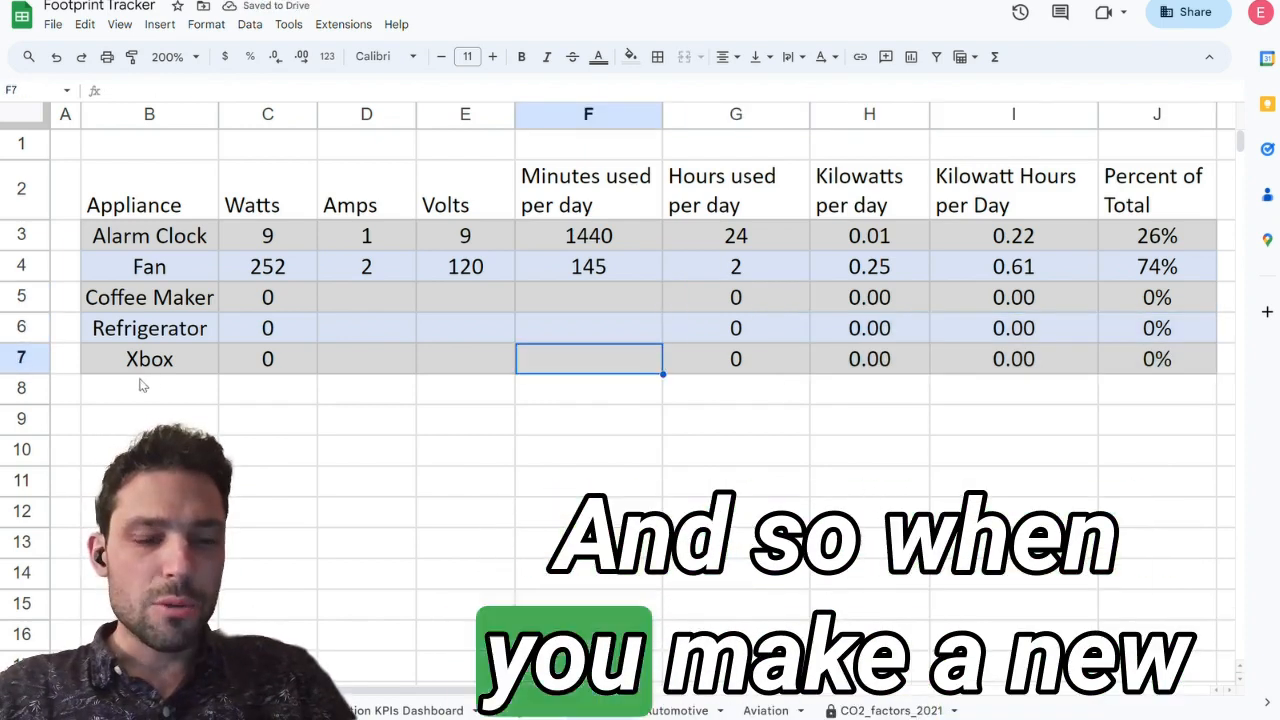
# Step: Copy the Xbox row's contents from watts through percent of total into the empty row below
pyautogui.click(285, 364)
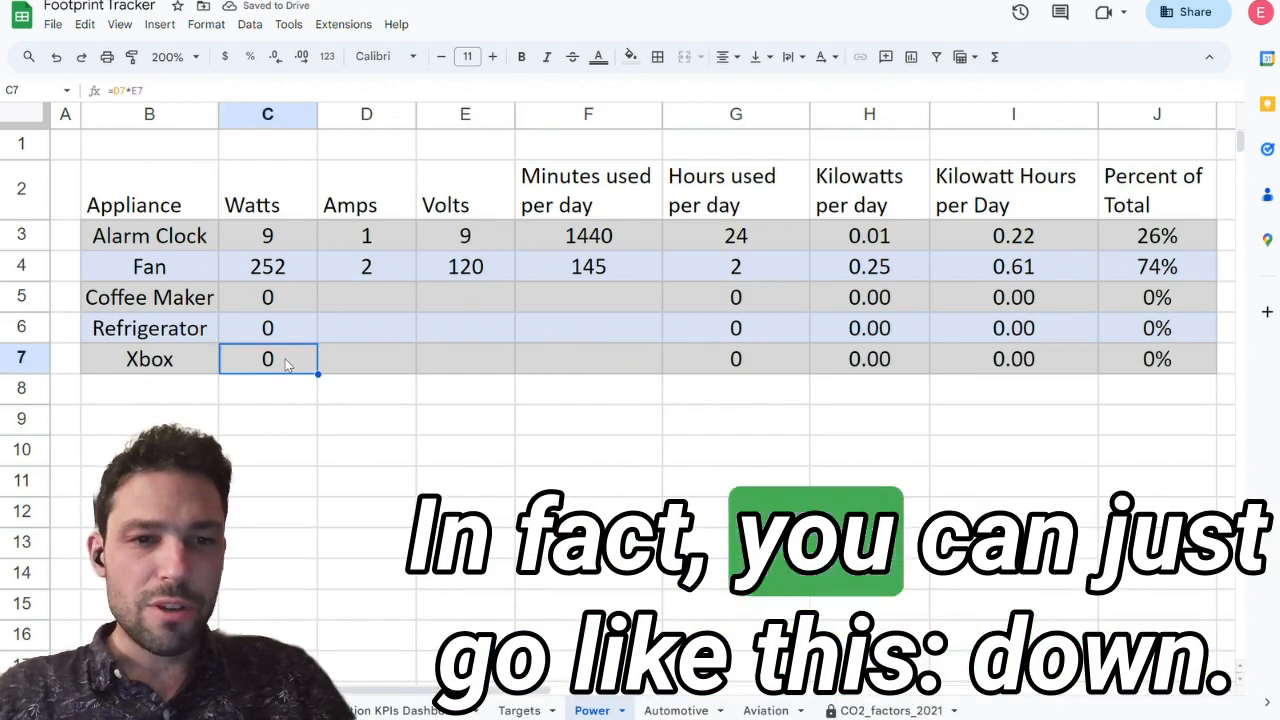
pyautogui.hotkey('shift', 'Right')
pyautogui.hotkey('shift', 'Right')
pyautogui.hotkey('shift', 'Right')
pyautogui.hotkey('shift', 'Right')
pyautogui.hotkey('shift', 'Right')
pyautogui.hotkey('shift', 'Right')
pyautogui.hotkey('shift', 'Right')
pyautogui.hotkey('shift', 'Down')
pyautogui.hotkey('ctrl', 'd')
# Step: Enter Nintendo as the appliance name in the new row below Xbox
pyautogui.press('Down')
pyautogui.press('Left')
pyautogui.write('Nintendo')
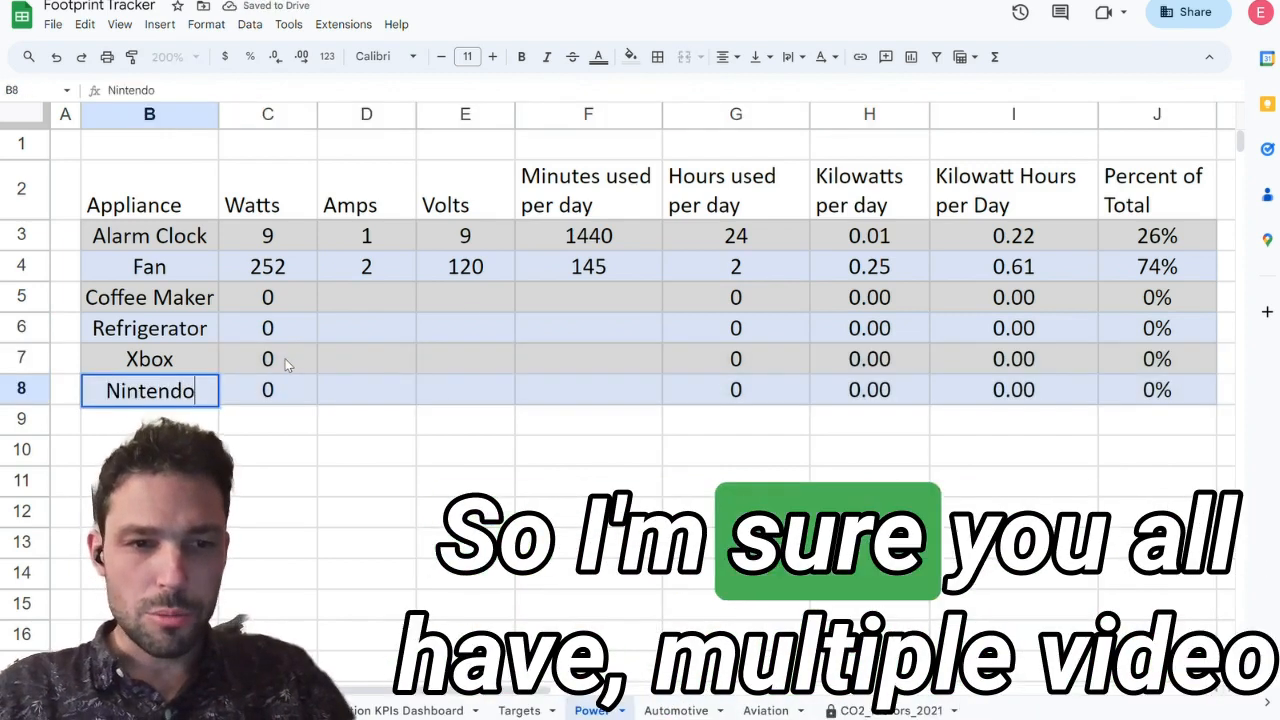
pyautogui.press('Return')
pyautogui.press('Up')
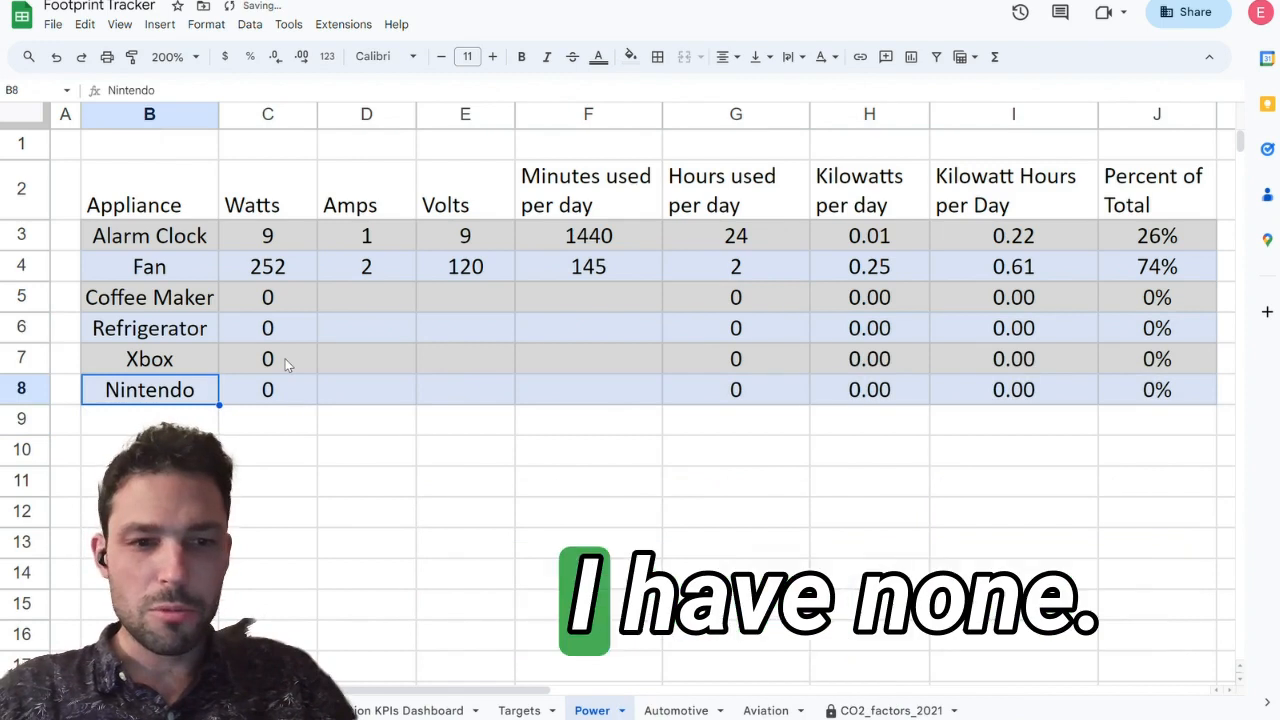
# Step: Review the Nintendo row's input cells and compare the Alarm Clock's minutes and hours used per day formulas
pyautogui.press('Right')
pyautogui.press('Right')
pyautogui.press('Right')
pyautogui.press('Right')
pyautogui.press('Right')
pyautogui.press('Right')
pyautogui.press('Right')
pyautogui.press('Left')
pyautogui.press('Left')
pyautogui.press('Left')
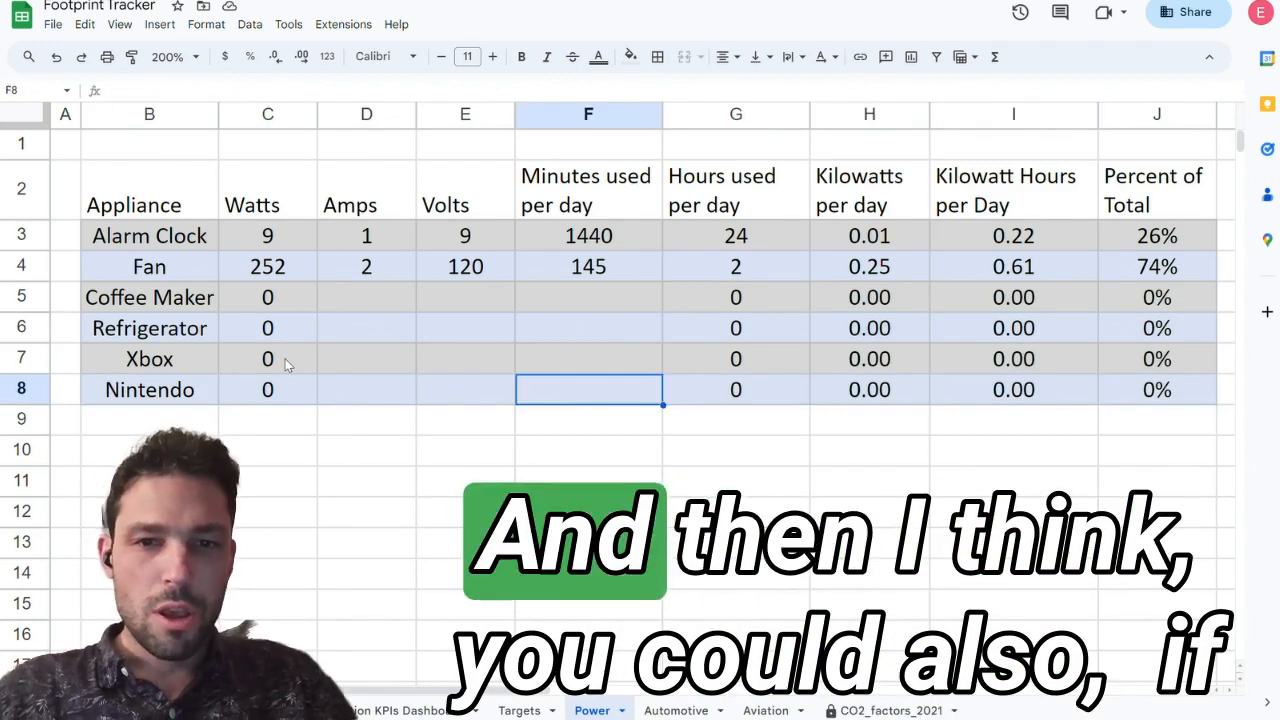
pyautogui.press('Right')
pyautogui.press('Left')
pyautogui.press('Up')
pyautogui.press('Up')
pyautogui.press('Up')
pyautogui.press('Up')
pyautogui.press('Up')
pyautogui.press('Right')
pyautogui.press('Down')
pyautogui.press('Up')
# Step: Examine the hours and minutes cells of the Fan and the appliances below it, leaving them as they are
pyautogui.press('Left')
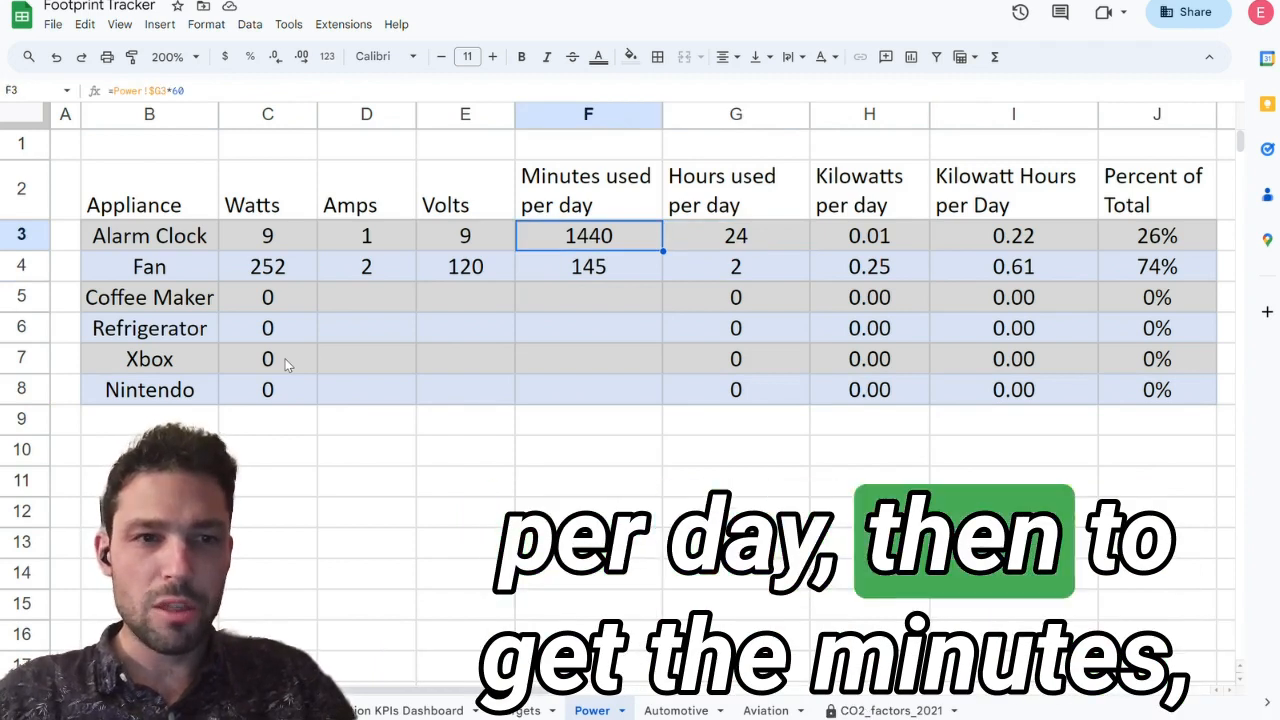
pyautogui.press('Down')
pyautogui.press('Down')
pyautogui.press('Down')
pyautogui.press('Down')
pyautogui.press('Left')
pyautogui.press('Right')
pyautogui.press('Right')
pyautogui.click(222, 88)
pyautogui.press('Return')
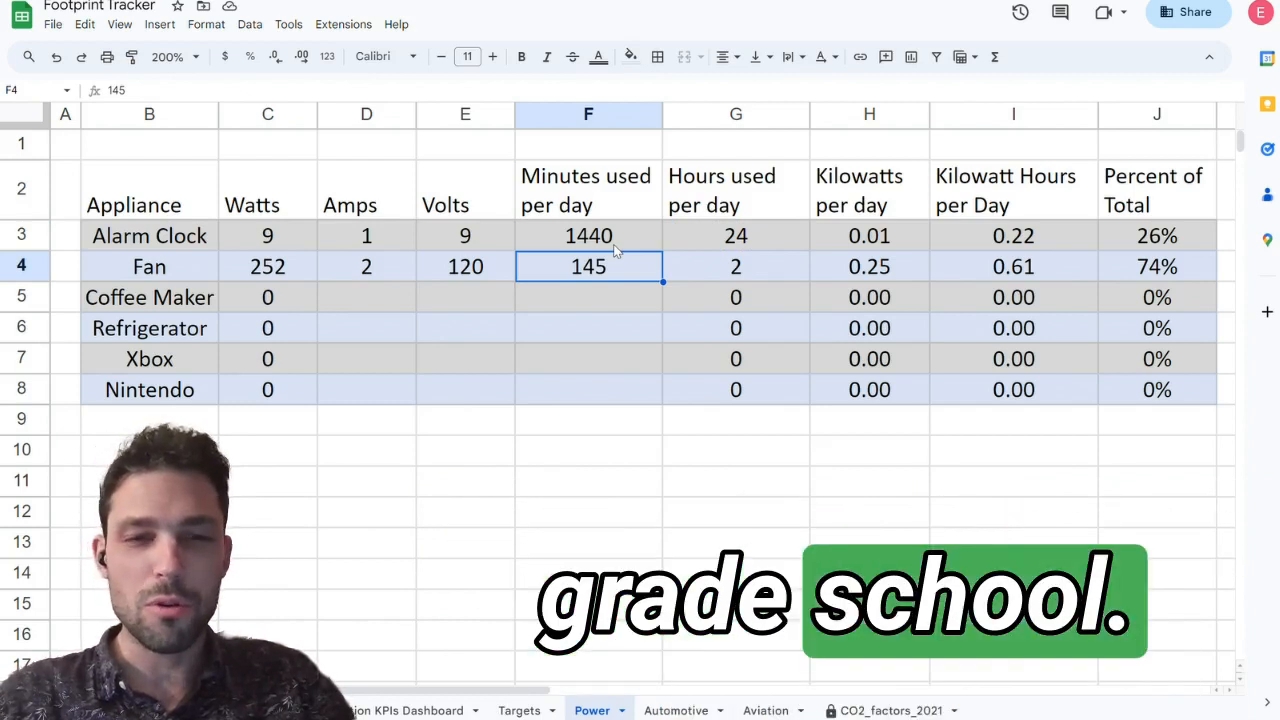
pyautogui.press('Down')
pyautogui.press('Up')
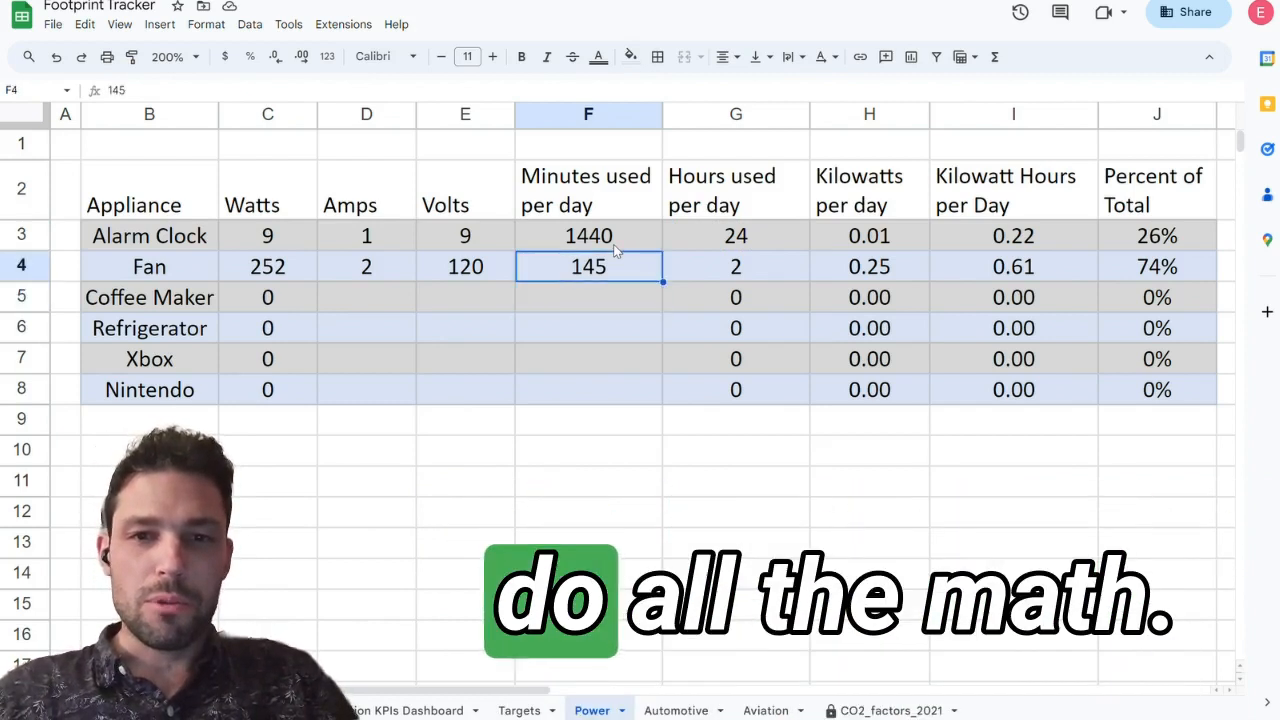
pyautogui.press('Right')
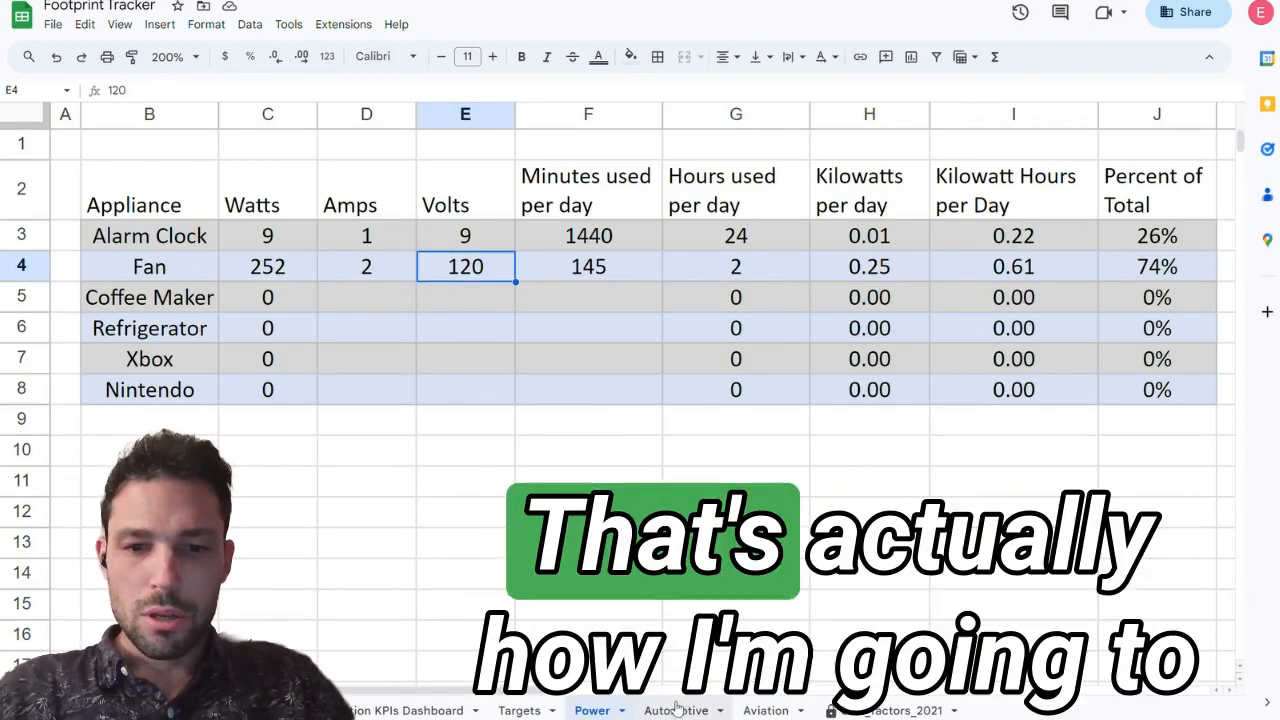
# Step: Look through the Automotive, Aviation, Targets and Power sheets to compare the footprint categories, ending on Automotive
pyautogui.click(668, 711)
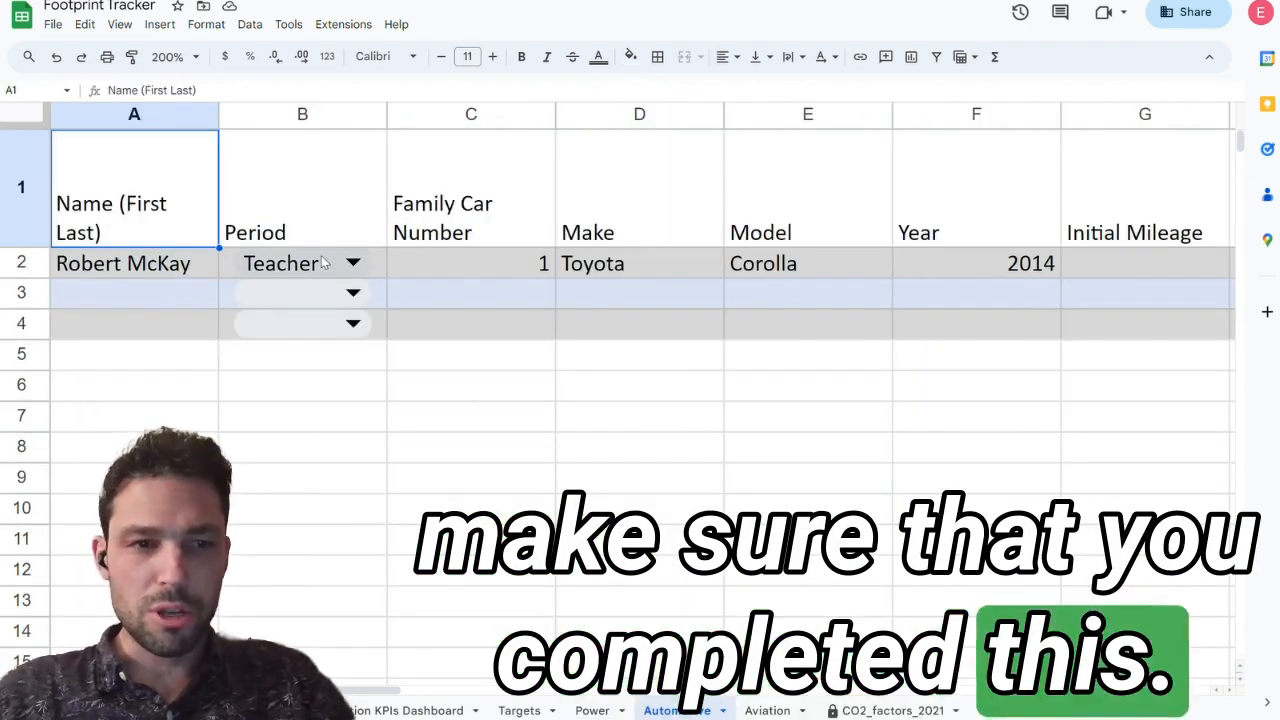
pyautogui.click(130, 262)
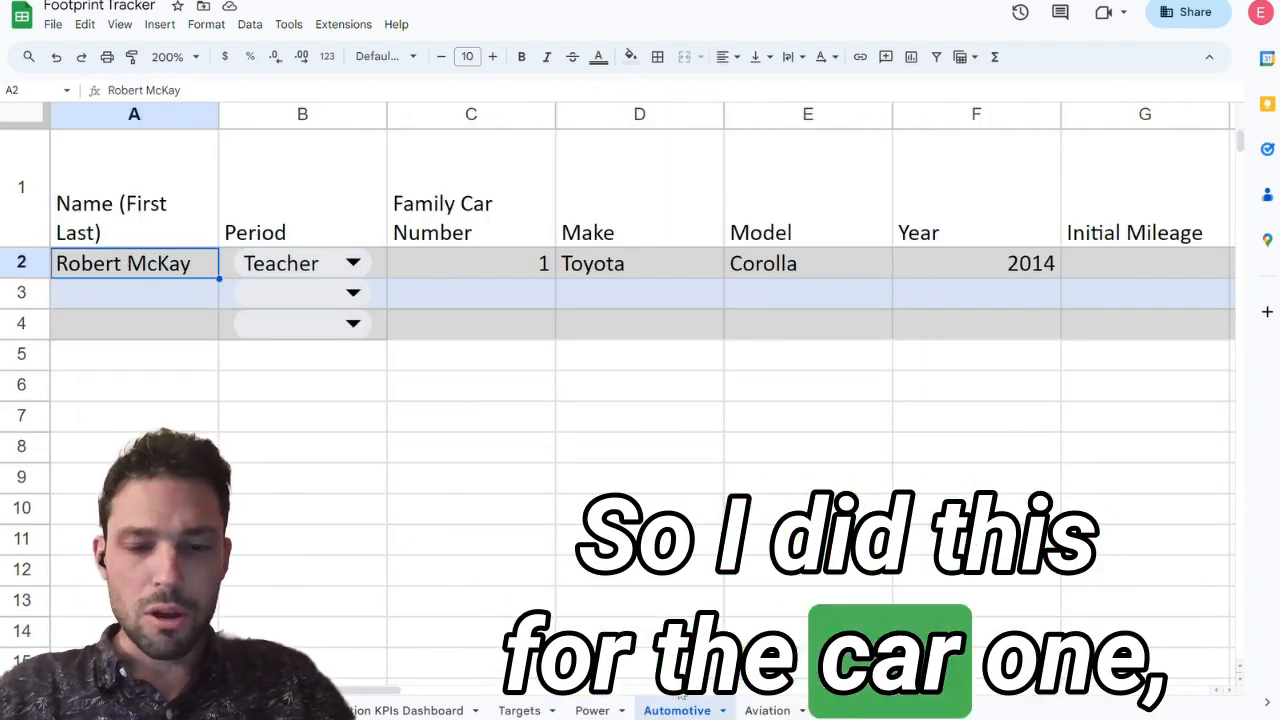
pyautogui.click(592, 710)
pyautogui.click(766, 711)
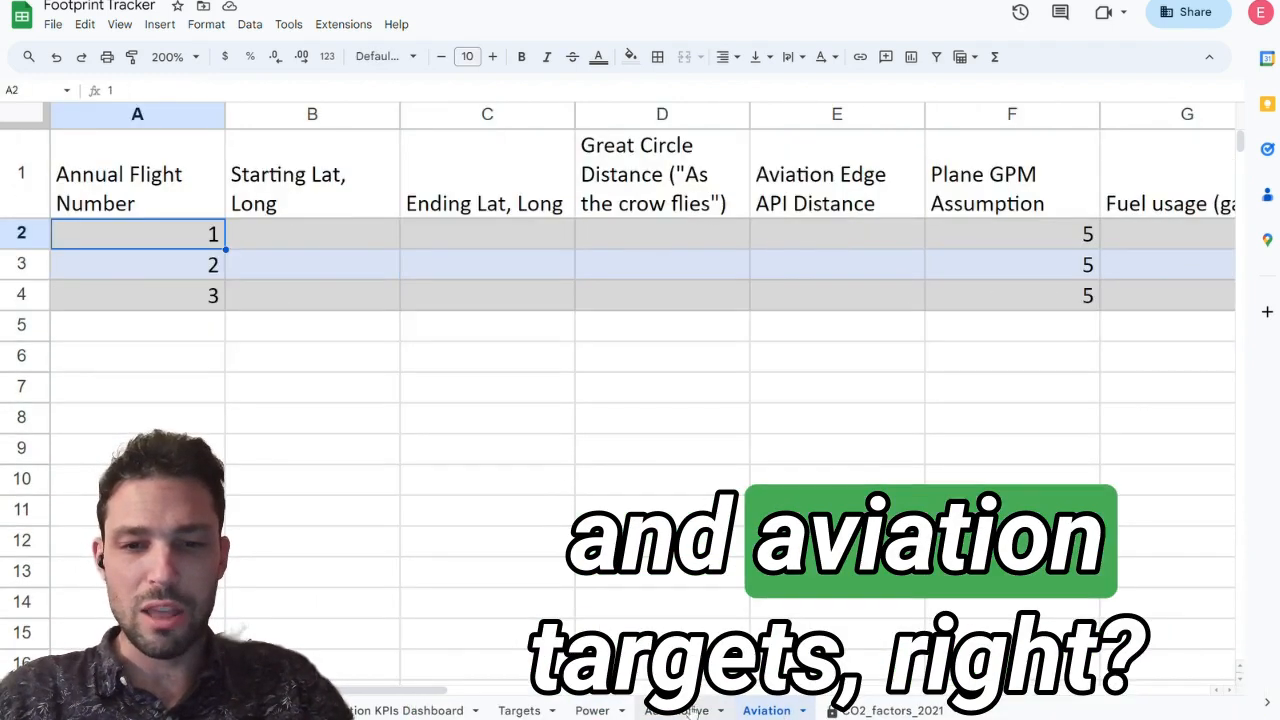
pyautogui.click(692, 711)
pyautogui.click(520, 711)
pyautogui.click(592, 711)
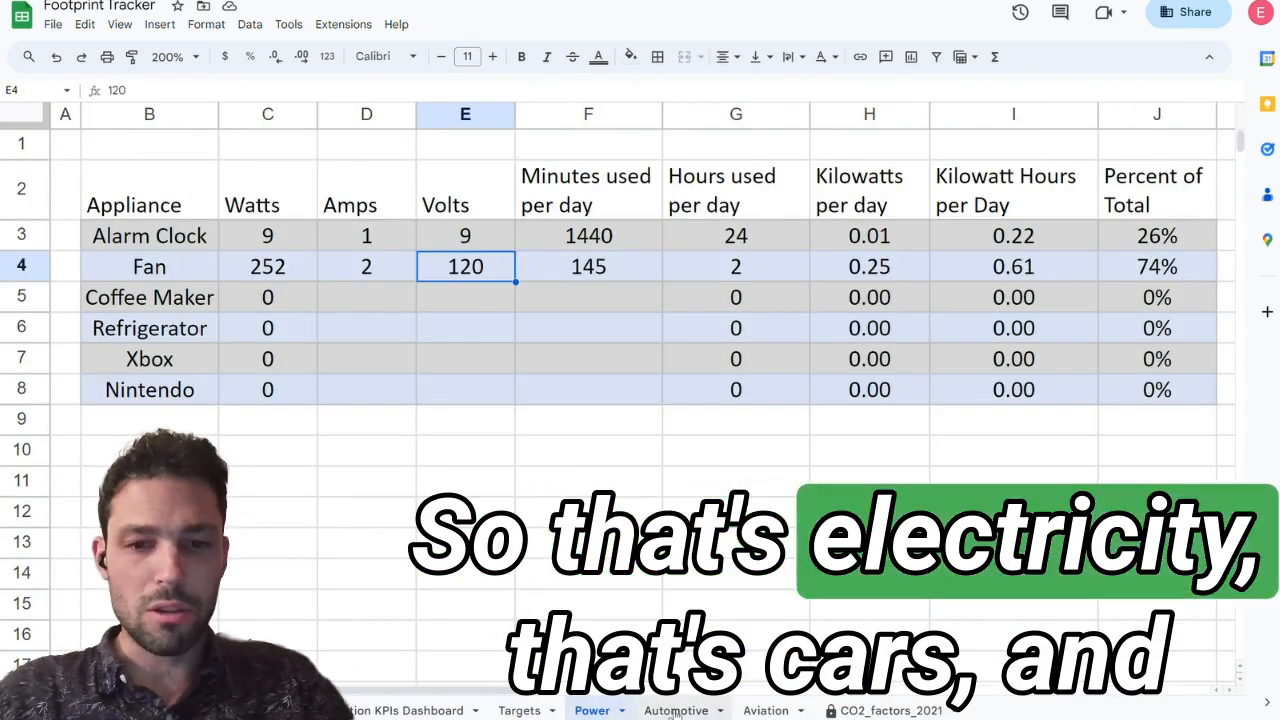
pyautogui.click(676, 711)
pyautogui.click(766, 711)
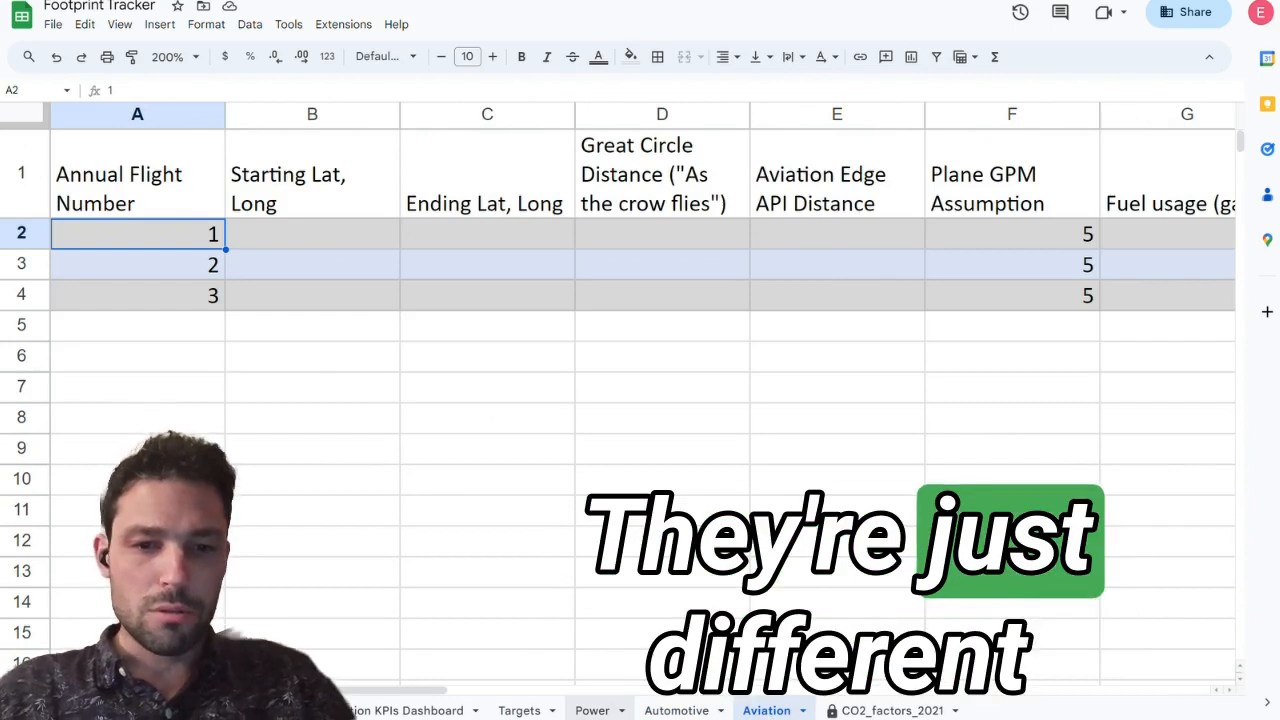
pyautogui.click(676, 711)
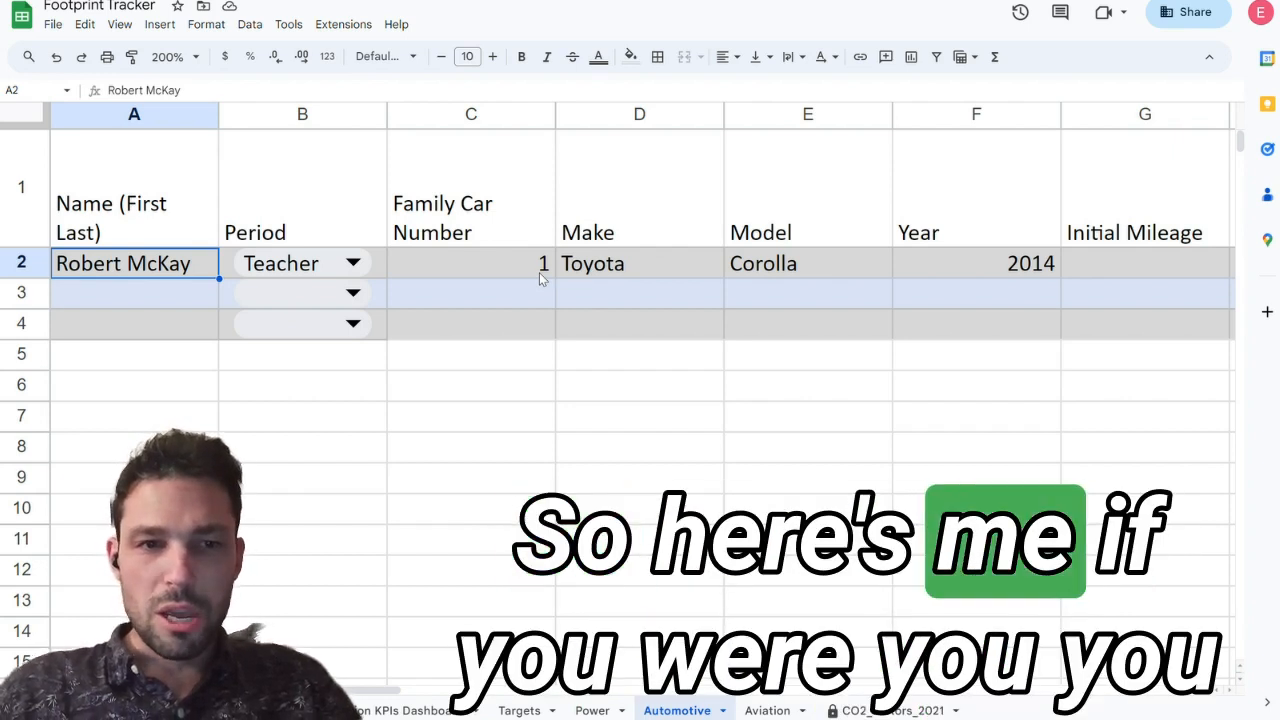
# Step: Enter the placeholder Your Name in the first blank row of the Automotive sheet and view its period options
pyautogui.click(305, 270)
pyautogui.click(174, 297)
pyautogui.write('Your Name')
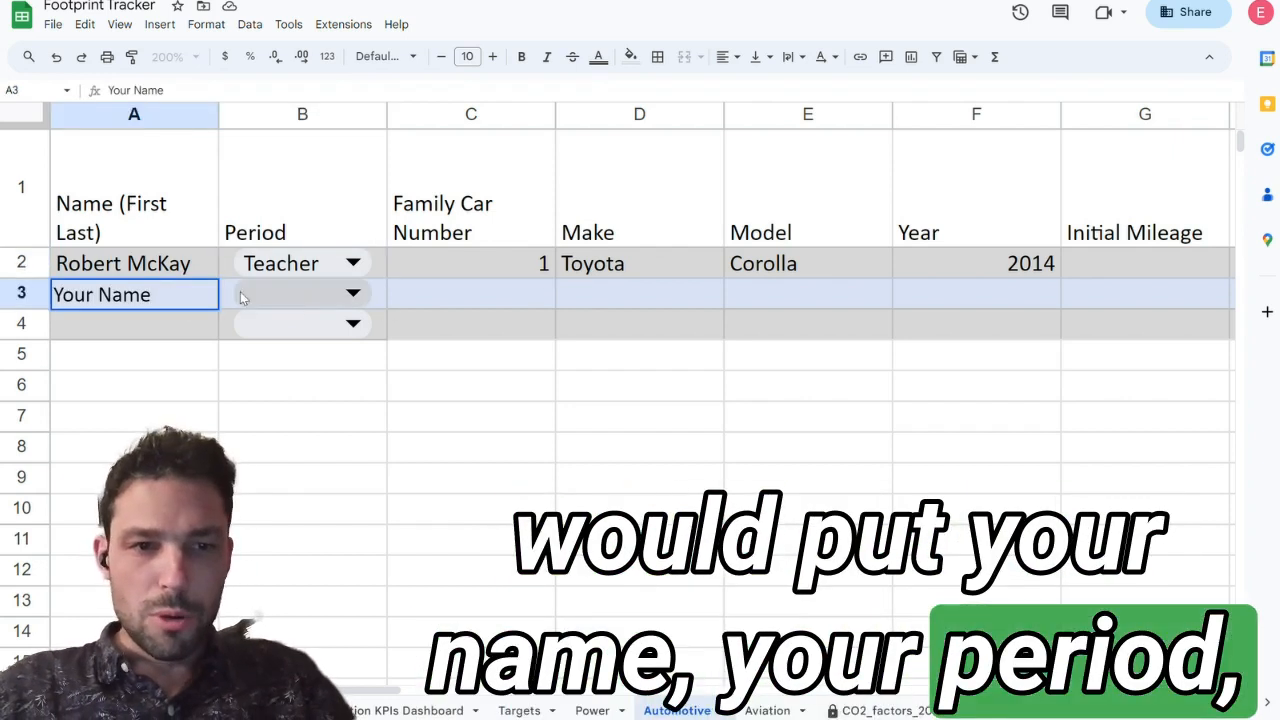
pyautogui.click(302, 295)
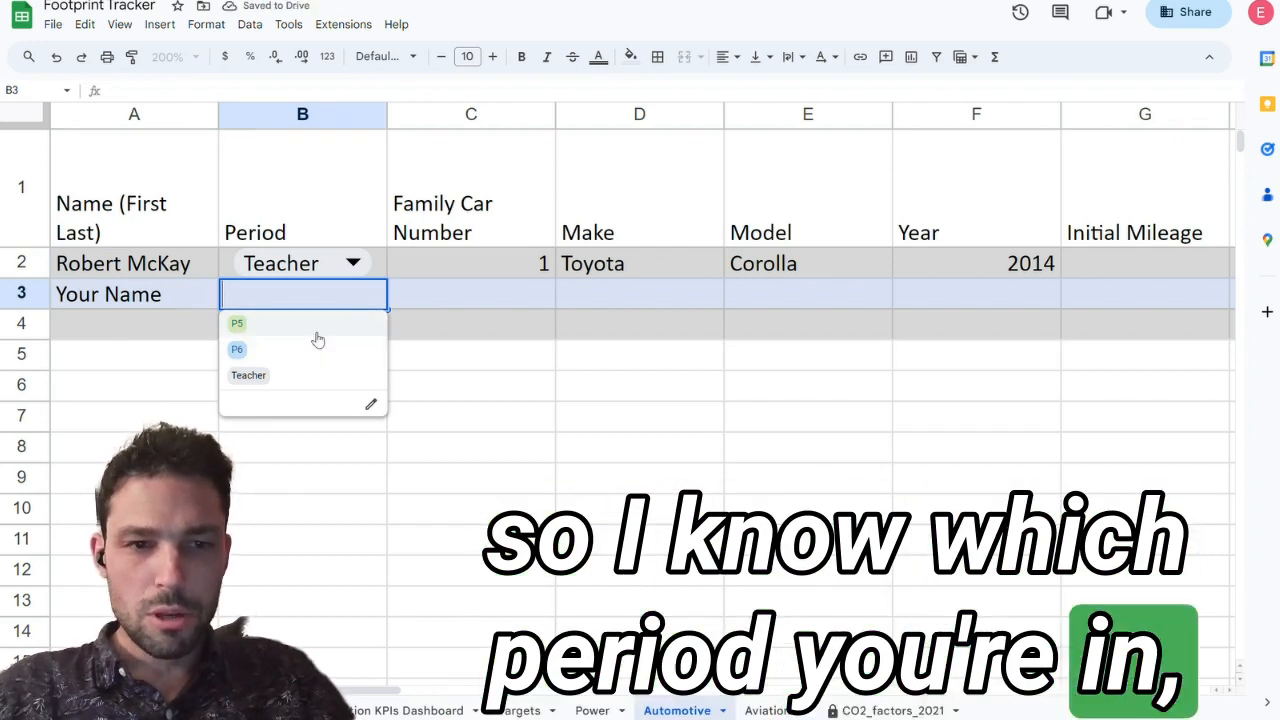
# Step: Number the family cars 1 and 2 in the two rows below the teacher's entry
pyautogui.click(475, 276)
pyautogui.click(503, 298)
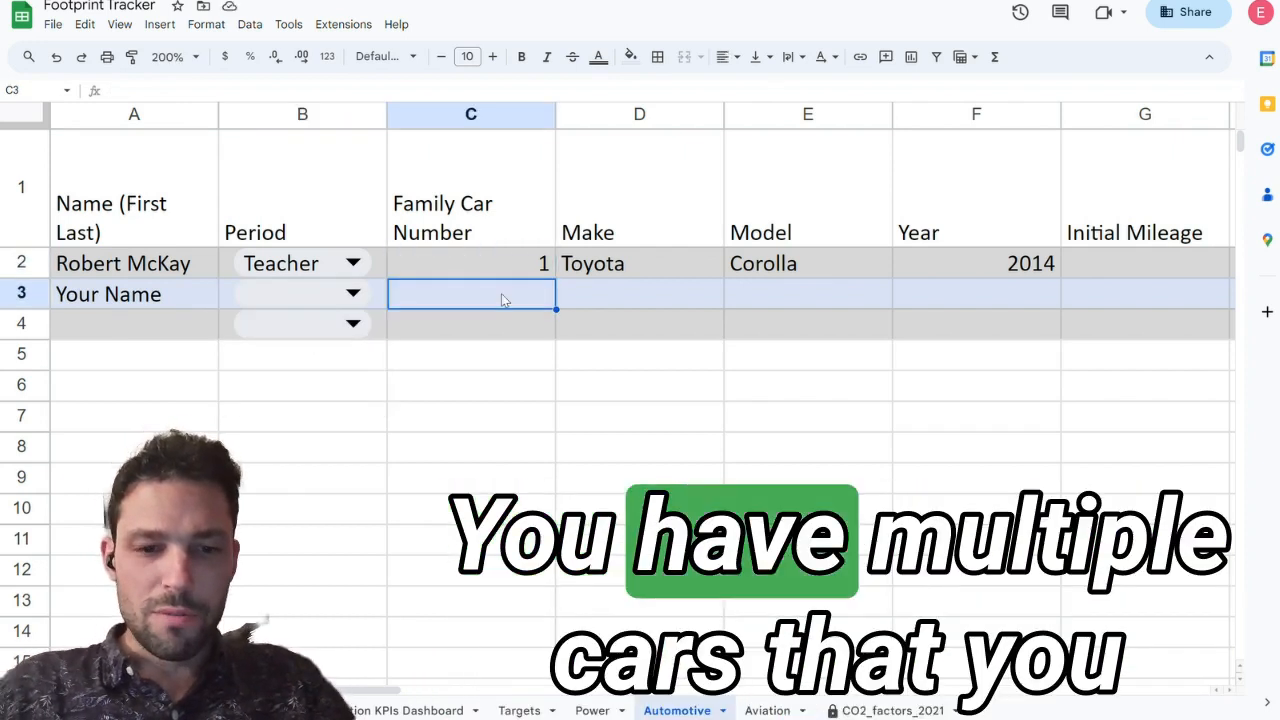
pyautogui.write('1')
pyautogui.press('Return')
pyautogui.write('2')
pyautogui.press('Return')
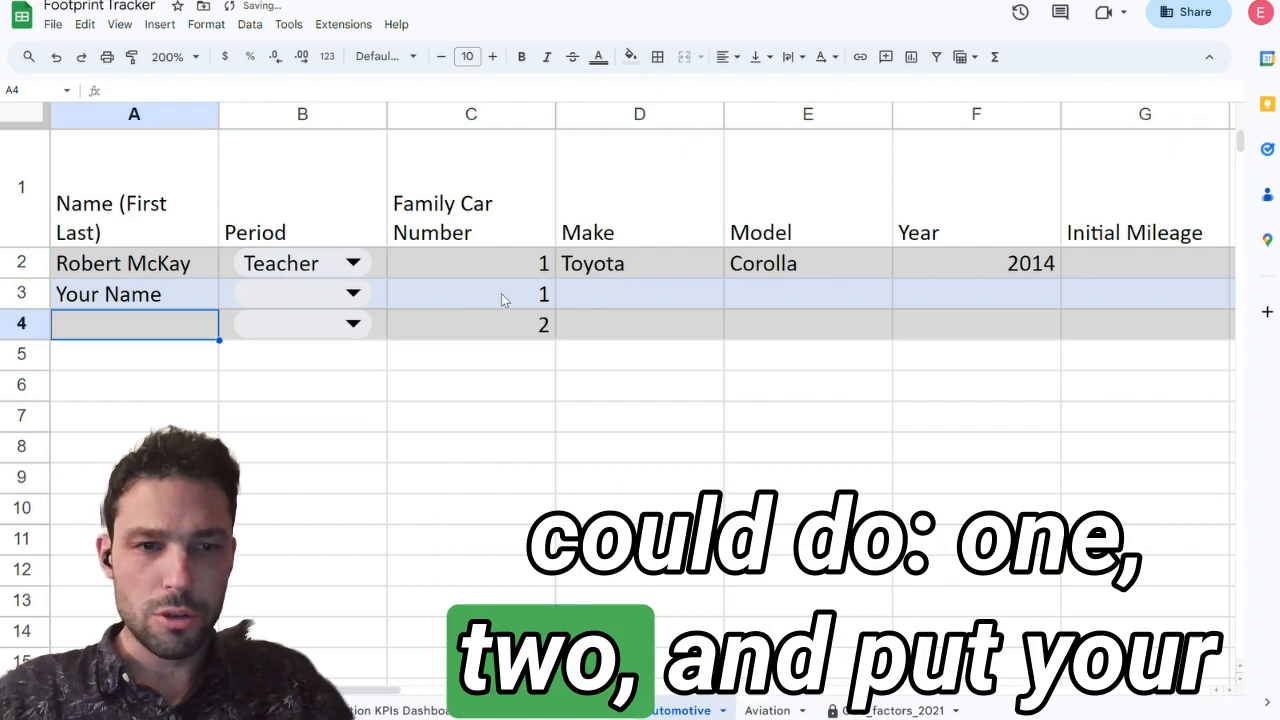
# Step: Enter Your Name on the second family car's row and set the period of both student rows to P5
pyautogui.write('Your Name')
pyautogui.press('Tab')
pyautogui.click(312, 287)
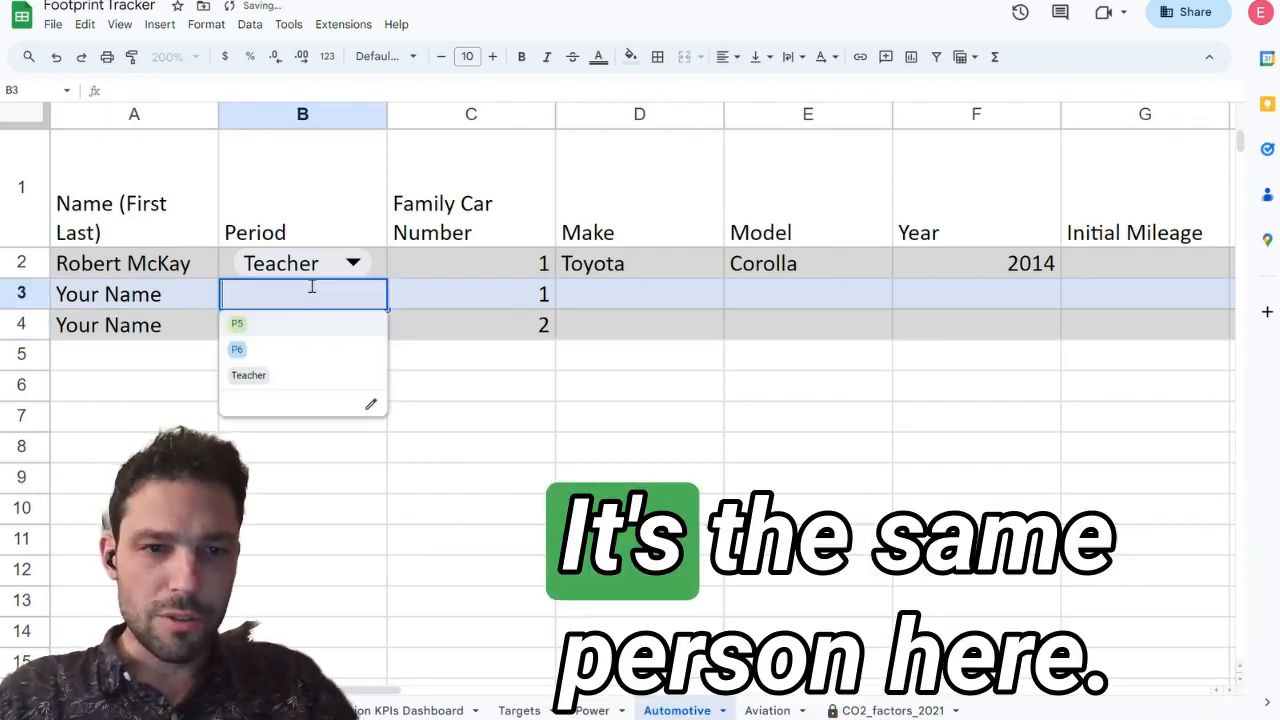
pyautogui.click(290, 323)
pyautogui.click(285, 323)
pyautogui.click(285, 354)
# Step: Review the car detail columns from make through gasoline usage, including the Corolla's average MPG source link
pyautogui.click(627, 300)
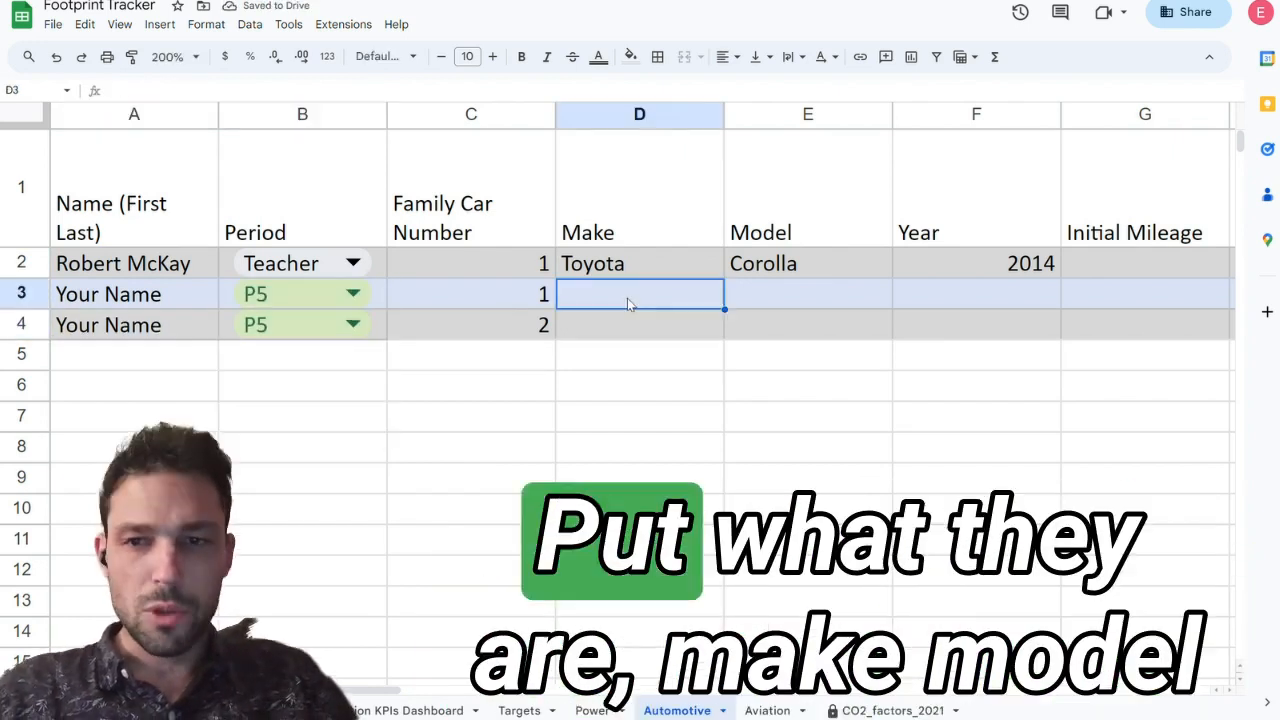
pyautogui.press('Tab')
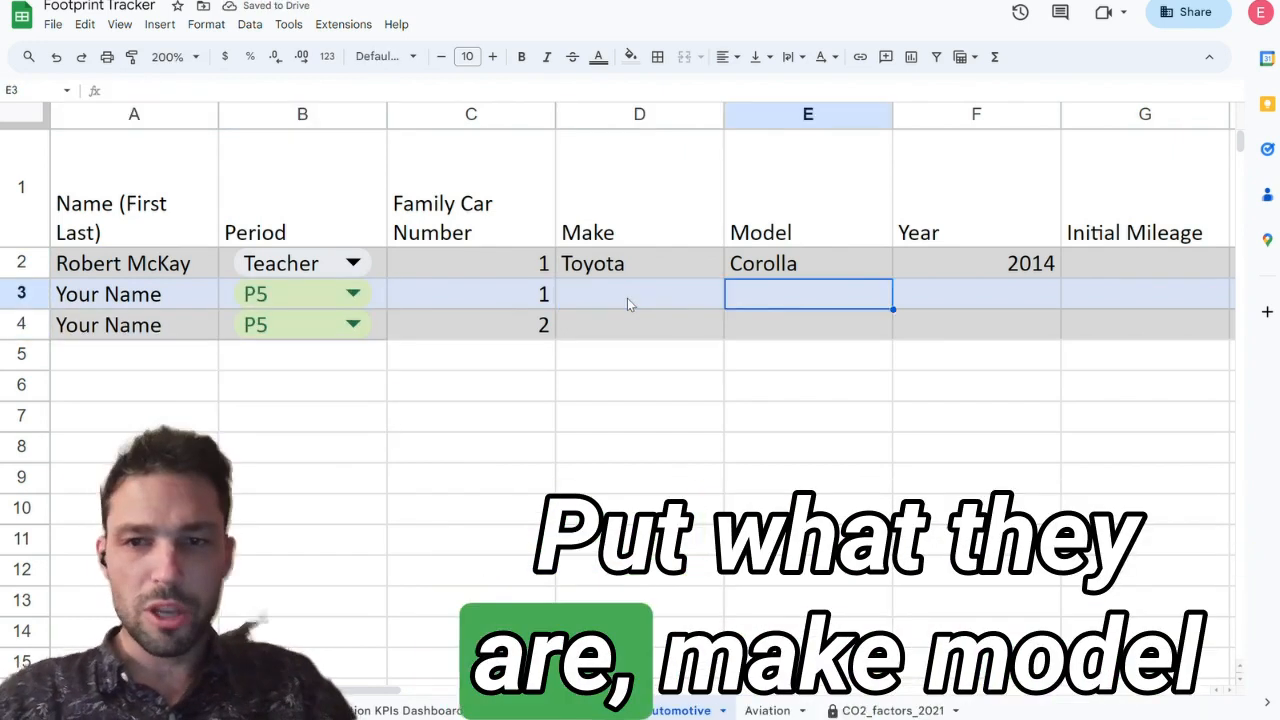
pyautogui.press('Tab')
pyautogui.press('Tab')
pyautogui.press('Tab')
pyautogui.press('Tab')
pyautogui.press('Tab')
pyautogui.press('Up')
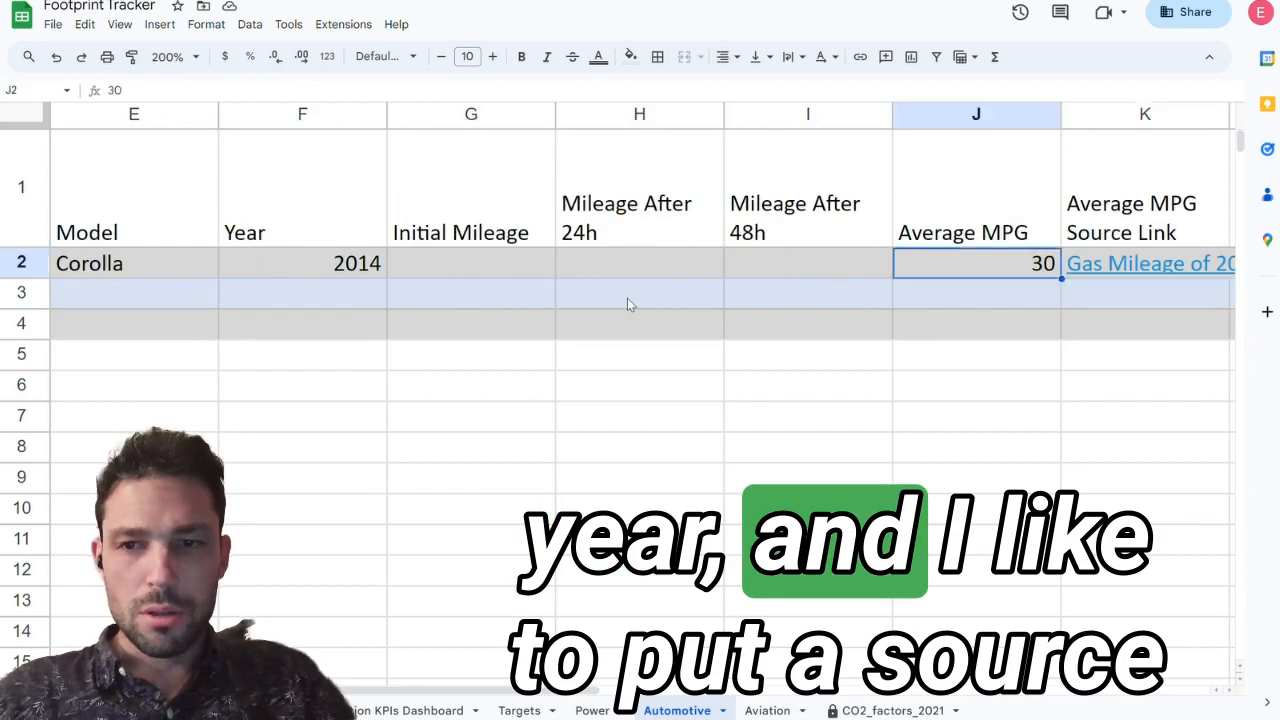
pyautogui.press('Right')
pyautogui.press('Right')
pyautogui.press('Left')
pyautogui.press('Left')
pyautogui.press('Right')
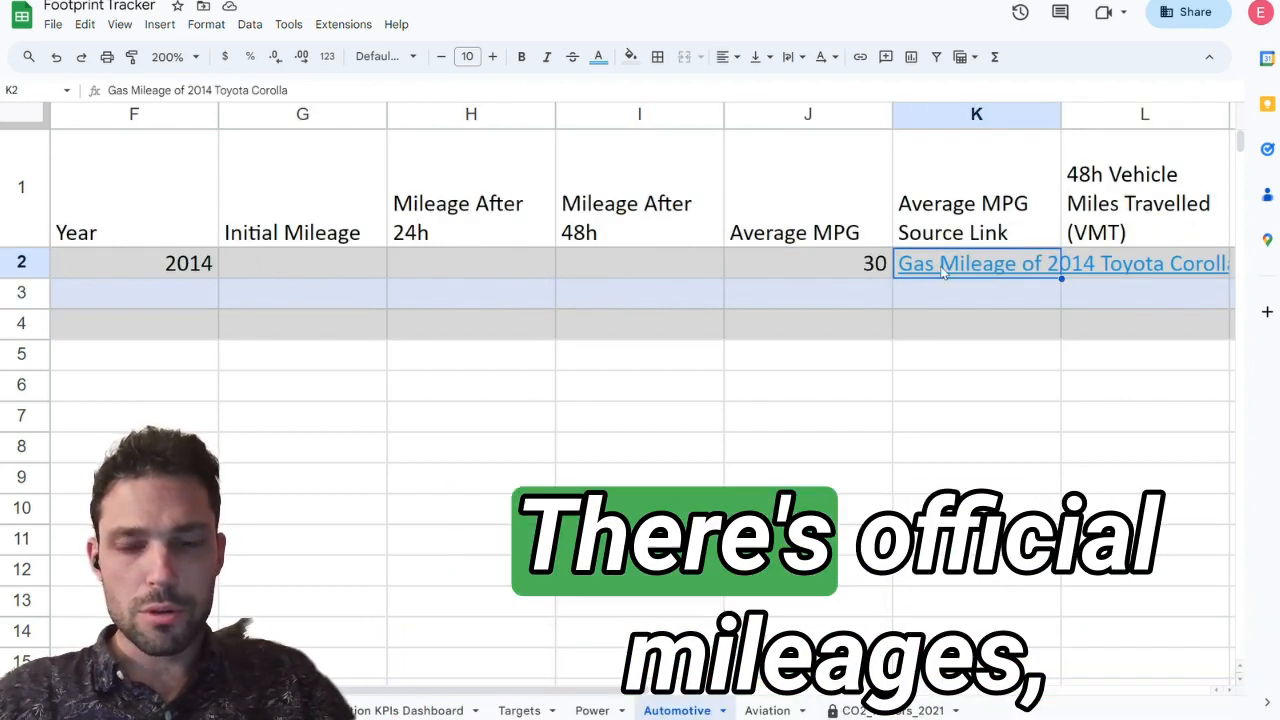
pyautogui.moveTo(943, 272)
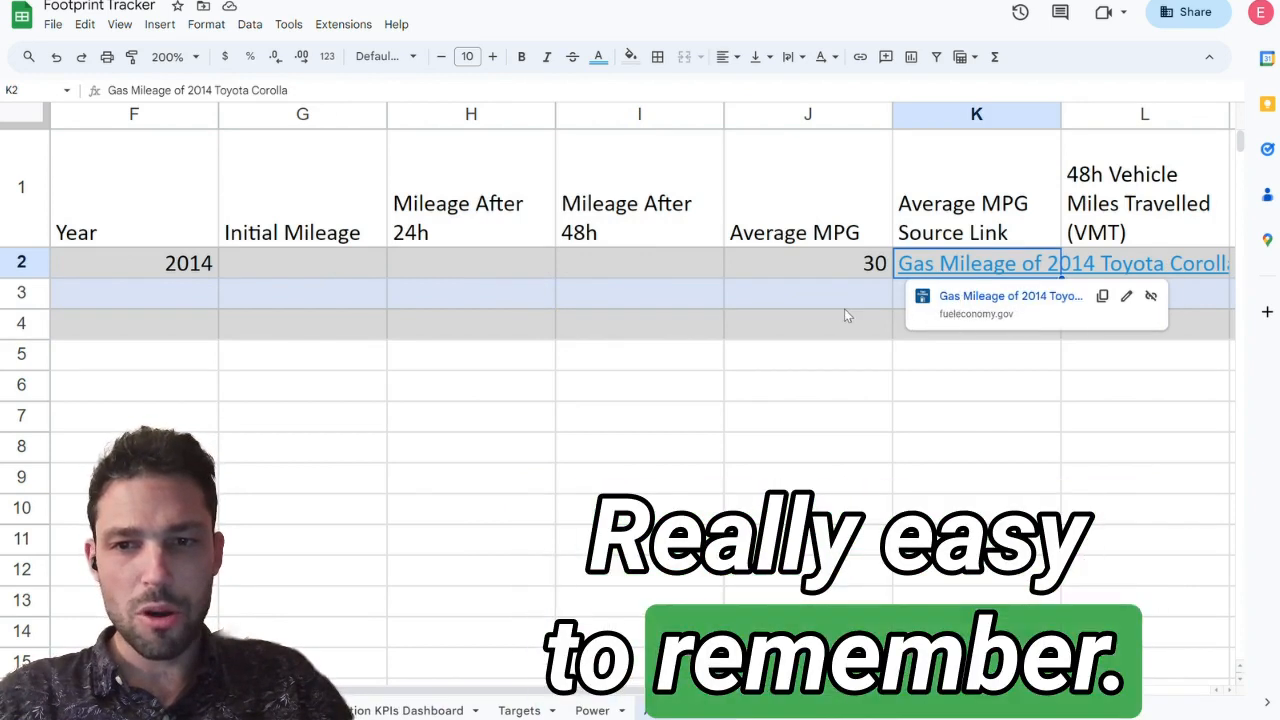
pyautogui.press('Right')
pyautogui.press('Right')
pyautogui.press('Right')
pyautogui.press('Left')
pyautogui.press('Left')
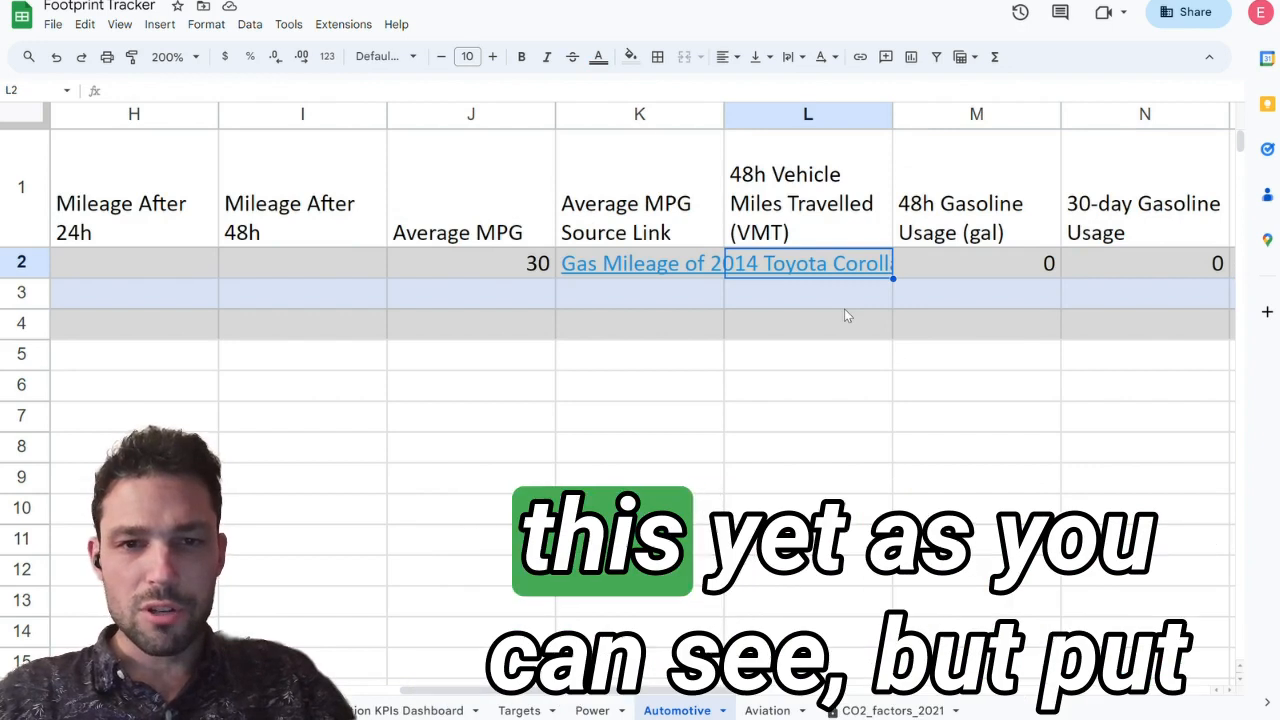
# Step: Set the Toyota Corolla's initial mileage to 100000 and enter 100 under Mileage After 24h
pyautogui.press('Left')
pyautogui.press('Left')
pyautogui.press('Left')
pyautogui.press('Left')
pyautogui.press('Left')
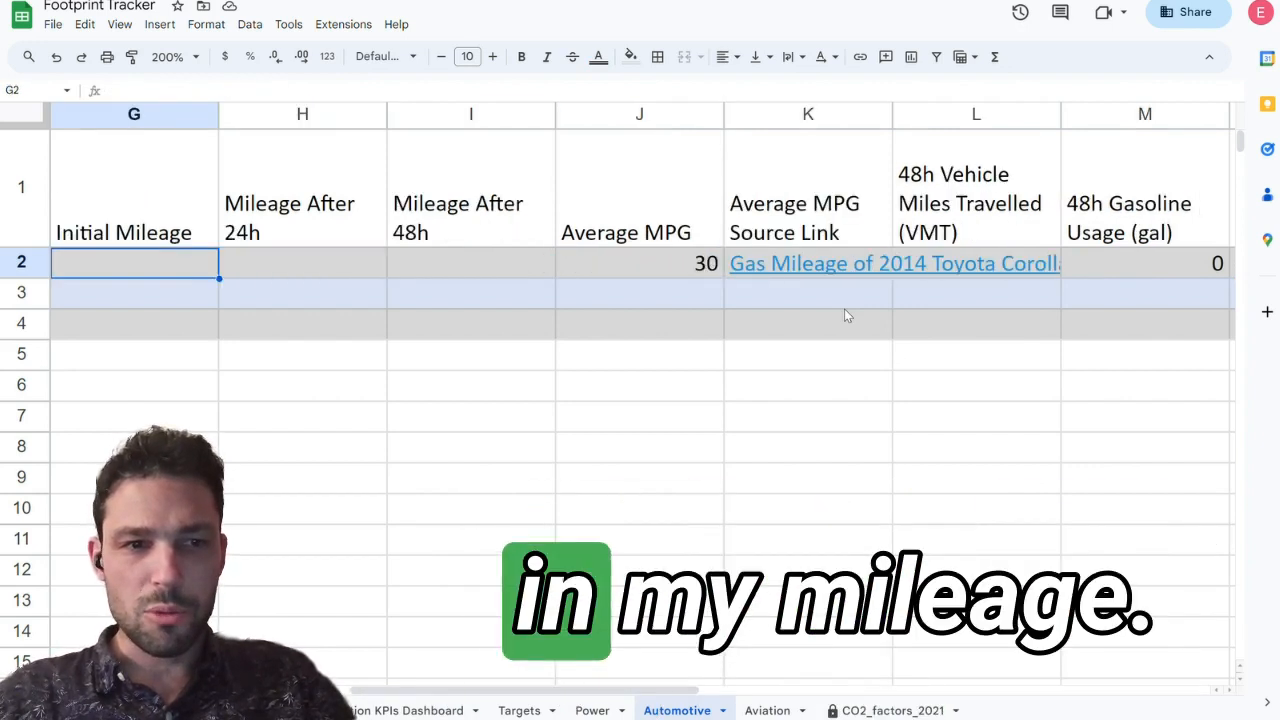
pyautogui.write('1000')
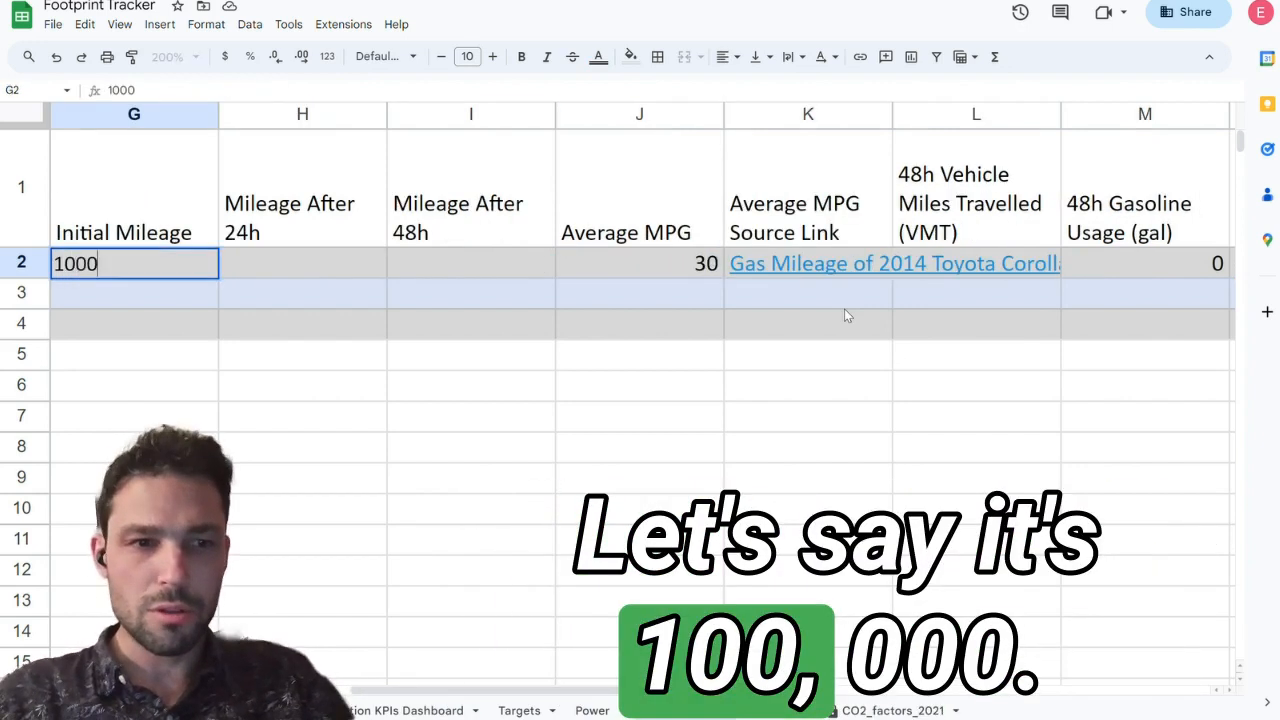
pyautogui.write('00')
pyautogui.press('Tab')
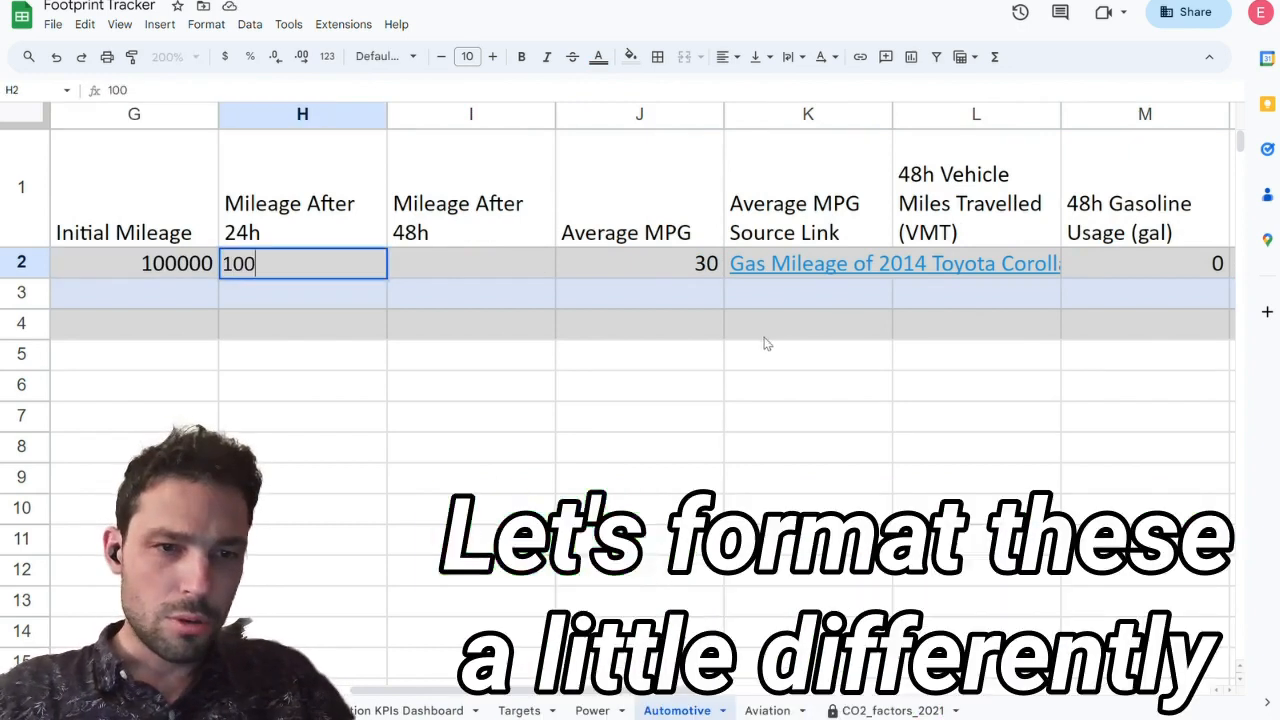
# Step: Format the Initial Mileage, Mileage After 24h and Mileage After 48h columns as numbers with thousands separators and no decimals
pyautogui.click(140, 114)
pyautogui.moveTo(140, 114); pyautogui.dragTo(412, 125)
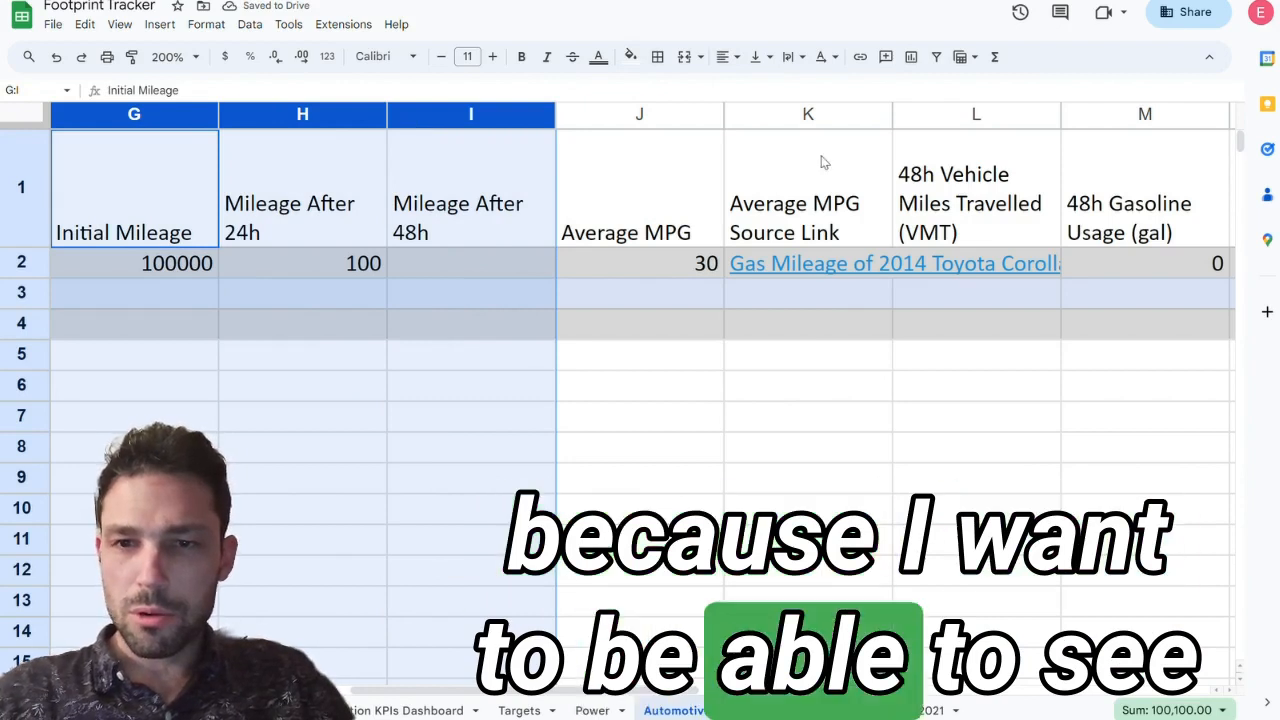
pyautogui.hscroll(2, 980, 155)
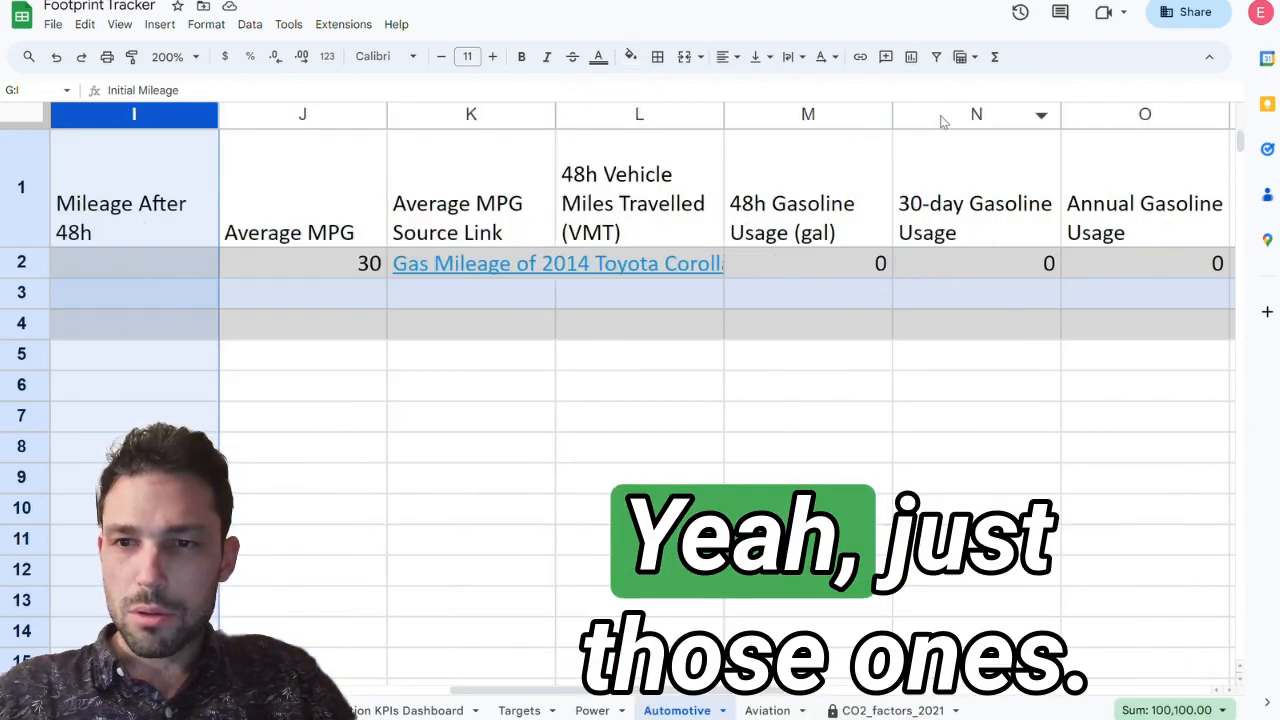
pyautogui.hscroll(-5, 940, 120)
pyautogui.click(327, 57)
pyautogui.click(390, 323)
pyautogui.click(327, 57)
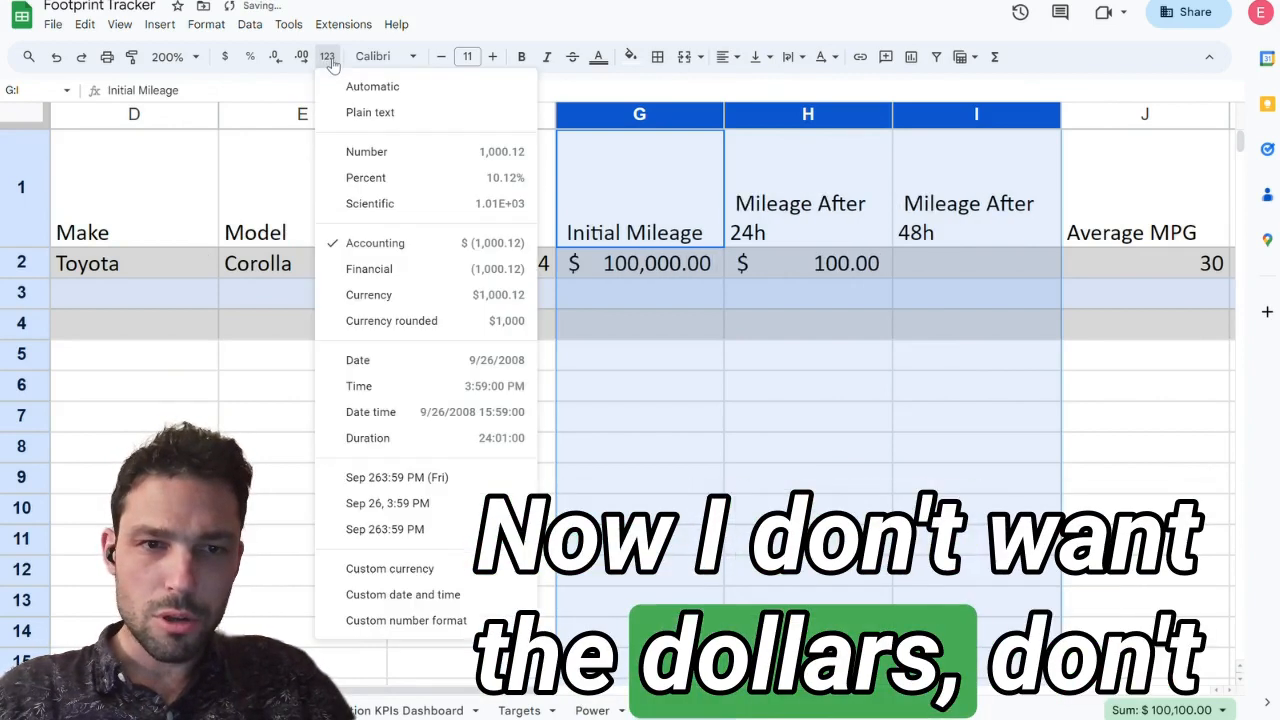
pyautogui.click(369, 269)
pyautogui.click(327, 57)
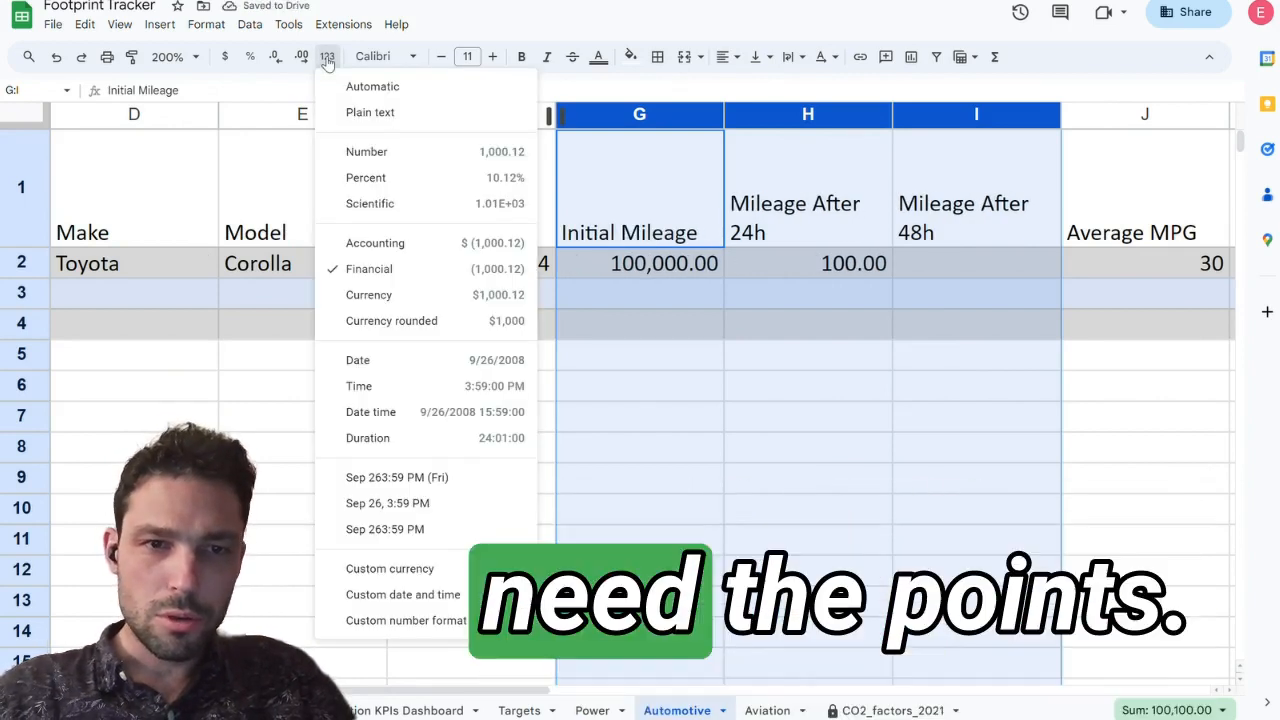
pyautogui.click(372, 152)
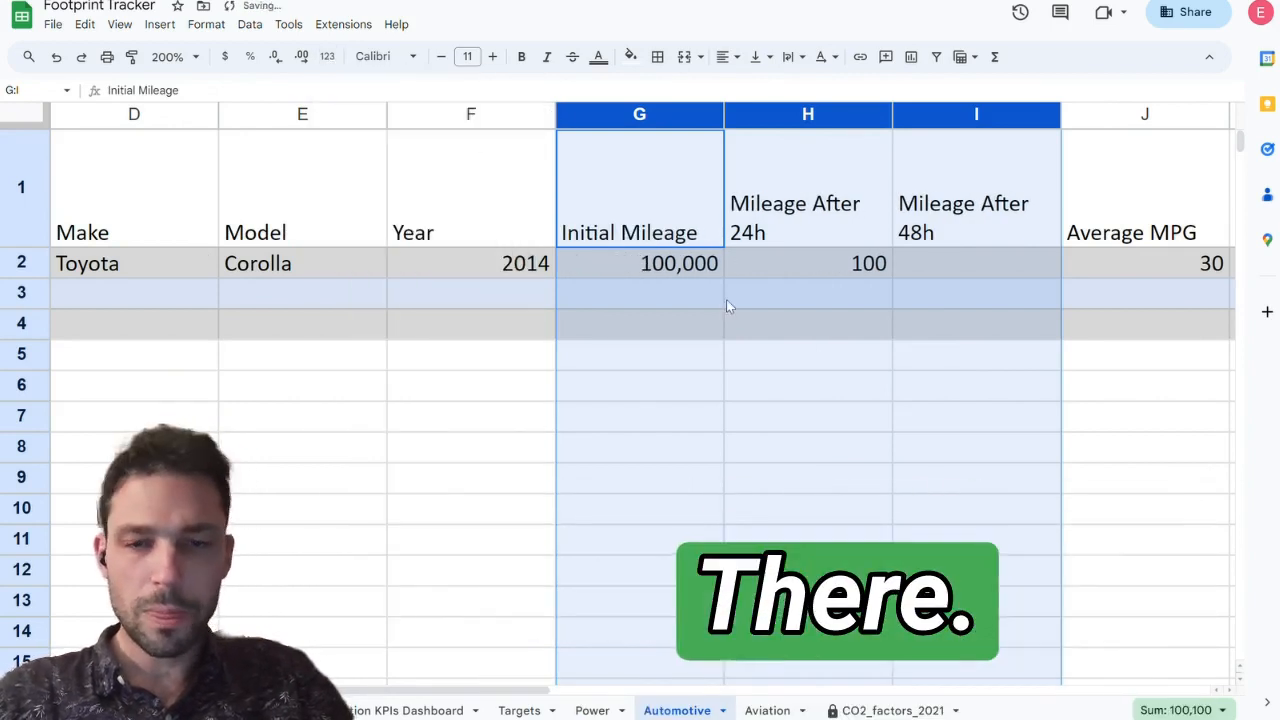
pyautogui.click(668, 301)
# Step: Set the Toyota Corolla's Mileage After 24h to 100001
pyautogui.click(845, 268)
pyautogui.write('1')
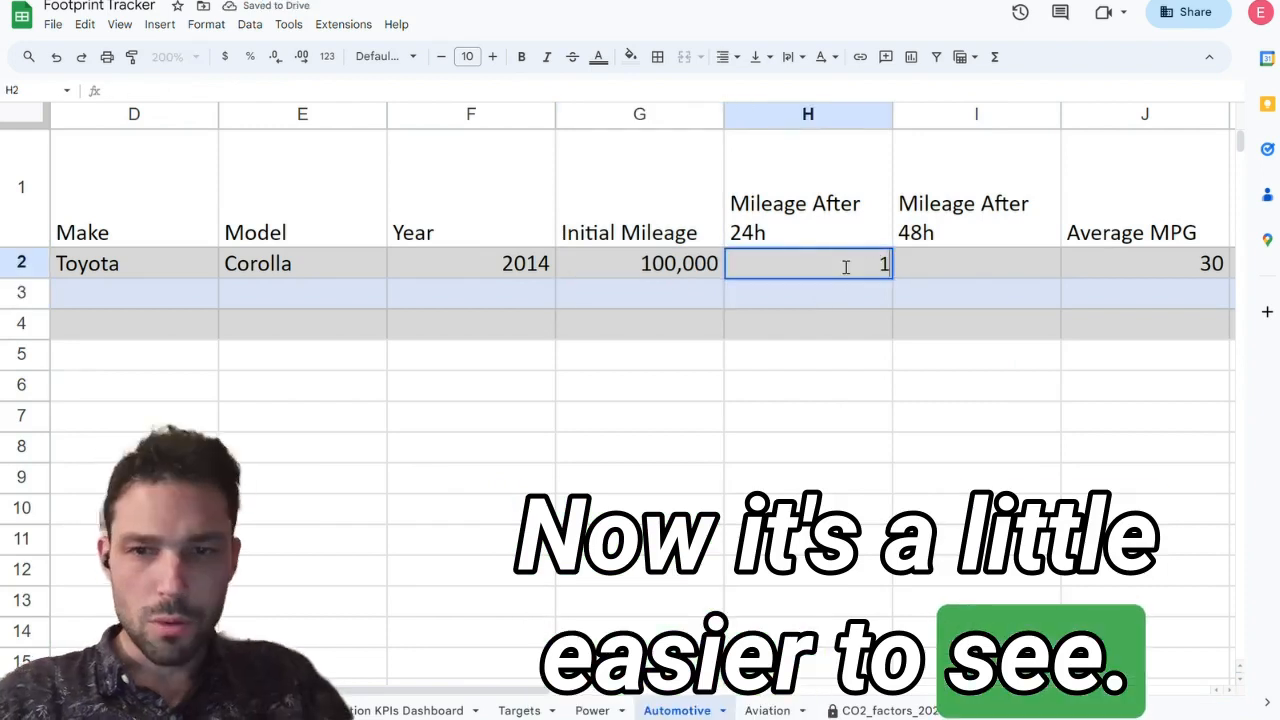
pyautogui.write('00001')
pyautogui.press('Return')
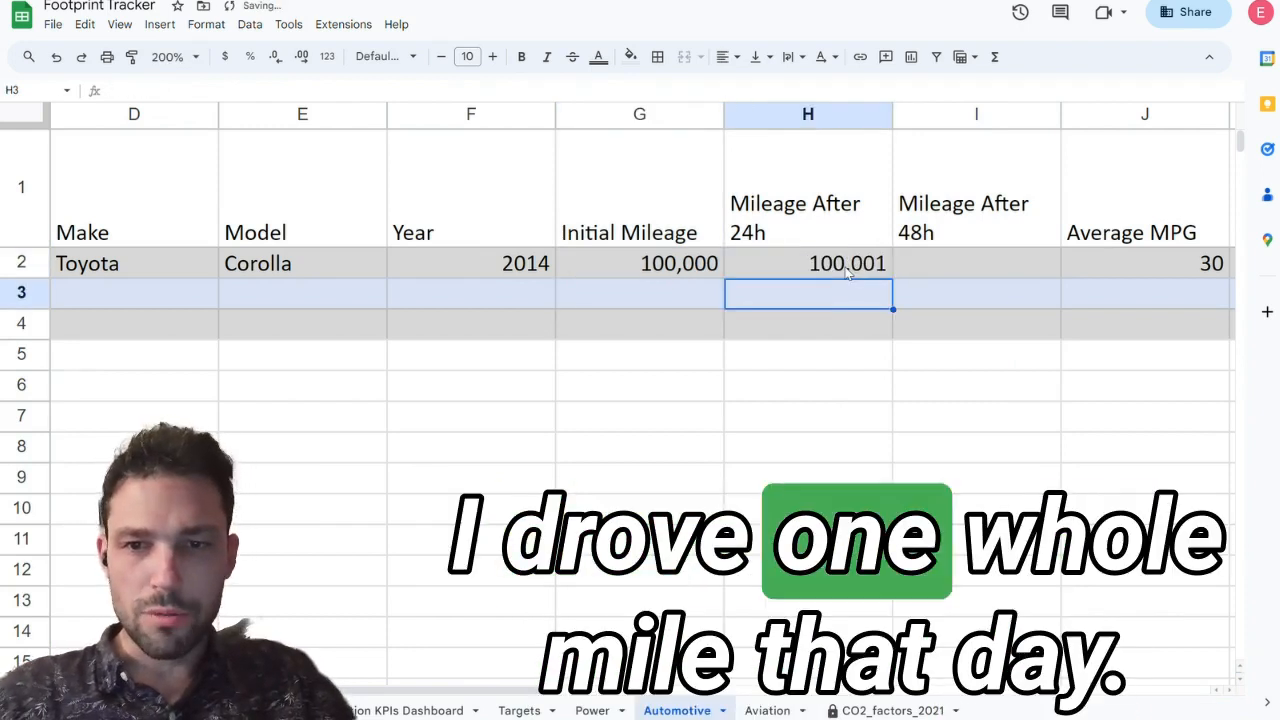
# Step: Enter =G2+1 as the Corolla's Mileage After 24h and copy the formula into Mileage After 48h
pyautogui.press('Up')
pyautogui.press('Right')
pyautogui.press('Left')
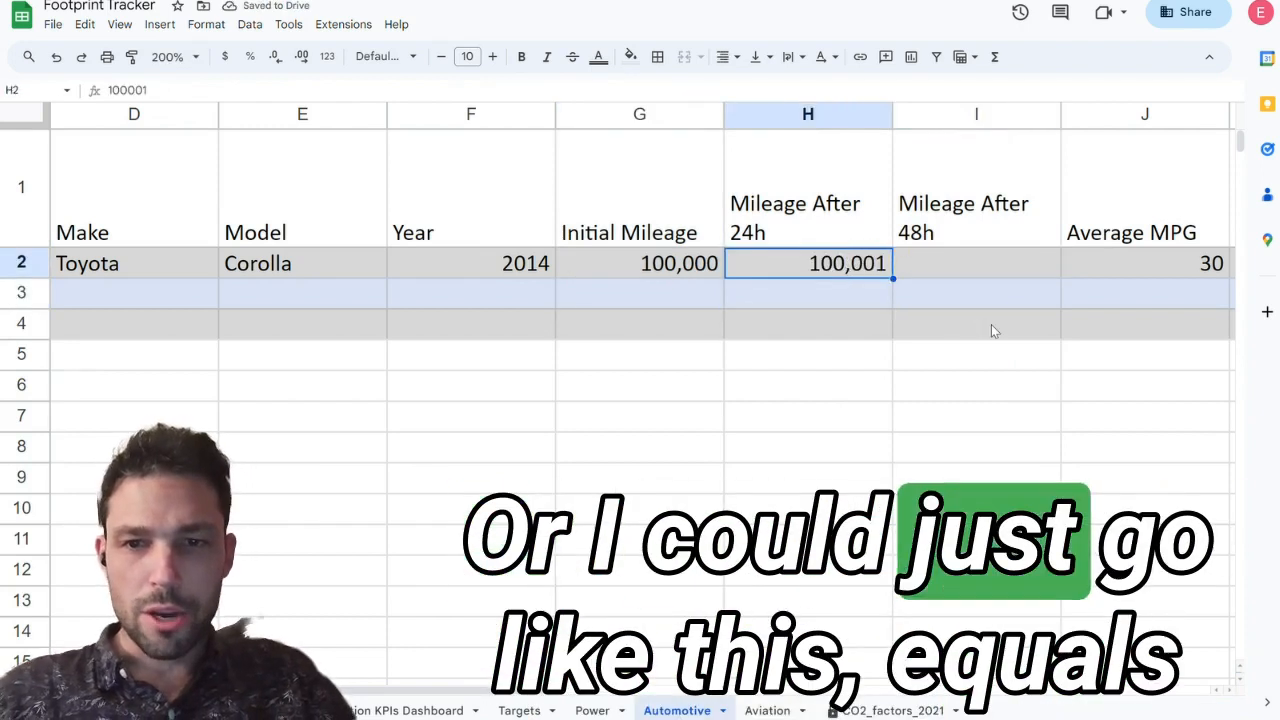
pyautogui.write('=')
pyautogui.press('Left')
pyautogui.write('+1')
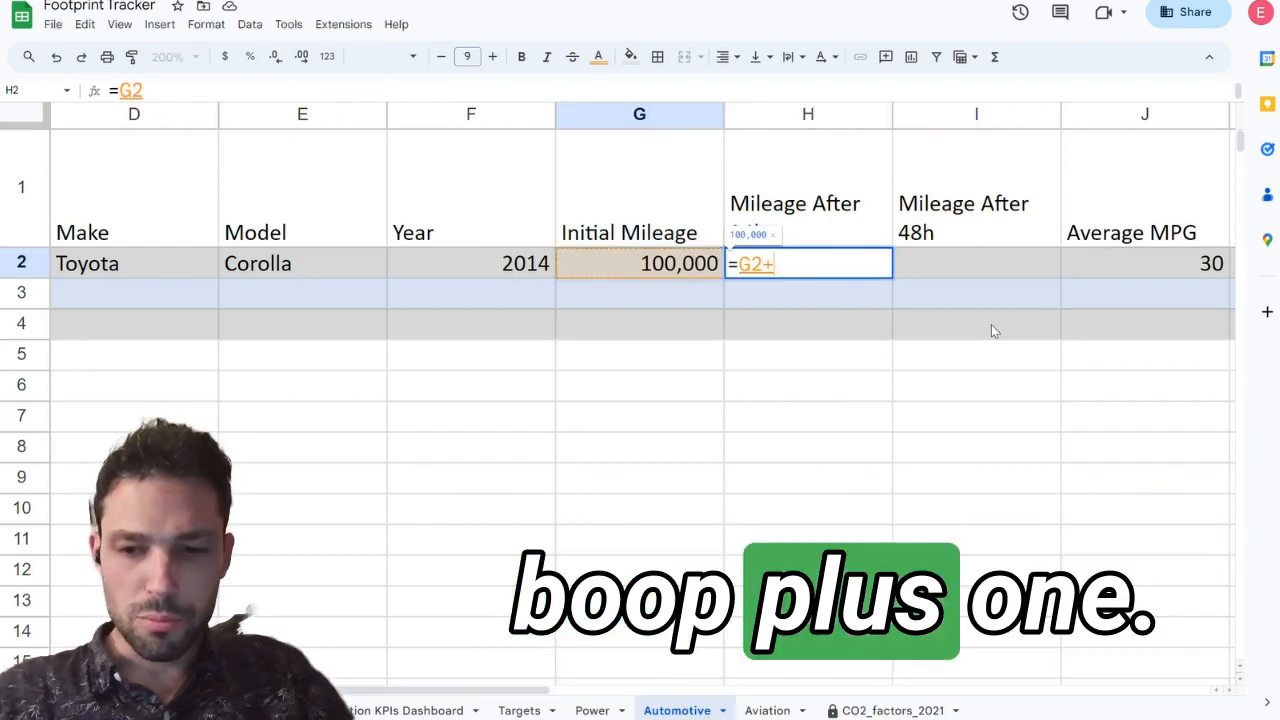
pyautogui.hotkey('ctrl', 'Return')
pyautogui.hotkey('shift', 'Right')
pyautogui.hotkey('ctrl', 'r')
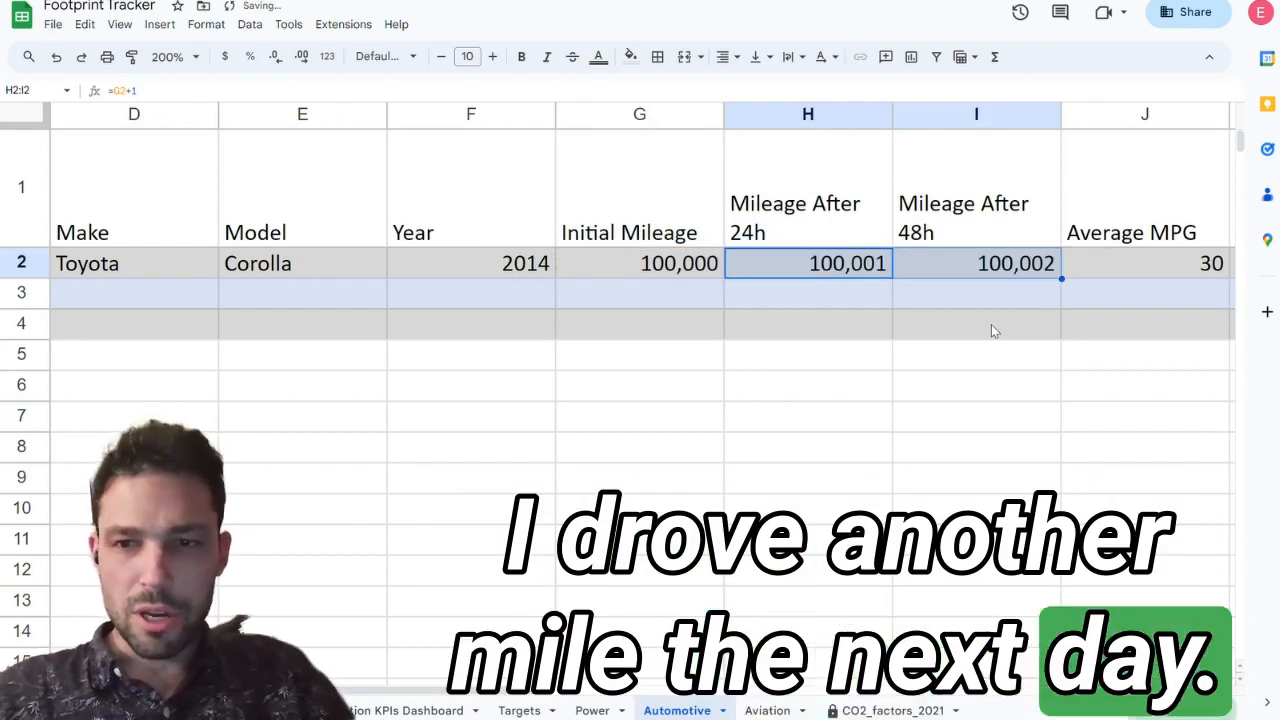
# Step: Change the Corolla's Mileage After 48h formula to =H2+100
pyautogui.press('Right')
pyautogui.click(629, 84)
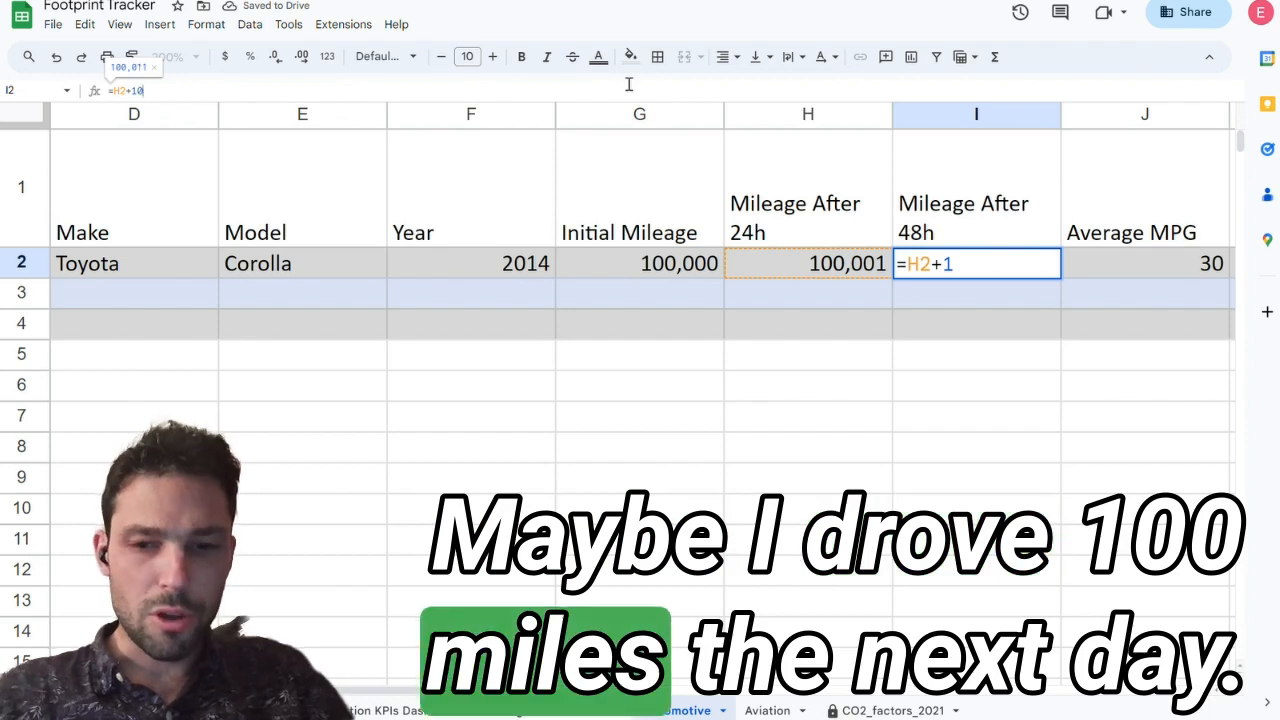
pyautogui.write('00')
pyautogui.press('Return')
pyautogui.press('Up')
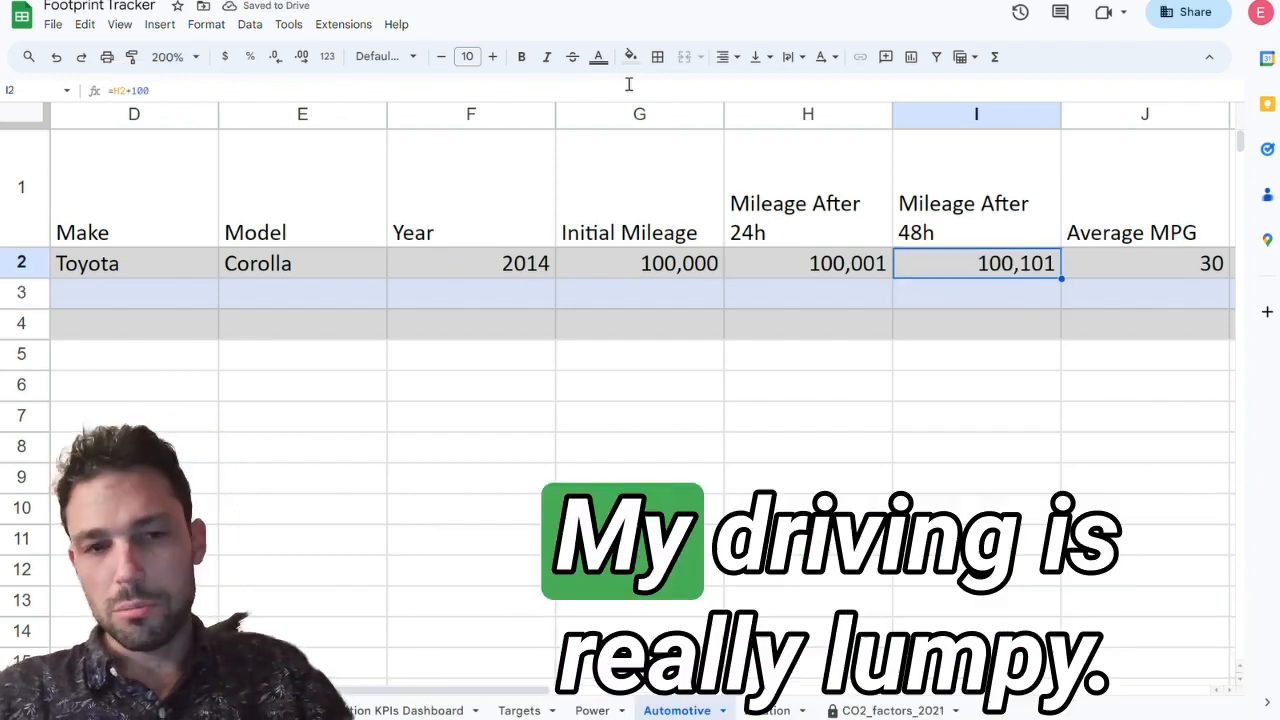
# Step: Examine the Corolla's average MPG, its source link and the formula behind the 48h gasoline usage
pyautogui.press('Right')
pyautogui.press('Right')
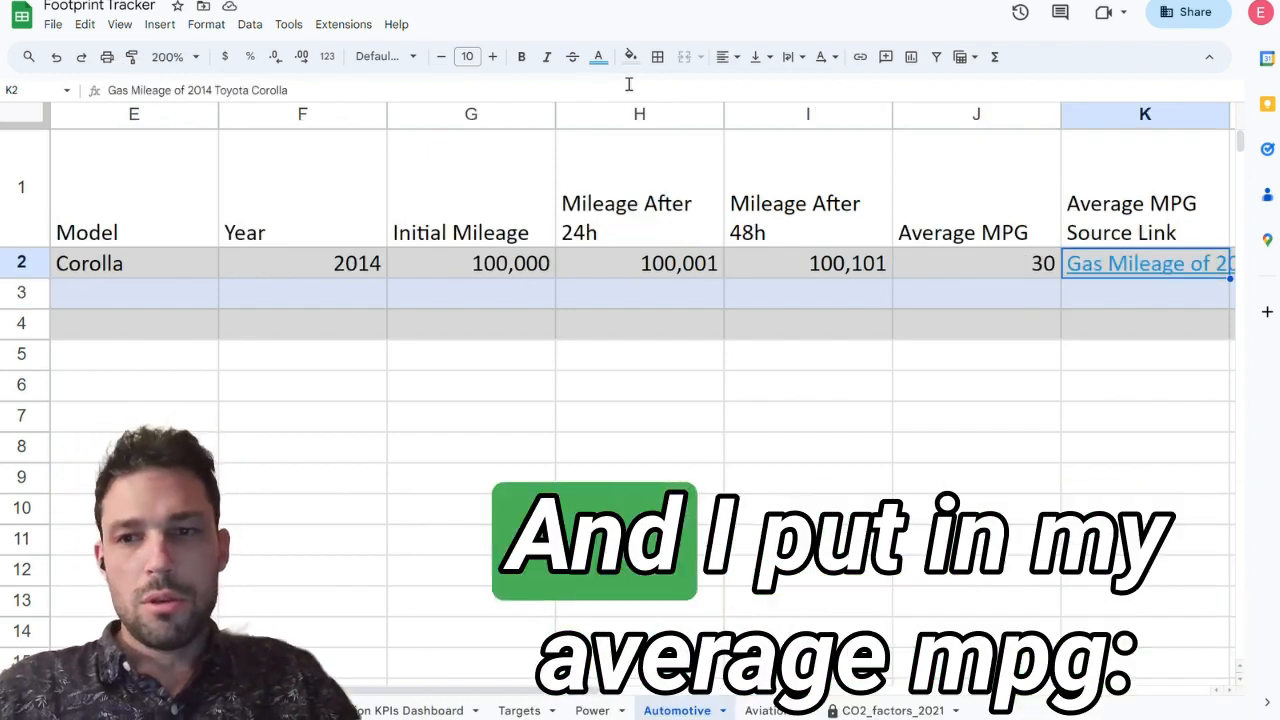
pyautogui.press('Right')
pyautogui.press('Left')
pyautogui.press('Left')
pyautogui.press('Right')
pyautogui.press('Right')
pyautogui.press('Right')
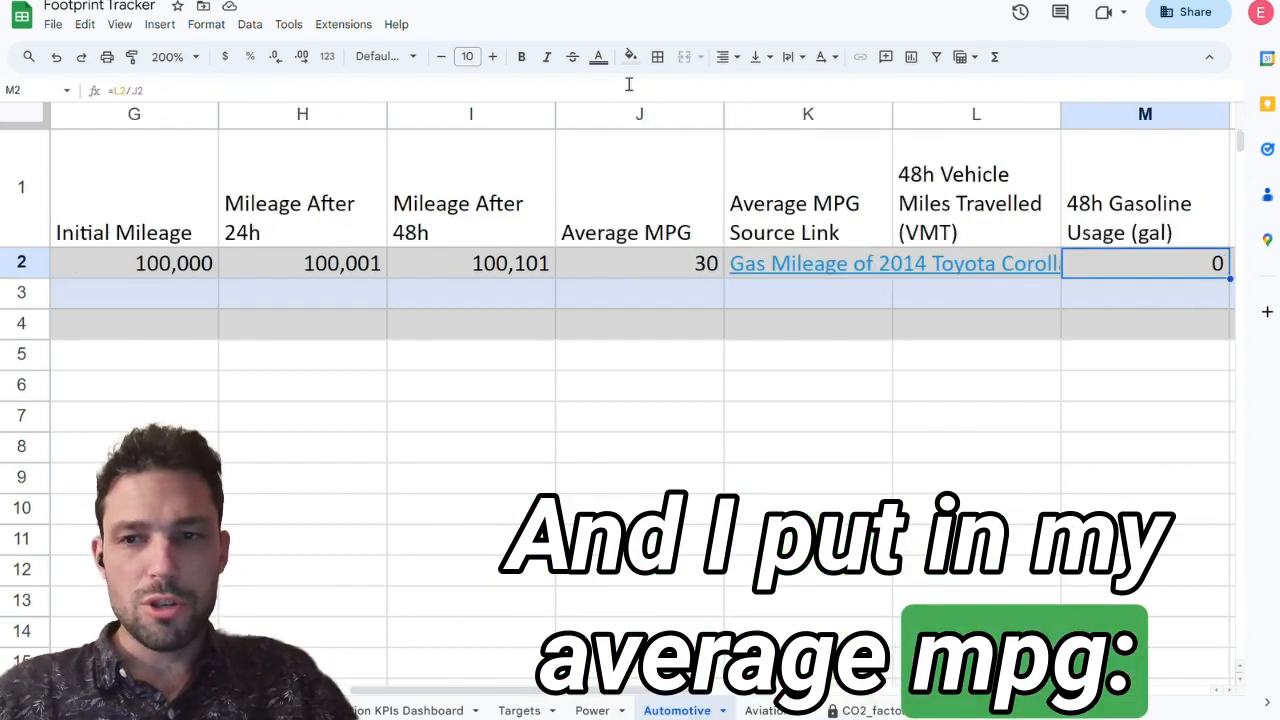
pyautogui.write('=L2/J2')
pyautogui.hscroll(-2, 573, 311)
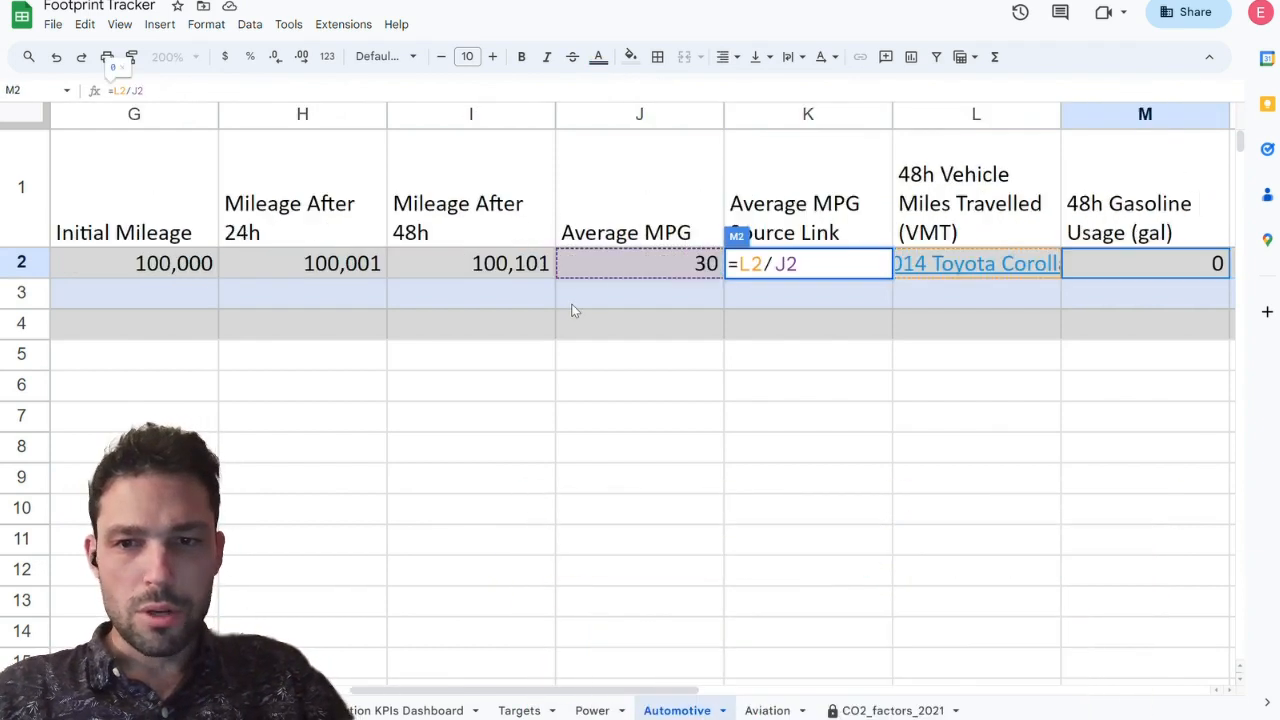
pyautogui.press('Escape')
# Step: Enter the formula =I2-F2 in the Corolla's 48h Vehicle Miles Travelled cell
pyautogui.press('Left')
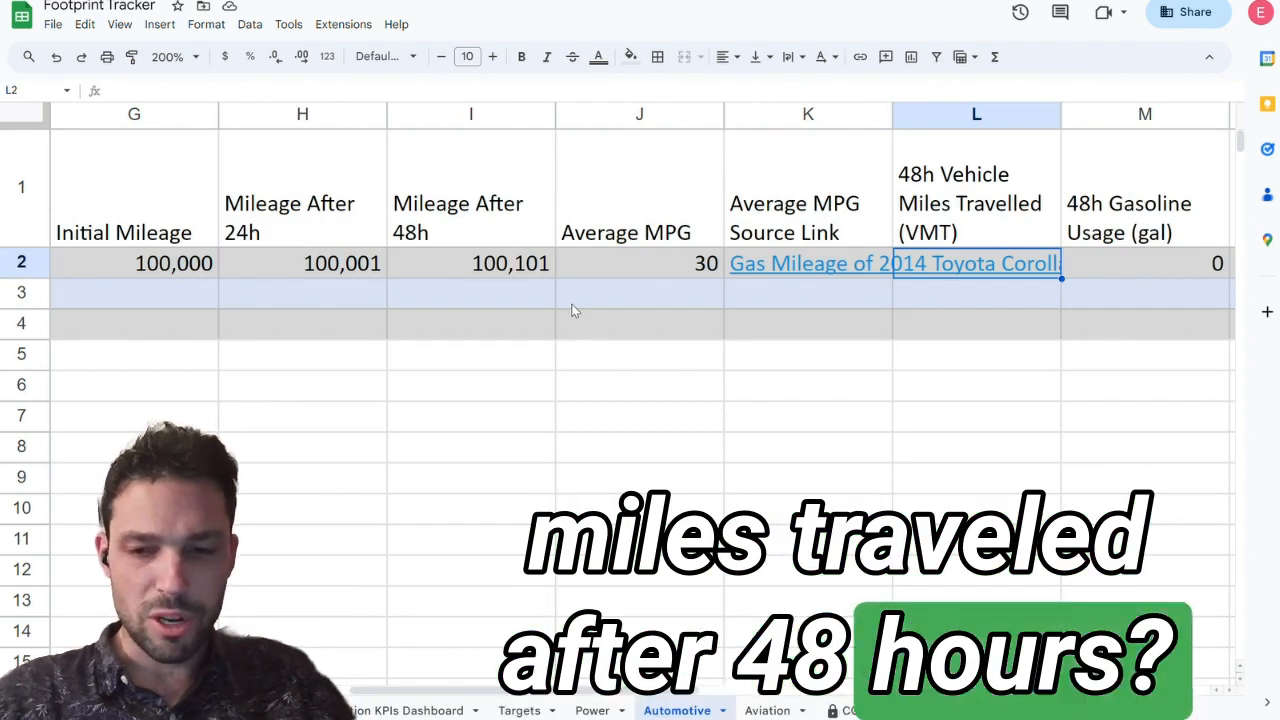
pyautogui.write('=')
pyautogui.press('Left')
pyautogui.press('Left')
pyautogui.press('Left')
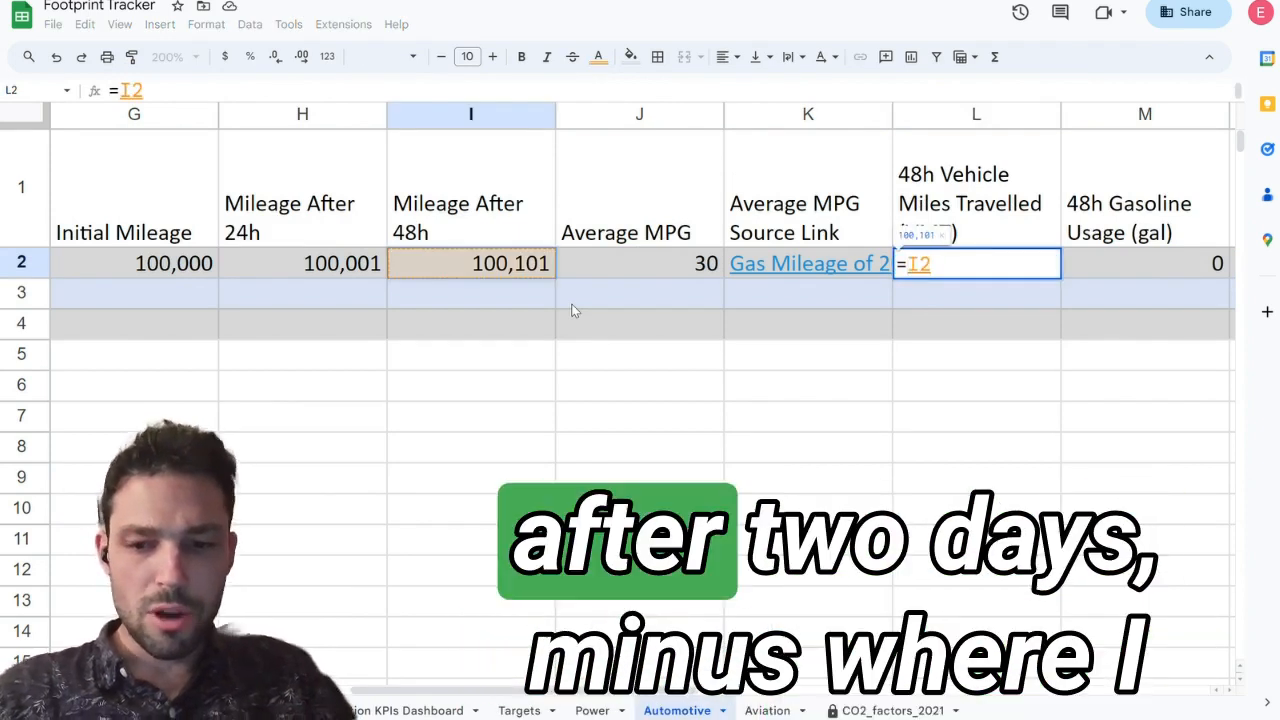
pyautogui.write('-')
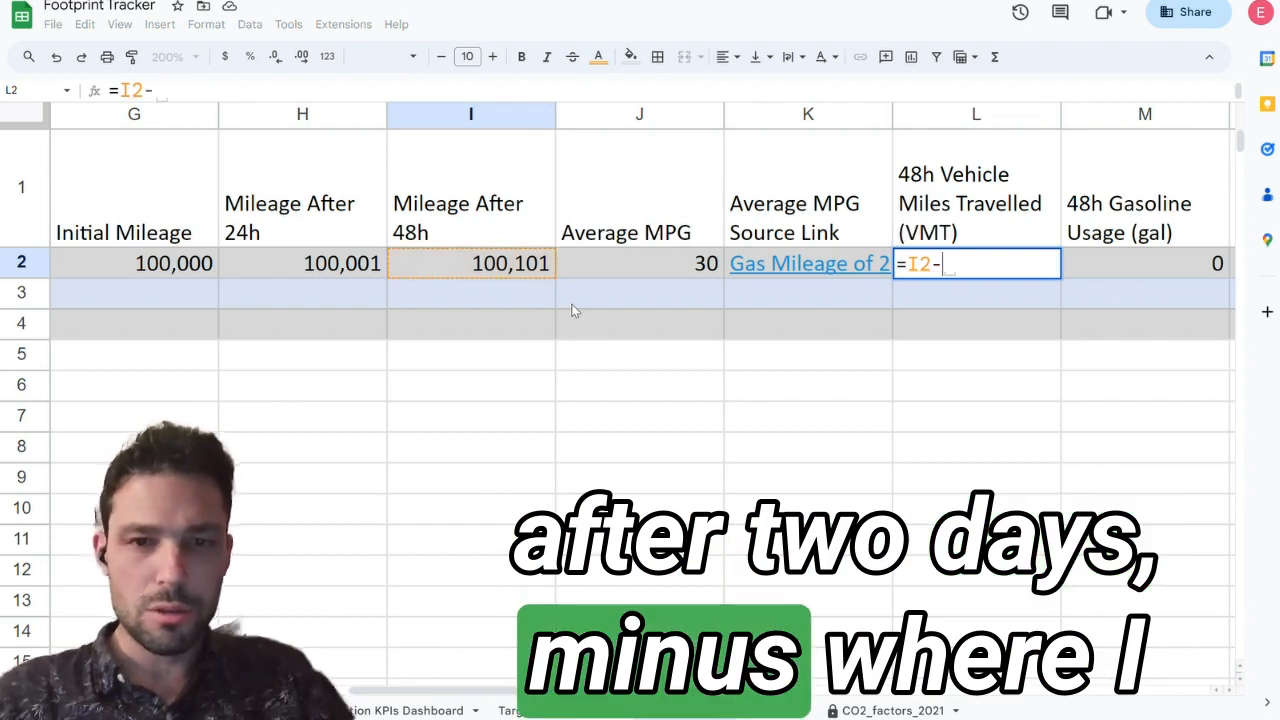
pyautogui.press('Left')
pyautogui.press('Left')
pyautogui.press('Left')
pyautogui.press('Left')
pyautogui.press('Left')
pyautogui.press('Left')
pyautogui.press('Return')
pyautogui.press('Up')
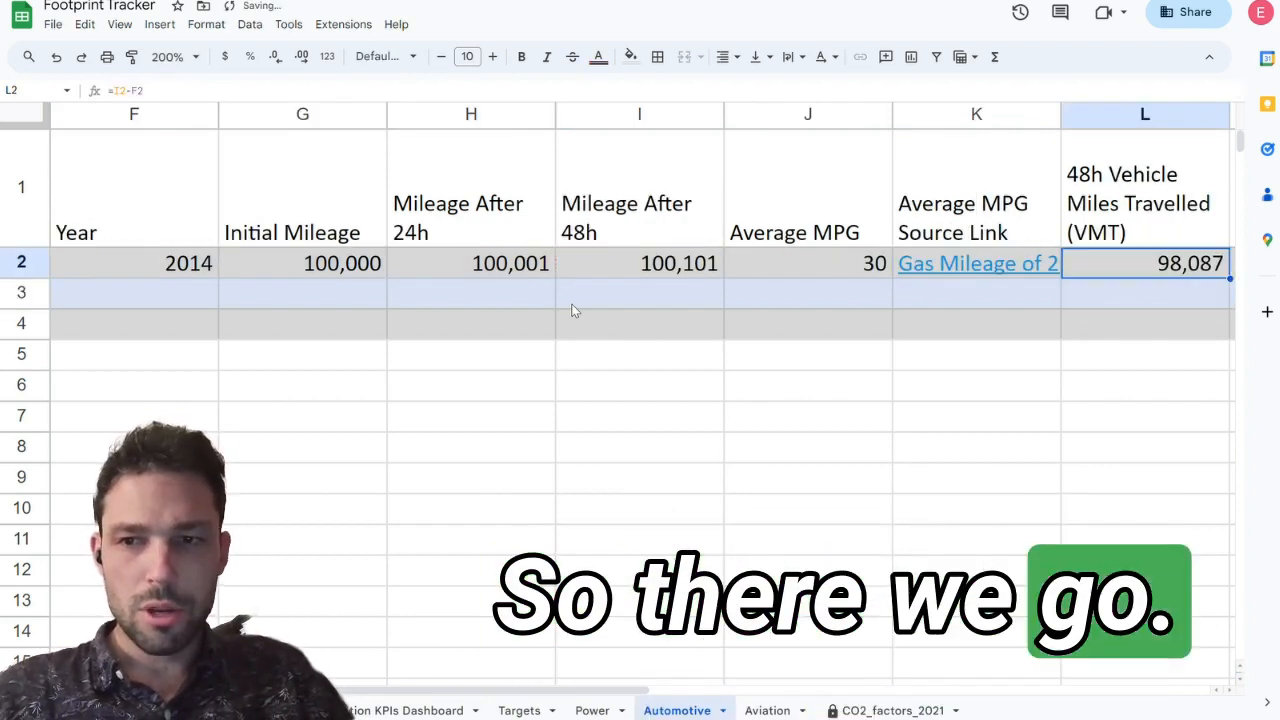
# Step: Correct the 48h Vehicle Miles Travelled formula to =I2-G2 so it subtracts the initial mileage
pyautogui.click(560, 88)
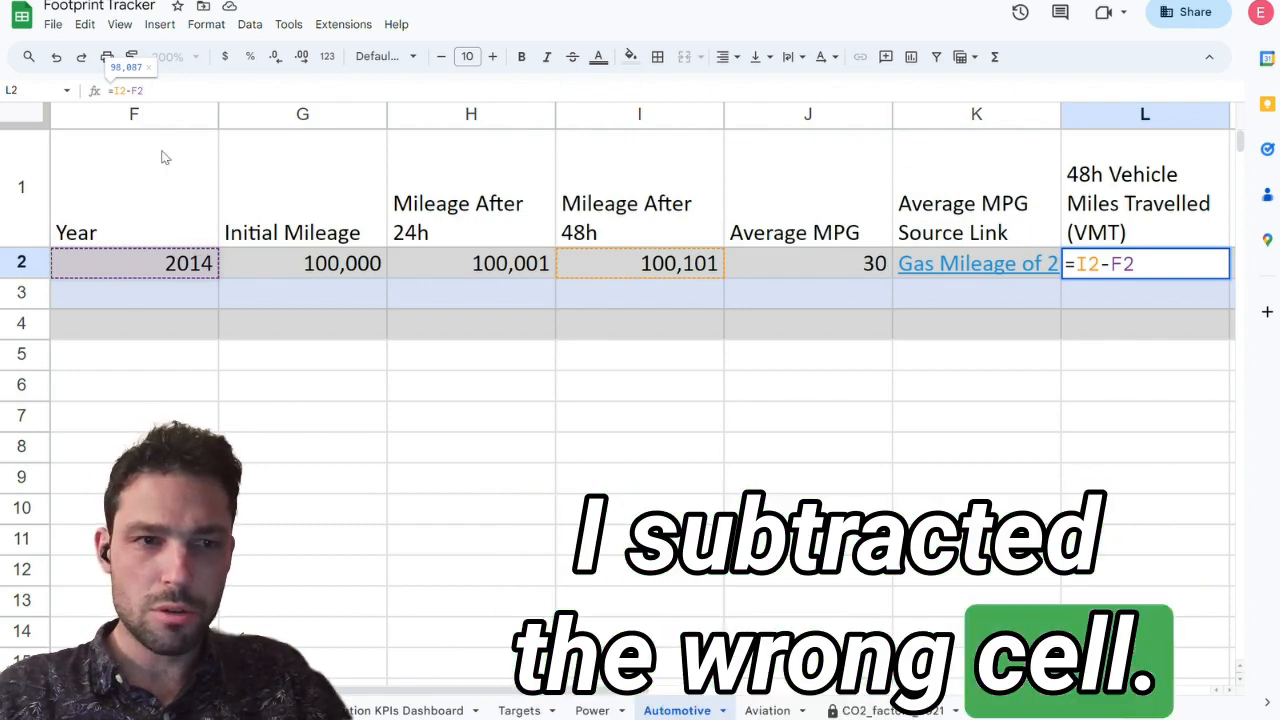
pyautogui.press('BackSpace')
pyautogui.press('BackSpace')
pyautogui.write('G2')
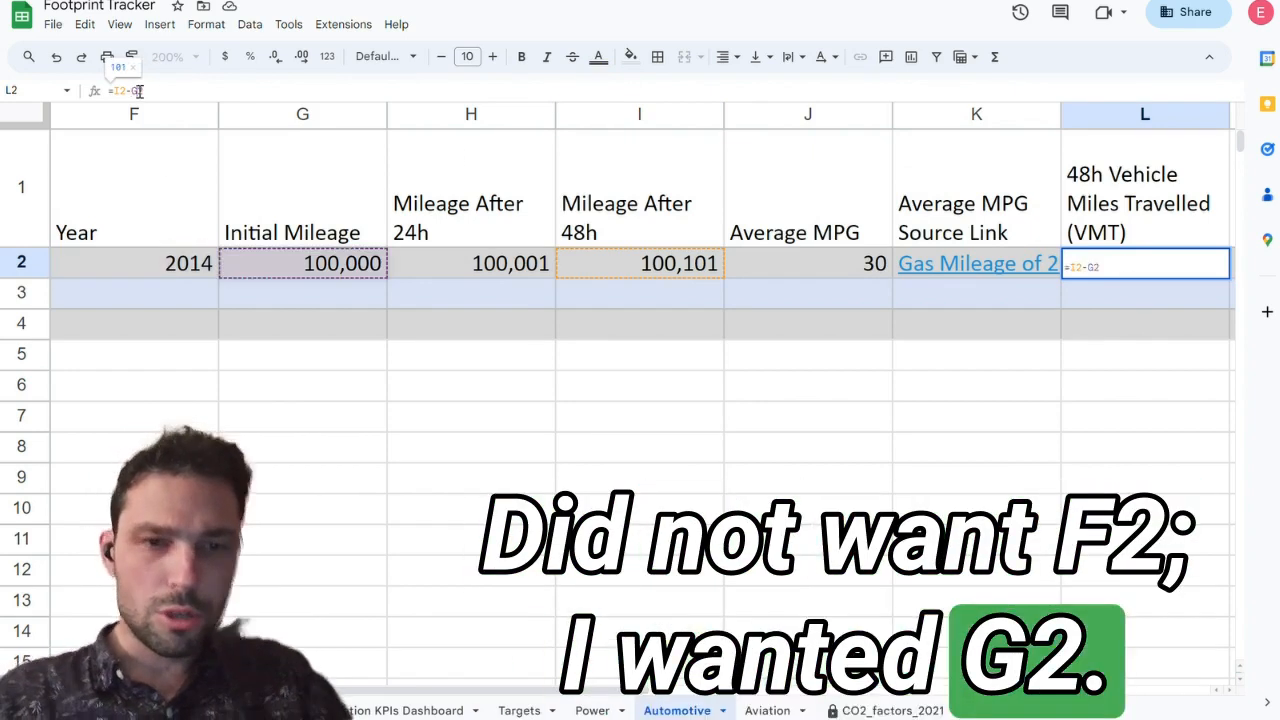
pyautogui.press('Return')
# Step: Check the calculated gasoline usage cells, clear the 48h Vehicle Miles Travelled cell and undo the deletion
pyautogui.press('Up')
pyautogui.press('Right')
pyautogui.press('Right')
pyautogui.press('Right')
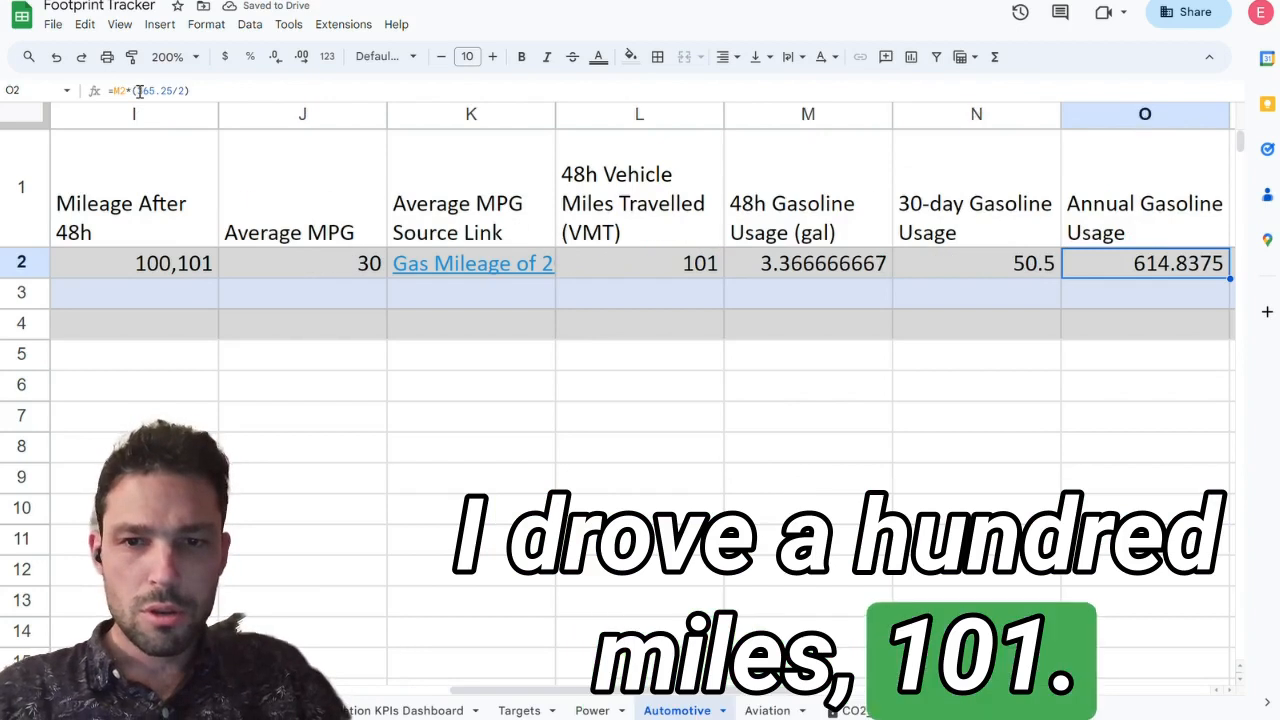
pyautogui.press('Right')
pyautogui.press('Right')
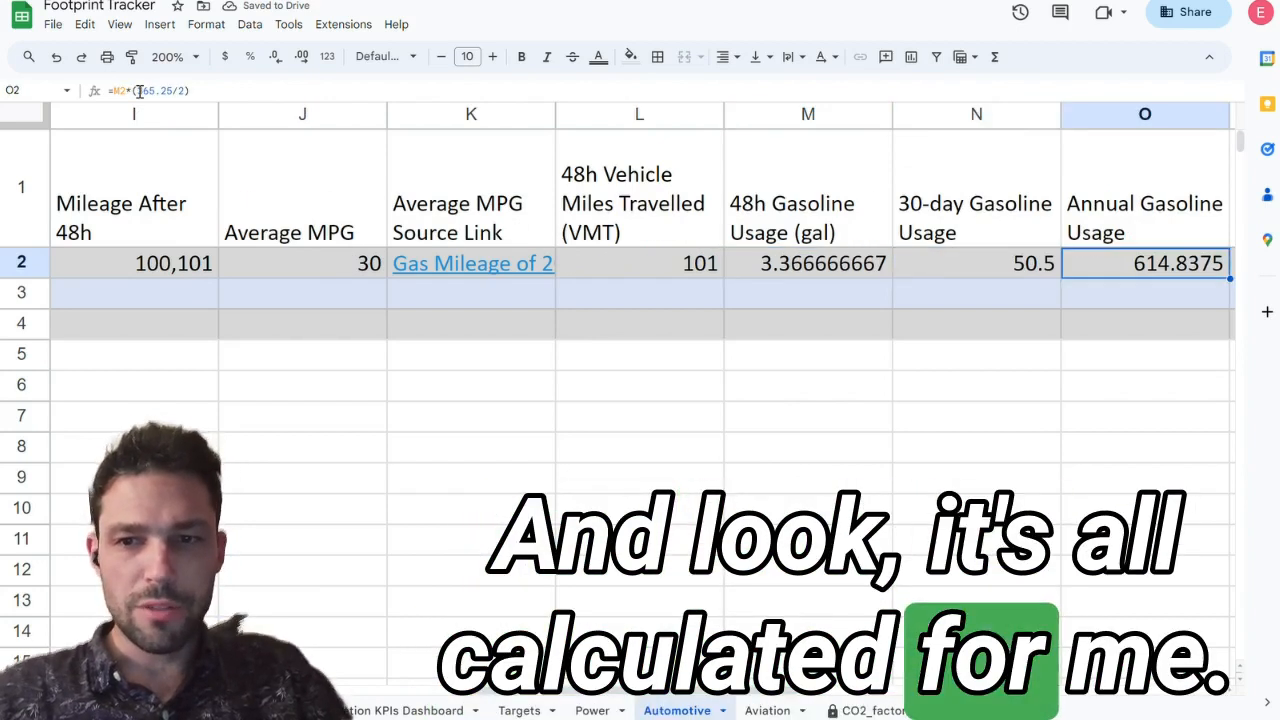
pyautogui.press('Left')
pyautogui.press('Left')
pyautogui.press('Left')
pyautogui.press('Delete')
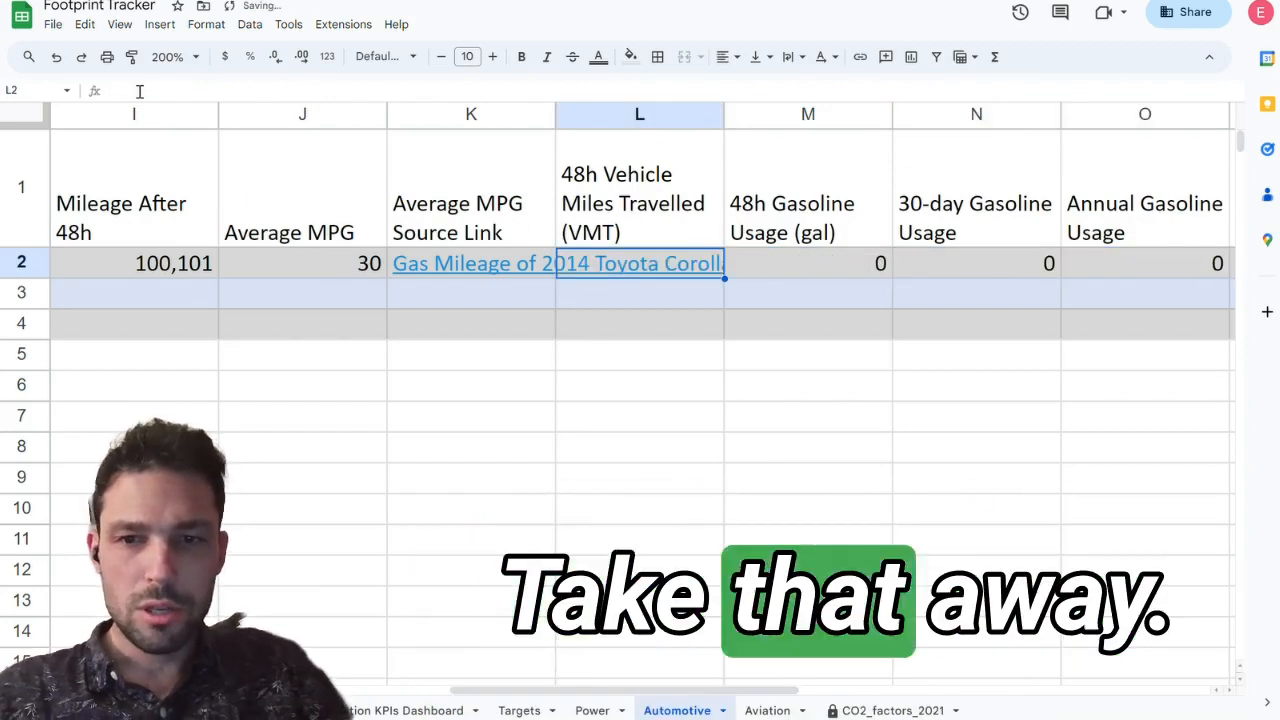
pyautogui.hotkey('ctrl', 'z')
# Step: Reduce the Corolla's 48h, 30-day and annual gasoline usage values to one decimal place
pyautogui.press('Right')
pyautogui.press('Right')
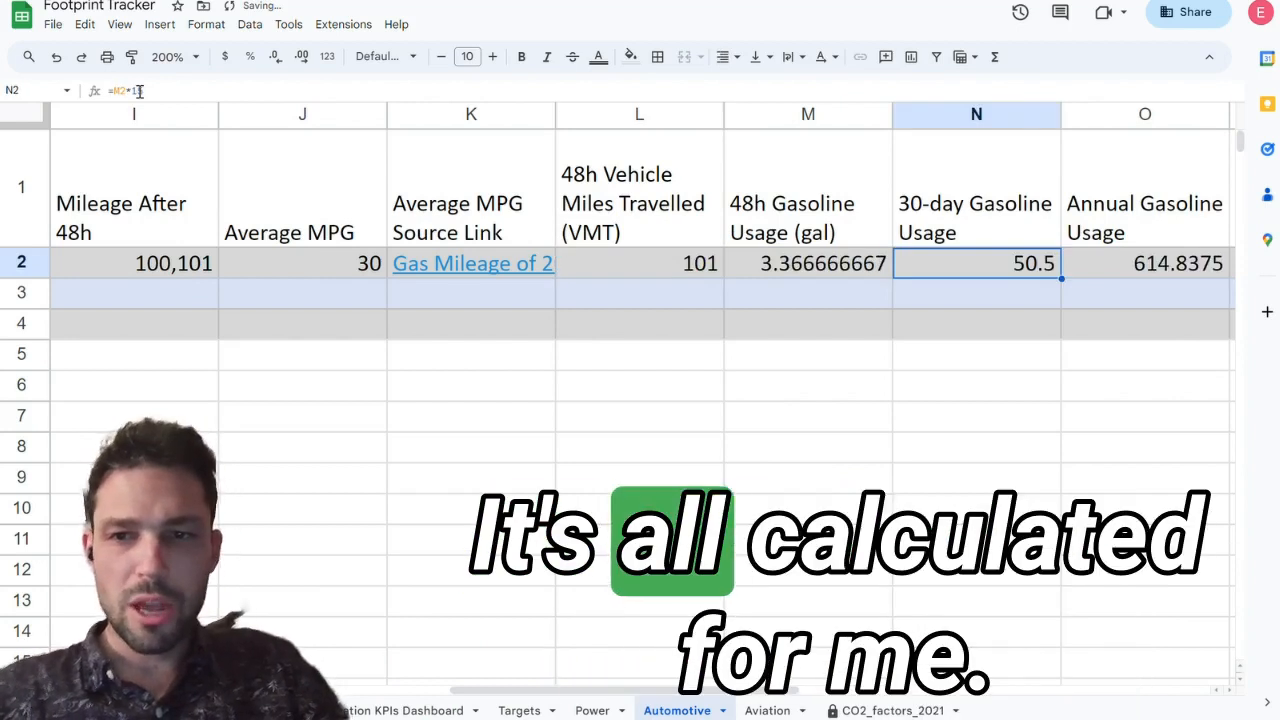
pyautogui.press('Left')
pyautogui.hotkey('shift', 'Right')
pyautogui.hotkey('shift', 'Right')
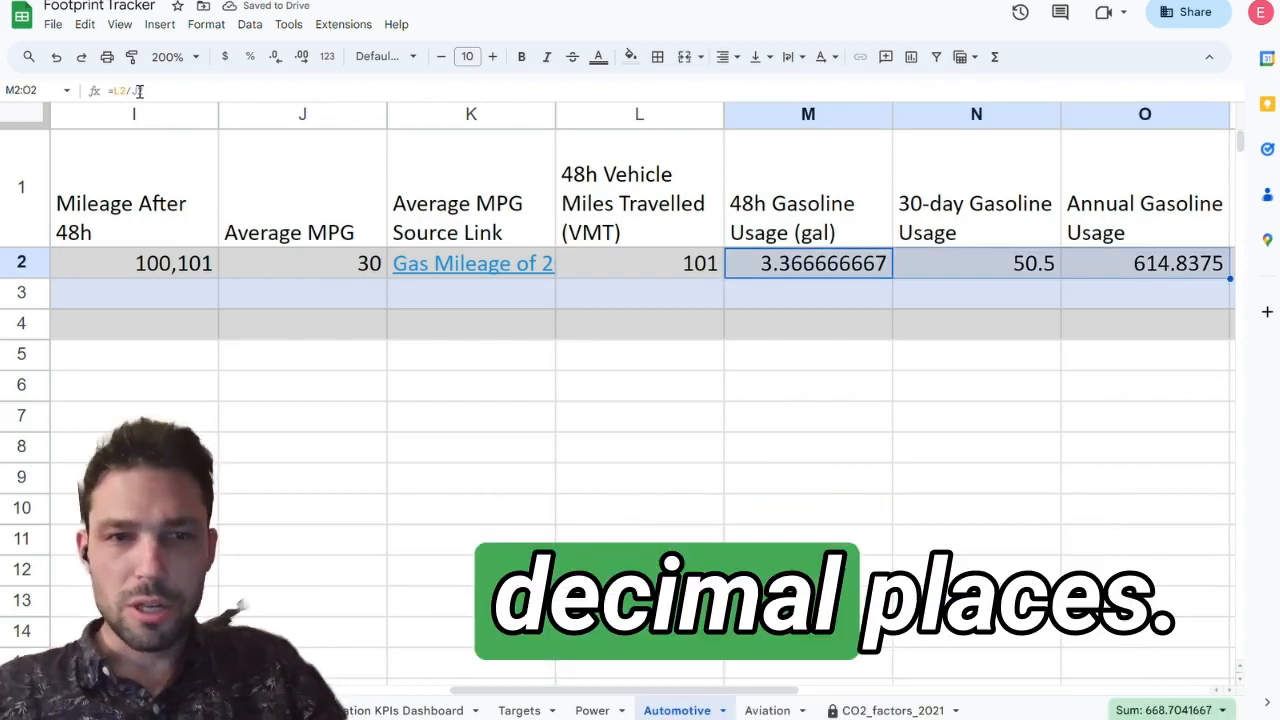
pyautogui.click(276, 57)
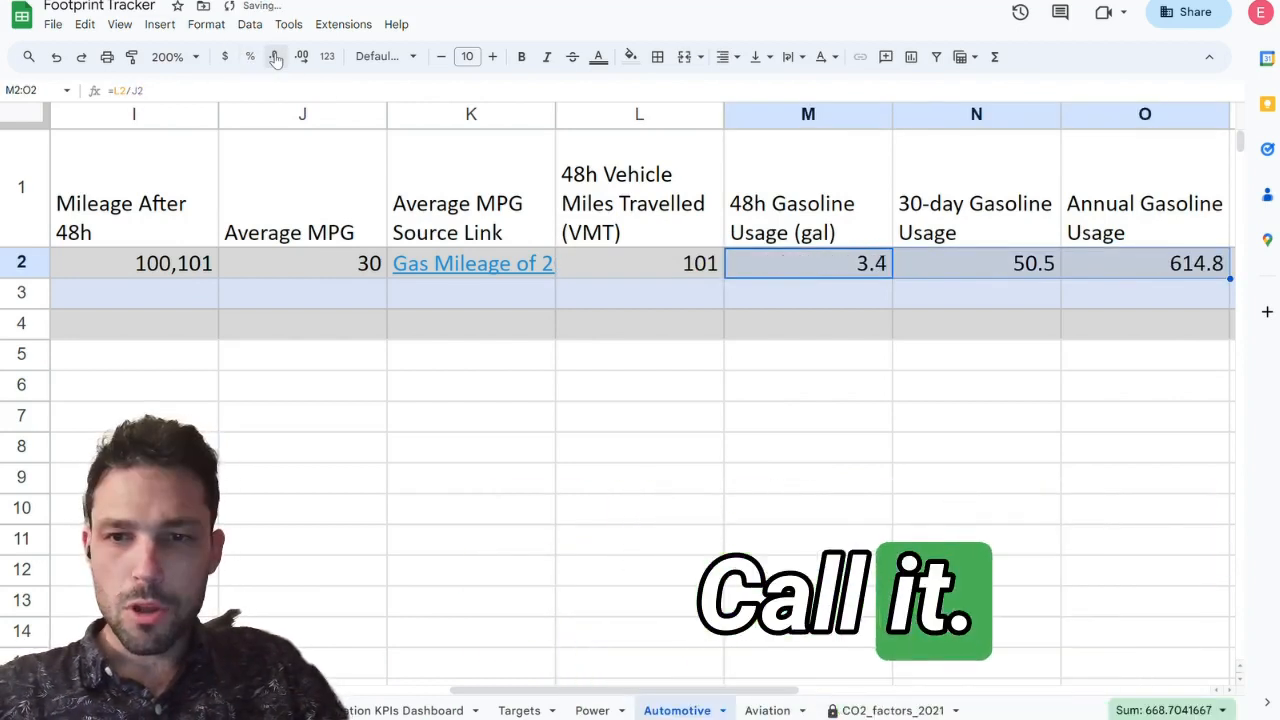
pyautogui.click(842, 293)
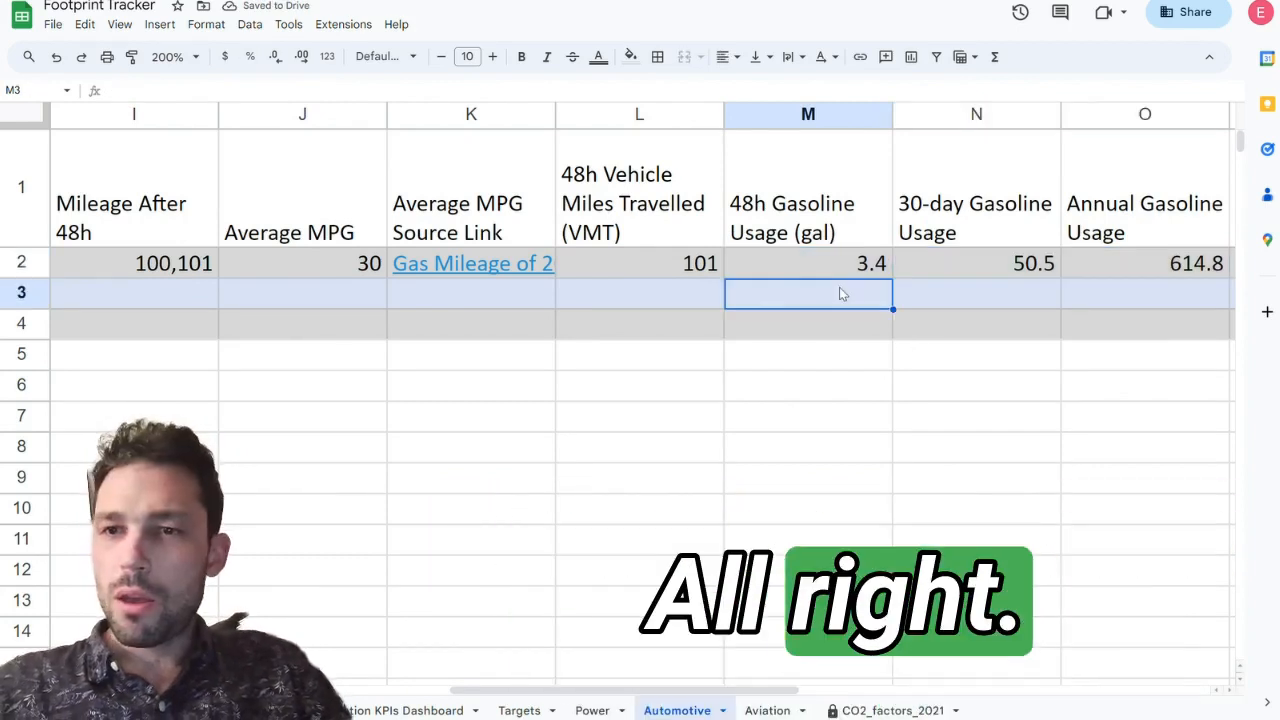
# Step: Examine the formula that annualizes the Corolla's 48h gasoline usage
pyautogui.hscroll(2, 839, 287)
pyautogui.click(1035, 262)
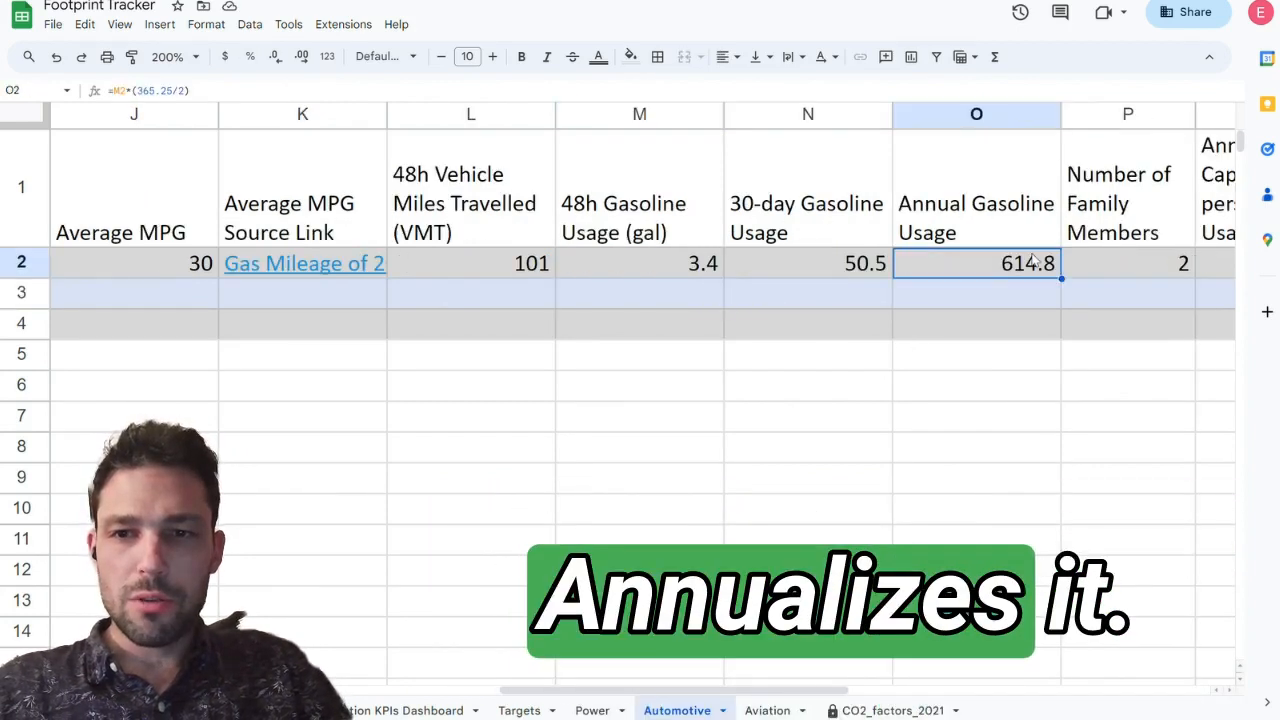
pyautogui.click(372, 87)
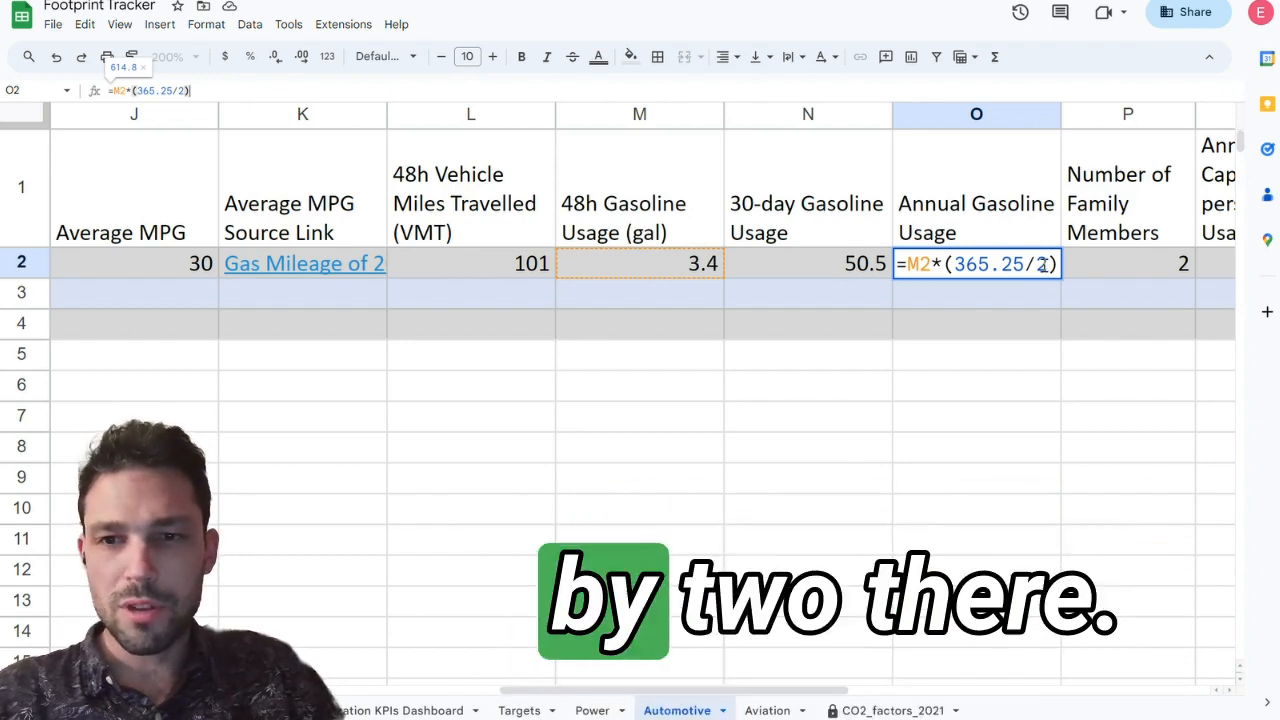
pyautogui.press('Return')
# Step: Examine the annual per capita gasoline usage formula, its heading and the number of family members it divides by
pyautogui.press('Up')
pyautogui.press('Right')
pyautogui.press('Right')
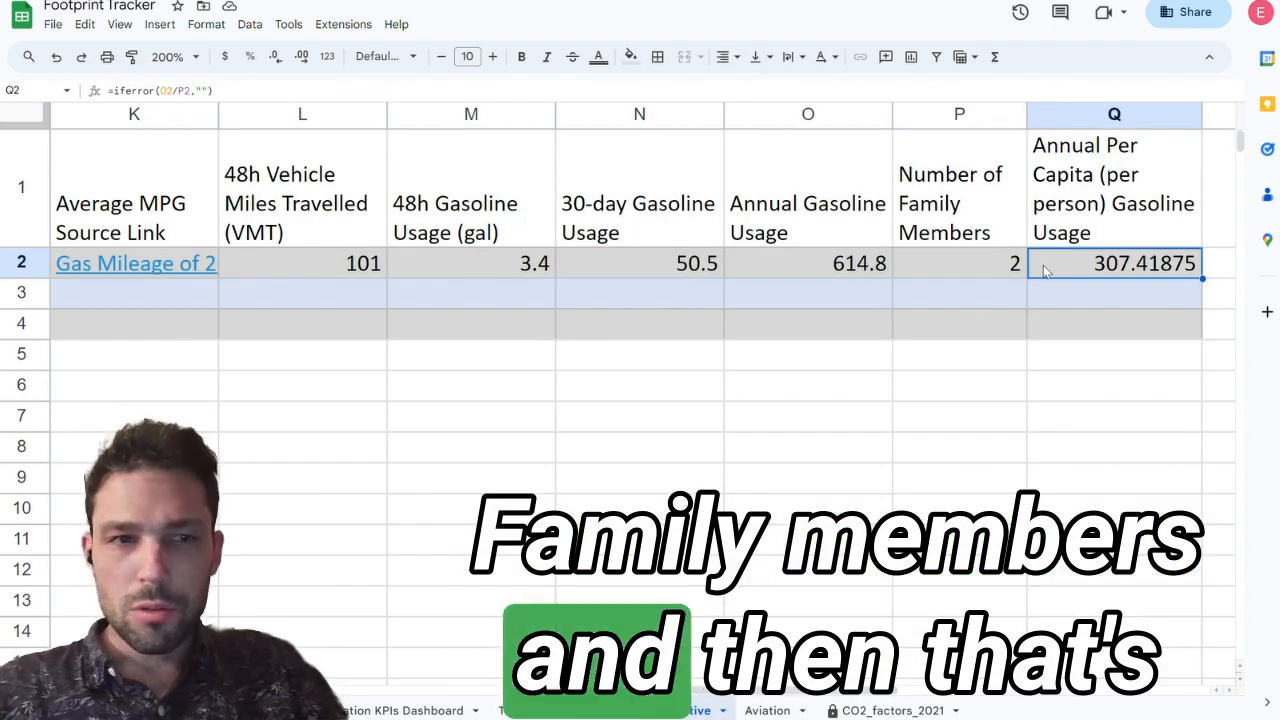
pyautogui.press('Return')
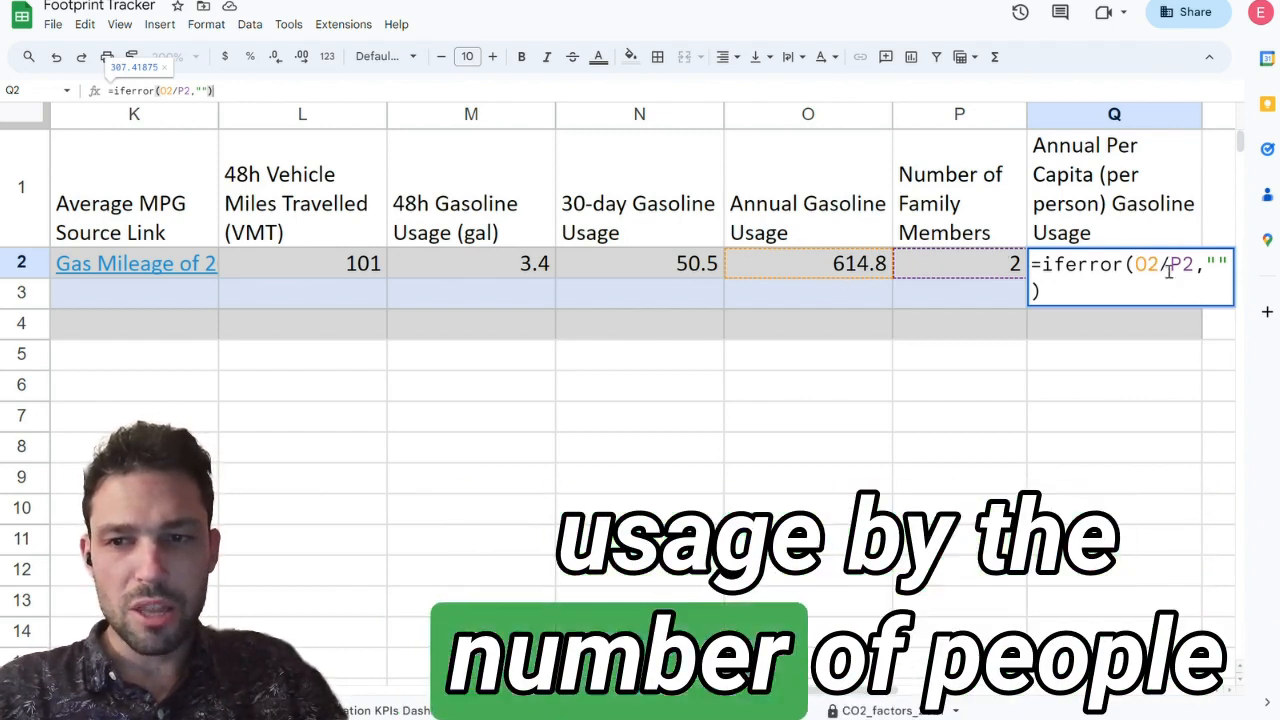
pyautogui.press('Return')
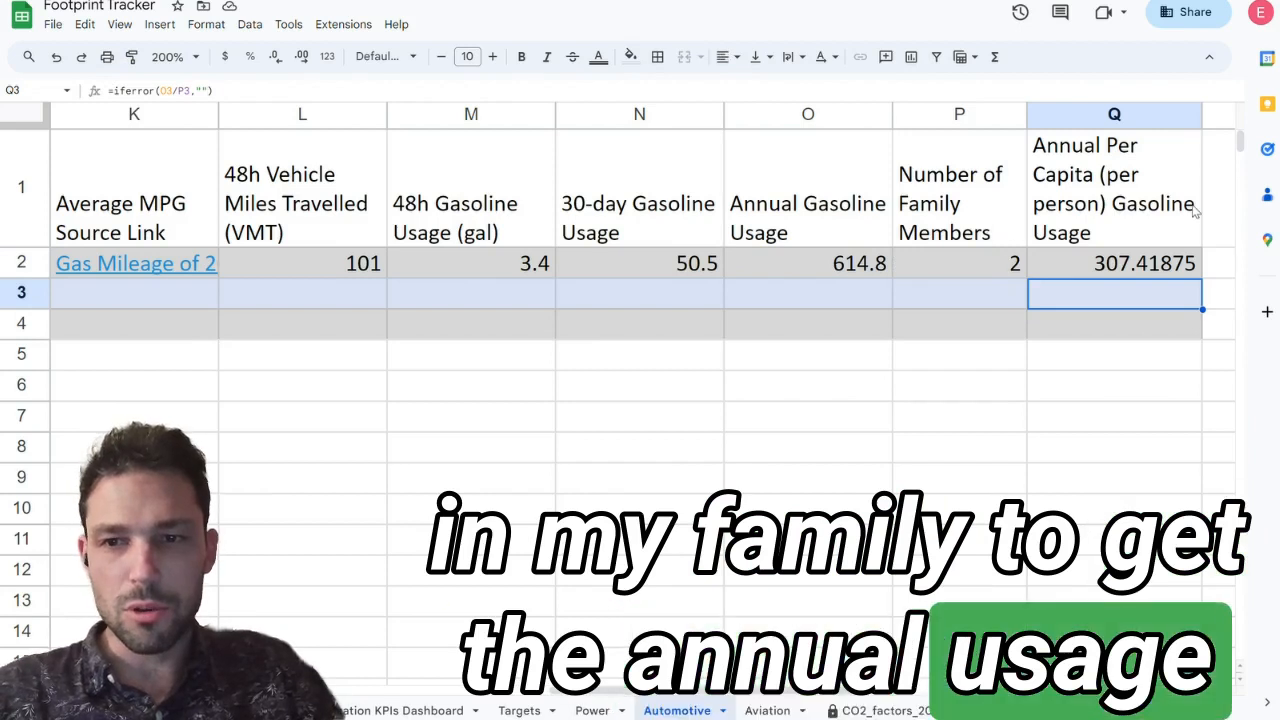
pyautogui.click(1148, 212)
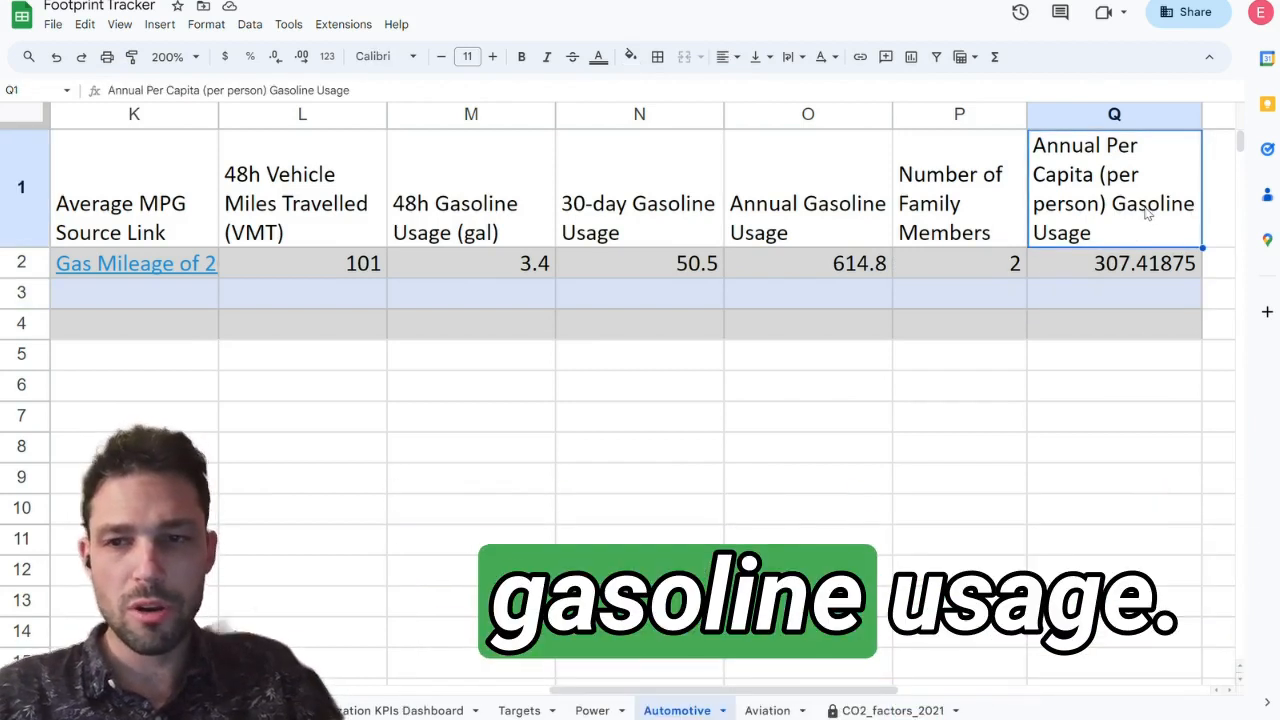
pyautogui.click(1089, 268)
pyautogui.hscroll(-5, 557, 306)
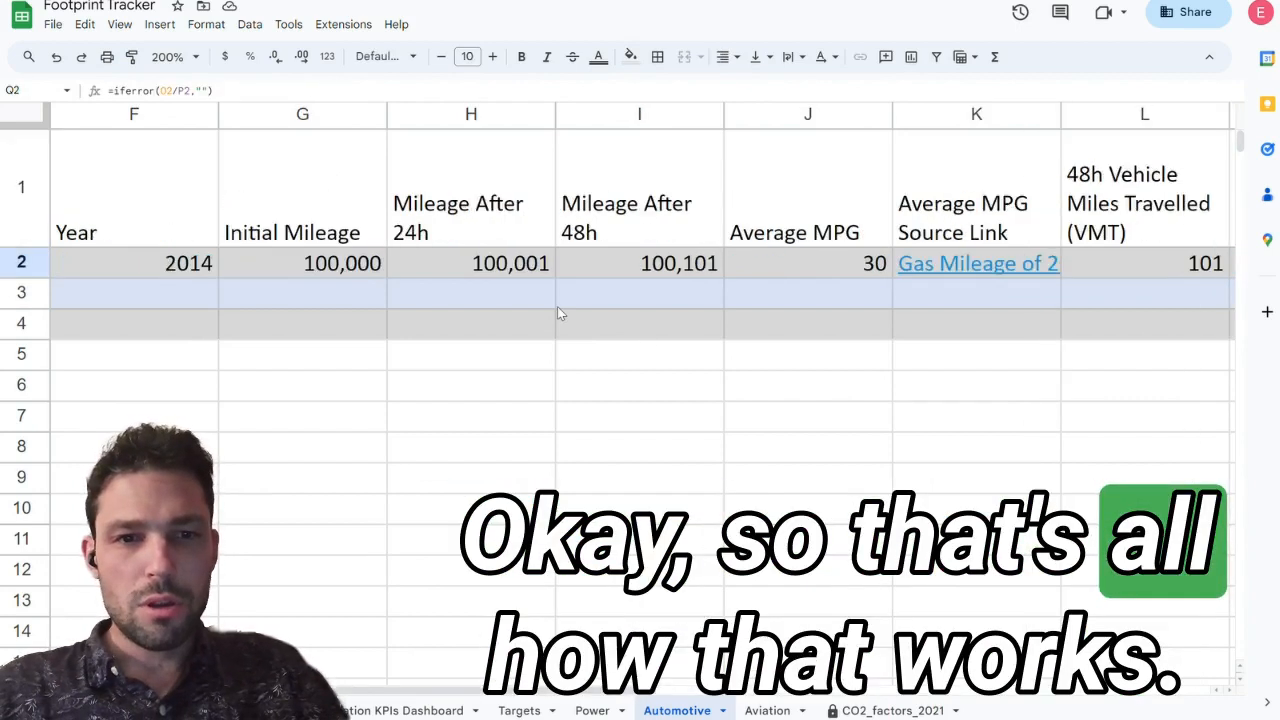
pyautogui.hscroll(-3, 558, 308)
pyautogui.hscroll(9, 558, 308)
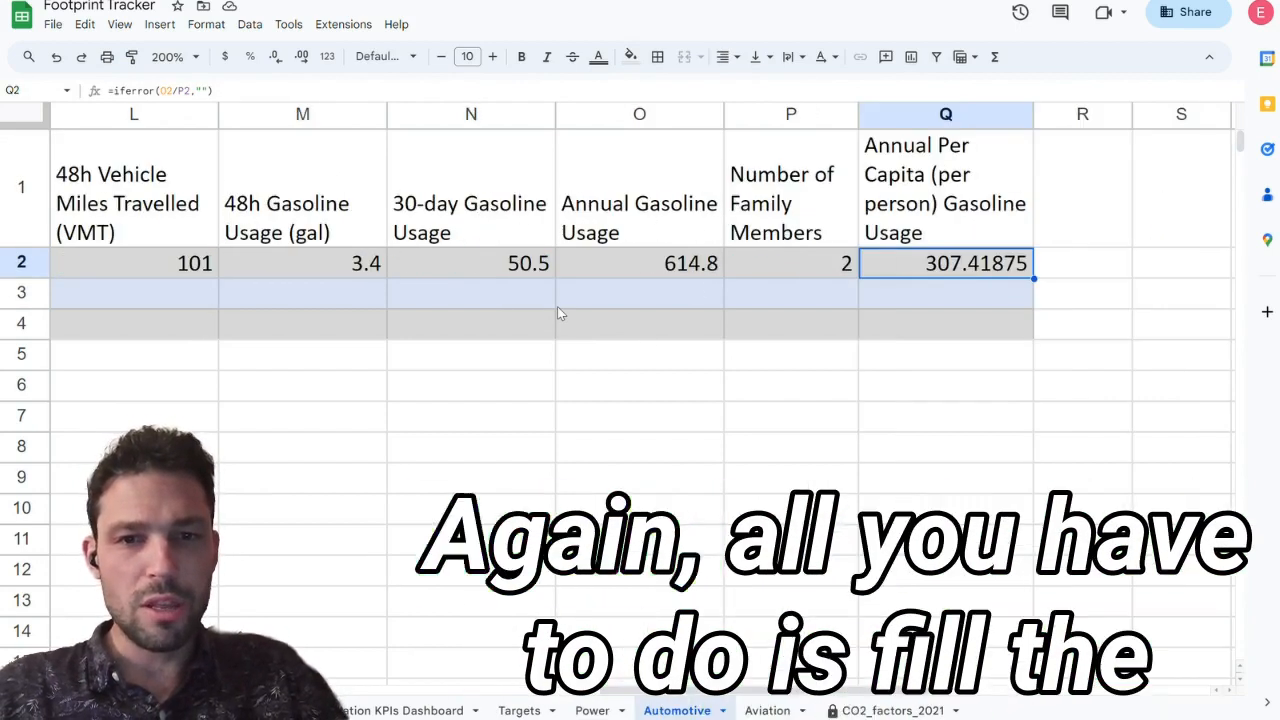
# Step: Fill the teacher's whole Toyota Corolla row down into row 3 of the Automotive sheet
pyautogui.hotkey('shift', 'Left')
pyautogui.hotkey('shift', 'Right')
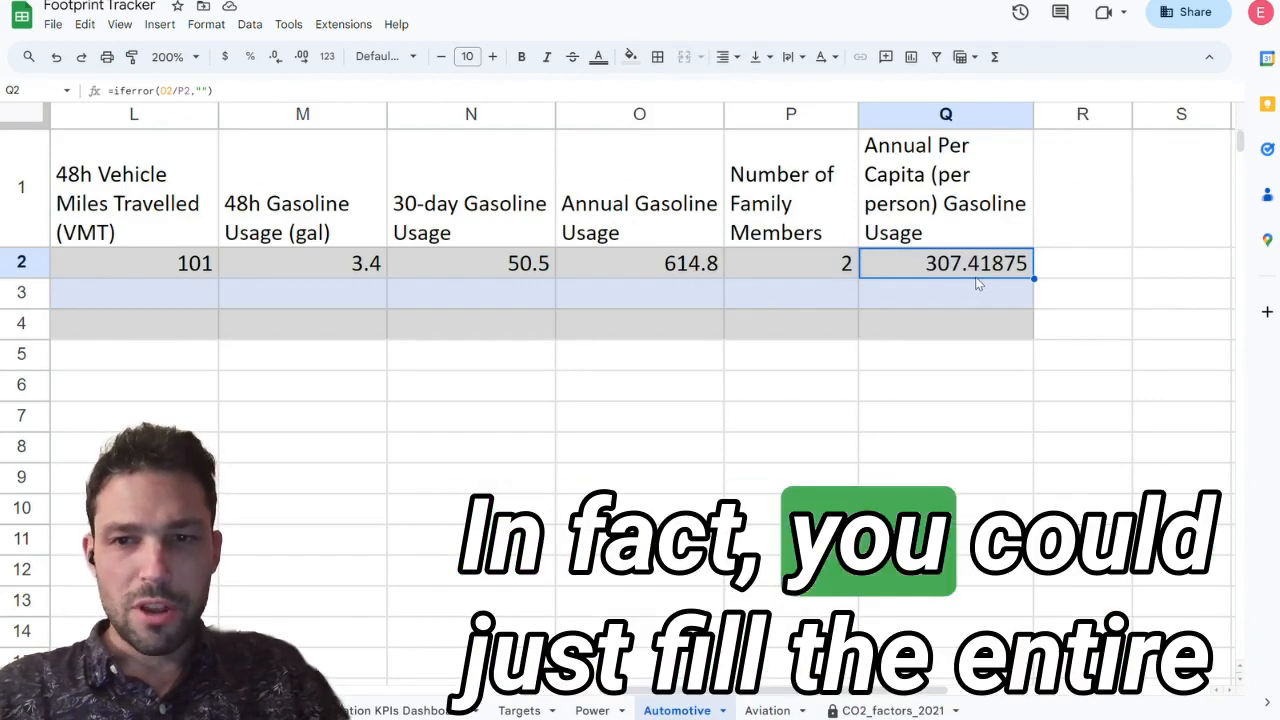
pyautogui.hotkey('ctrl', 'shift', 'Left')
pyautogui.hotkey('shift', 'Down')
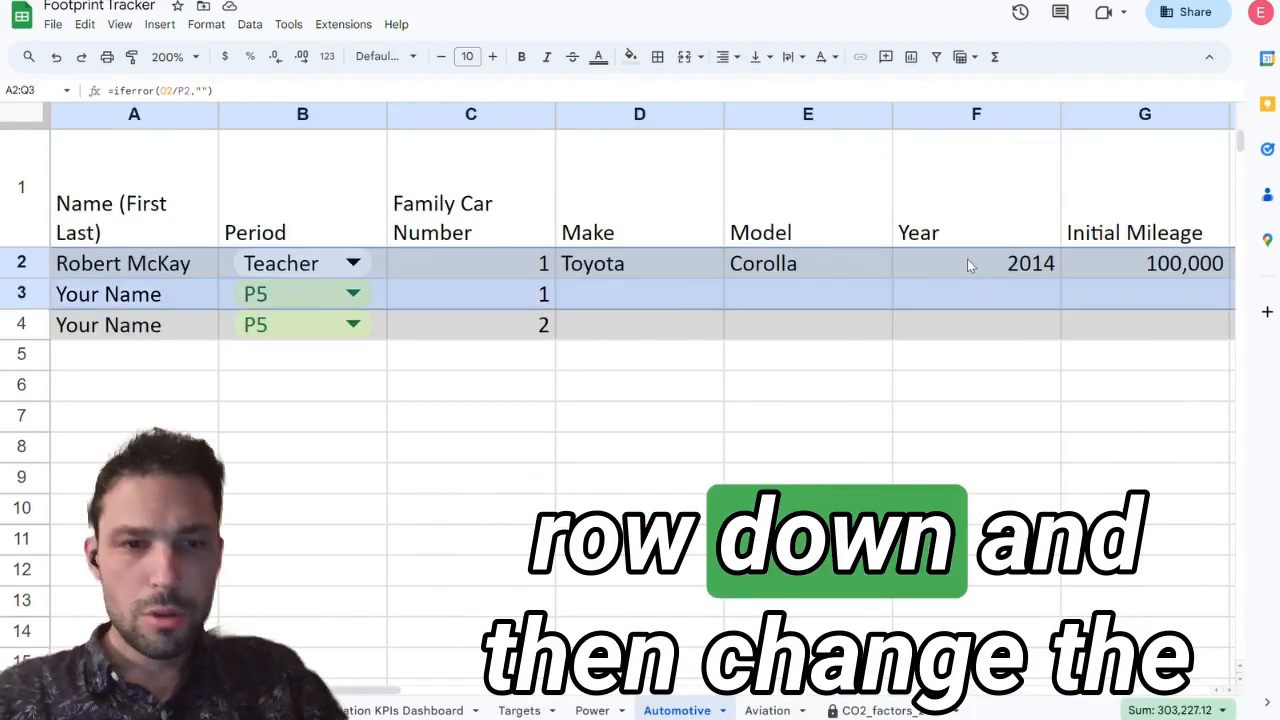
pyautogui.hotkey('ctrl', 'd')
# Step: Set row 3's Number of Family Members to 4 and its Average MPG to 40
pyautogui.press('Down')
pyautogui.press('Left')
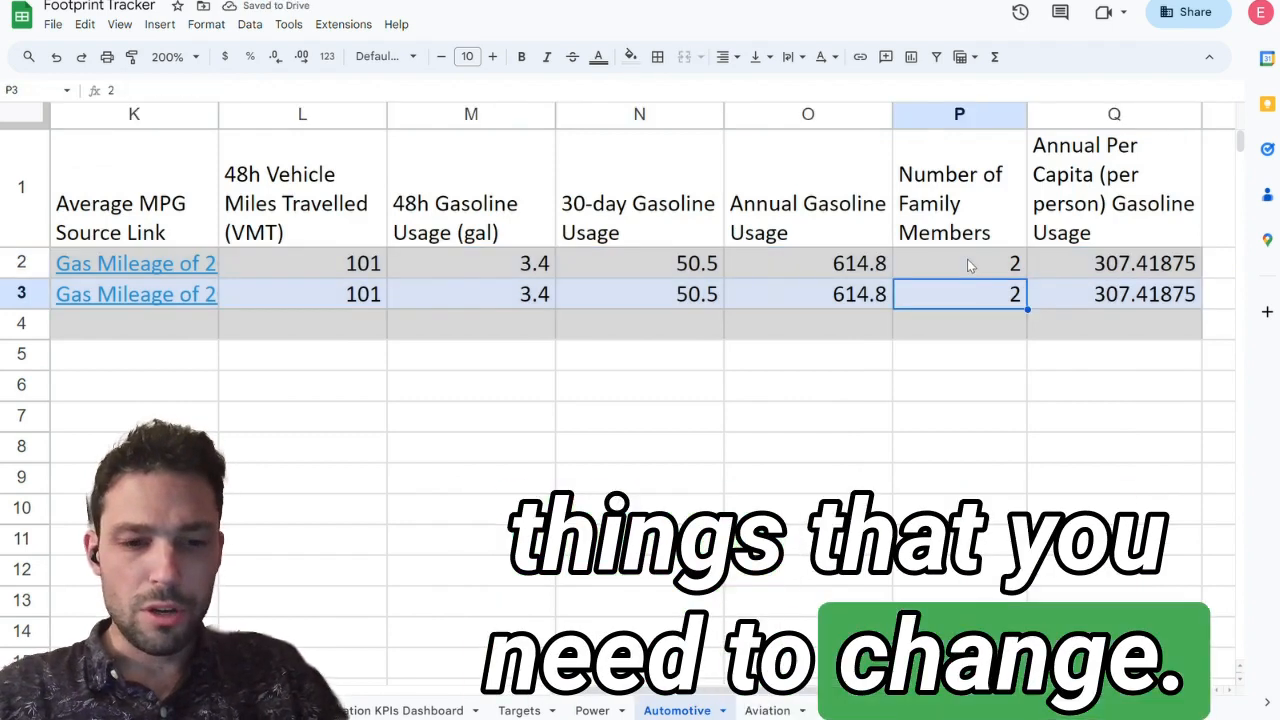
pyautogui.write('4')
pyautogui.press('Left')
pyautogui.press('Left')
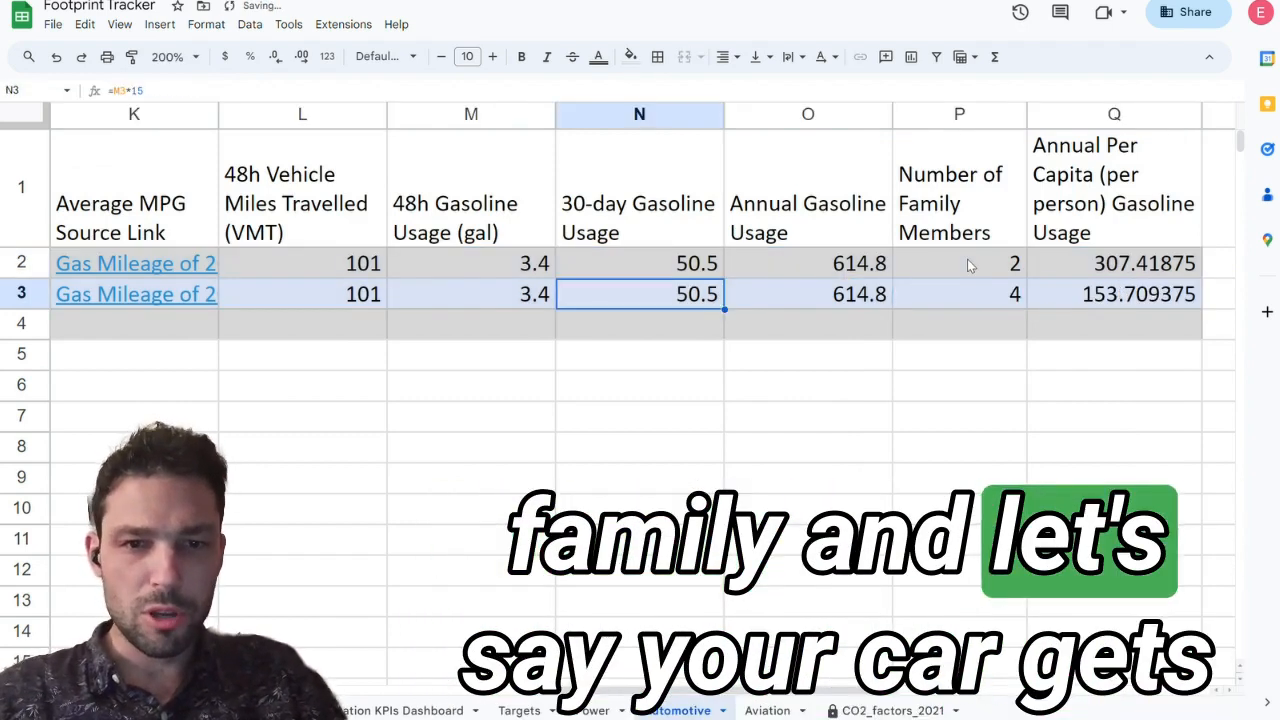
pyautogui.press('Left')
pyautogui.press('Left')
pyautogui.press('Left')
pyautogui.press('Left')
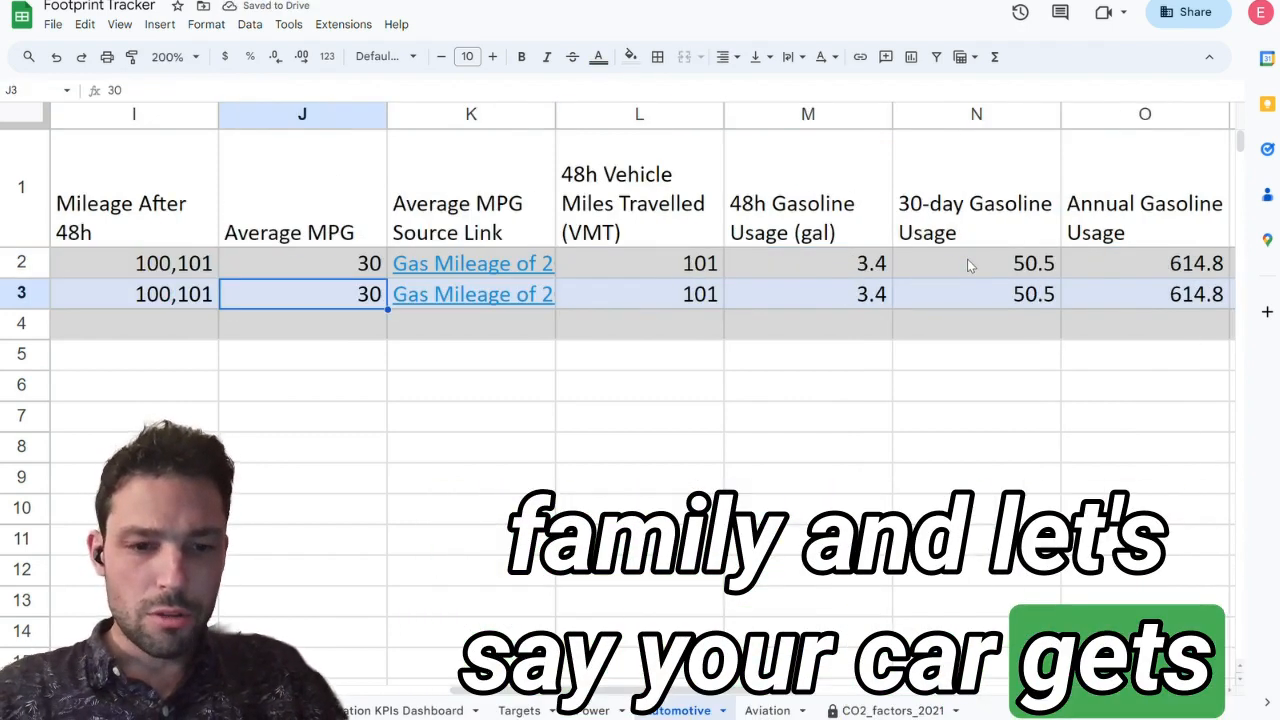
pyautogui.write('40')
# Step: Review row 3's family car number, make, model, year and initial mileage for entries needing personal values
pyautogui.press('Left')
pyautogui.press('Left')
pyautogui.press('Left')
pyautogui.press('Left')
pyautogui.press('Left')
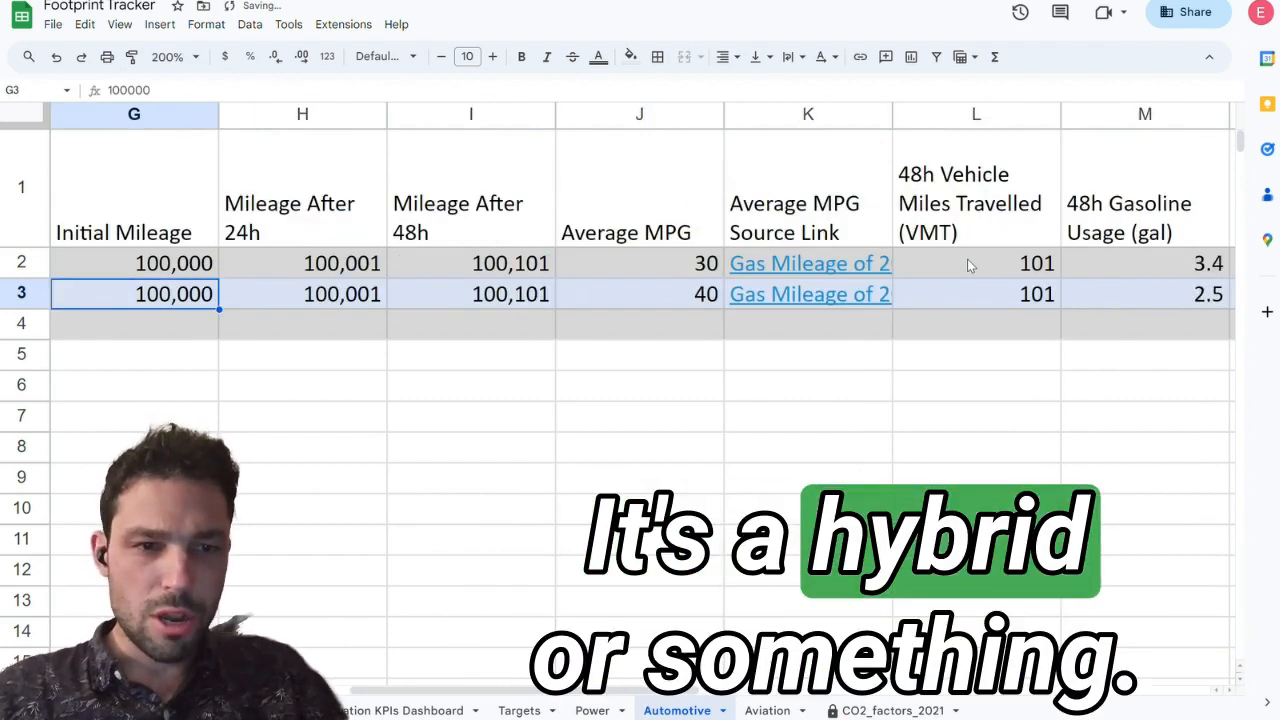
pyautogui.press('Right')
pyautogui.press('Left')
pyautogui.press('Left')
pyautogui.press('Left')
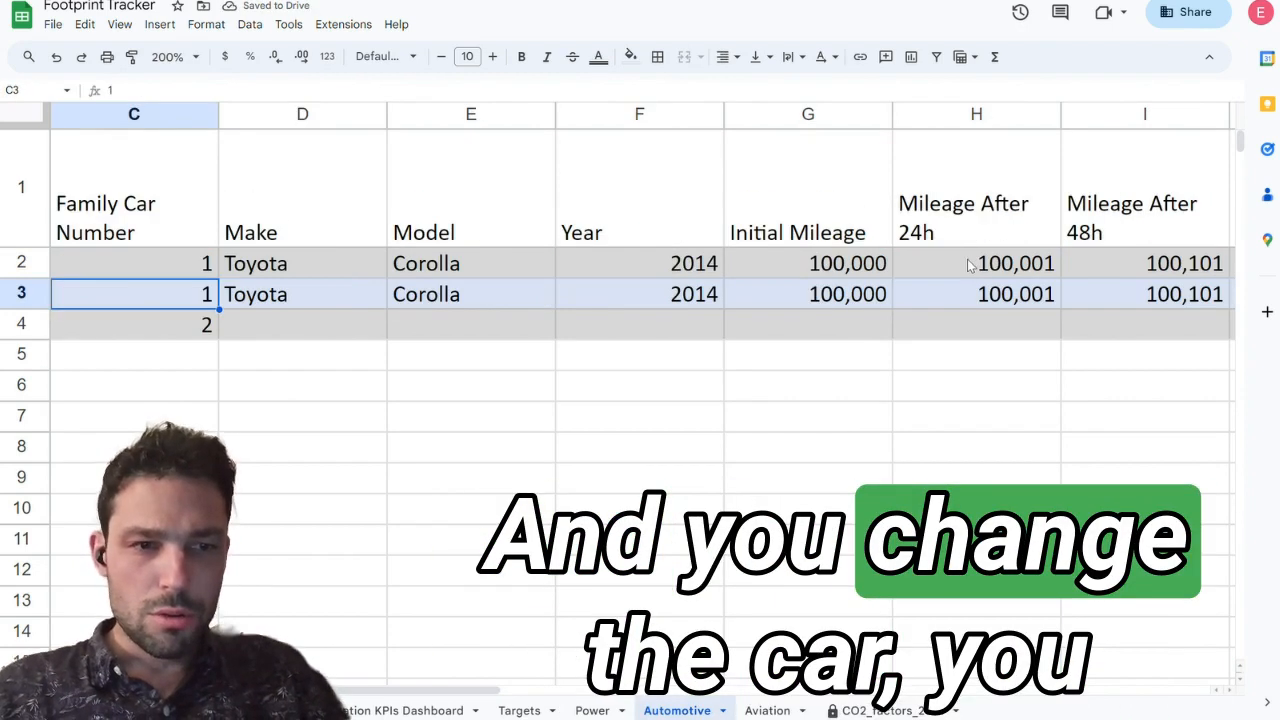
pyautogui.press('Right')
pyautogui.press('Right')
pyautogui.press('Right')
pyautogui.press('Left')
pyautogui.press('Left')
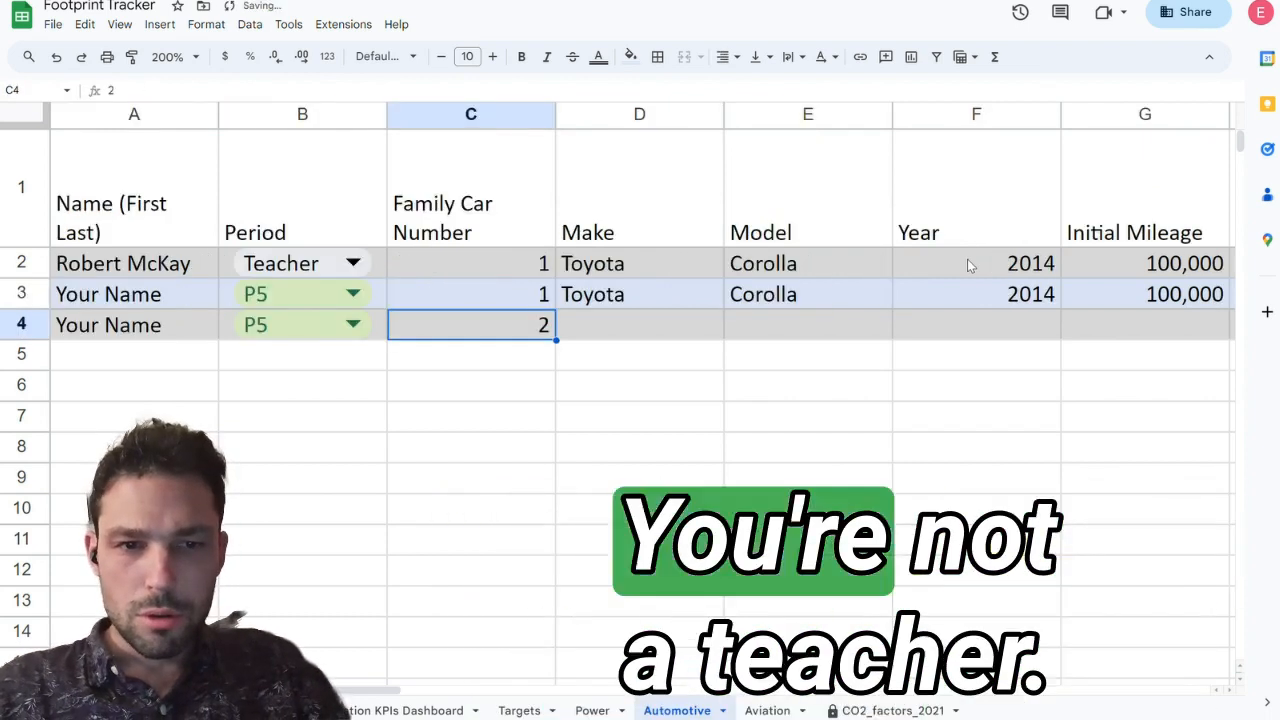
pyautogui.press('Up')
pyautogui.press('Right')
pyautogui.press('Right')
pyautogui.press('Right')
pyautogui.press('Right')
pyautogui.press('Right')
pyautogui.press('Right')
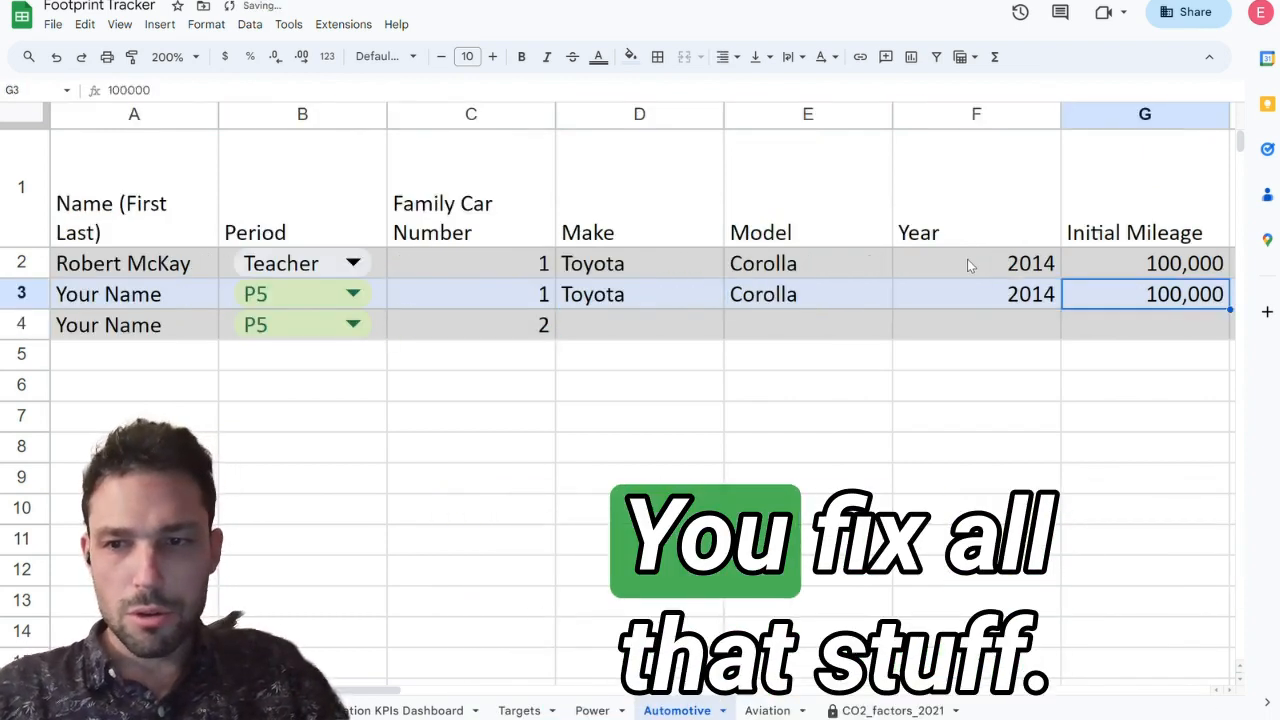
# Step: Set row 3's Initial Mileage to 50000
pyautogui.press('Left')
pyautogui.press('Left')
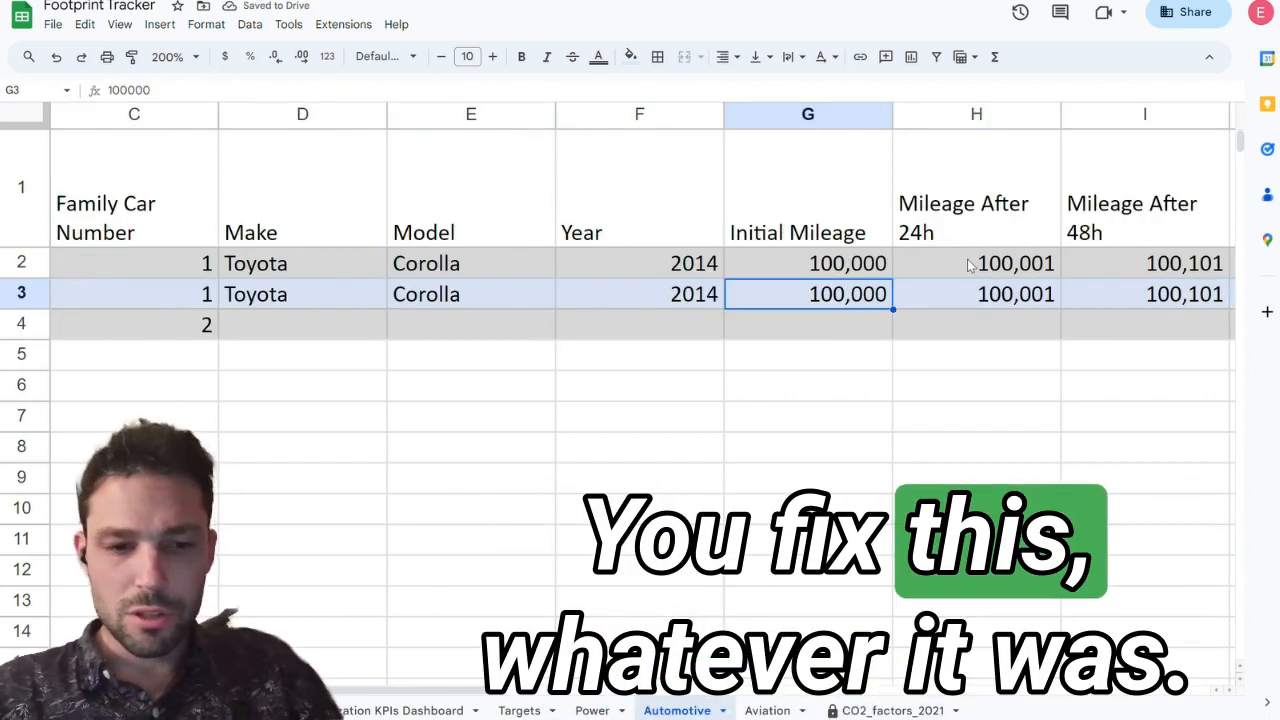
pyautogui.write('50000')
pyautogui.press('Return')
# Step: Change row 3's Mileage After 24h formula to =G3+10 and dismiss the suggested autofill
pyautogui.press('Up')
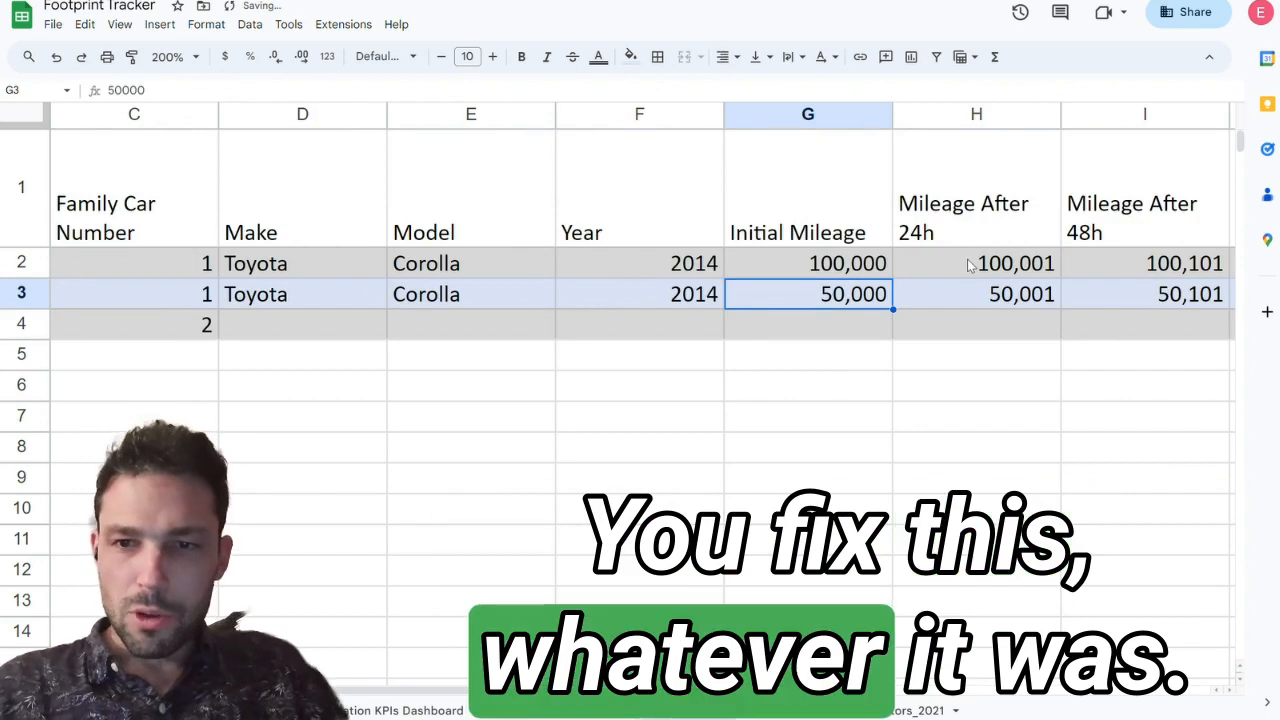
pyautogui.press('Right')
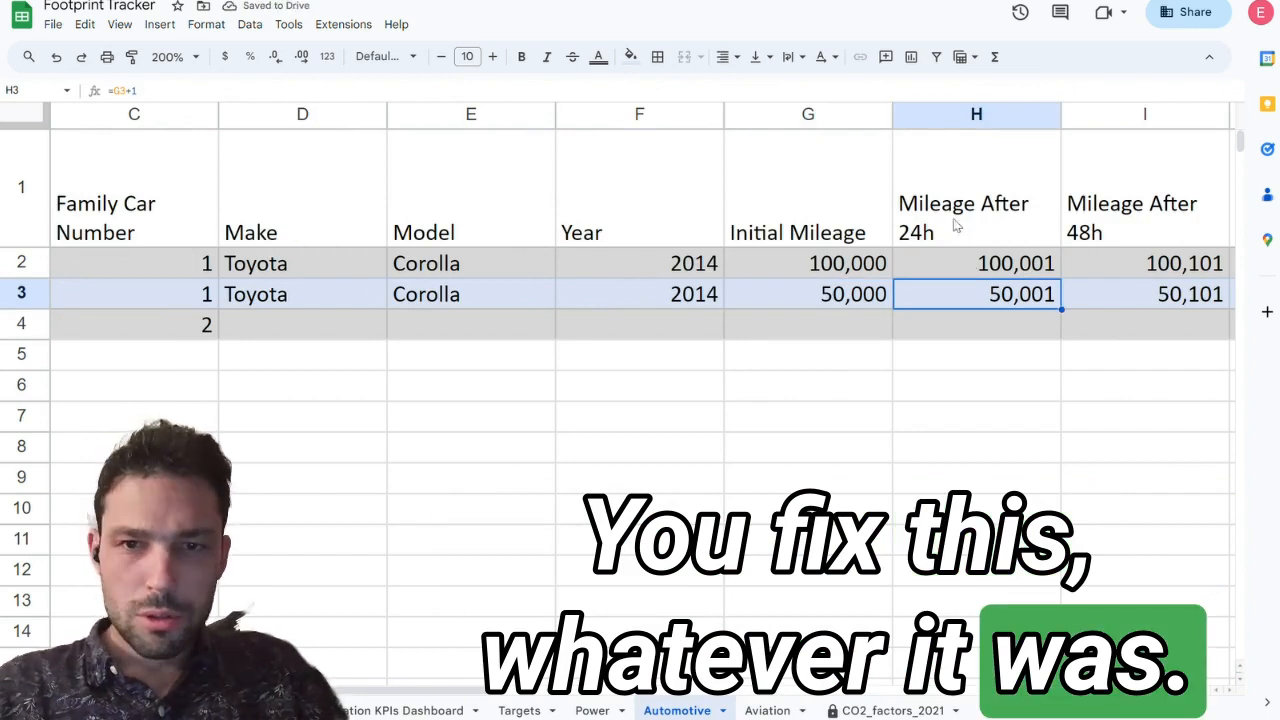
pyautogui.press('Return')
pyautogui.write('0')
pyautogui.press('Return')
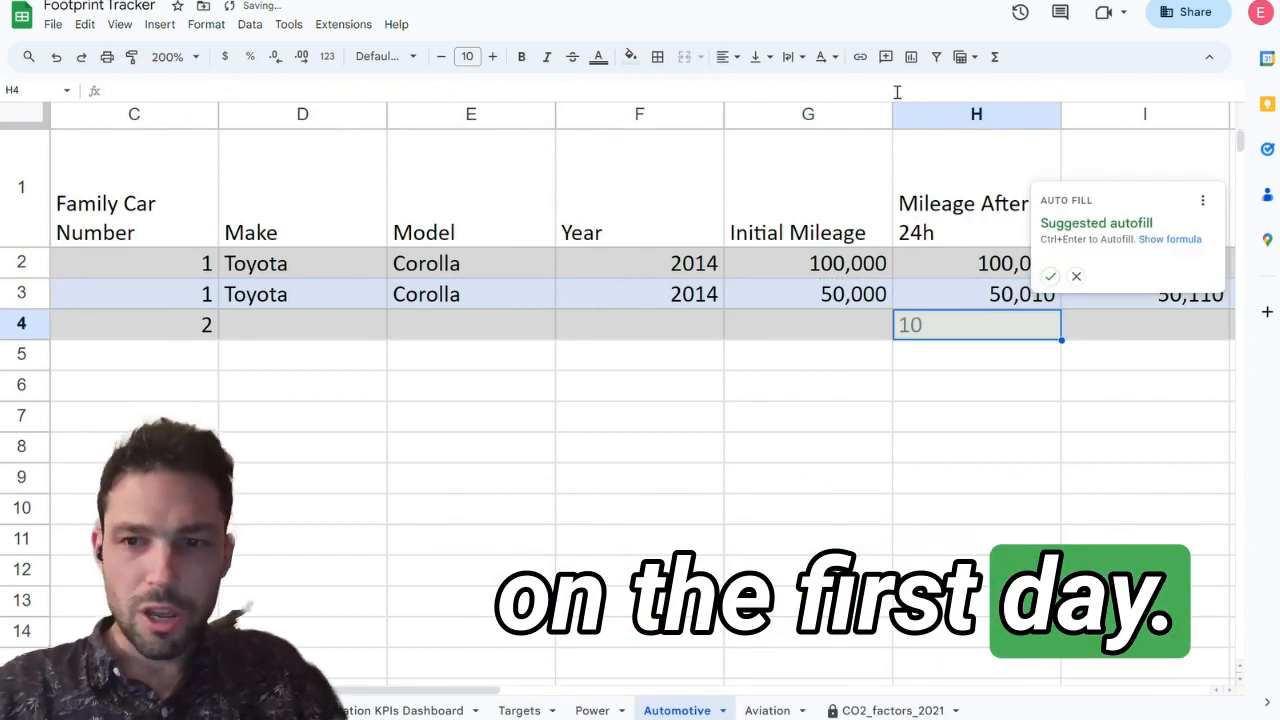
pyautogui.click(1076, 276)
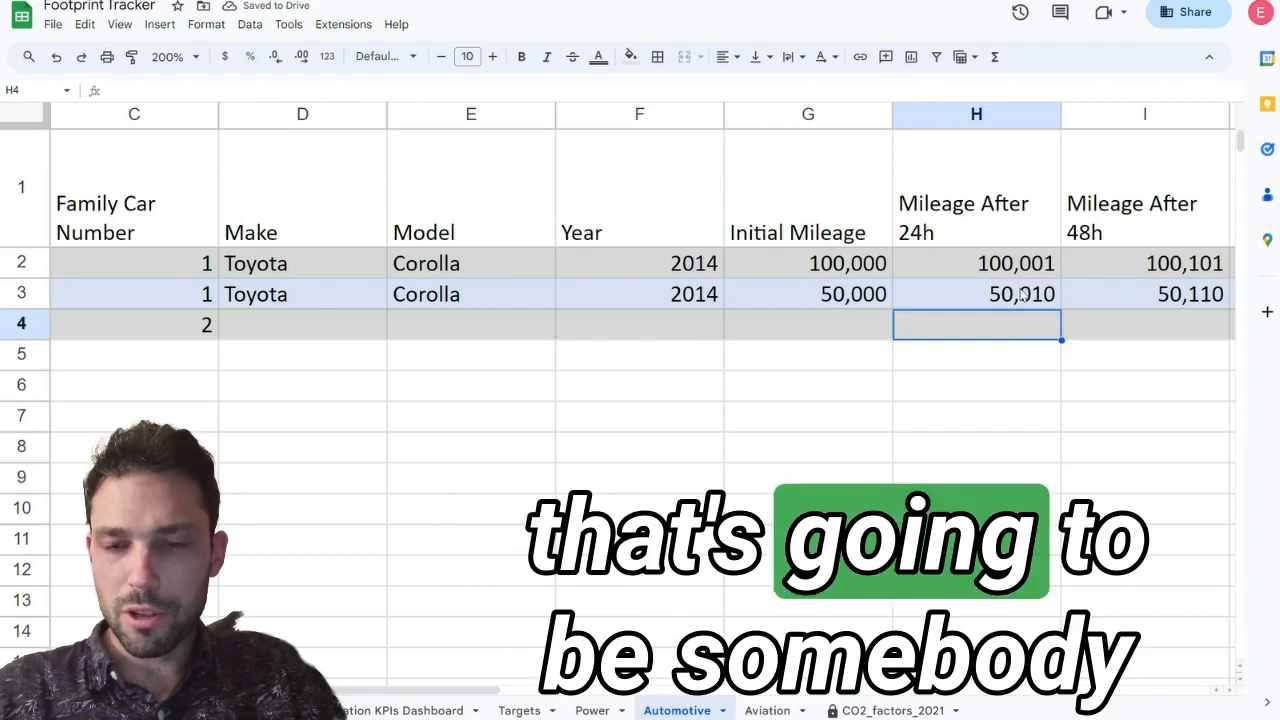
# Step: Check row 3's Mileage After 24h and Mileage After 48h cells
pyautogui.press('Up')
pyautogui.press('Right')
pyautogui.press('Right')
pyautogui.press('Left')
pyautogui.press('Left')
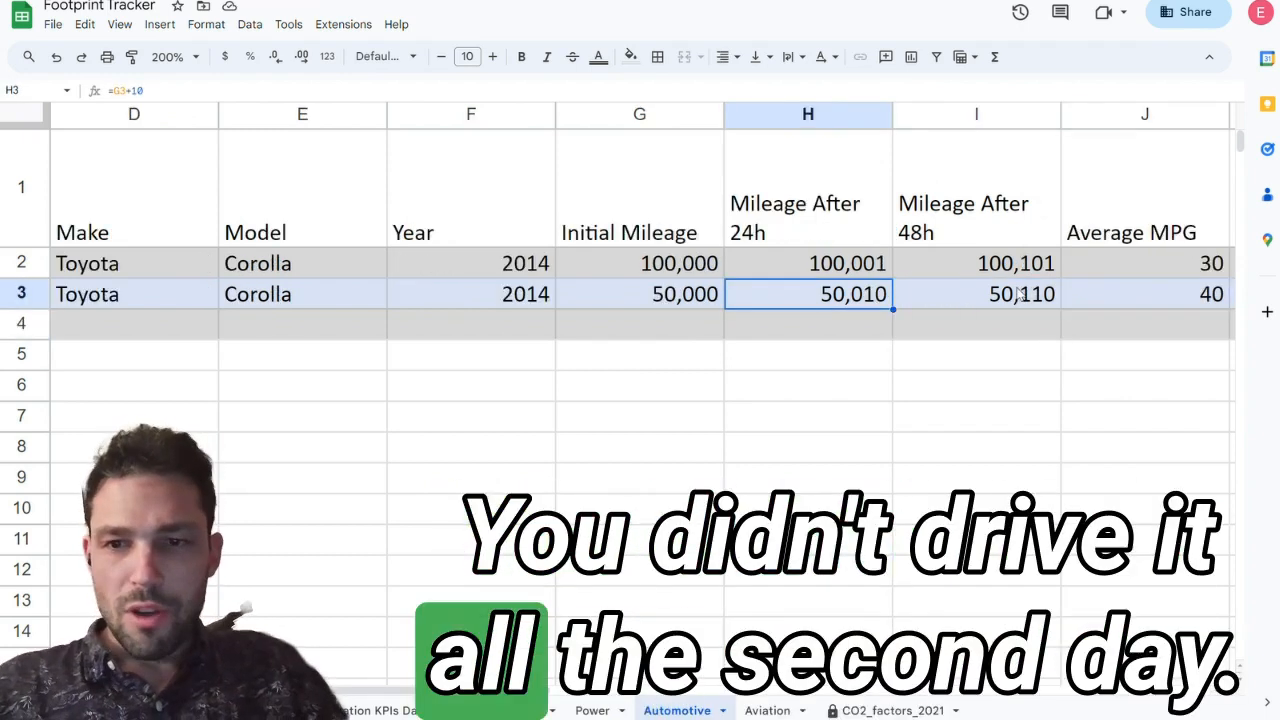
# Step: Open the Average MPG source link in row 3 to reach the 2014 Toyota Corolla page on fueleconomy.gov
pyautogui.press('Right')
pyautogui.press('Right')
pyautogui.press('Right')
pyautogui.press('Right')
pyautogui.press('Left')
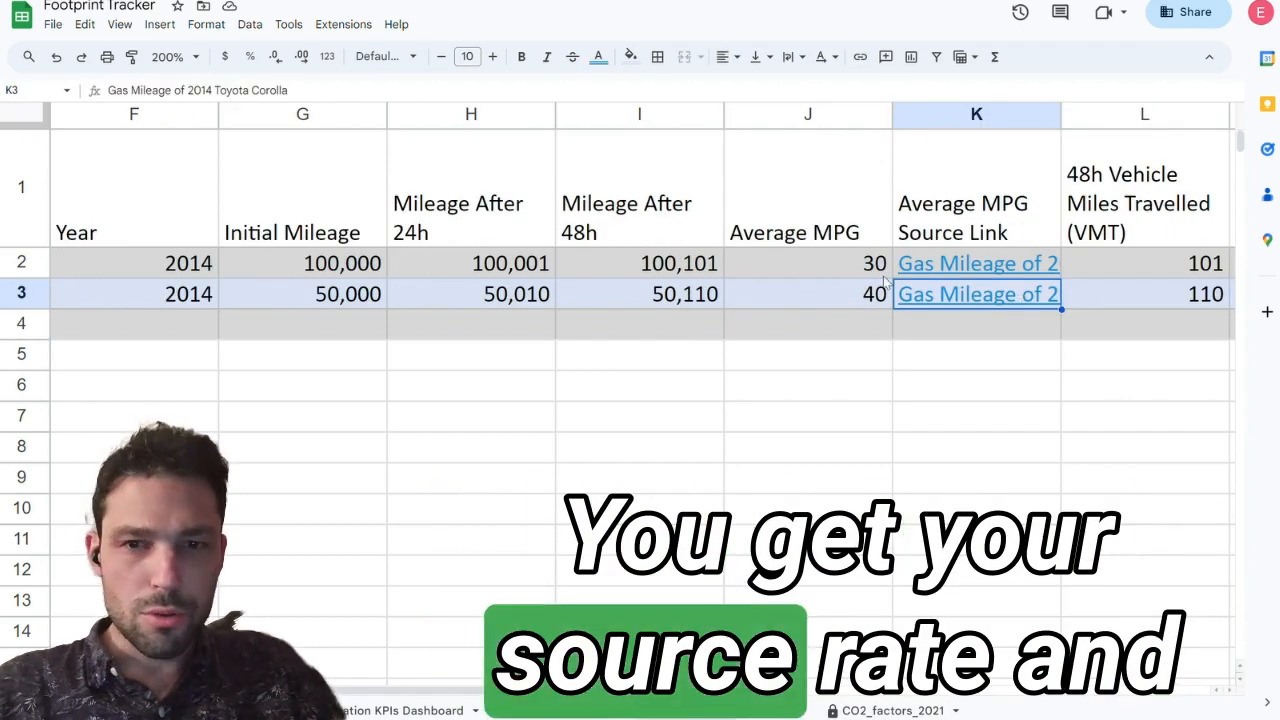
pyautogui.click(960, 294)
pyautogui.click(975, 323)
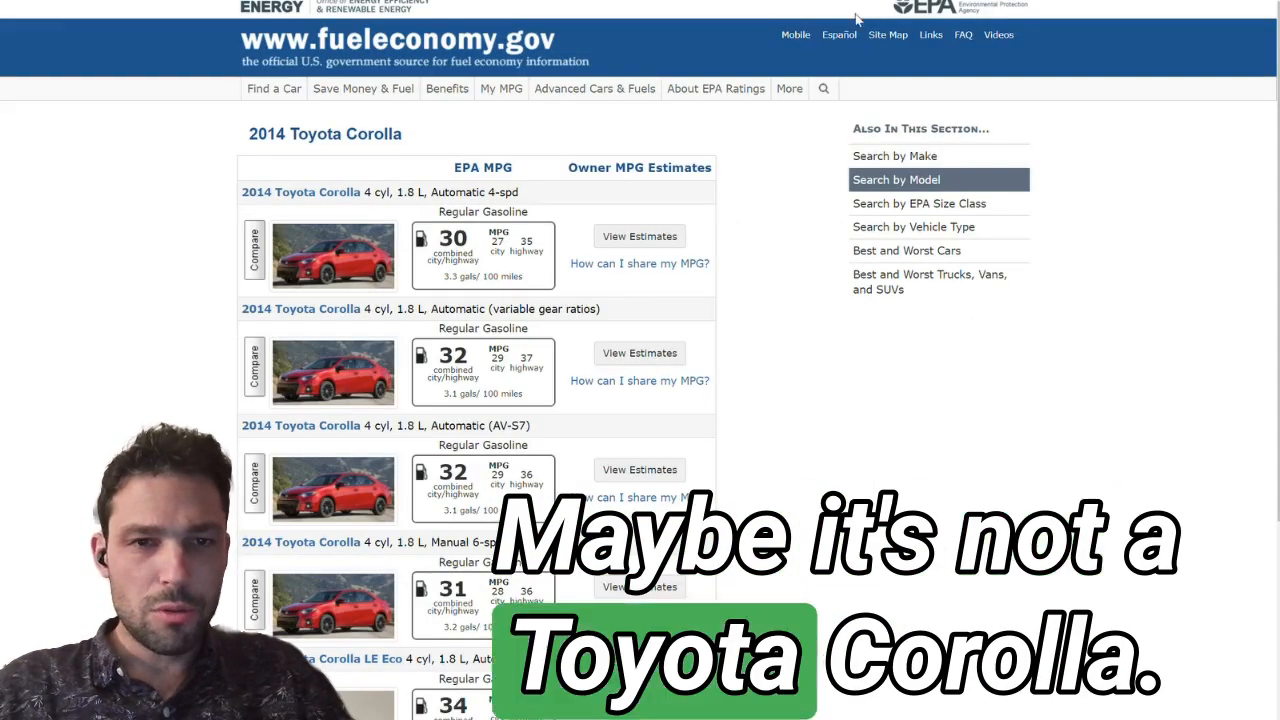
# Step: Find the 2018 Acura vehicles by make and paste that page's link as row 3's Average MPG source
pyautogui.click(897, 160)
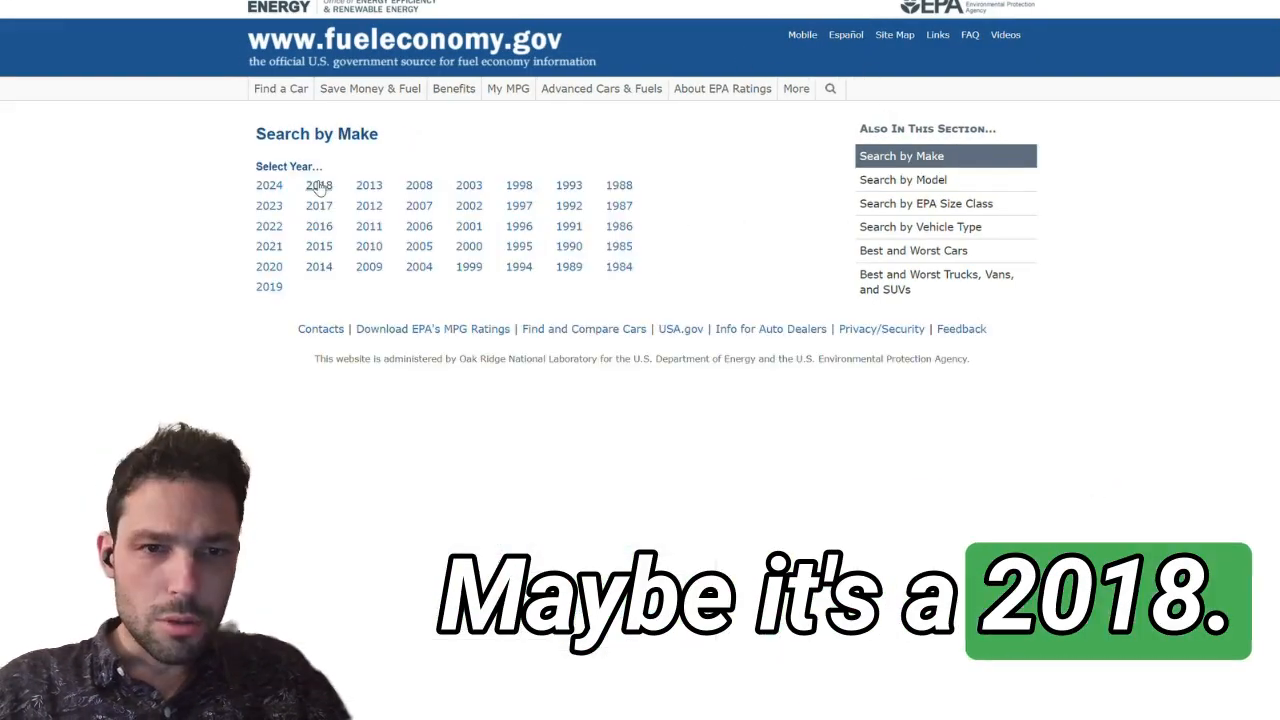
pyautogui.click(321, 185)
pyautogui.click(269, 217)
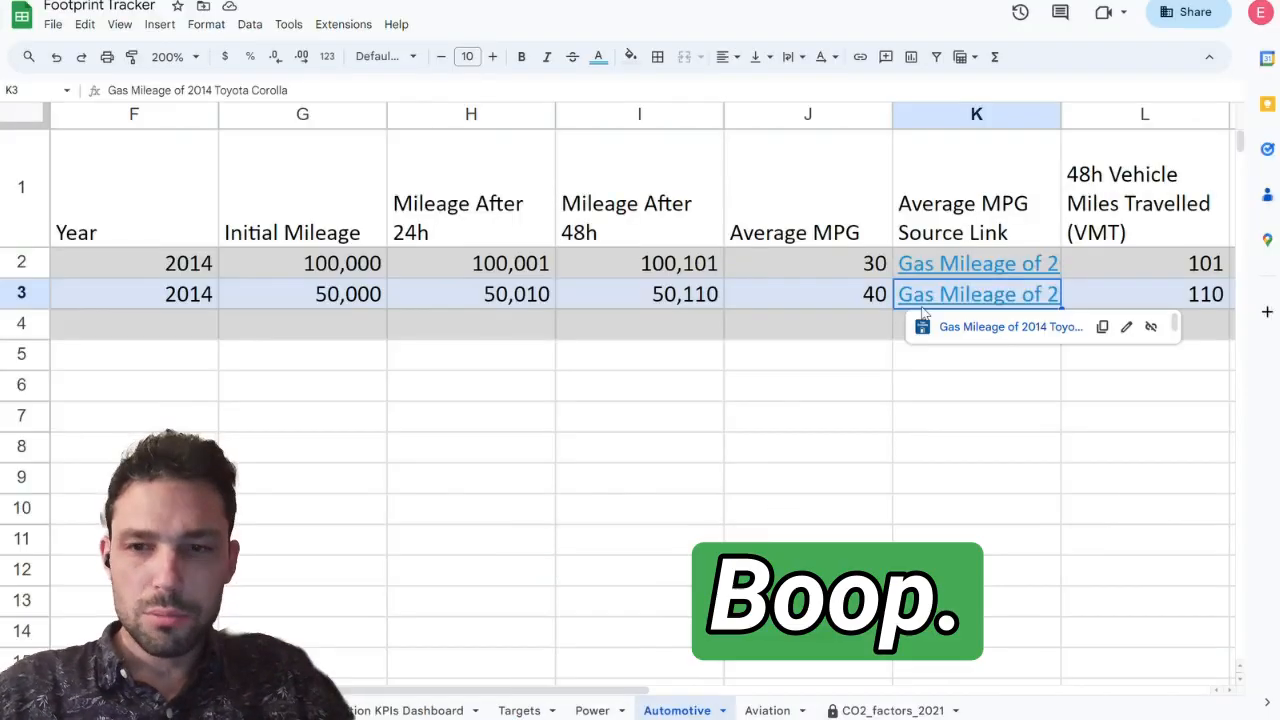
pyautogui.write('https://www.fueleconomy.gov/feg/bymake/Acura2018.shtml')
pyautogui.click(501, 89)
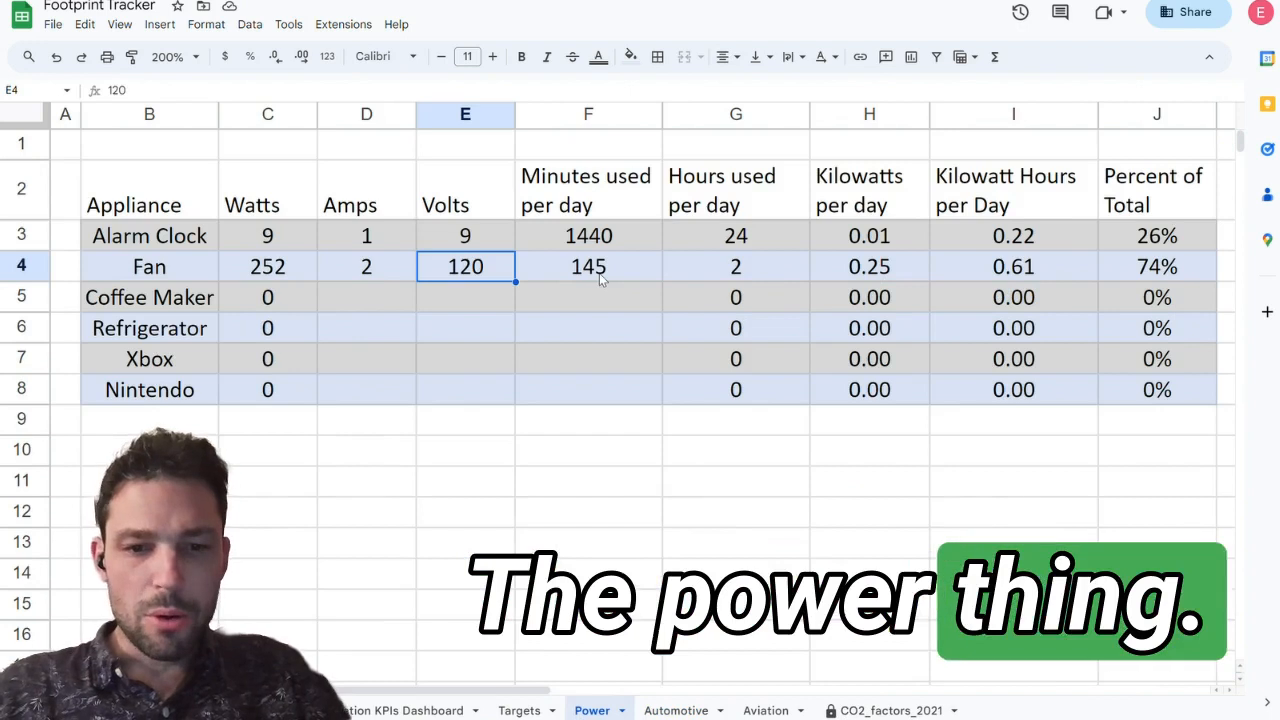
# Step: Look at the Power sheet's appliance rows that still need values, including the Nintendo and Xbox
pyautogui.click(352, 297)
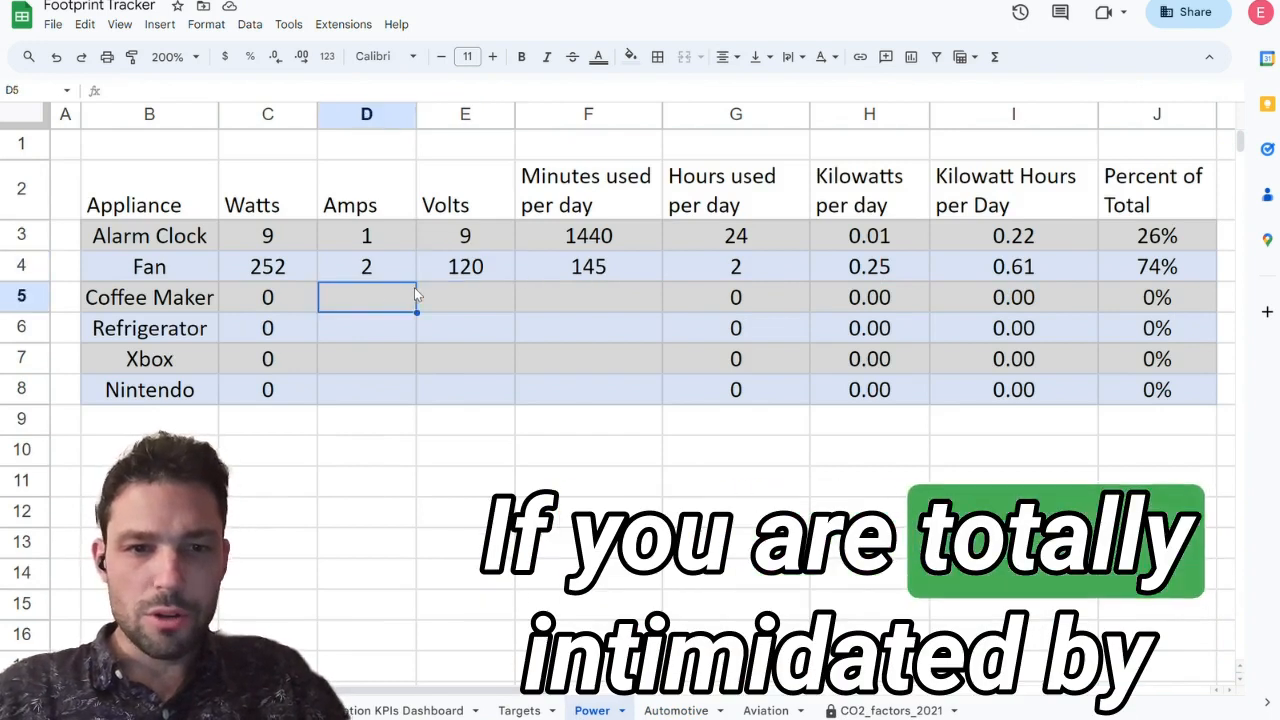
pyautogui.click(162, 394)
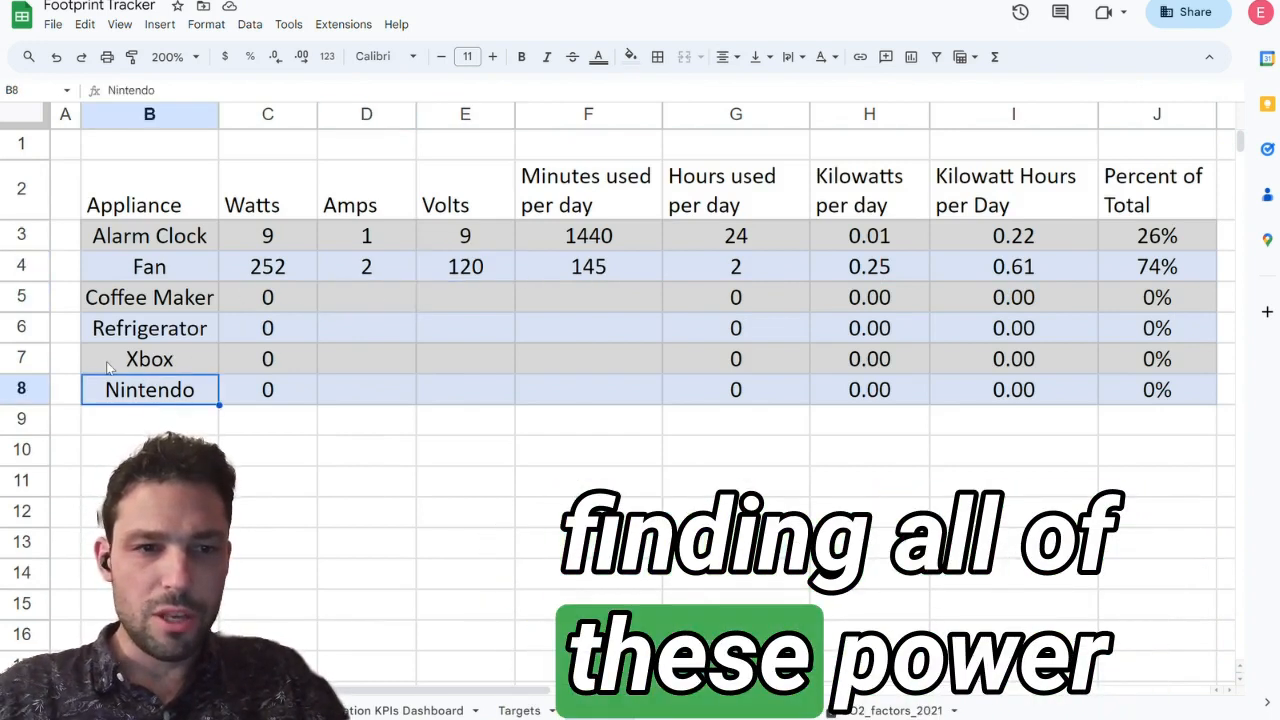
pyautogui.click(139, 365)
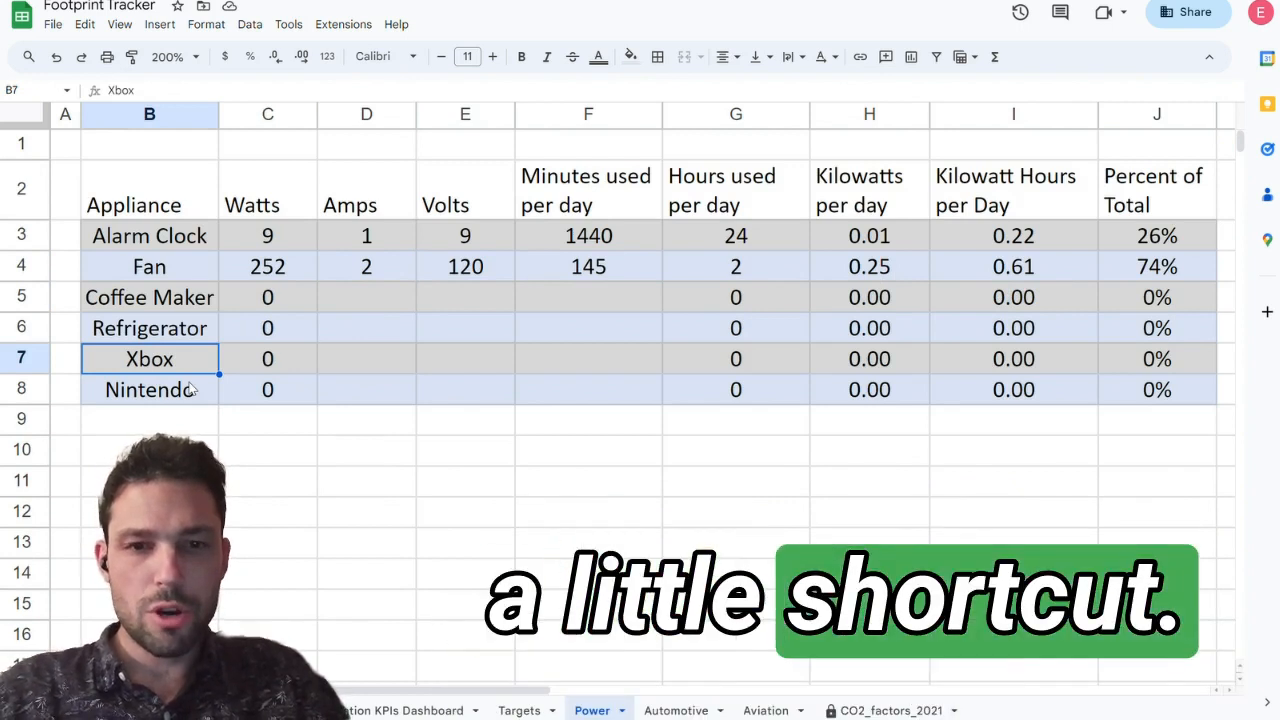
# Step: Switch to the PG&E website, log in again and look through the account's balance and energy usage options
pyautogui.hotkey('alt', 'Tab')
pyautogui.hotkey('alt', 'Tab')
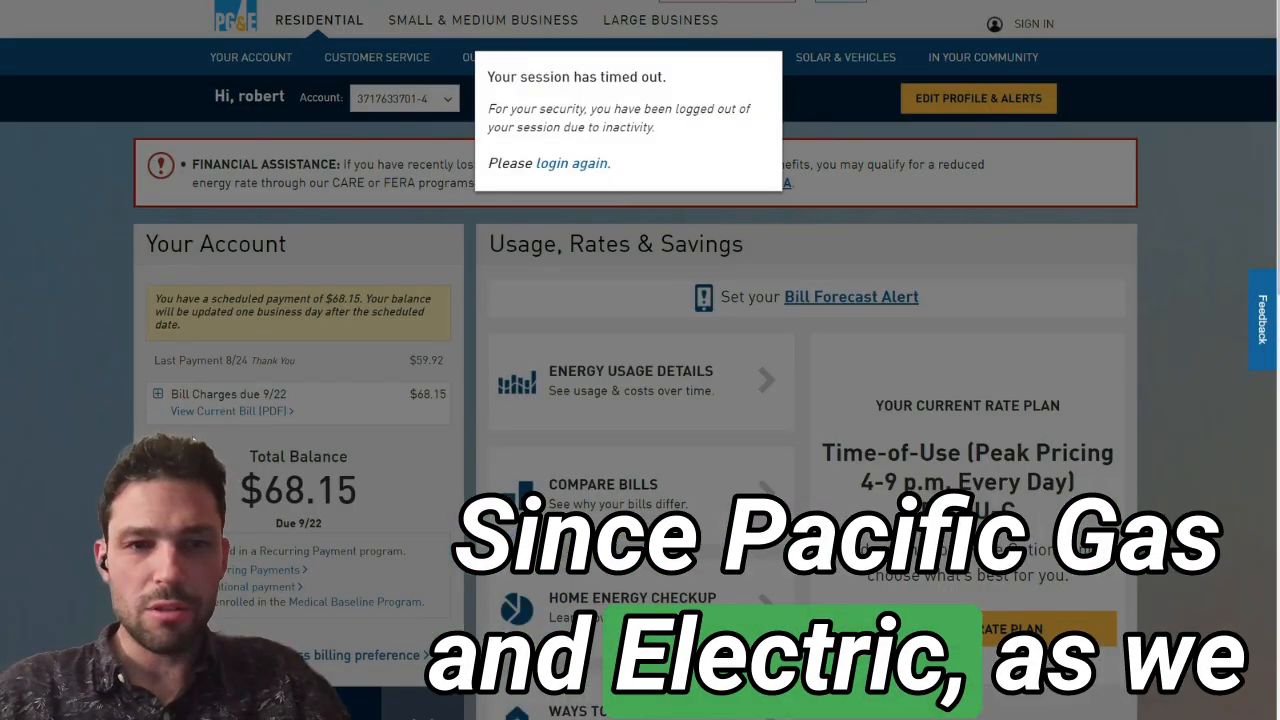
pyautogui.click(573, 164)
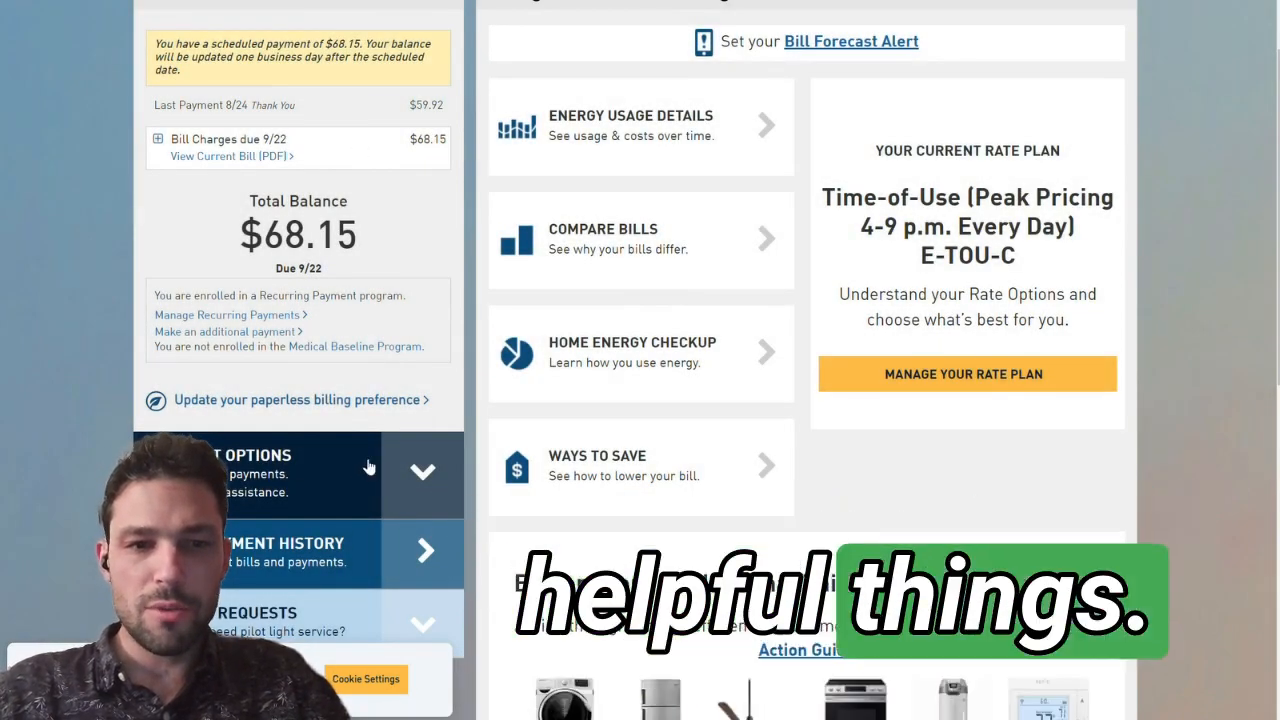
pyautogui.scroll(-2, 368, 467)
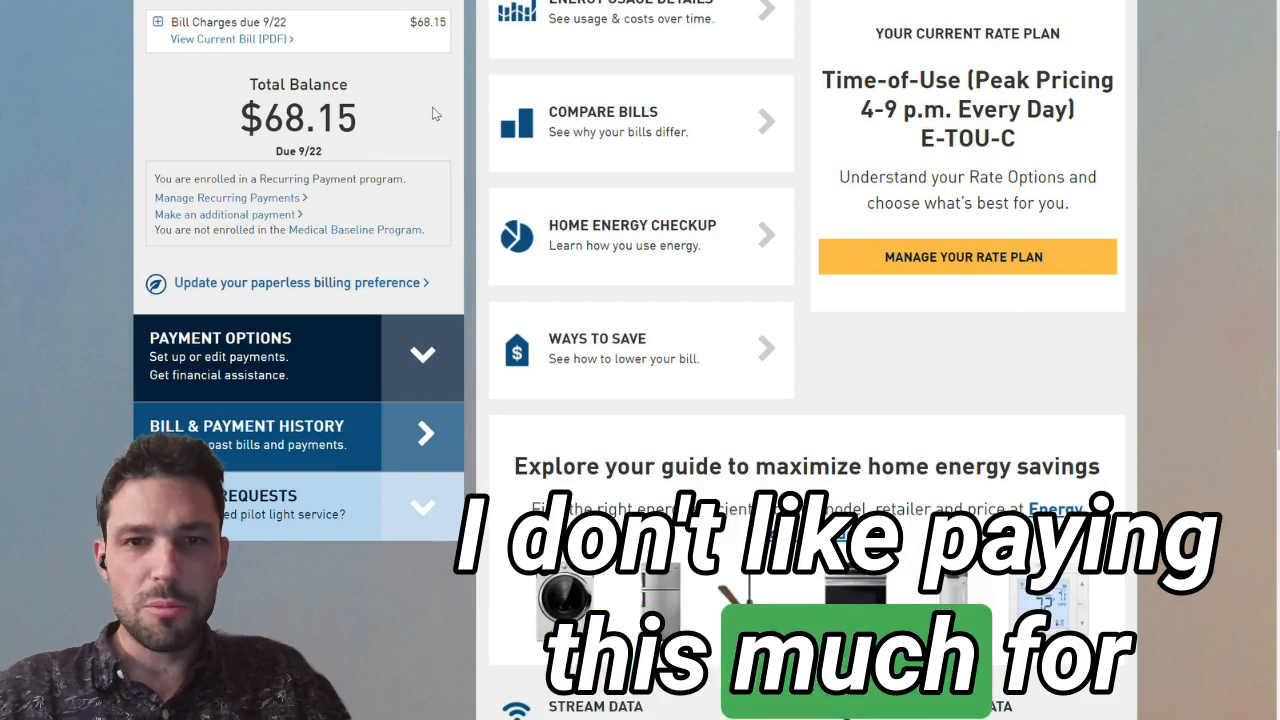
pyautogui.scroll(1, 435, 114)
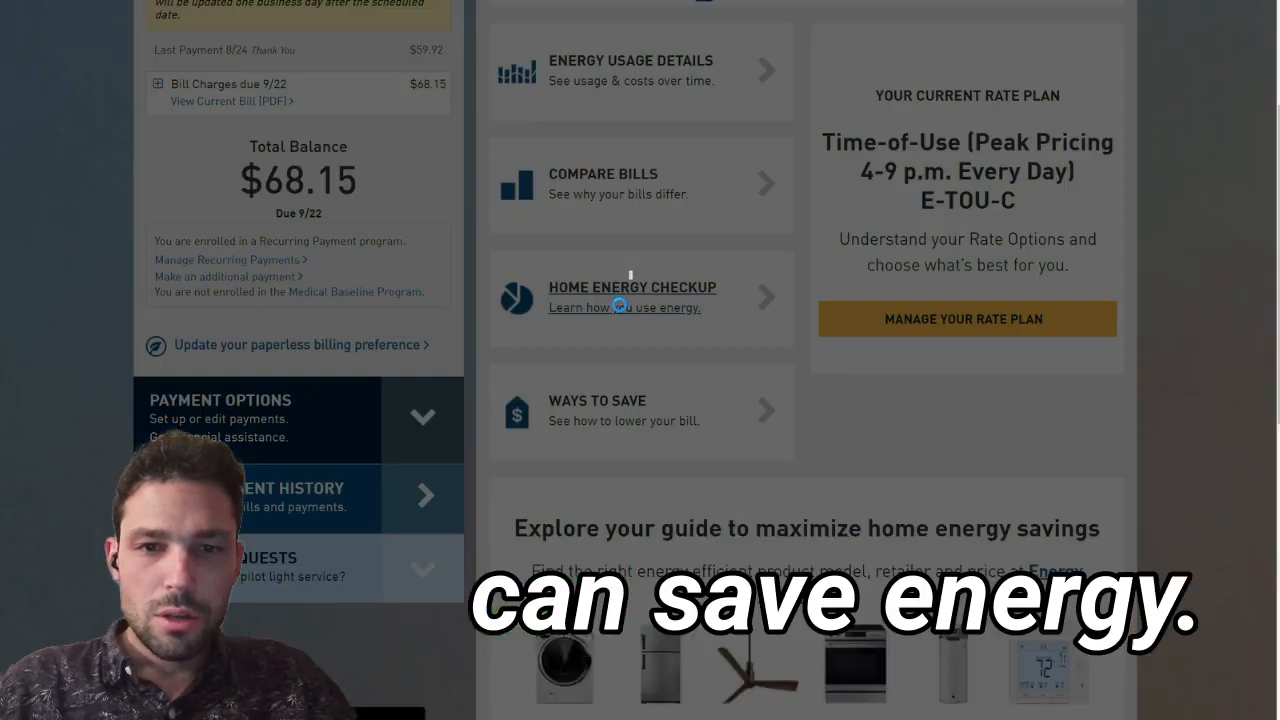
# Step: Open PG&E's Home Energy Checkup and start its home survey
pyautogui.click(619, 306)
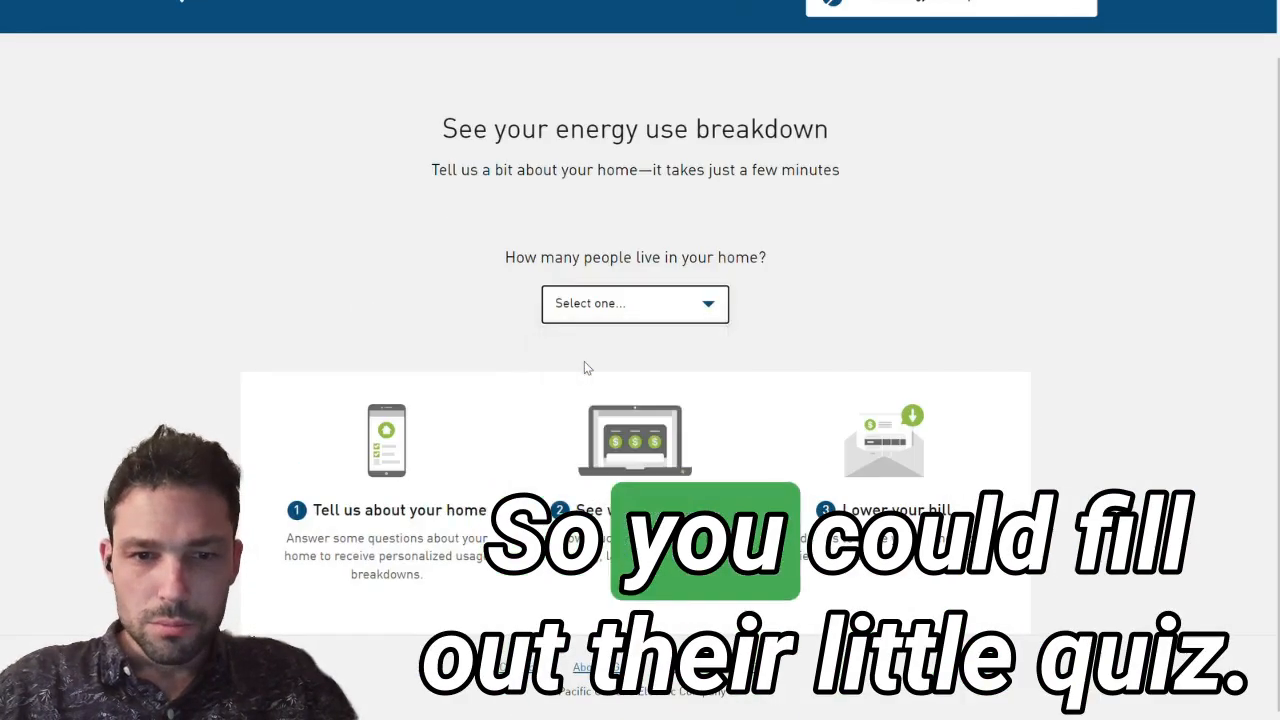
pyautogui.click(585, 363)
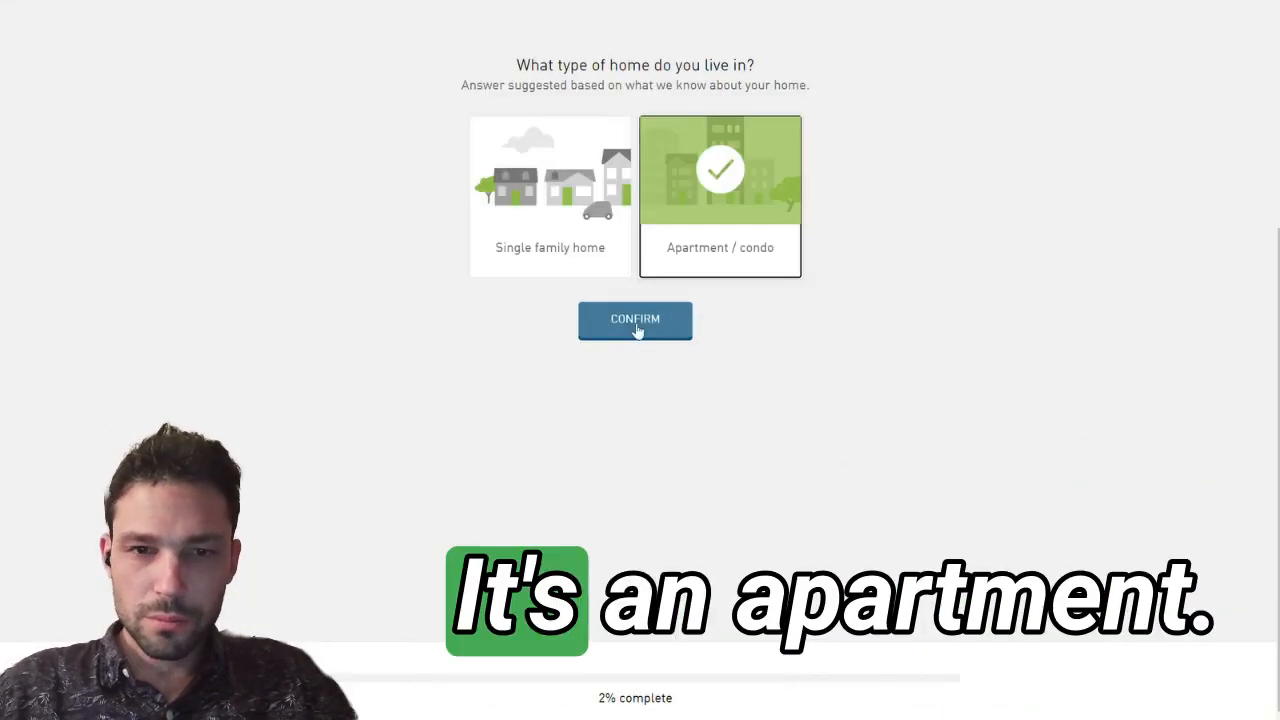
pyautogui.click(632, 333)
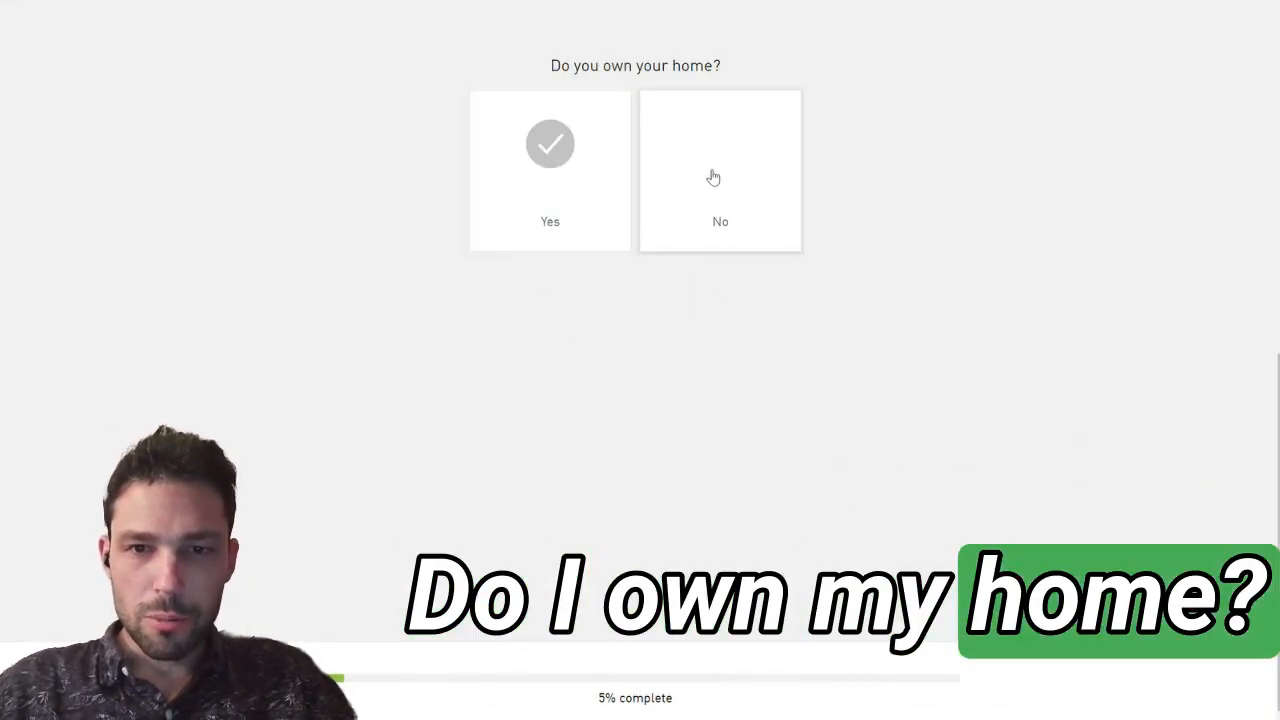
# Step: Answer No to owning the home, confirm its size in square feet and answer Yes to winter heating
pyautogui.click(711, 177)
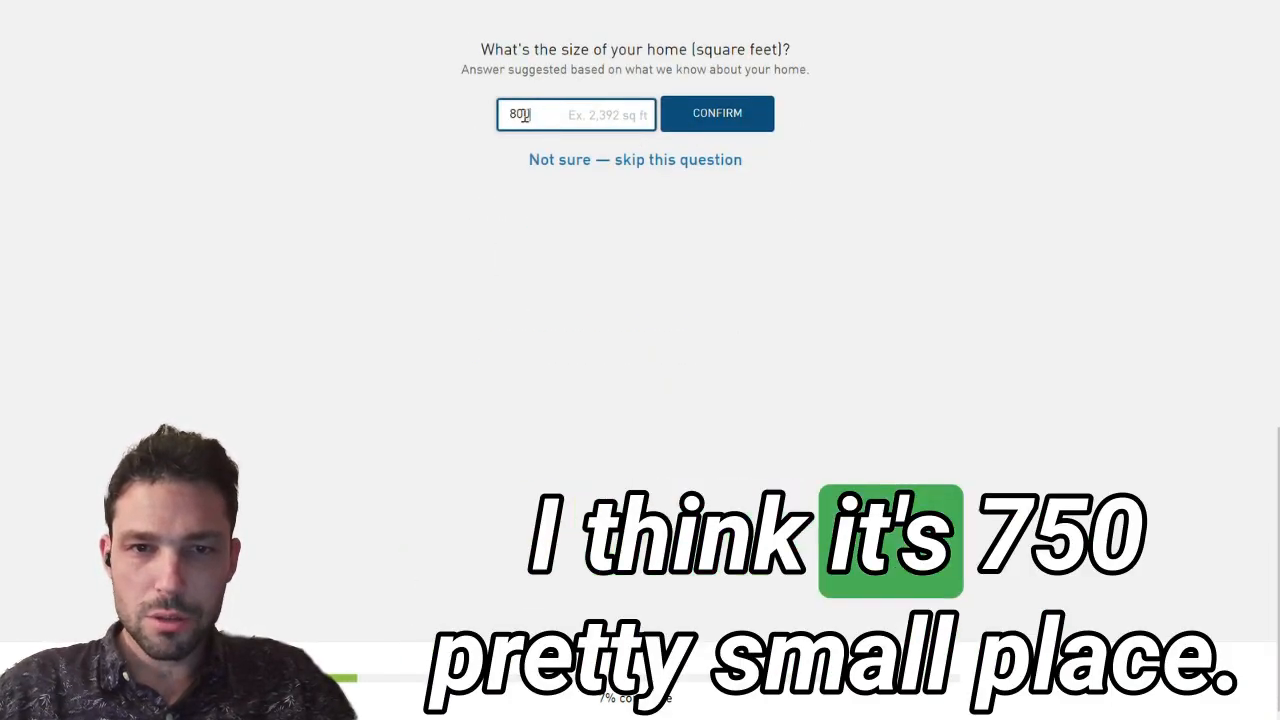
pyautogui.click(665, 117)
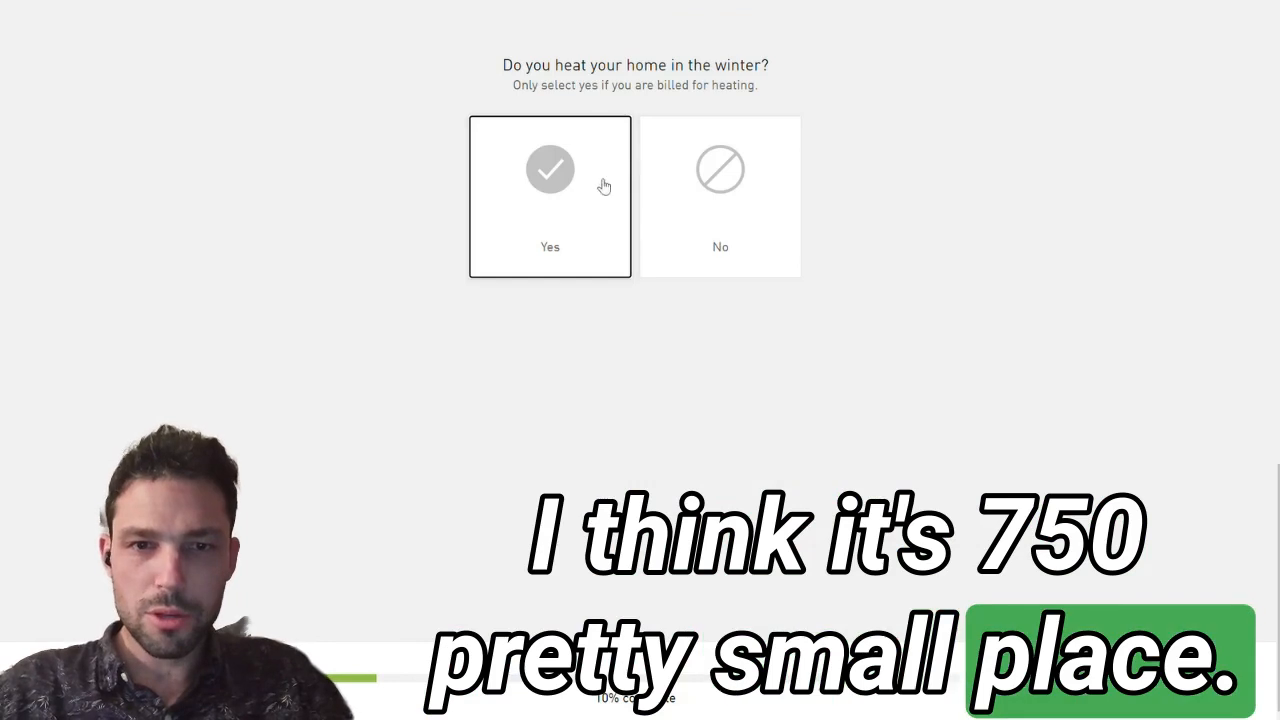
pyautogui.click(573, 197)
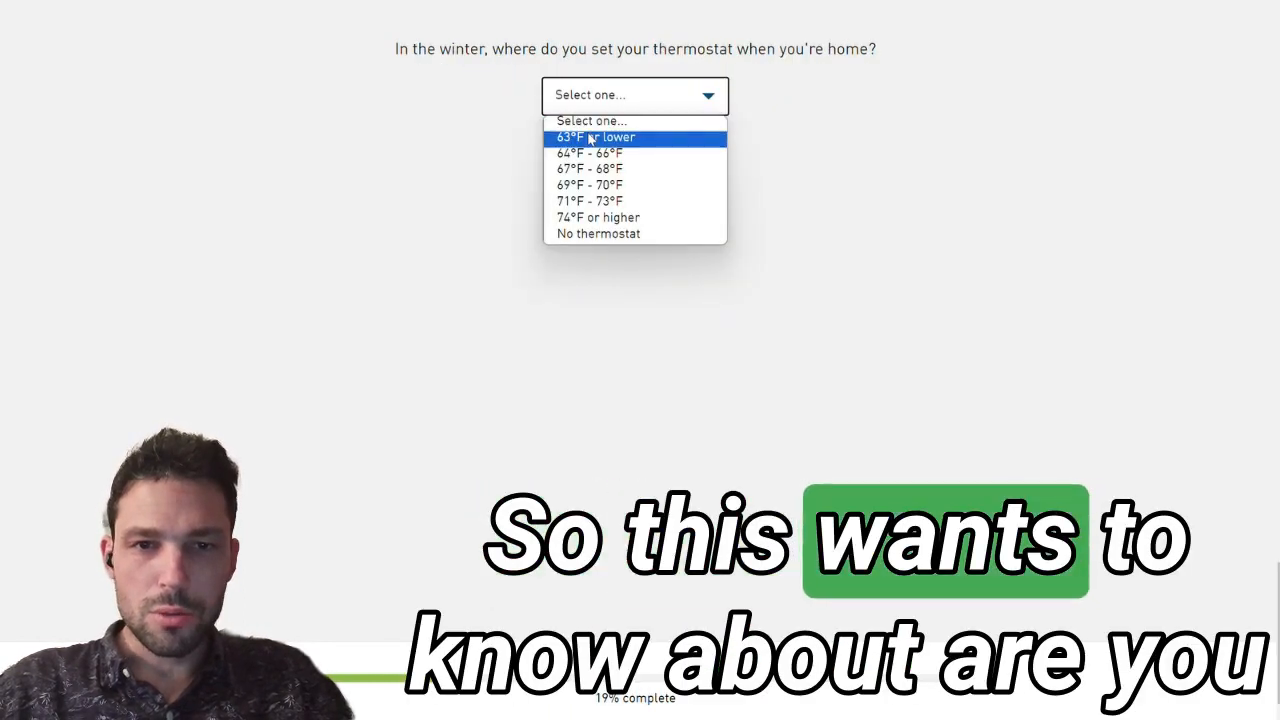
# Step: Set the at-home winter thermostat answer to 63°F or lower and skip the water heater question
pyautogui.click(590, 138)
pyautogui.click(622, 95)
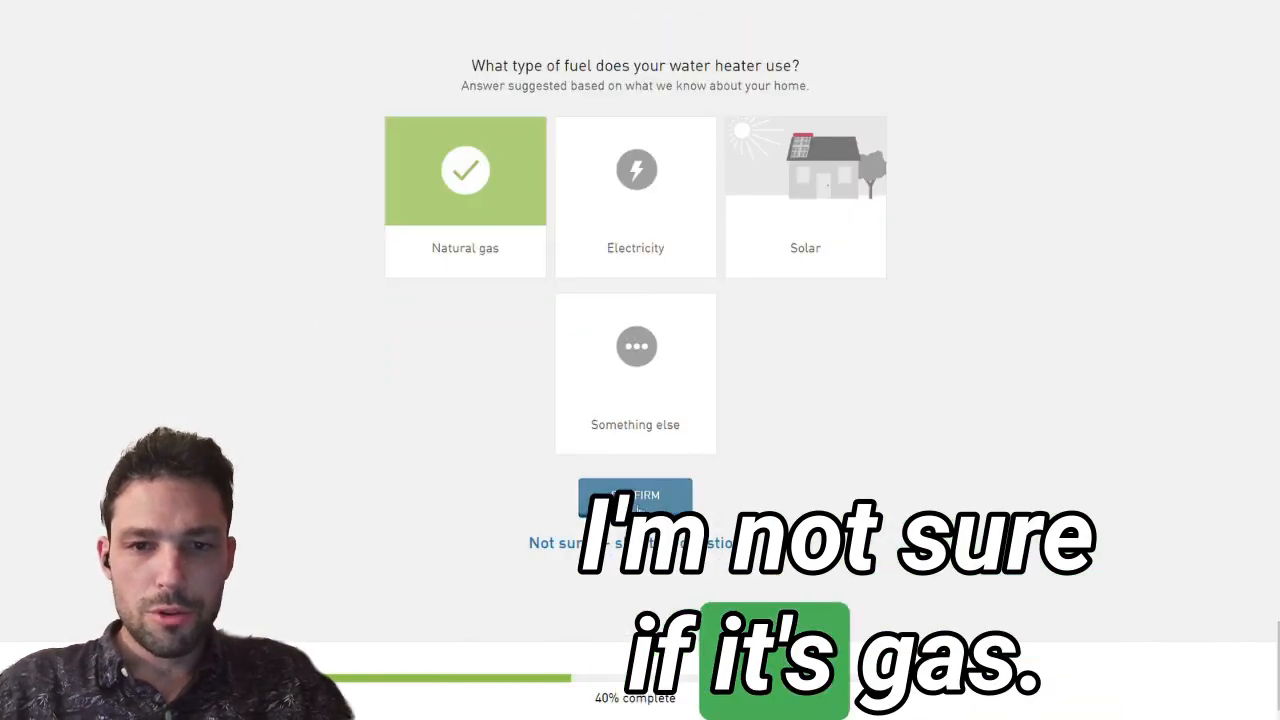
pyautogui.click(636, 503)
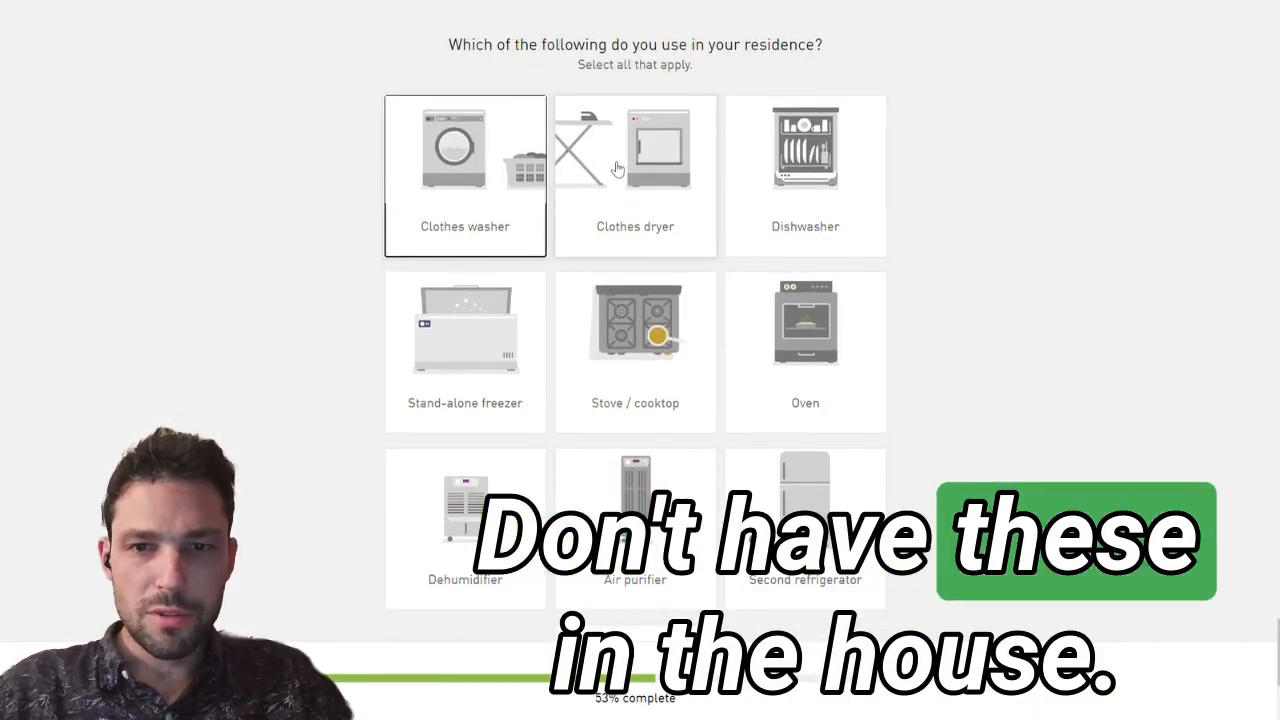
pyautogui.scroll(-1, 614, 171)
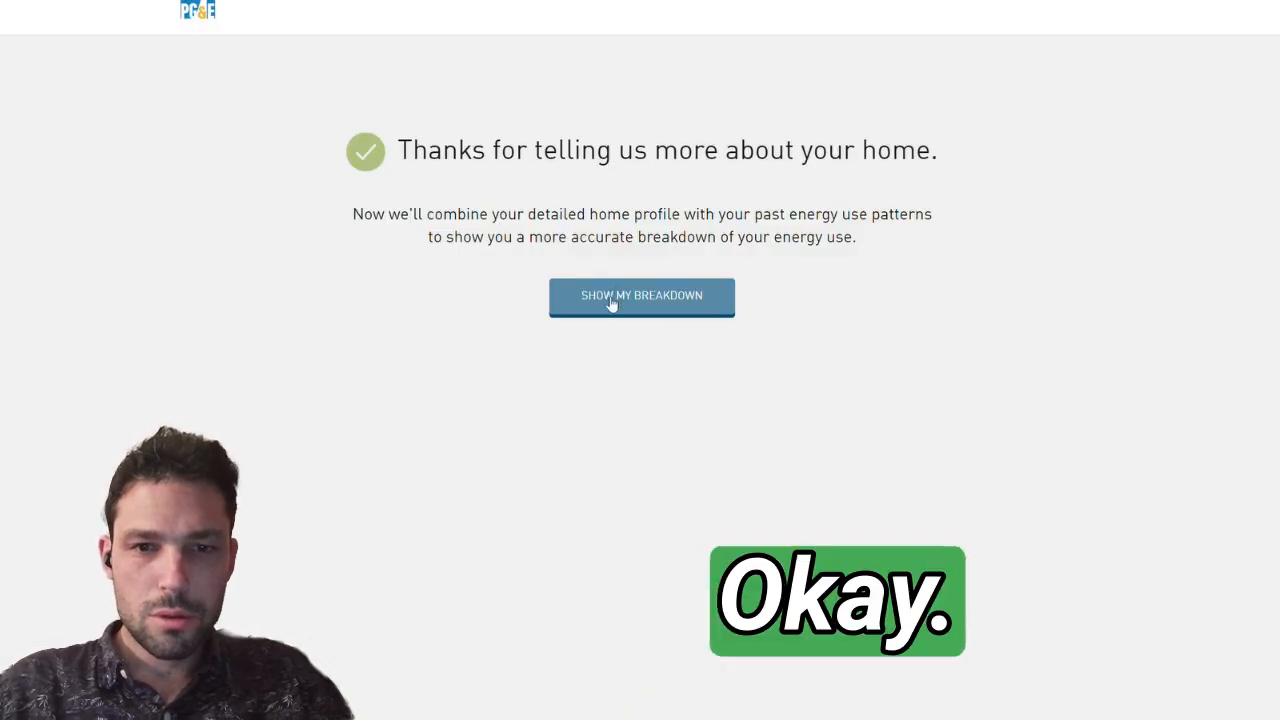
# Step: Finish the appliance part of the home survey and review the annual energy use breakdown by category
pyautogui.click(611, 305)
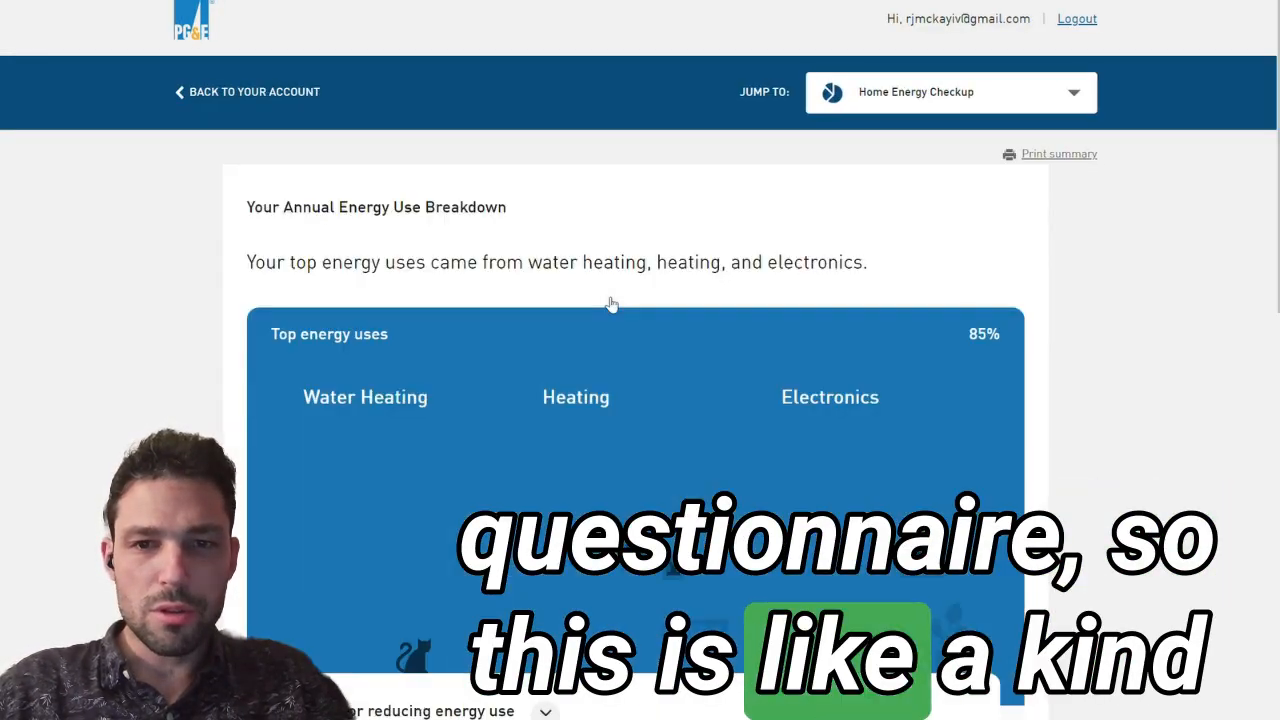
pyautogui.scroll(-2, 611, 305)
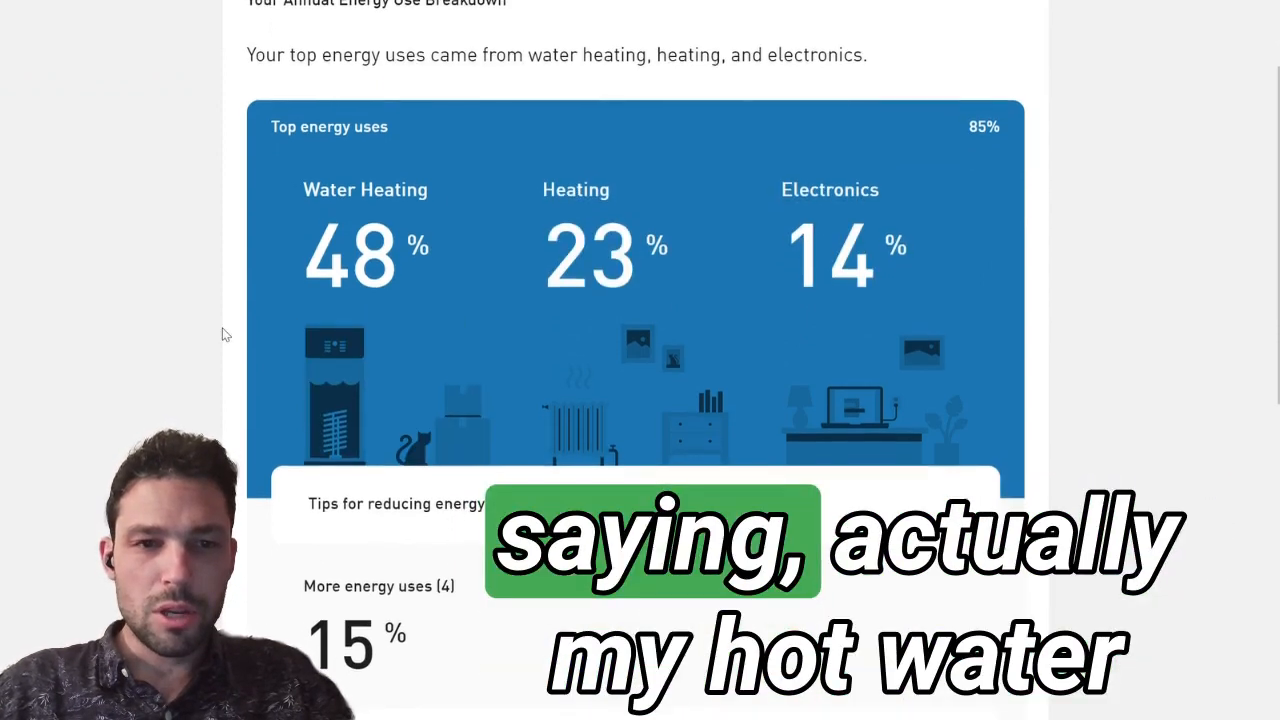
pyautogui.scroll(-1, 398, 190)
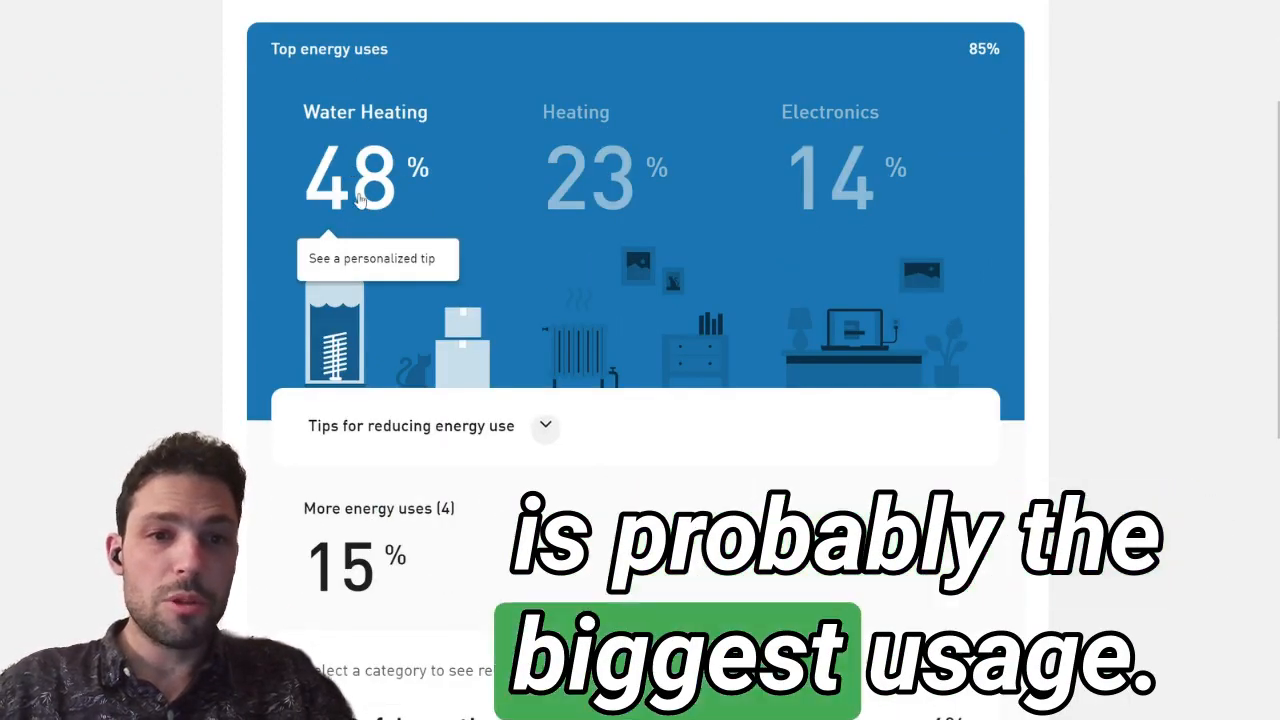
pyautogui.scroll(-1, 360, 198)
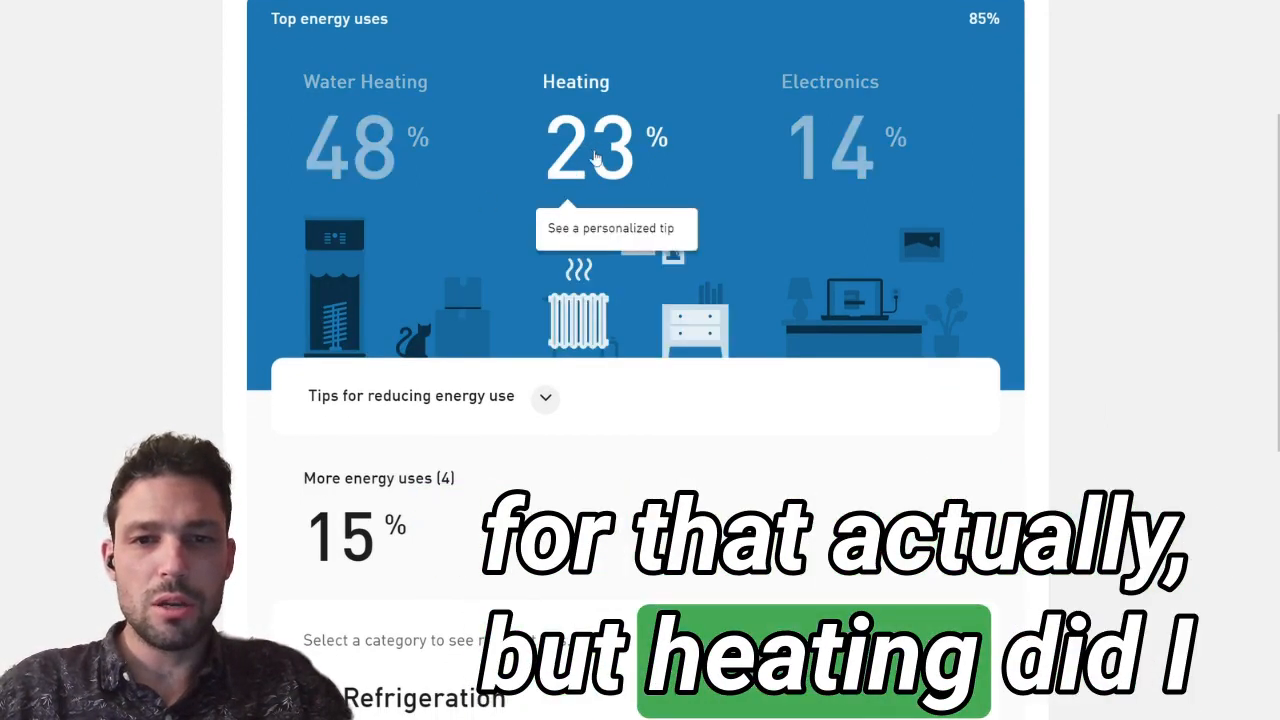
pyautogui.scroll(-1, 614, 337)
pyautogui.scroll(1, 611, 334)
pyautogui.scroll(-3, 870, 157)
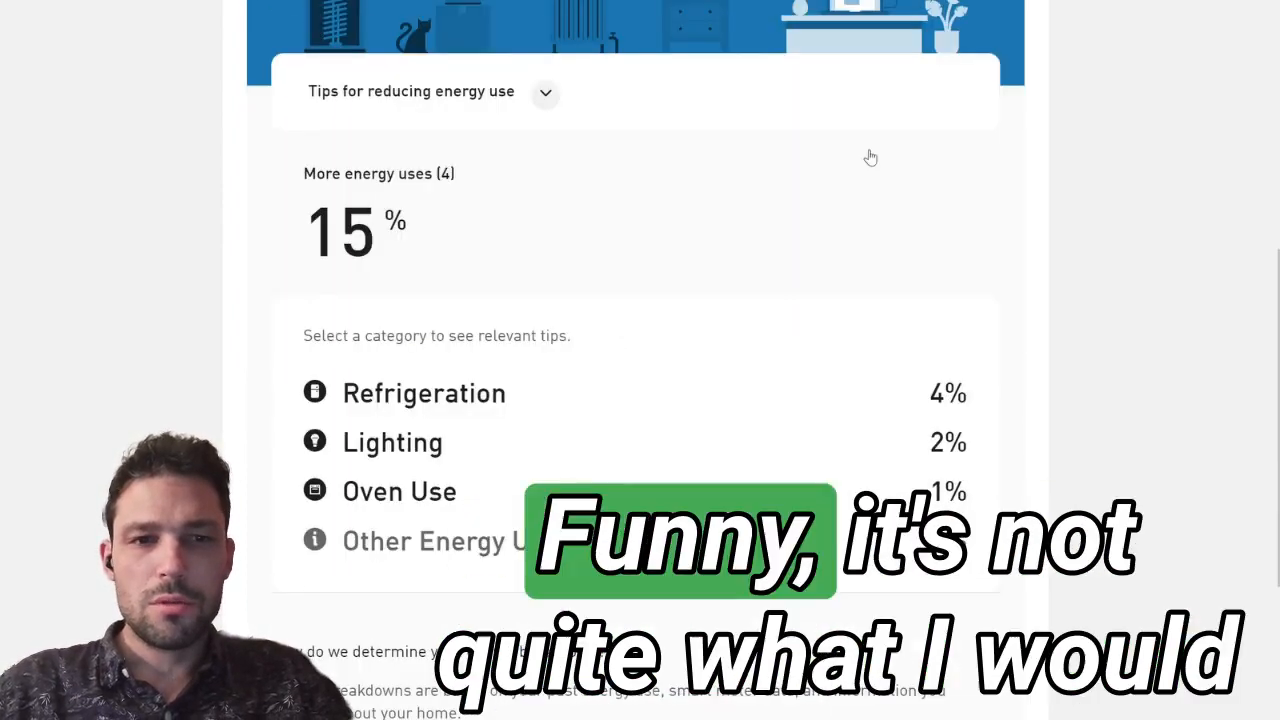
pyautogui.scroll(-2, 870, 157)
pyautogui.scroll(-1, 425, 510)
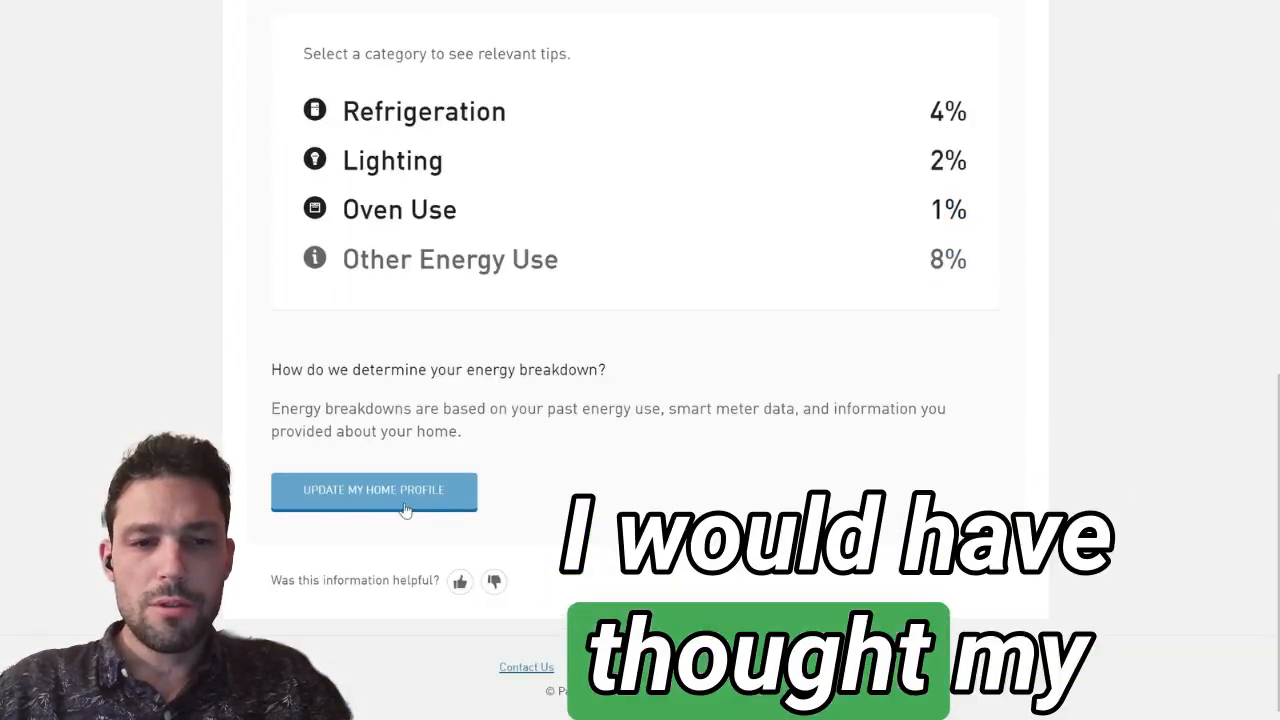
pyautogui.click(425, 510)
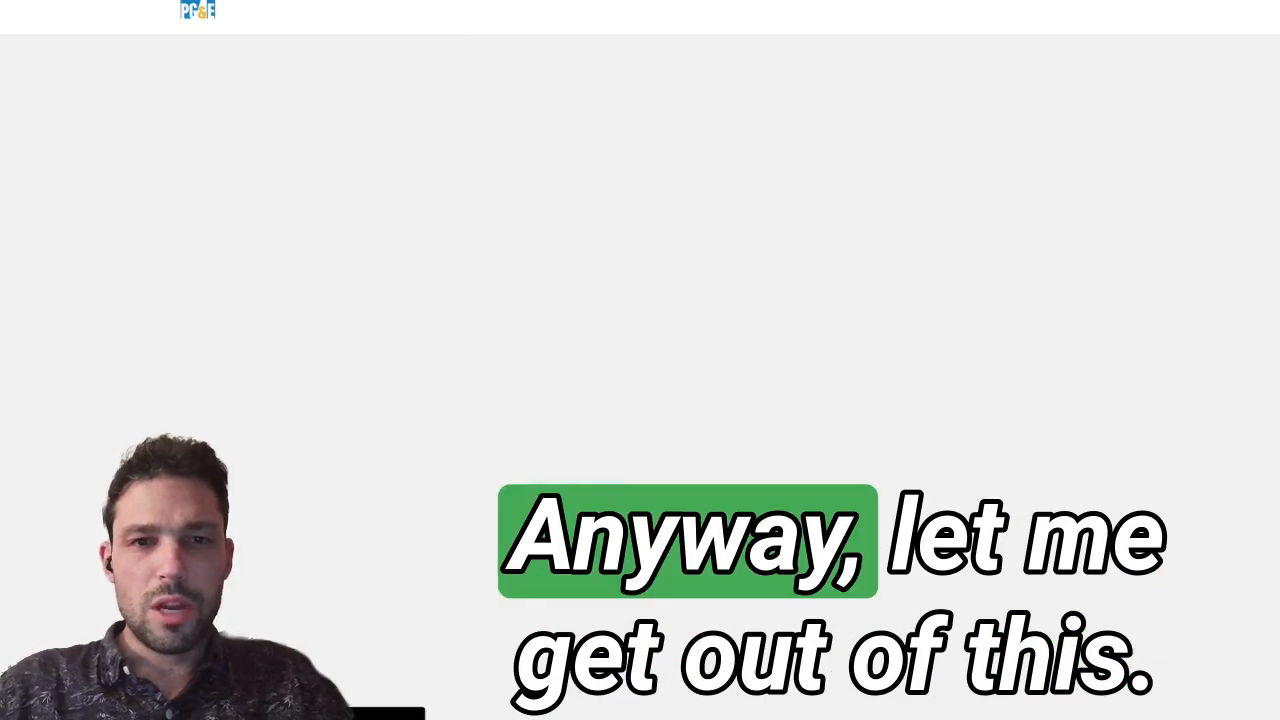
# Step: Open Compare Bills and examine the current bill's electricity and gas charges and the reasons for the change from the previous bill
pyautogui.click(916, 91)
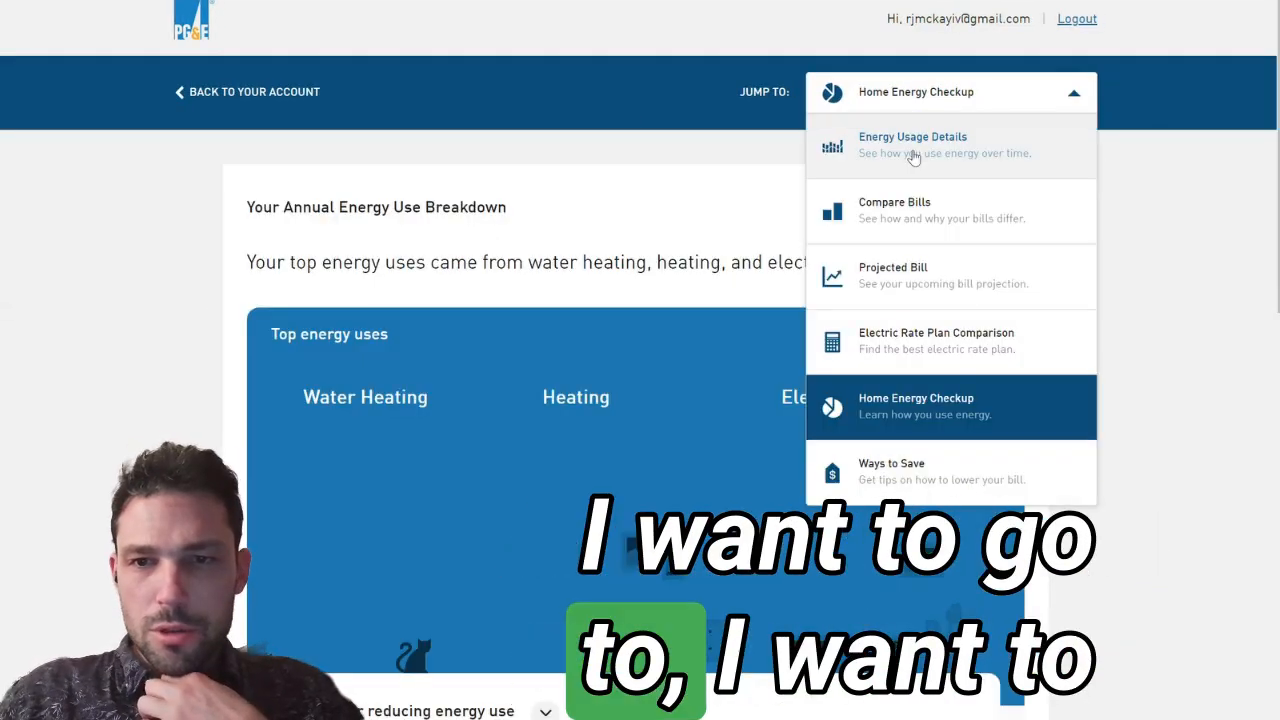
pyautogui.click(907, 216)
pyautogui.moveTo(607, 455)
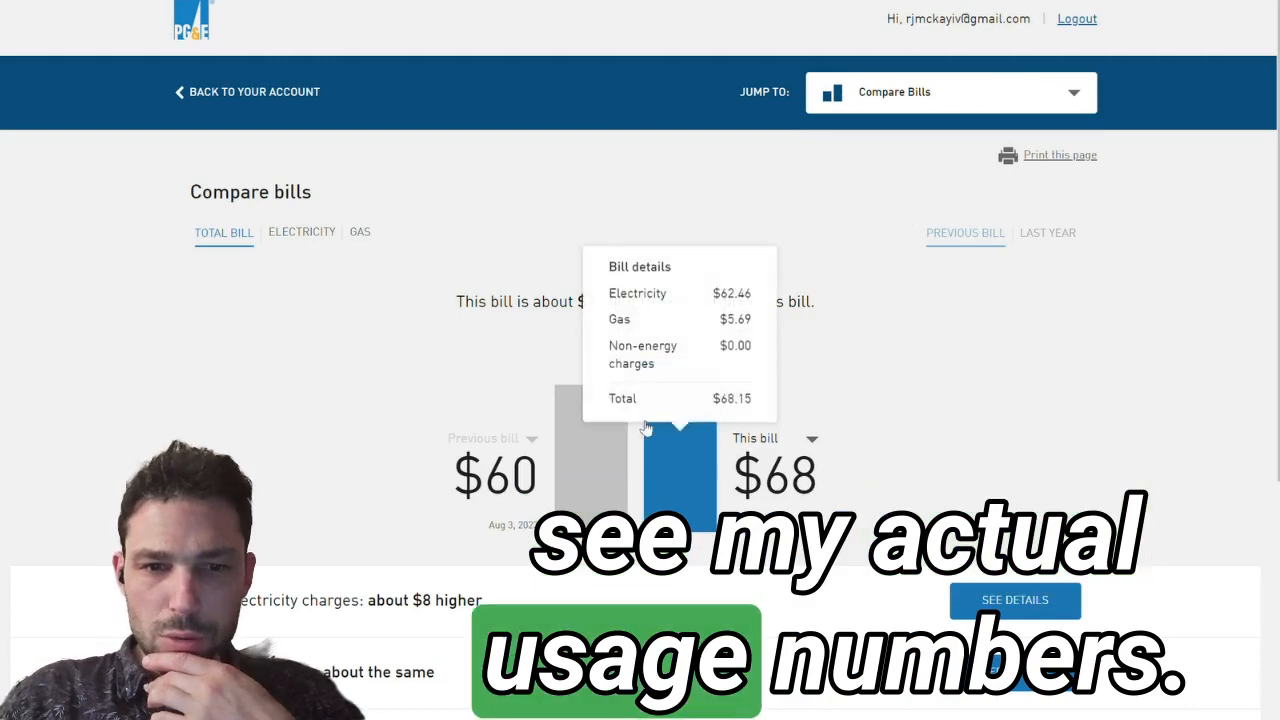
pyautogui.moveTo(682, 461)
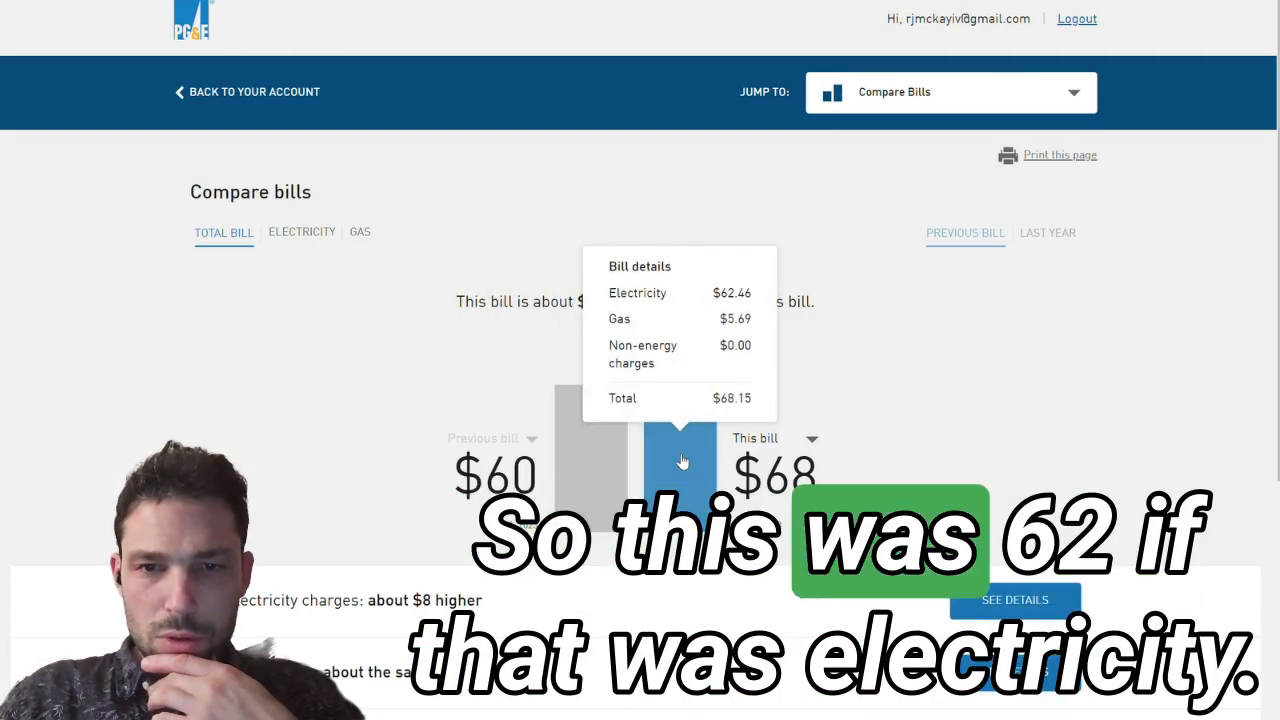
pyautogui.scroll(-1, 682, 461)
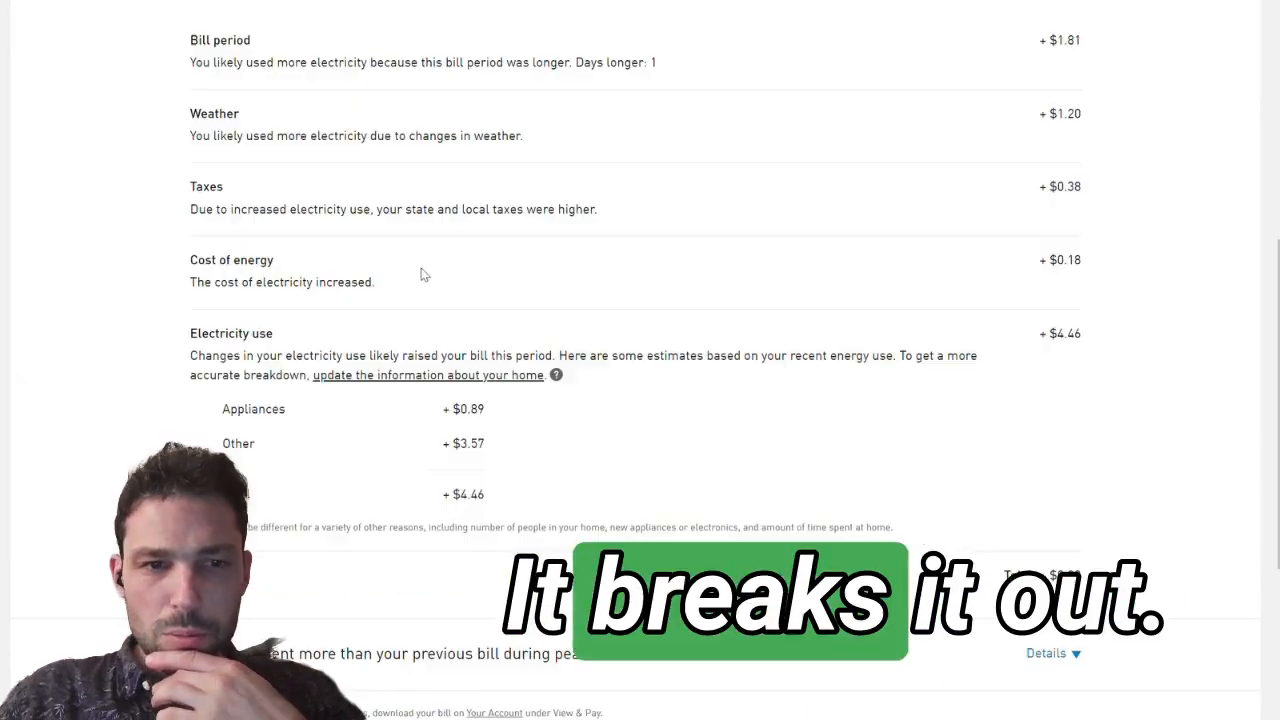
pyautogui.scroll(-1, 575, 266)
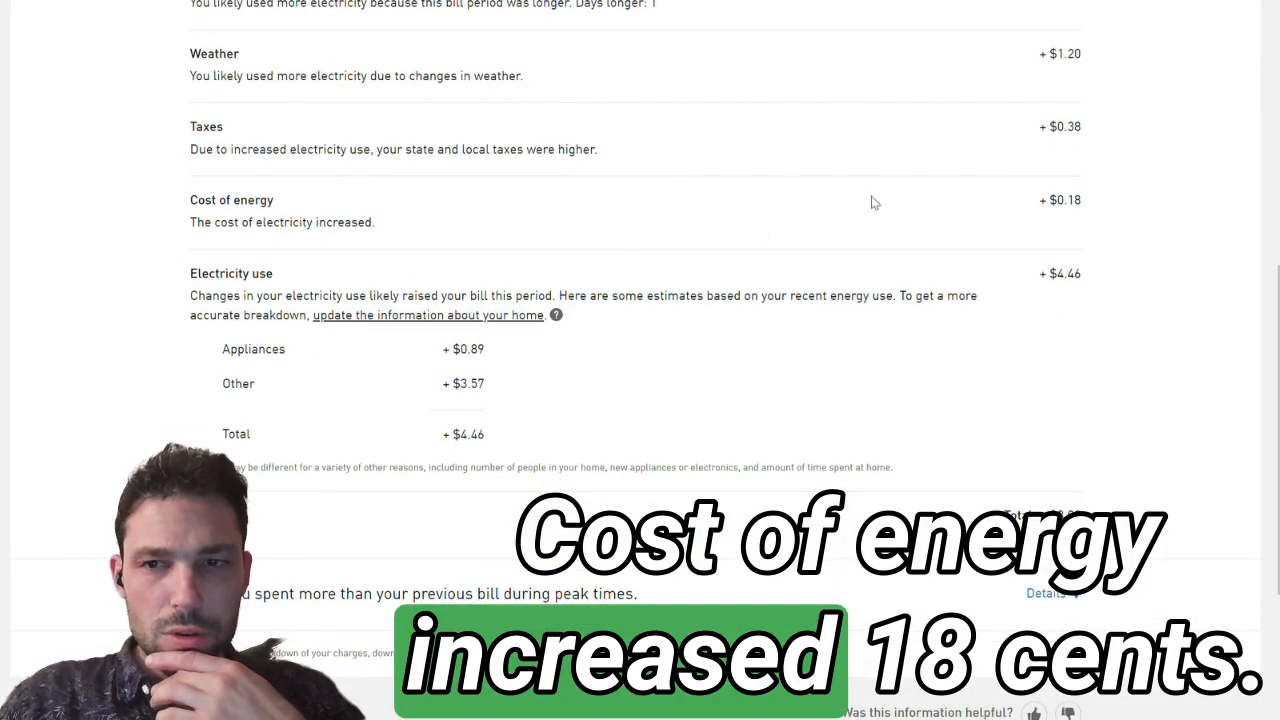
pyautogui.scroll(-3, 1028, 197)
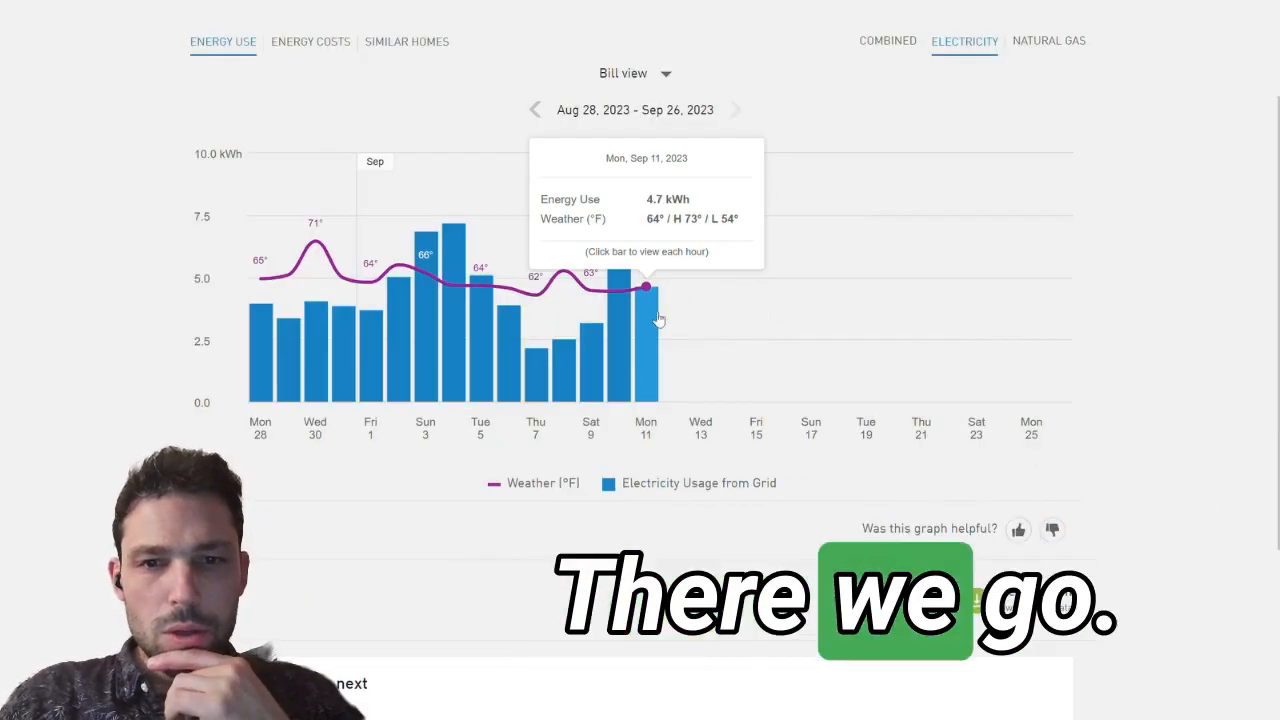
# Step: Switch to Energy Usage Details and examine the daily electricity use for Aug 28 to Sep 26, 2023
pyautogui.scroll(1, 686, 306)
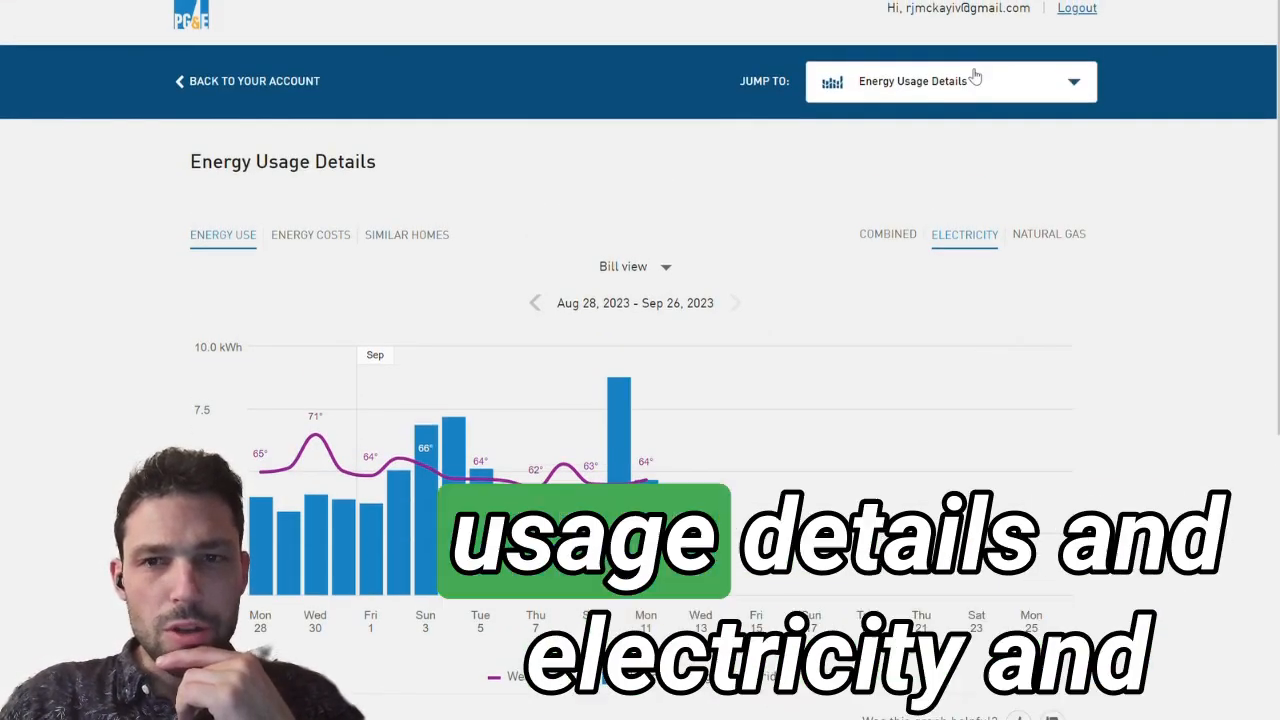
pyautogui.scroll(-1, 976, 77)
pyautogui.scroll(-2, 925, 73)
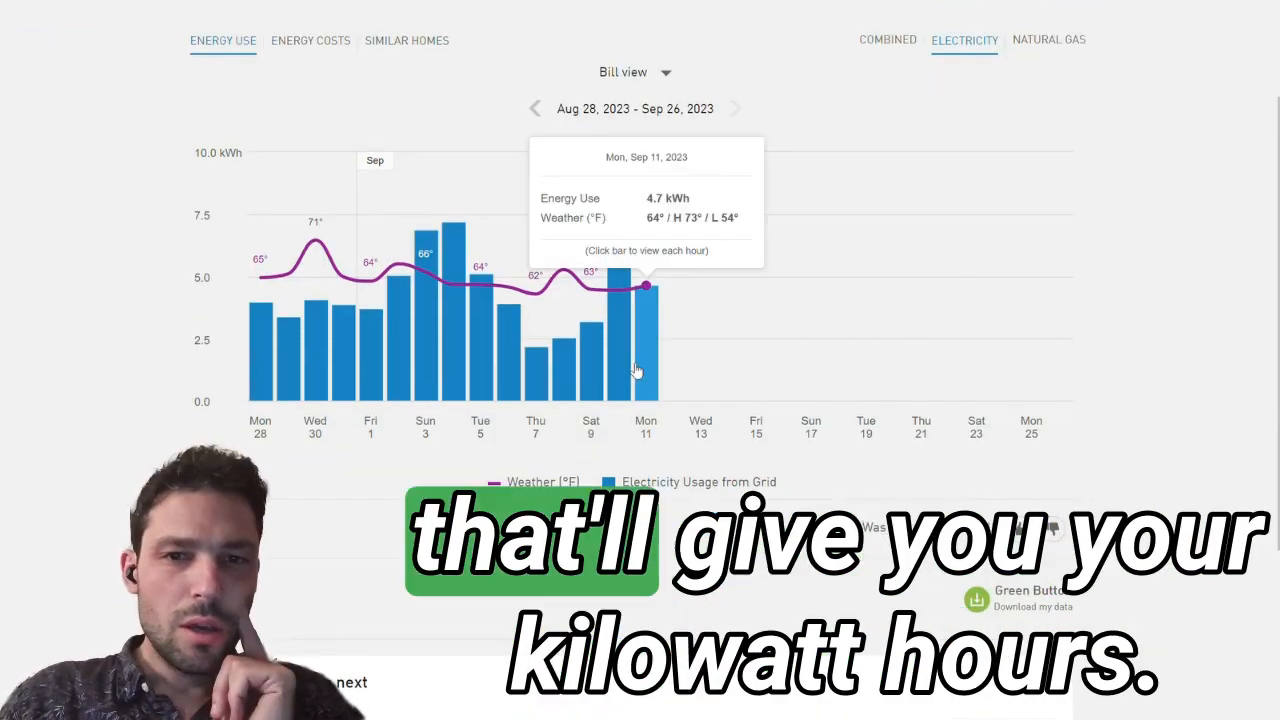
pyautogui.scroll(-3, 614, 290)
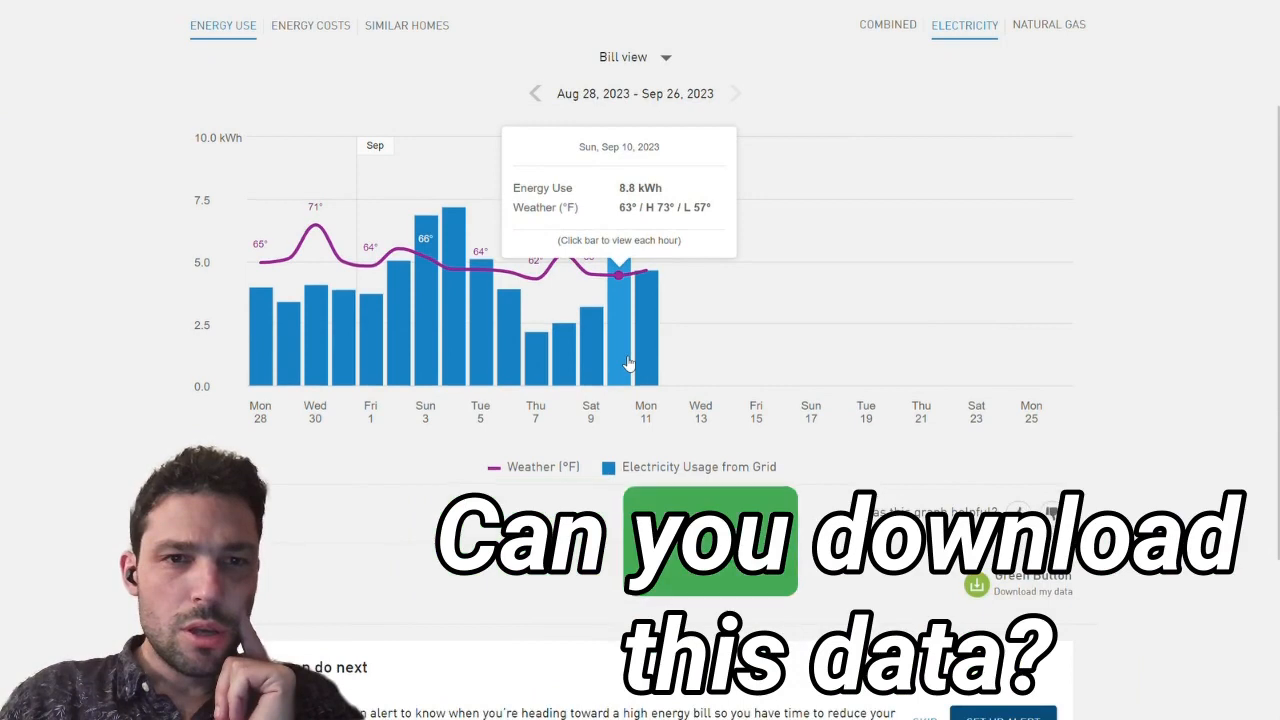
# Step: Change the electricity usage chart to Year view and examine the monthly use
pyautogui.scroll(3, 443, 454)
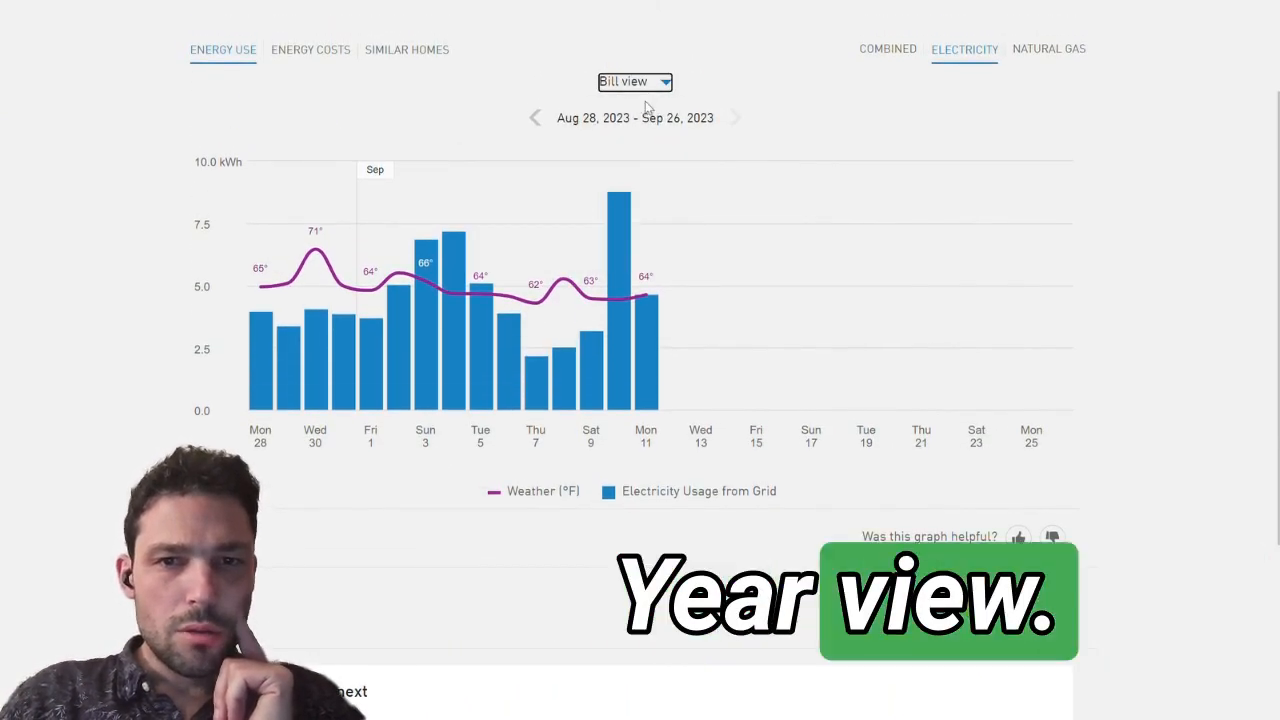
pyautogui.click(646, 107)
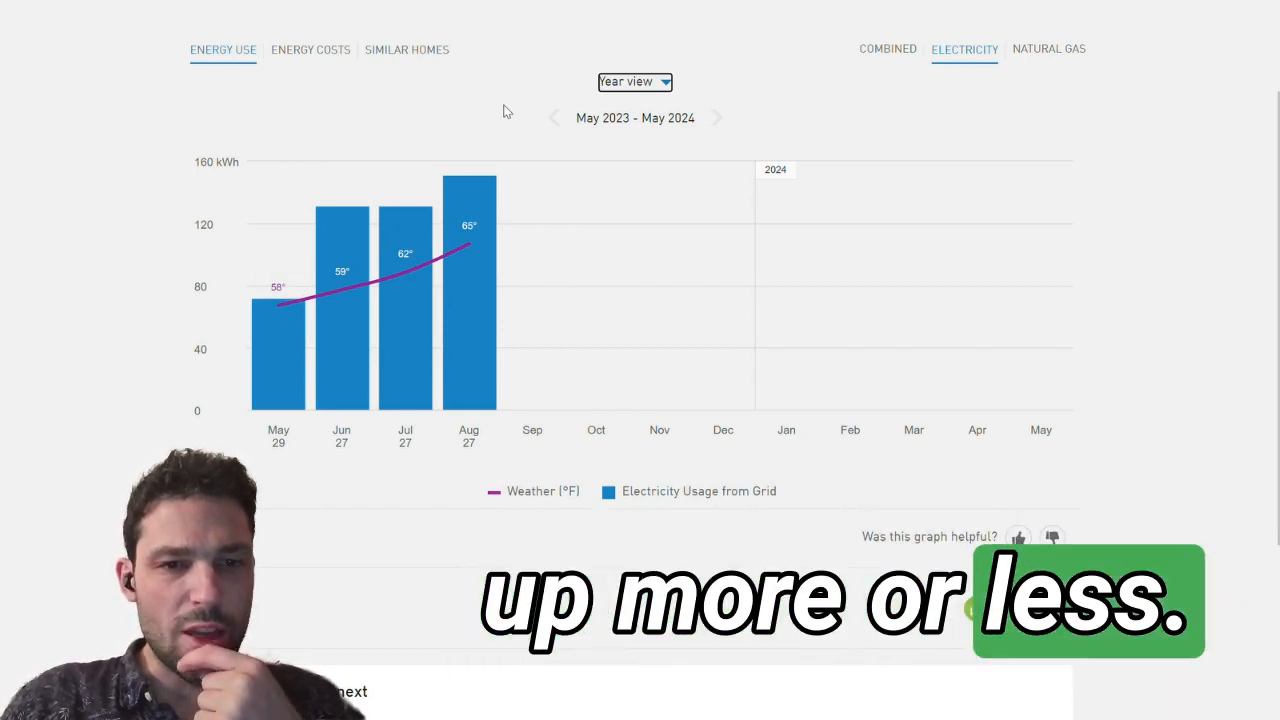
pyautogui.moveTo(466, 317)
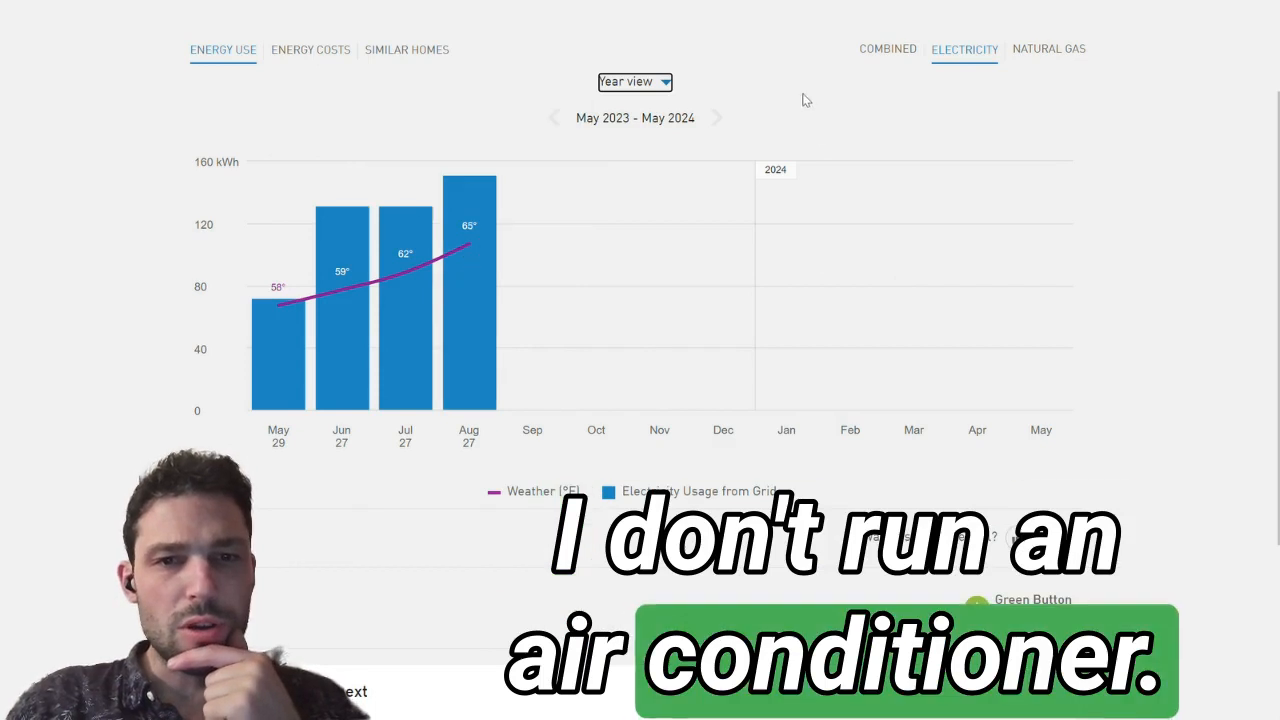
pyautogui.moveTo(451, 337)
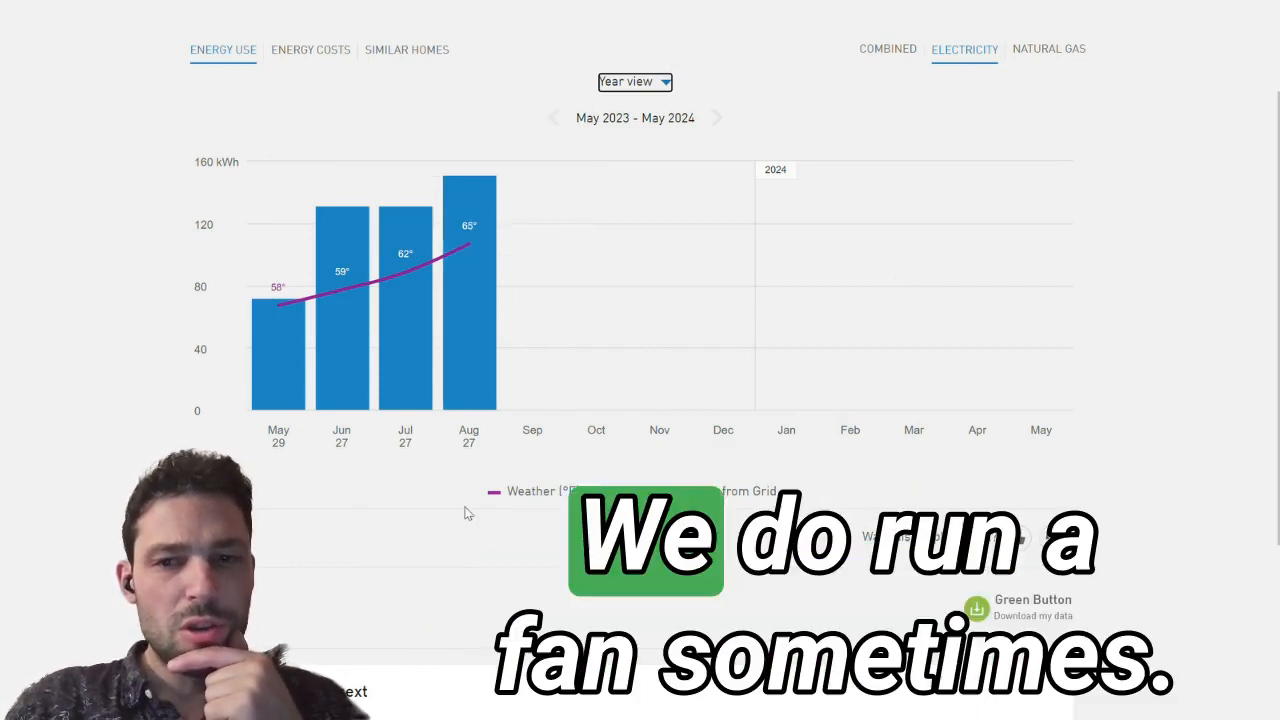
pyautogui.scroll(-3, 466, 514)
pyautogui.scroll(3, 464, 513)
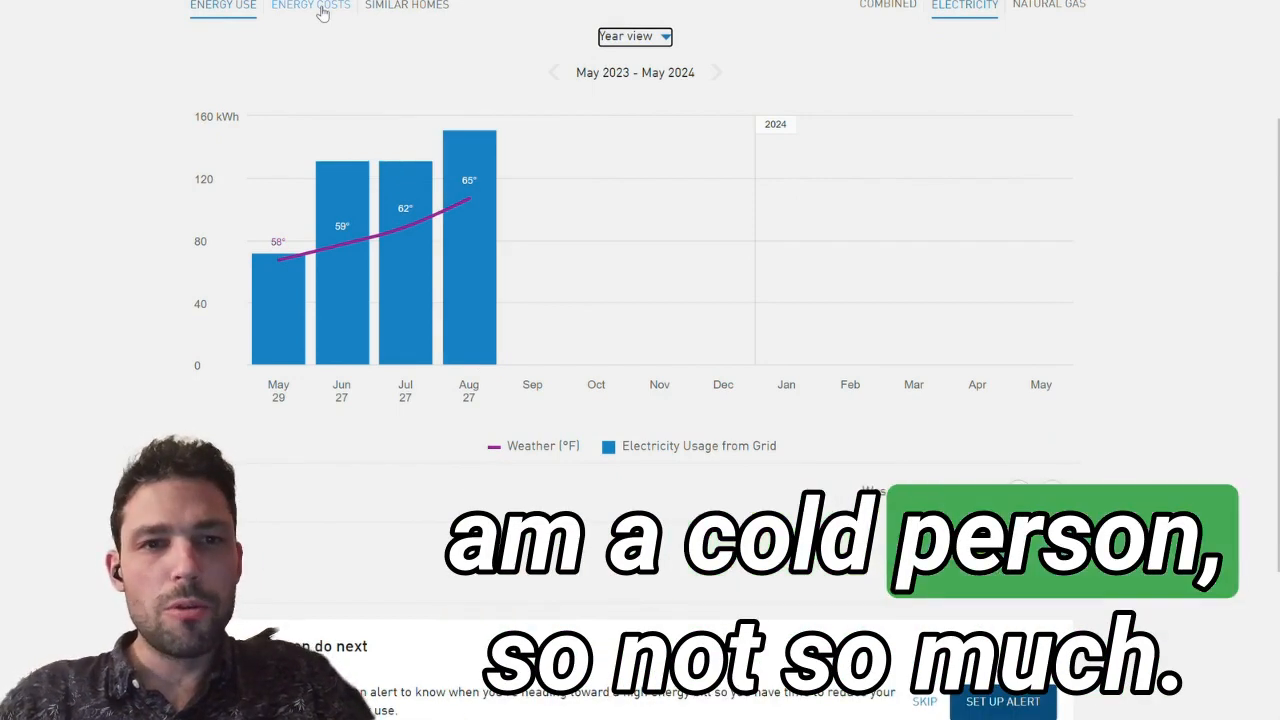
# Step: Request a Green Button data download with all bill totals in CSV format and export it
pyautogui.scroll(-3, 988, 306)
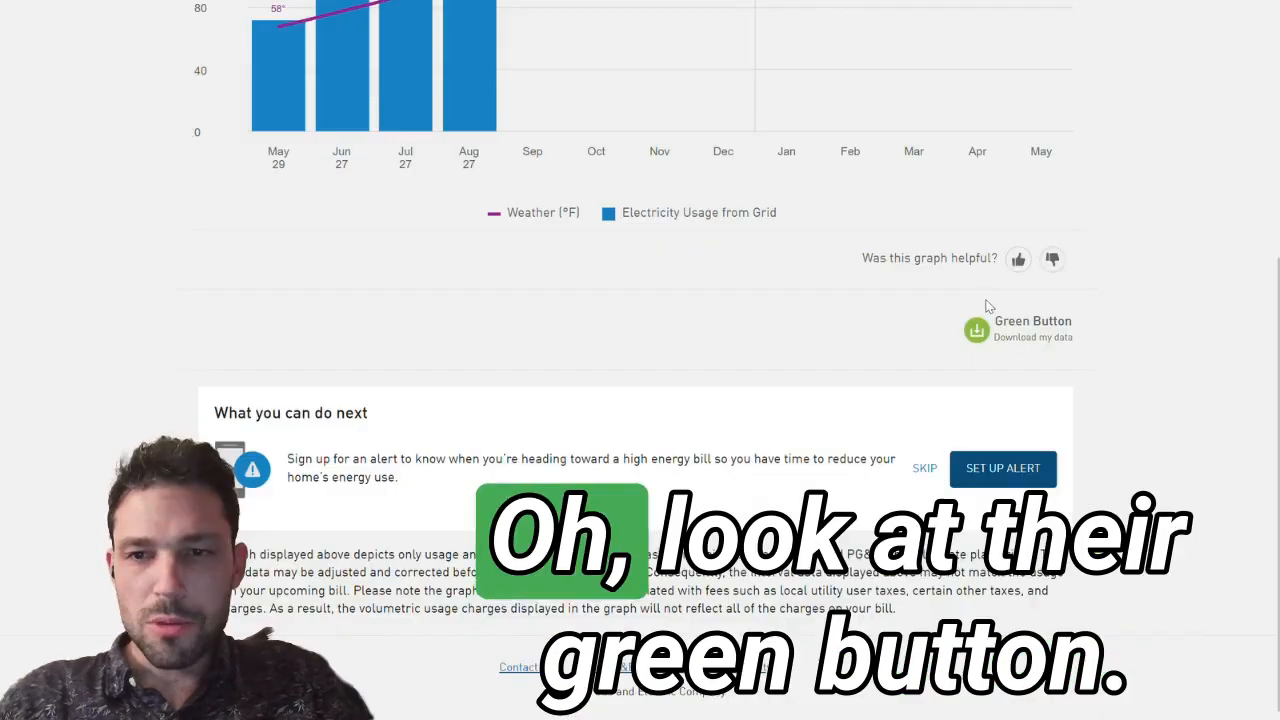
pyautogui.click(976, 334)
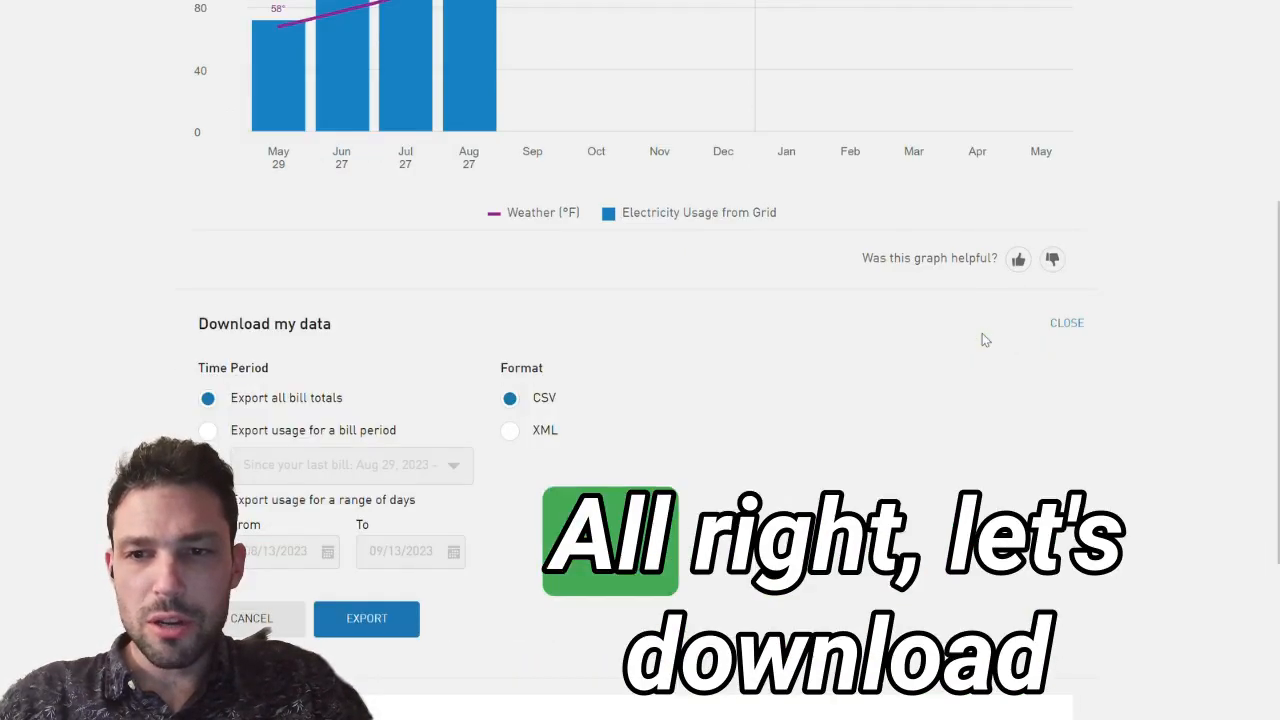
pyautogui.scroll(-3, 629, 429)
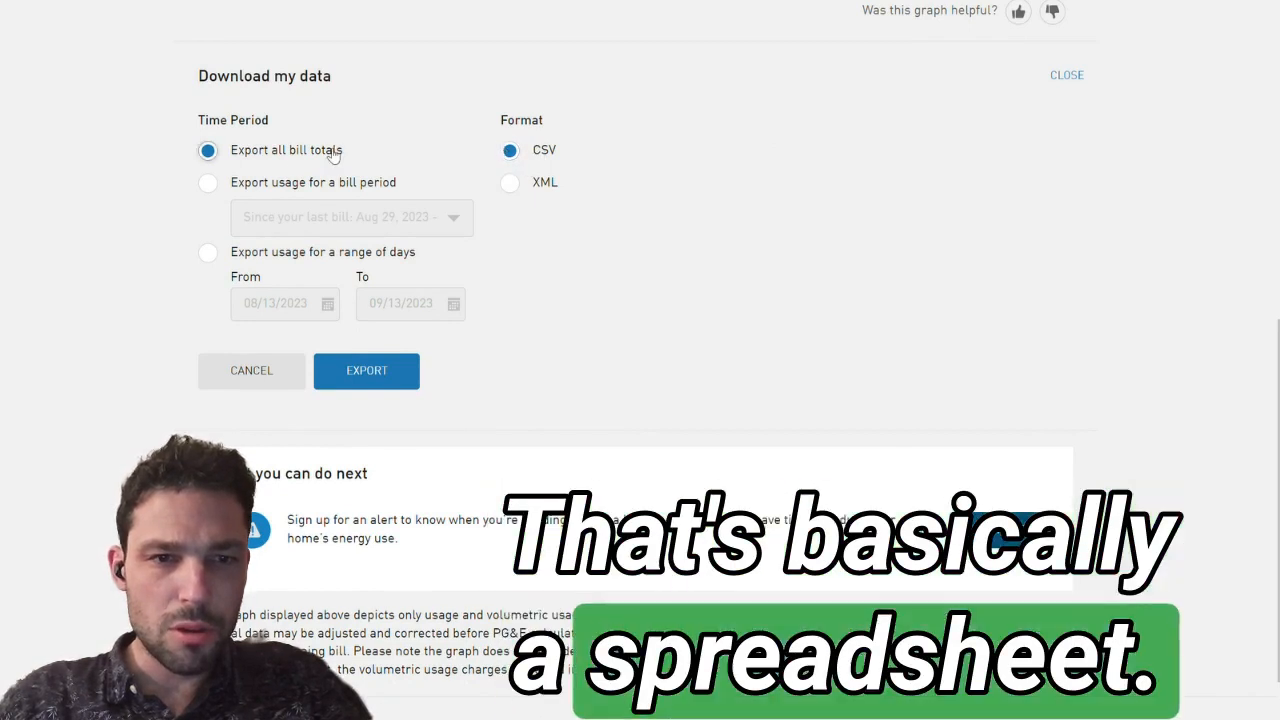
pyautogui.click(219, 148)
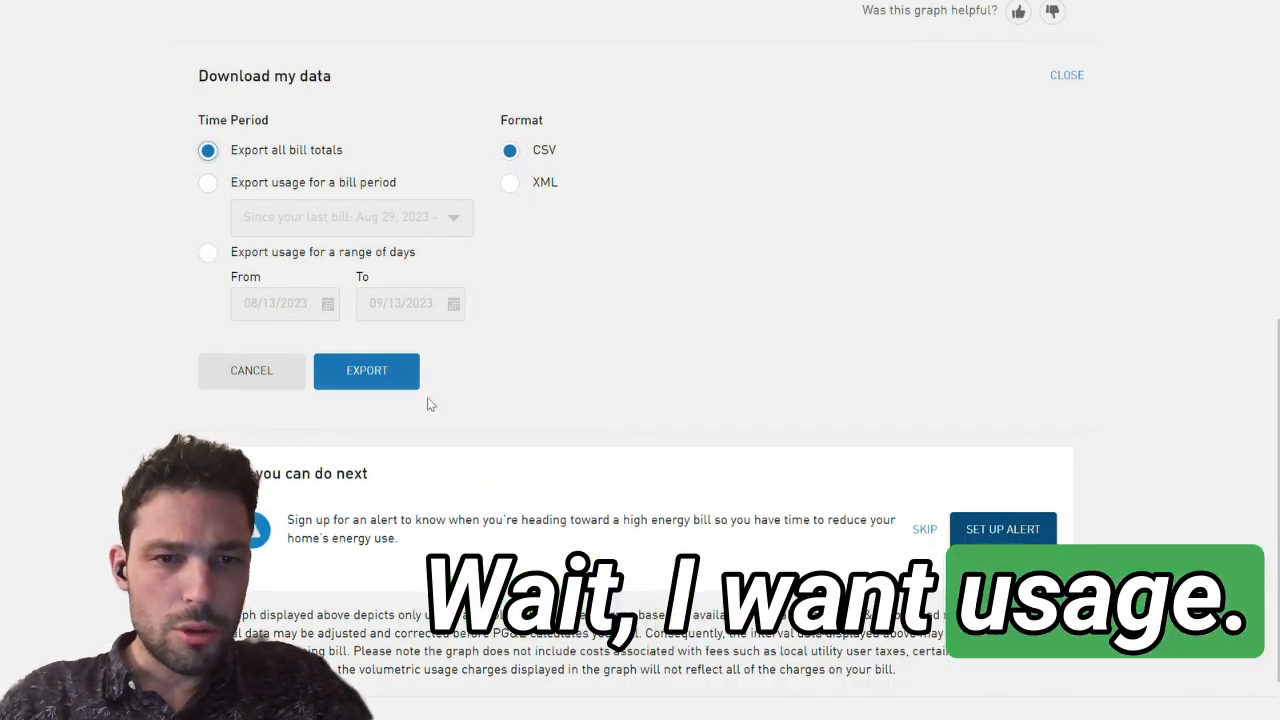
pyautogui.click(376, 366)
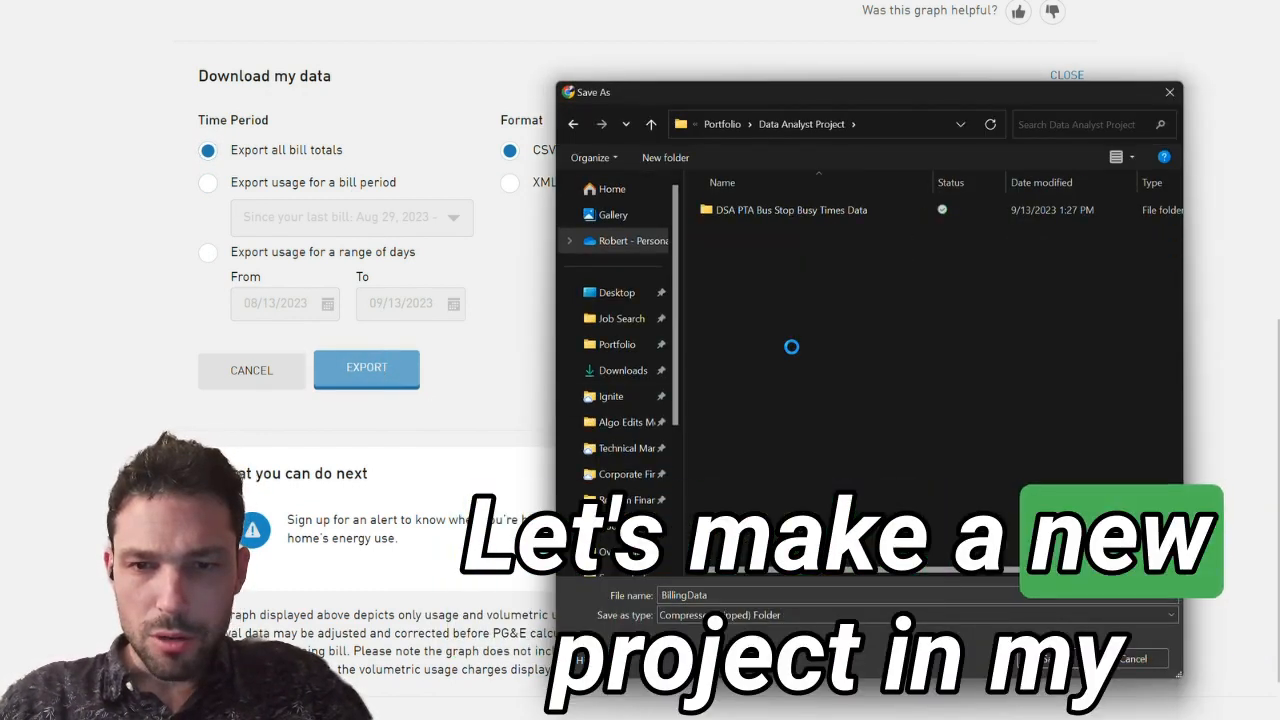
# Step: Create an "Energy Audit" folder inside Data Analyst Project and save the BillingData zip file in it
pyautogui.rightClick(791, 346)
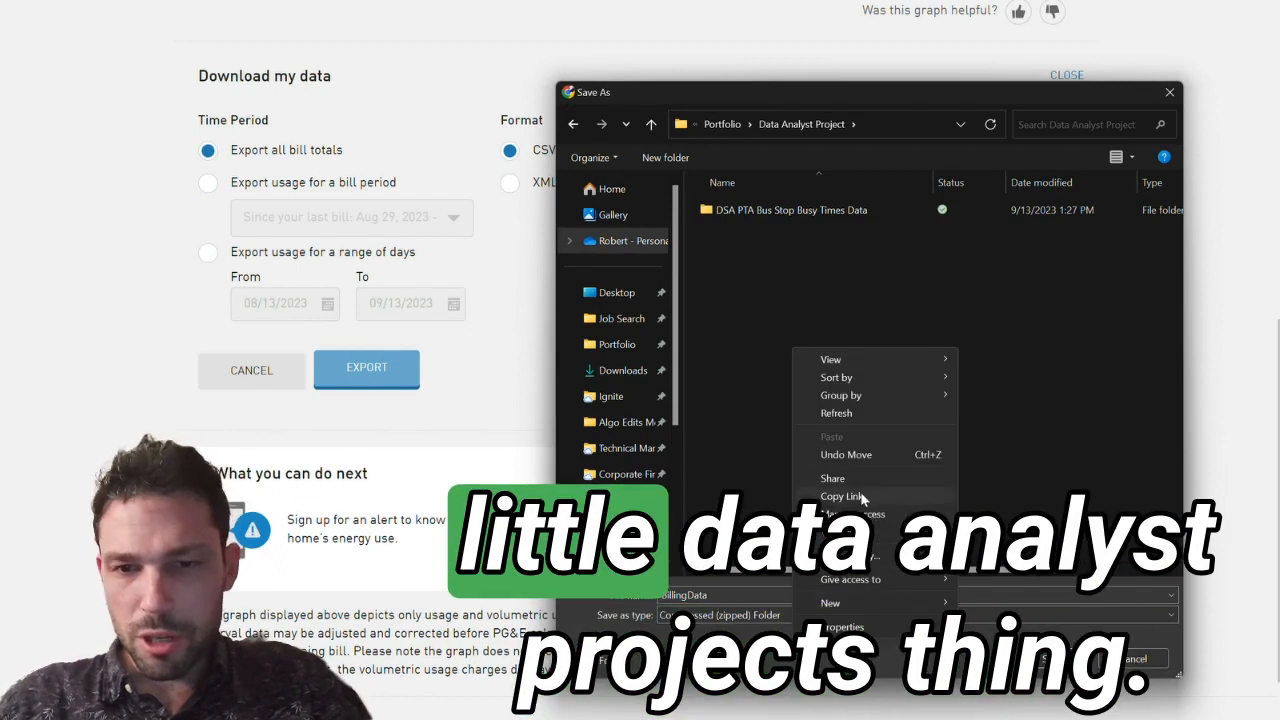
pyautogui.moveTo(835, 603)
pyautogui.click(1045, 376)
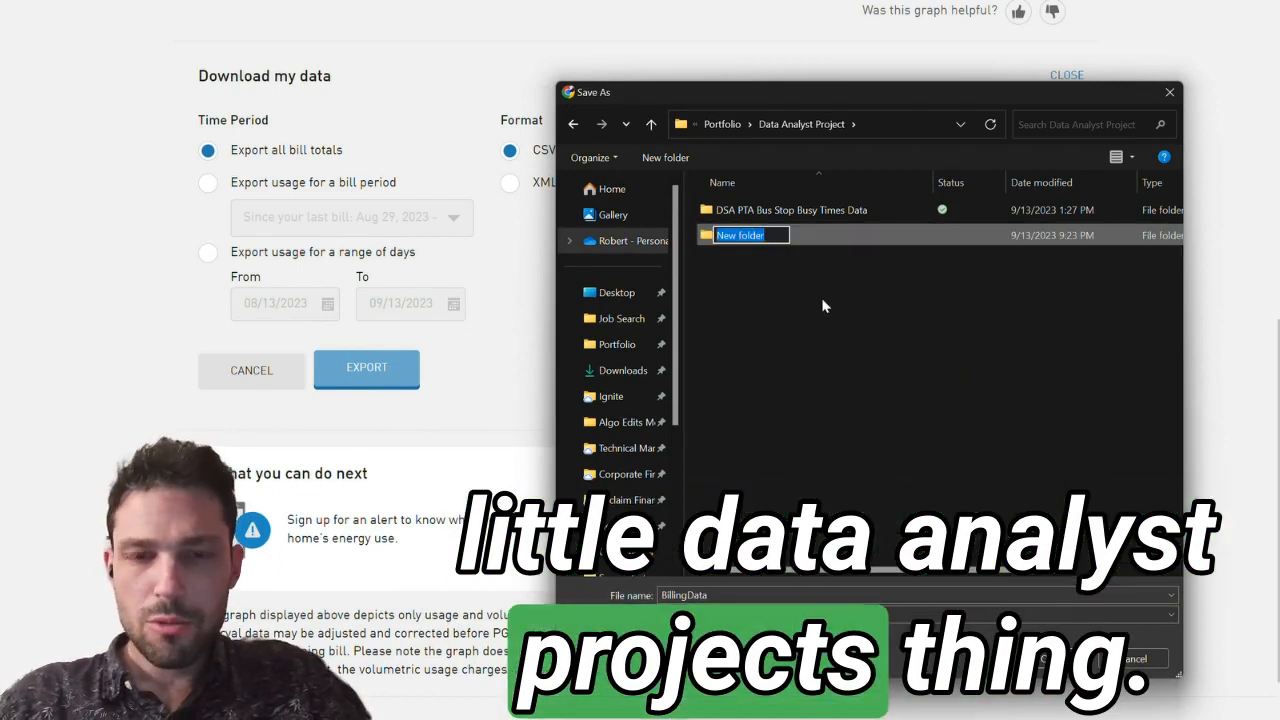
pyautogui.write('Energy Audit')
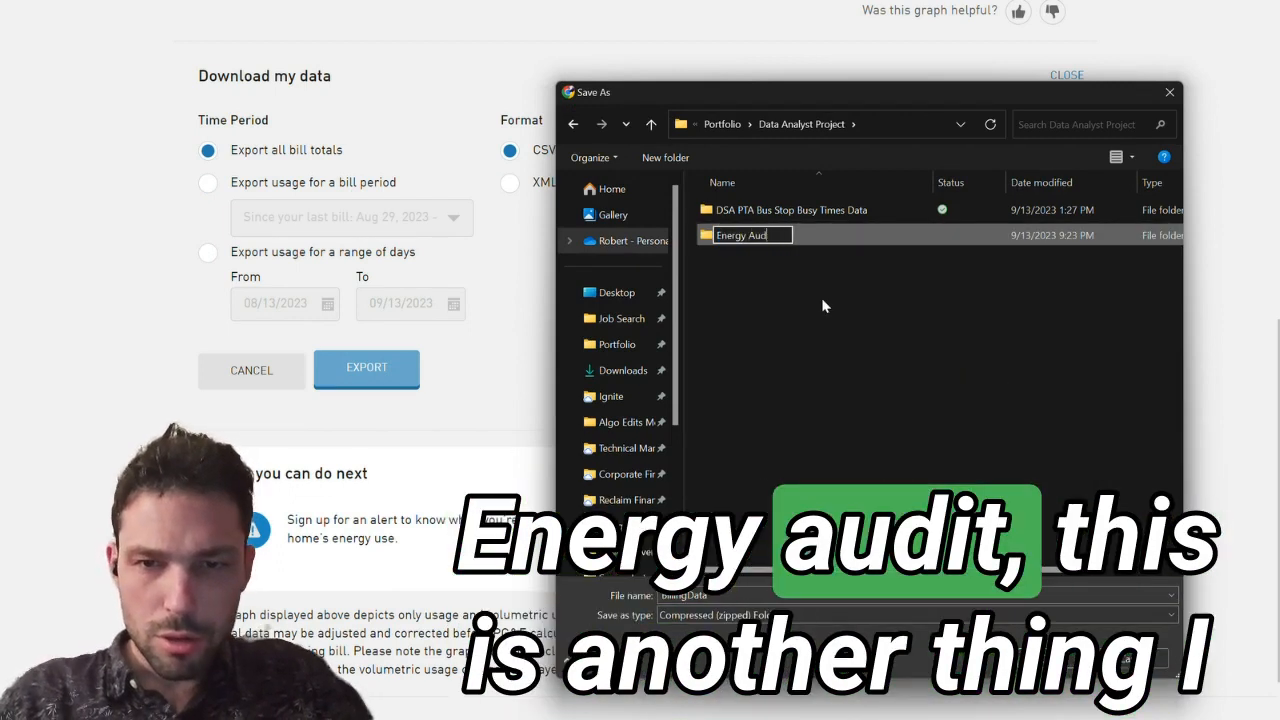
pyautogui.press('Return')
pyautogui.doubleClick(748, 238)
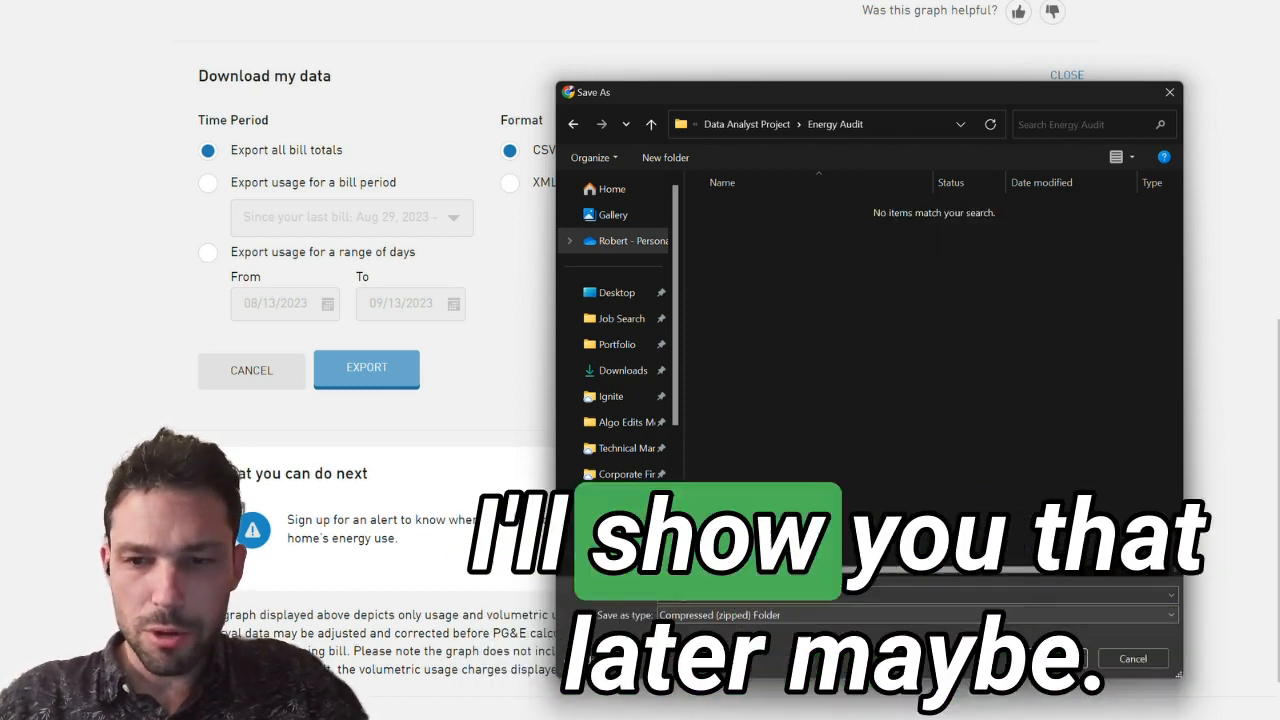
pyautogui.press('Return')
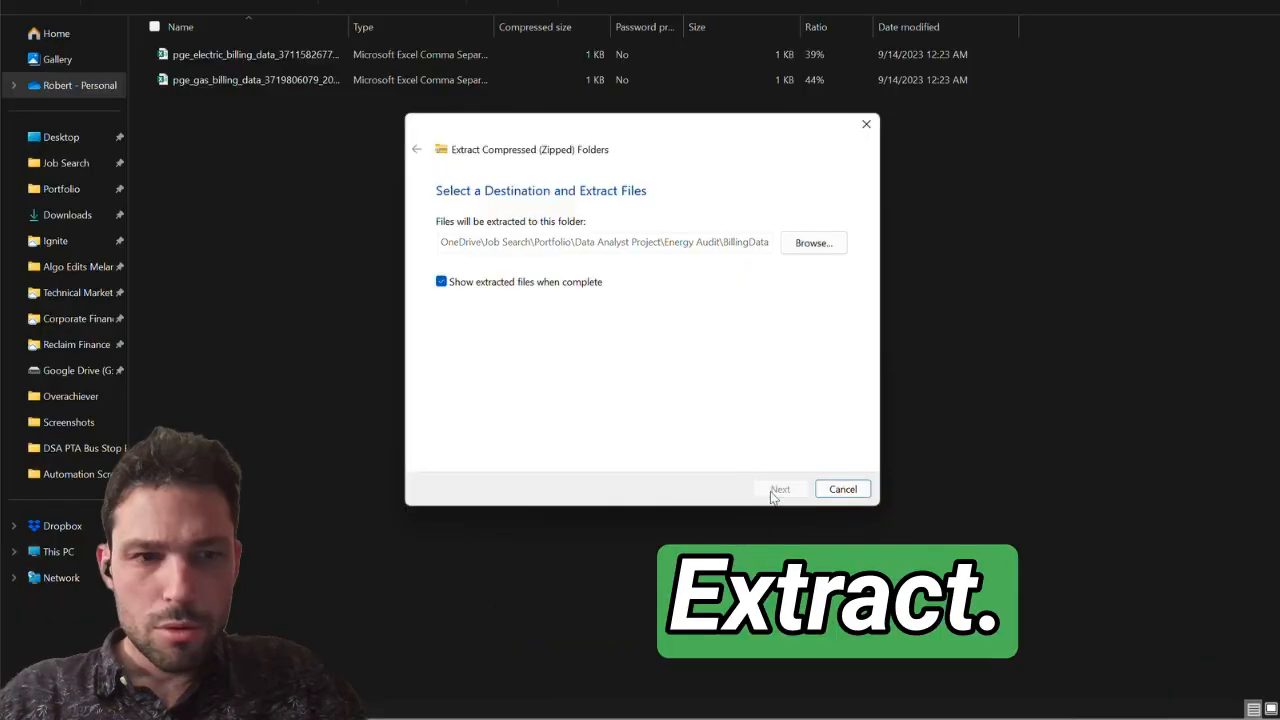
# Step: Open the exported electric billing CSV from the BillingData files and fit its column widths to show the full labels and dates
pyautogui.click(773, 486)
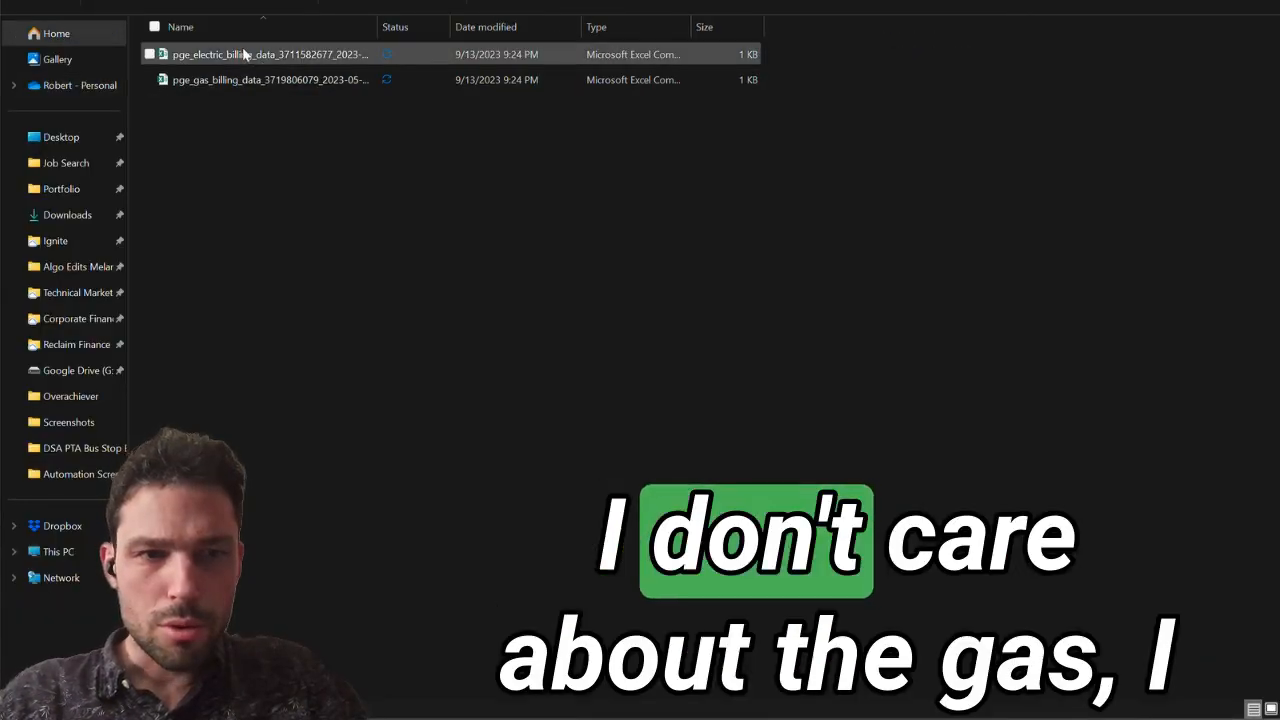
pyautogui.click(232, 54)
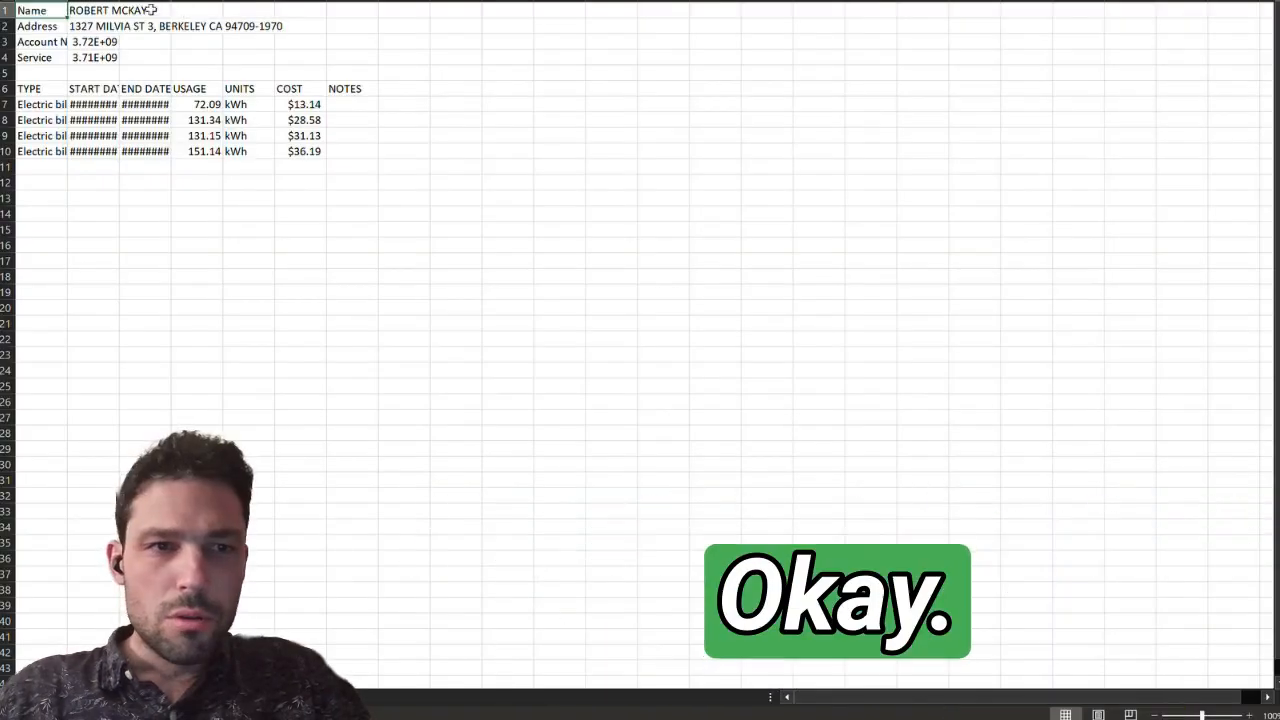
pyautogui.moveTo(100, 5); pyautogui.dragTo(137, 5)
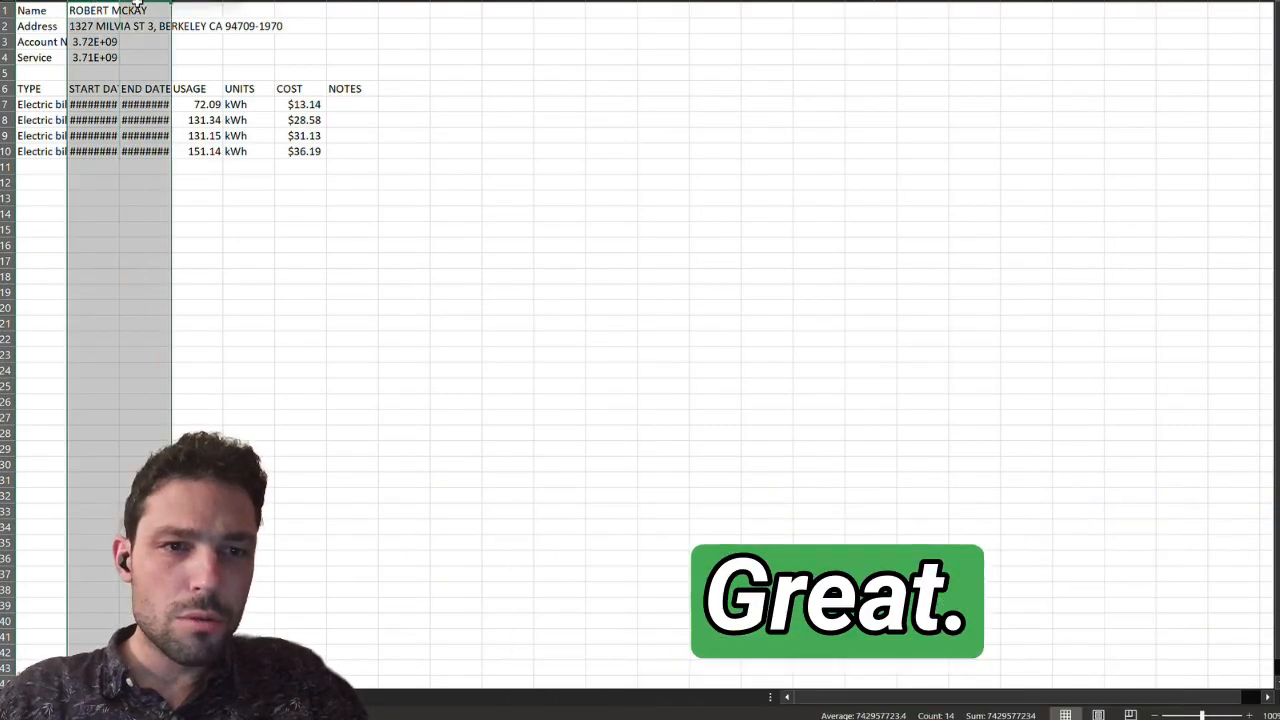
pyautogui.doubleClick(171, 2)
pyautogui.click(274, 89)
pyautogui.moveTo(288, 4); pyautogui.dragTo(279, 4)
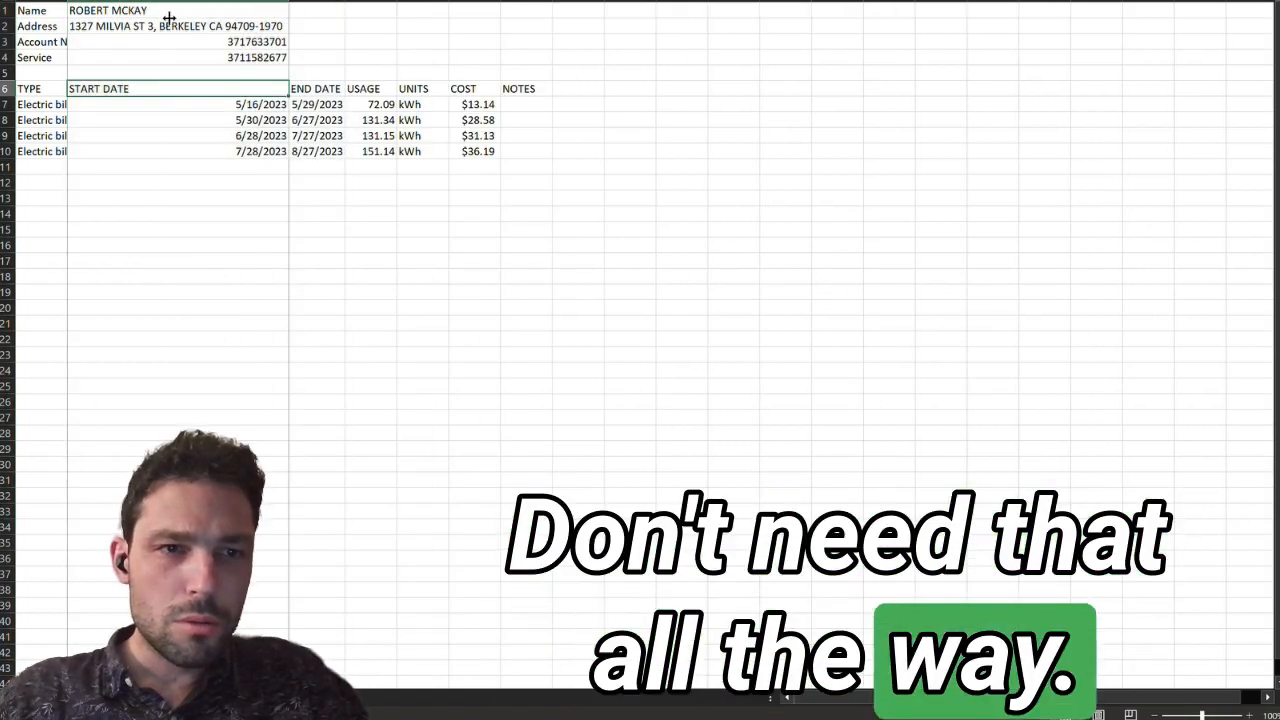
pyautogui.moveTo(169, 18); pyautogui.dragTo(156, 18)
pyautogui.click(185, 261)
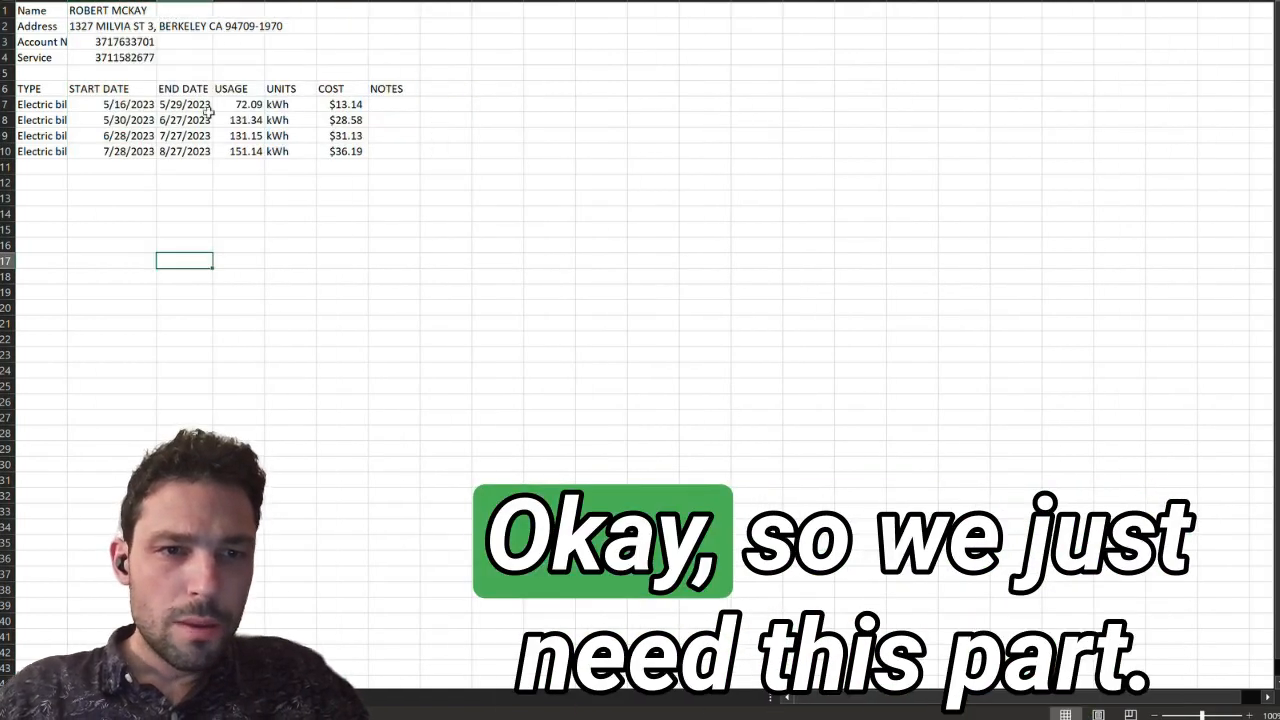
pyautogui.click(245, 106)
# Step: Copy the CSV's START DATE, END DATE and USAGE table into L3 of the Footprint Tracker's Power sheet, under the title "Faster Power: PG&E" in L2
pyautogui.moveTo(150, 90); pyautogui.dragTo(261, 152)
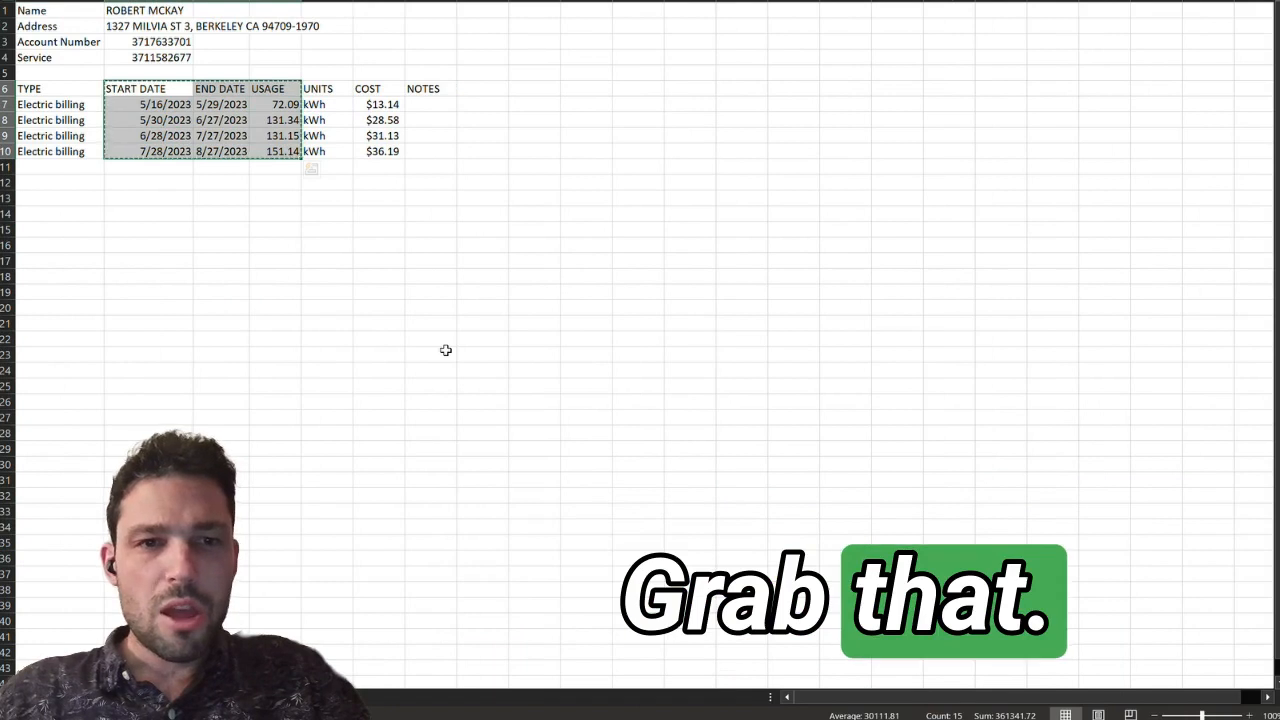
pyautogui.hotkey('ctrl', 'c')
pyautogui.click(148, 182)
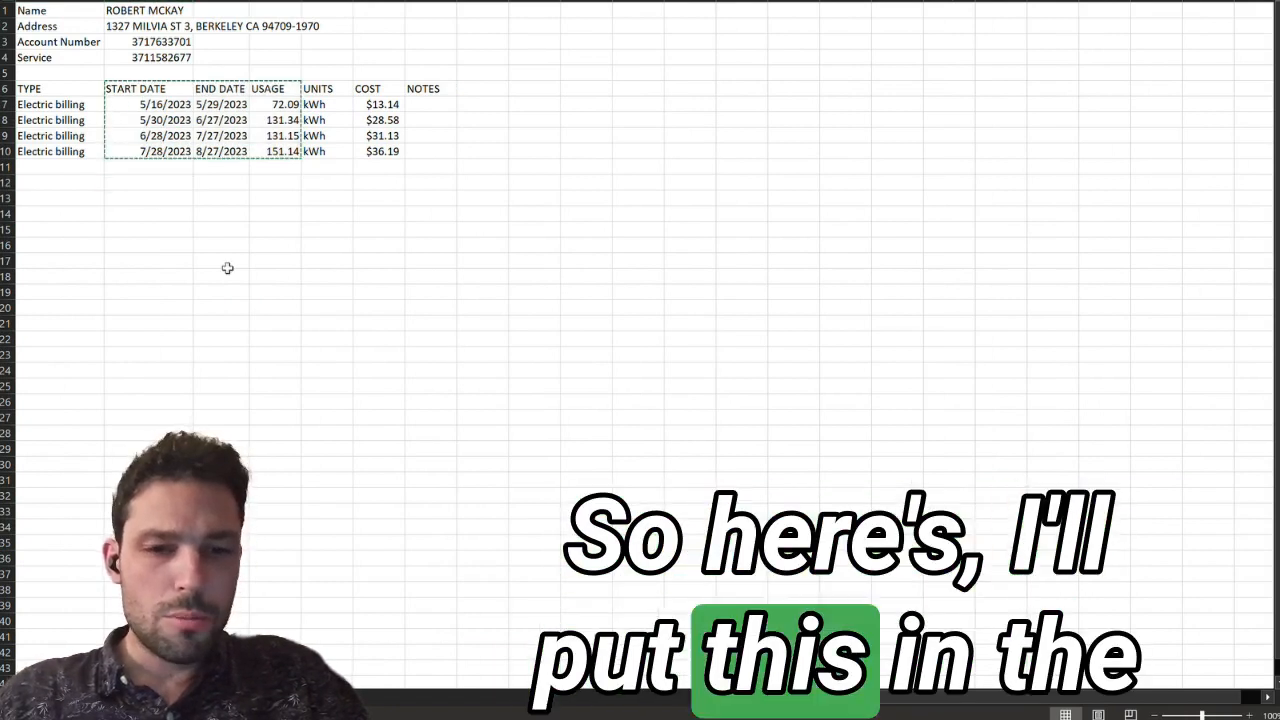
pyautogui.hotkey('alt', 'Tab')
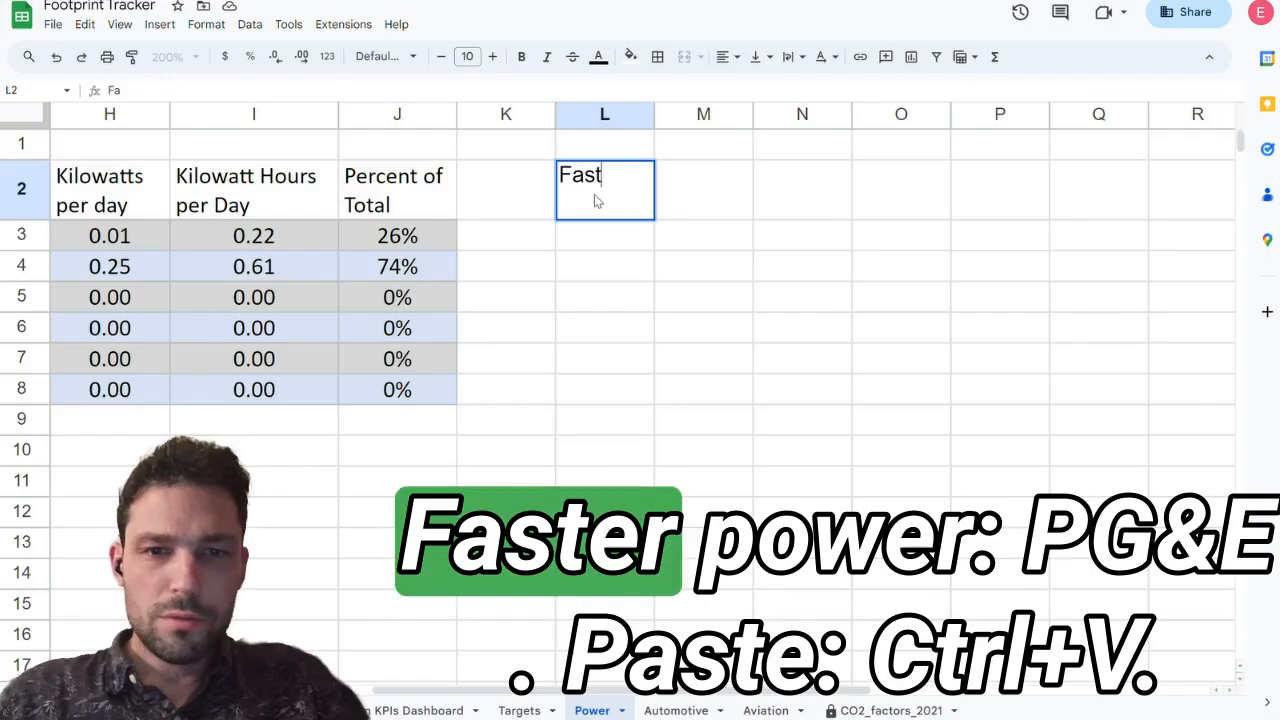
pyautogui.write('er Power: PG&E')
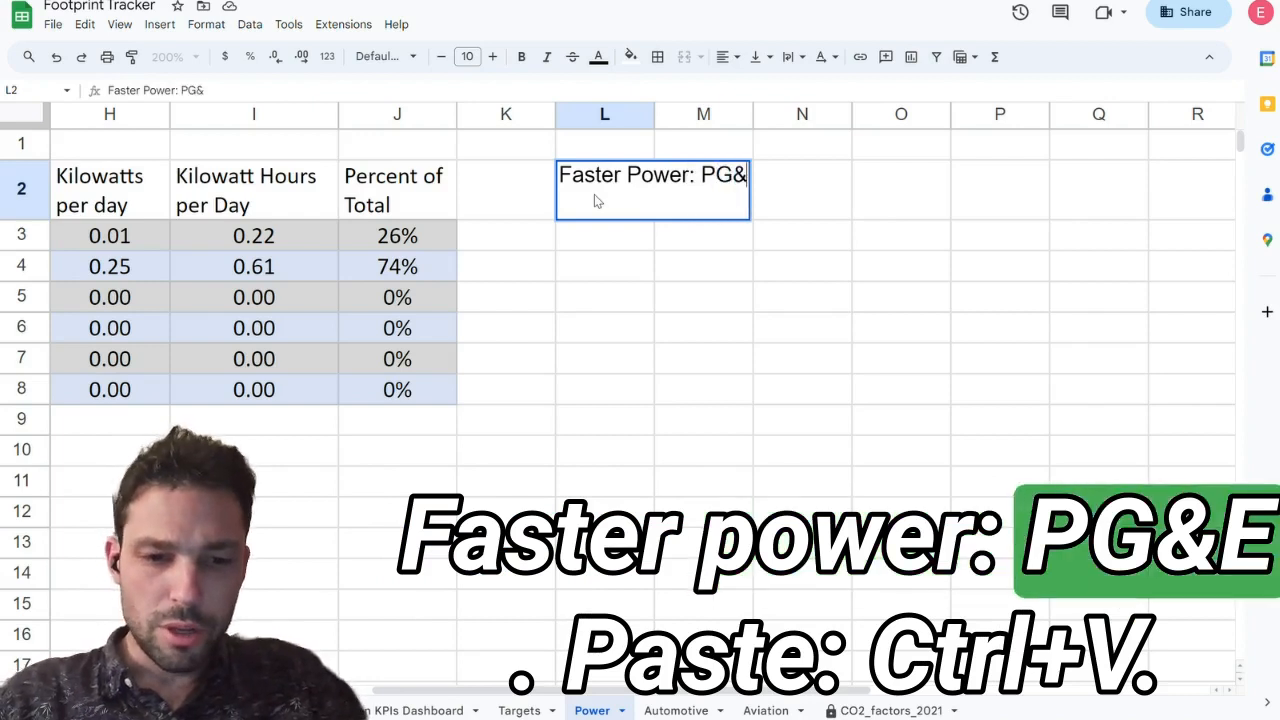
pyautogui.press('Return')
pyautogui.hotkey('ctrl', 'v')
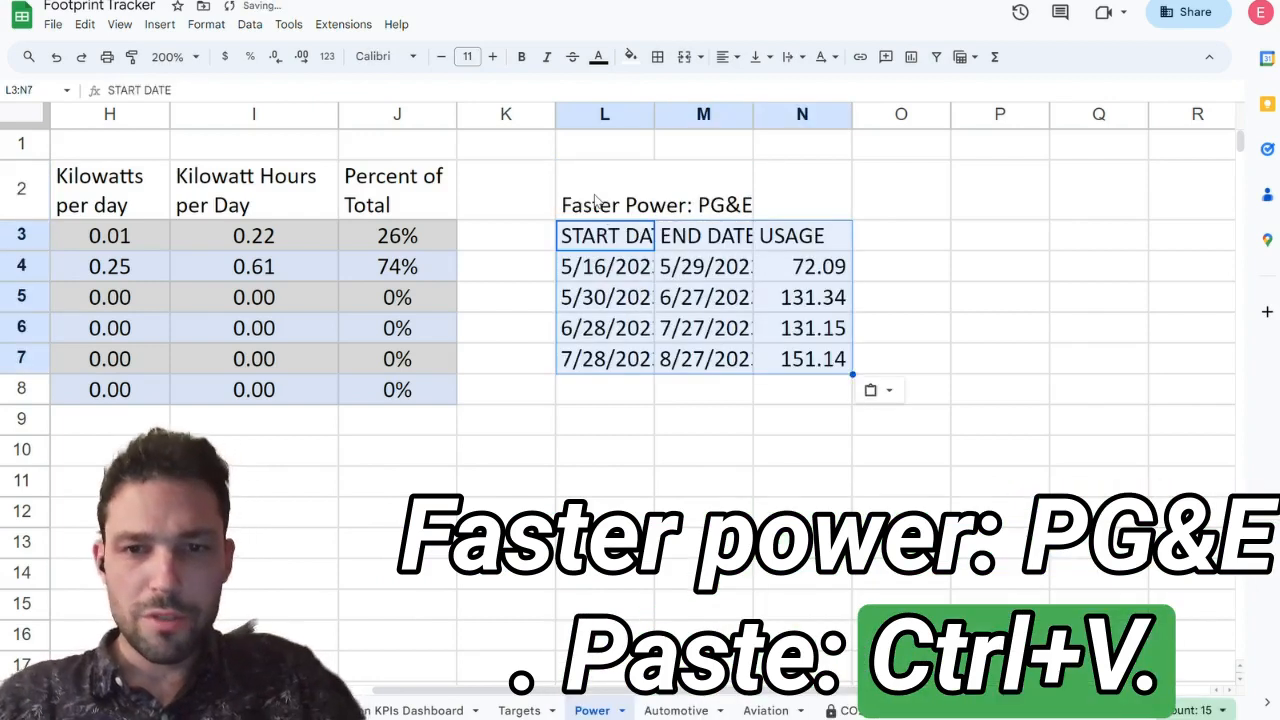
# Step: Move the PG&E title and billing table up one row to start at L1, and fit the widths of columns L to N
pyautogui.moveTo(595, 200); pyautogui.dragTo(805, 358)
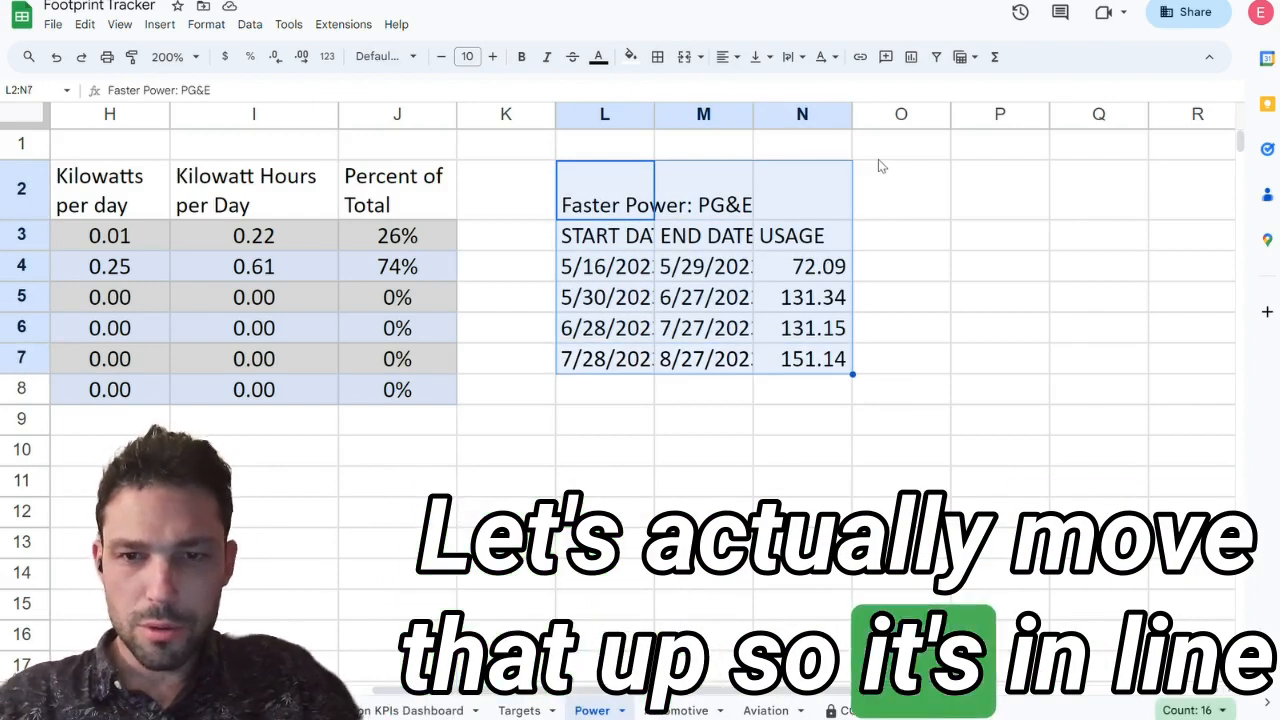
pyautogui.hotkey('ctrl', 'x')
pyautogui.click(601, 153)
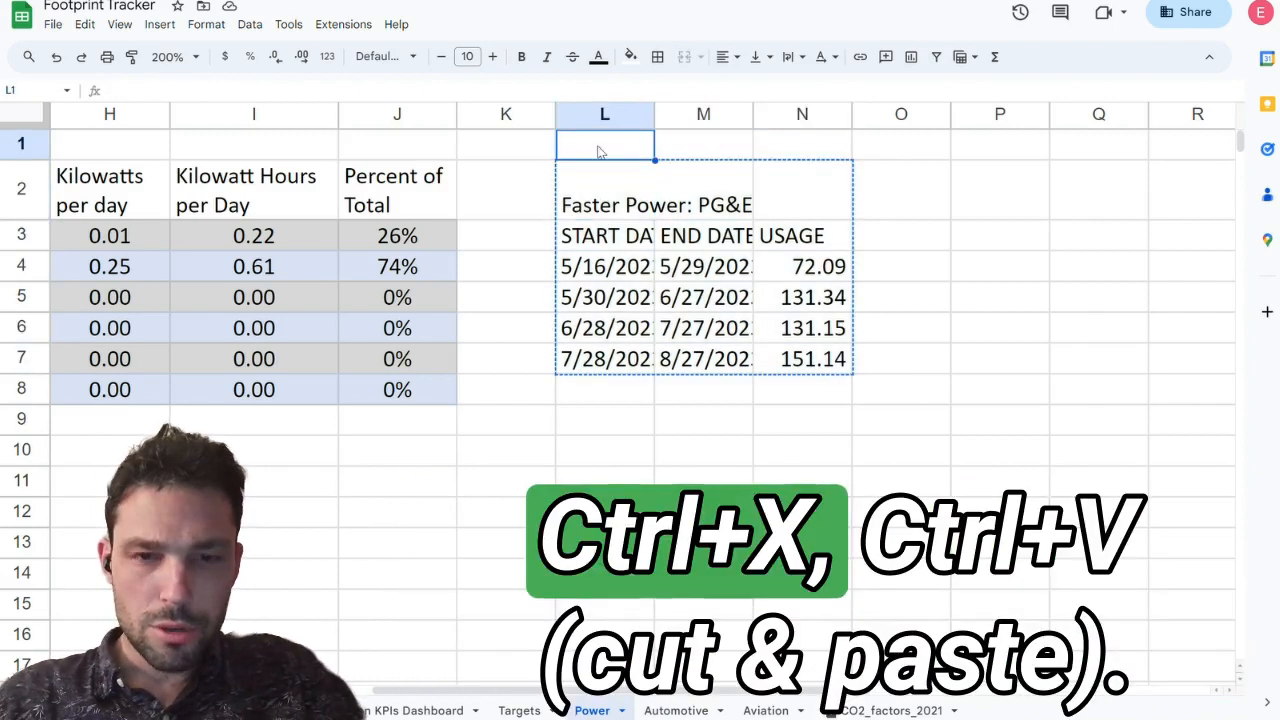
pyautogui.hotkey('ctrl', 'v')
pyautogui.moveTo(759, 116); pyautogui.dragTo(690, 130)
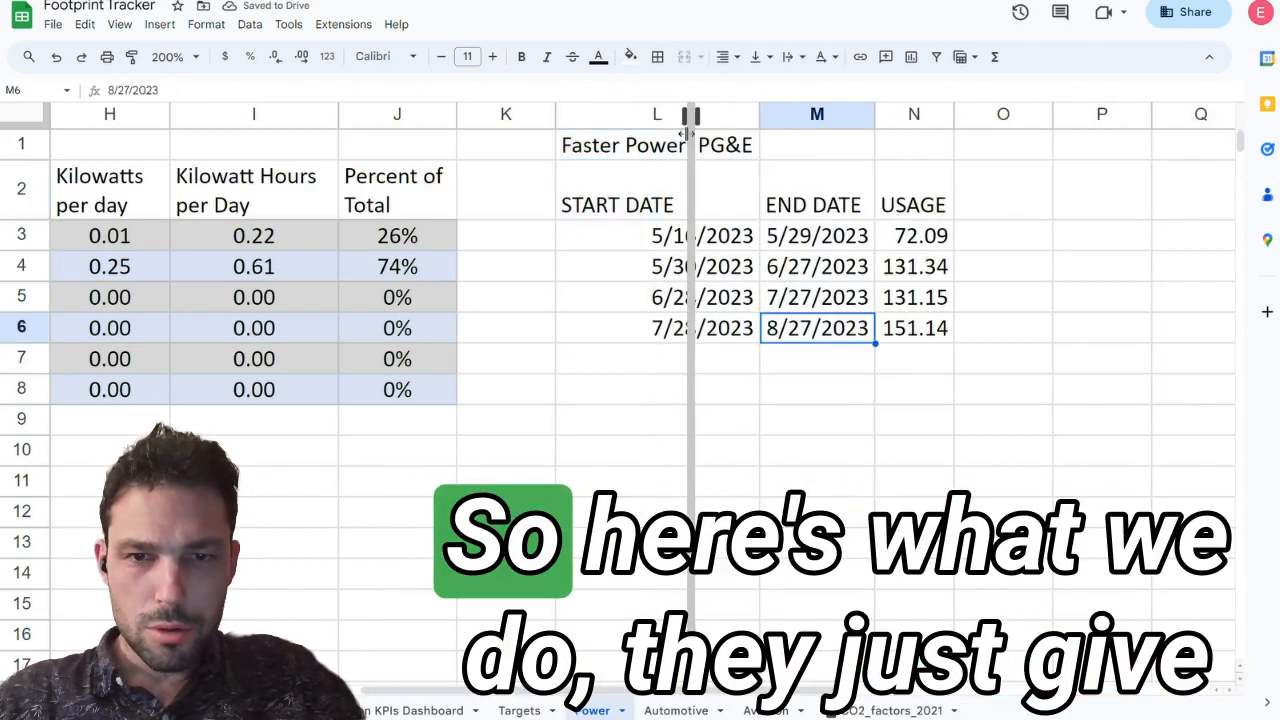
pyautogui.click(748, 266)
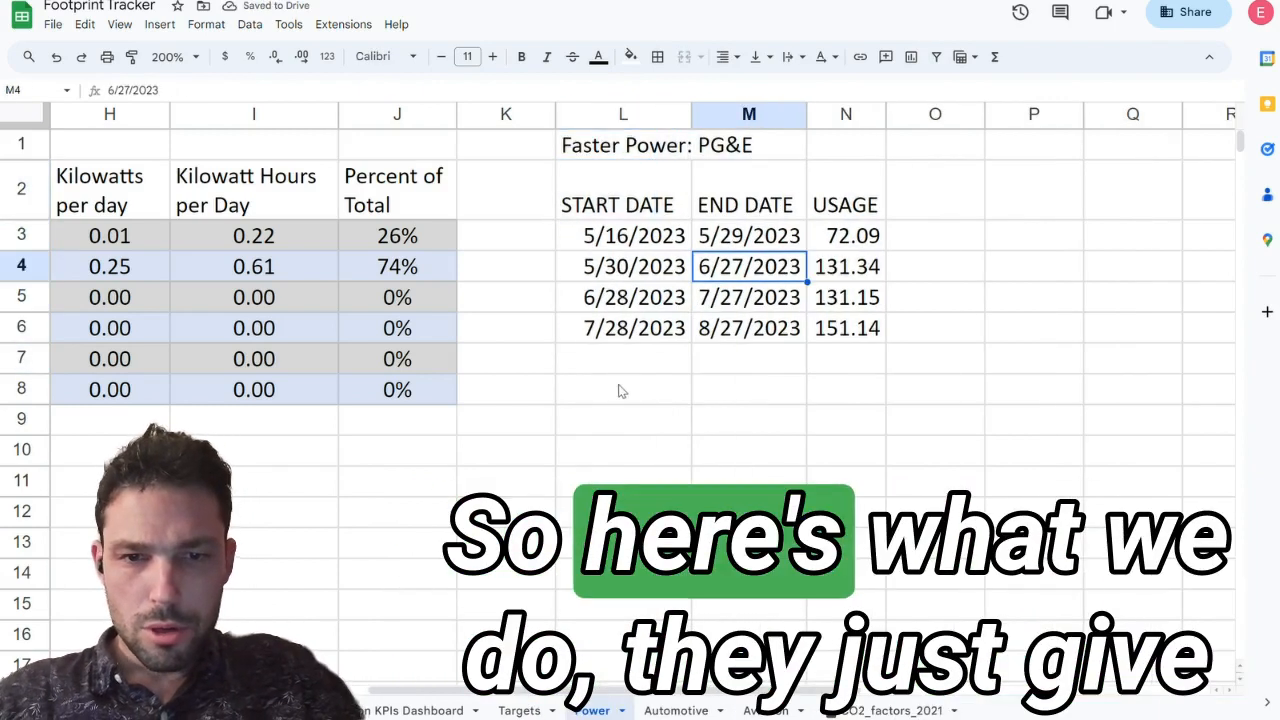
pyautogui.click(618, 393)
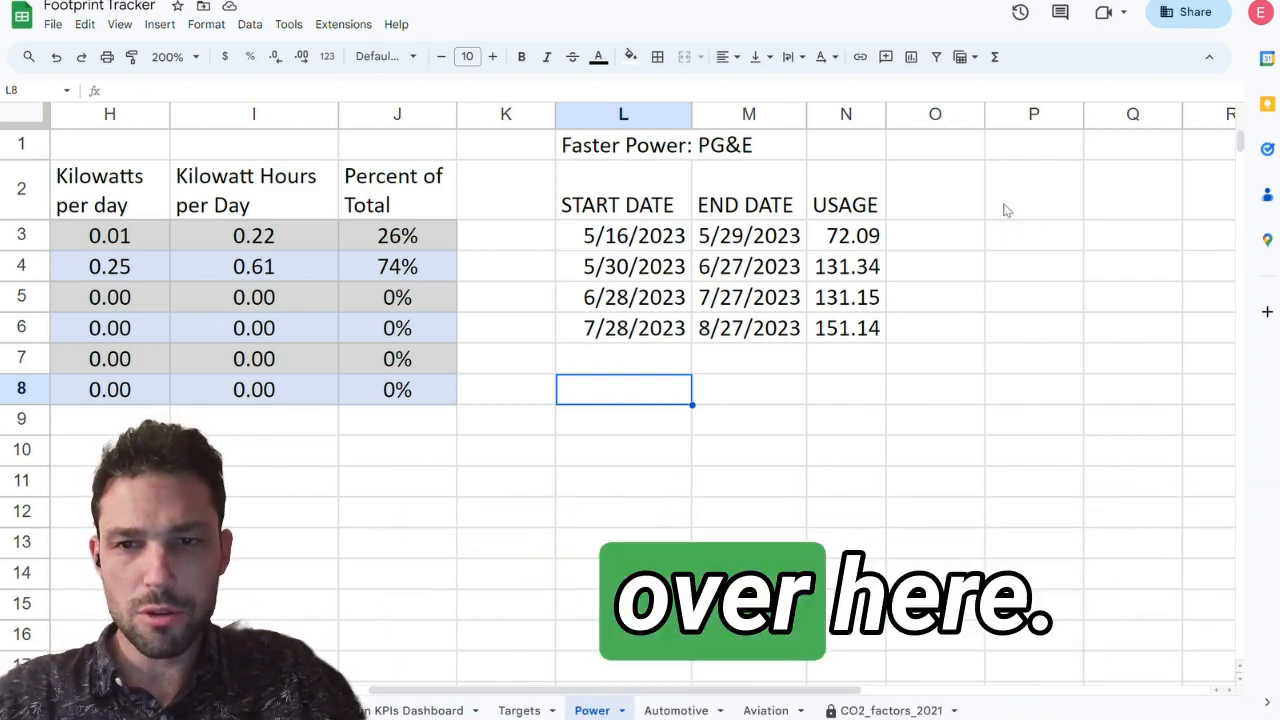
# Step: Add the headers "Annualized", "Fam Size" and "Per Cap" in P2:R2 and extend the usage header to "USAGE (kWh)"
pyautogui.click(1010, 206)
pyautogui.write('Annualize')
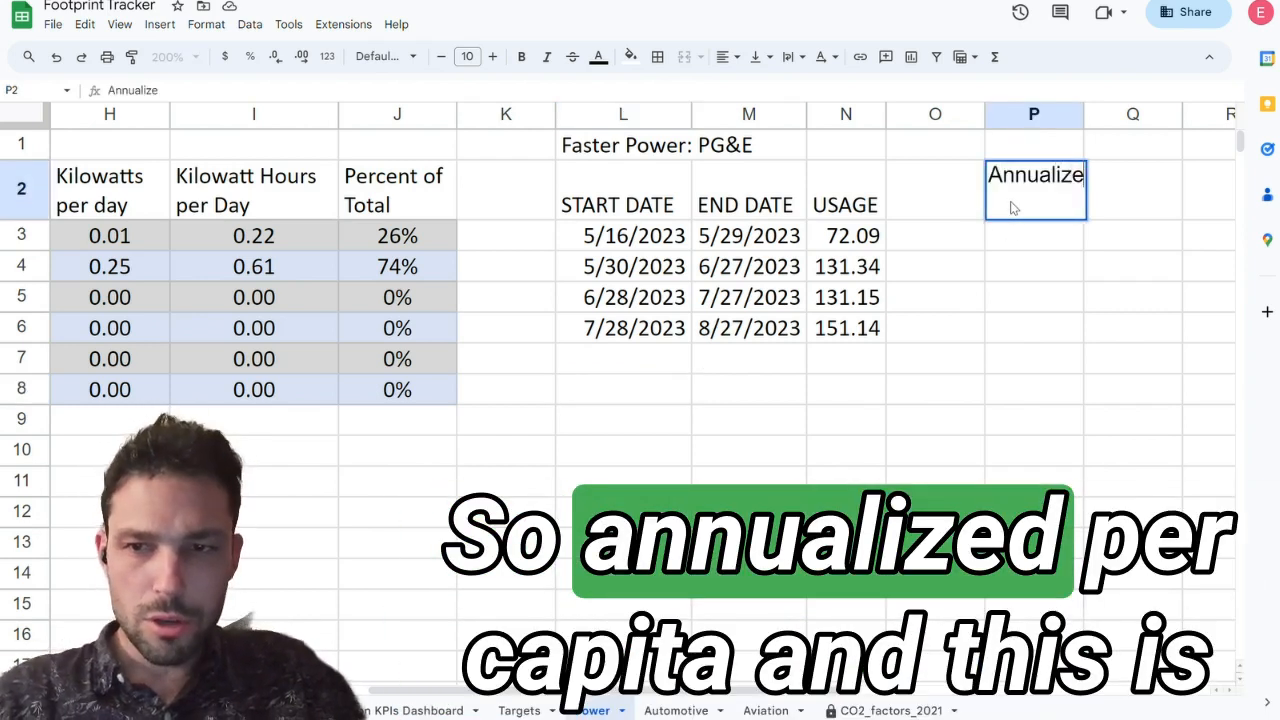
pyautogui.press('Tab')
pyautogui.write('Per Cap')
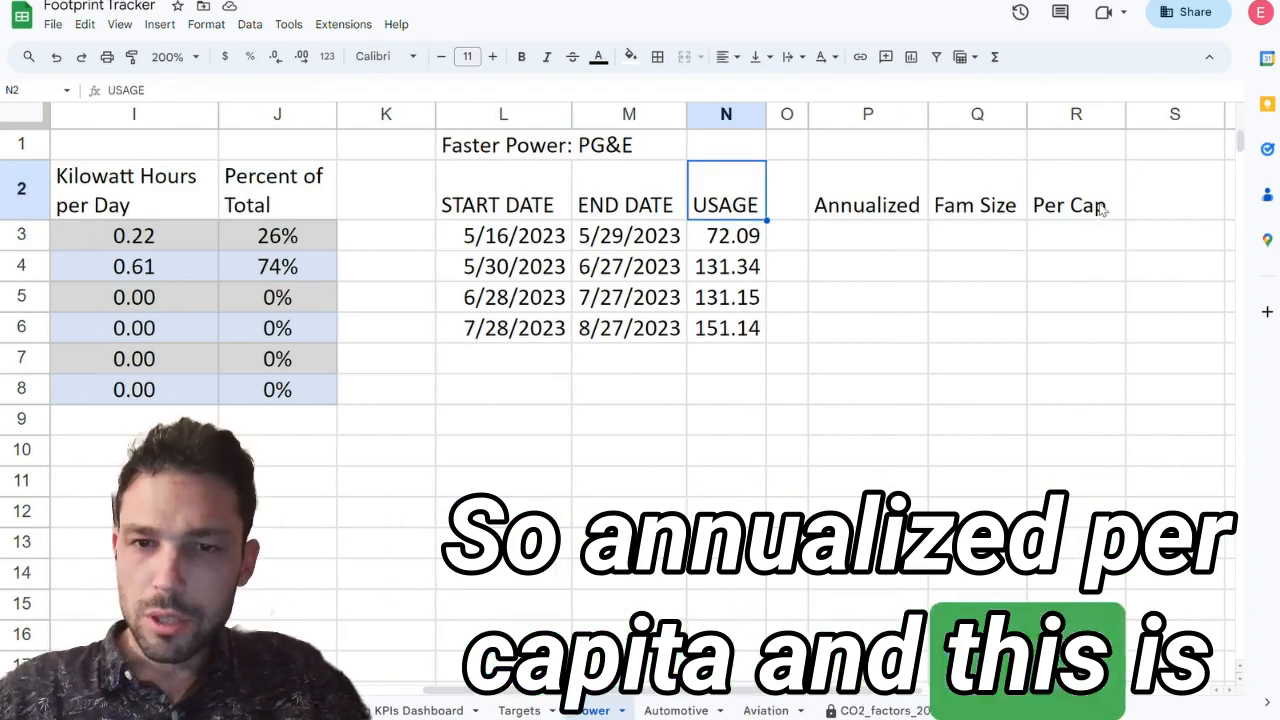
pyautogui.click(789, 88)
pyautogui.write('(kWh)')
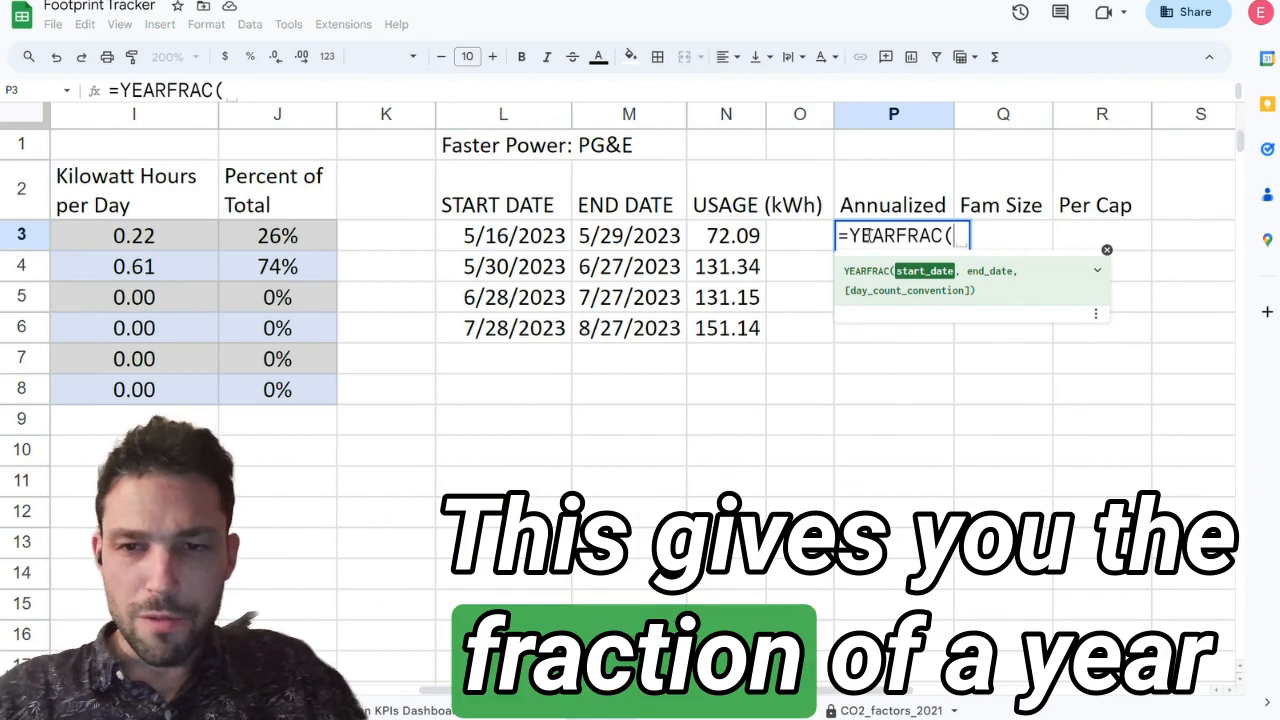
# Step: Complete =YEARFRAC(L3,M3) in P3 under Annualized and fill it down to P6
pyautogui.click(505, 237)
pyautogui.write(',')
pyautogui.click(630, 235)
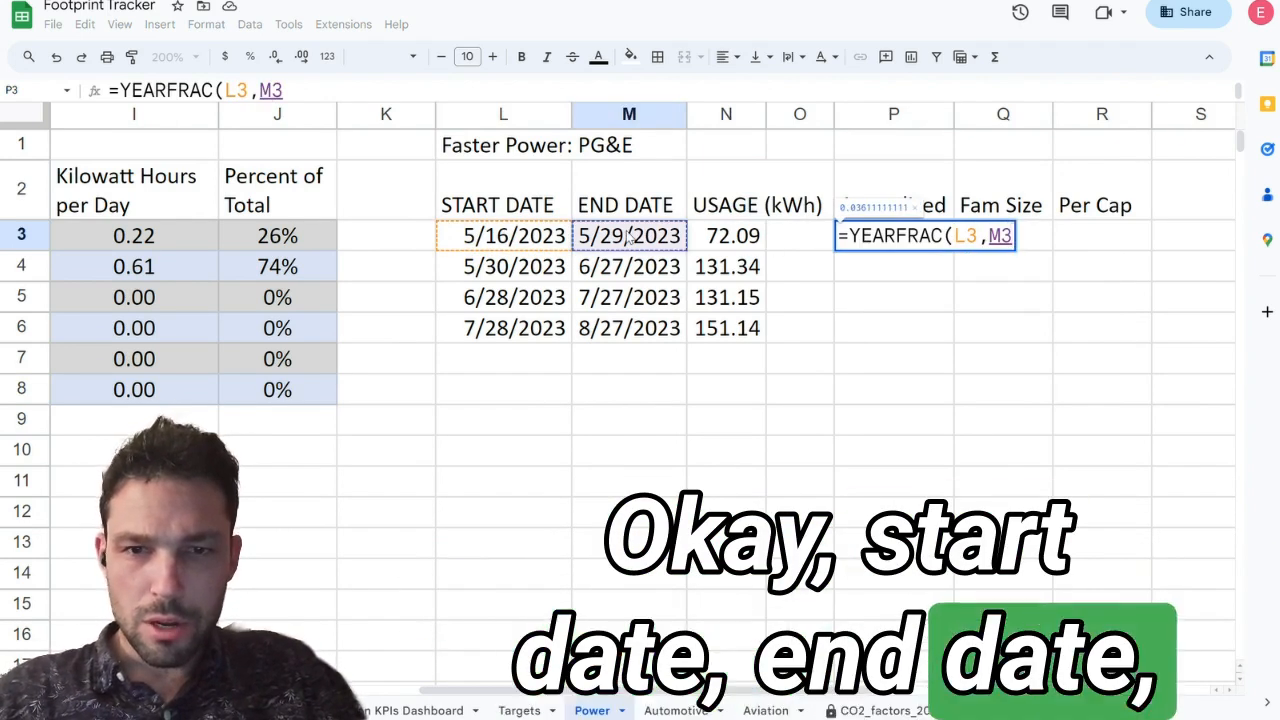
pyautogui.write(',')
pyautogui.press('BackSpace')
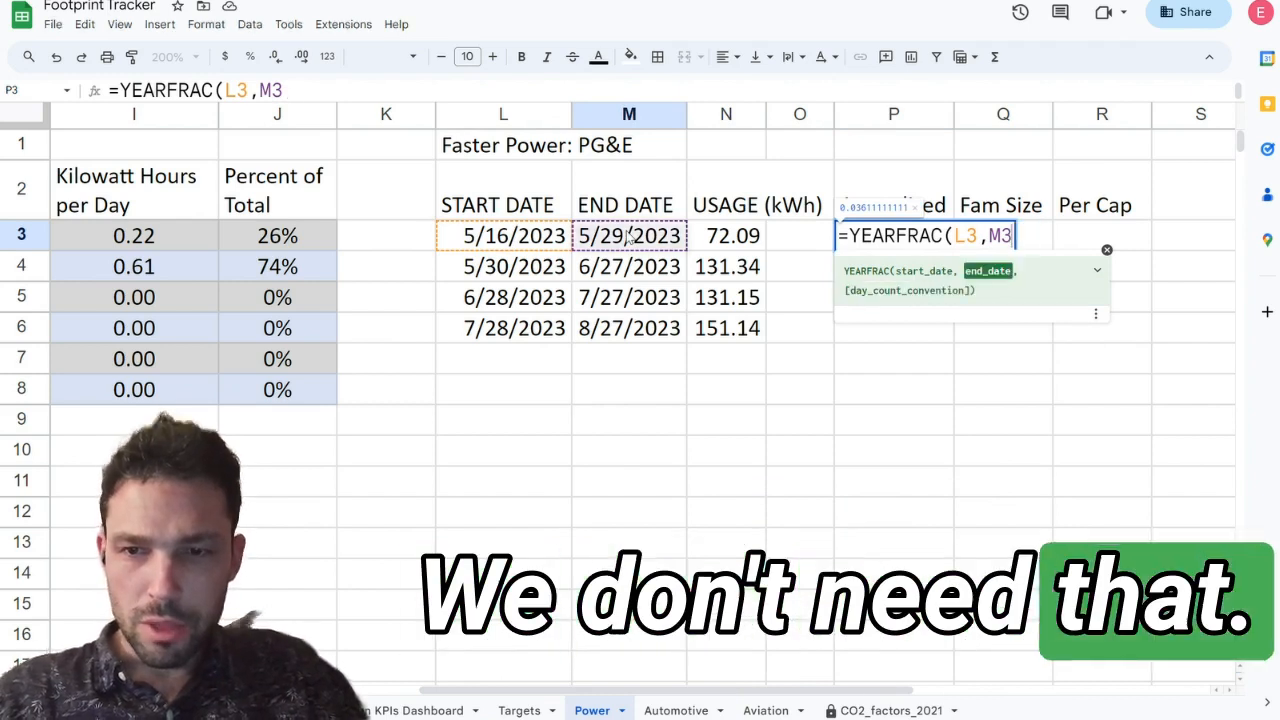
pyautogui.press('Return')
pyautogui.hotkey('shift', 'Up')
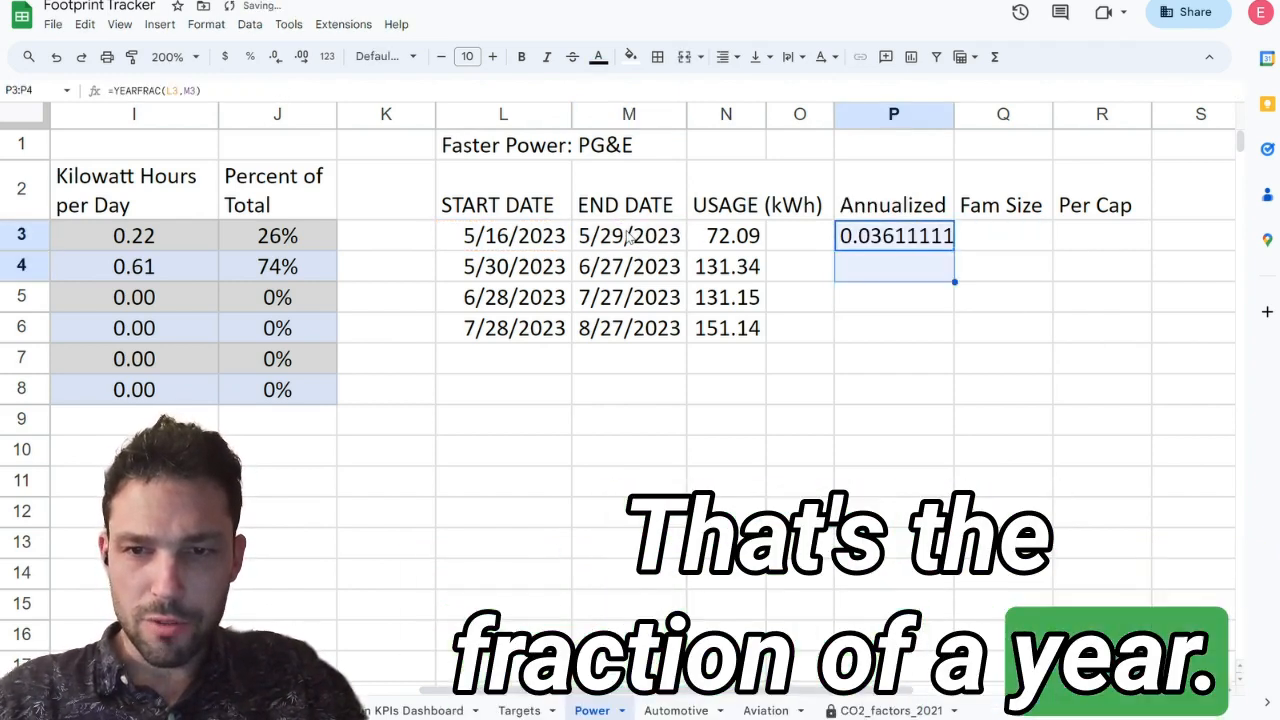
pyautogui.hotkey('shift', 'Down')
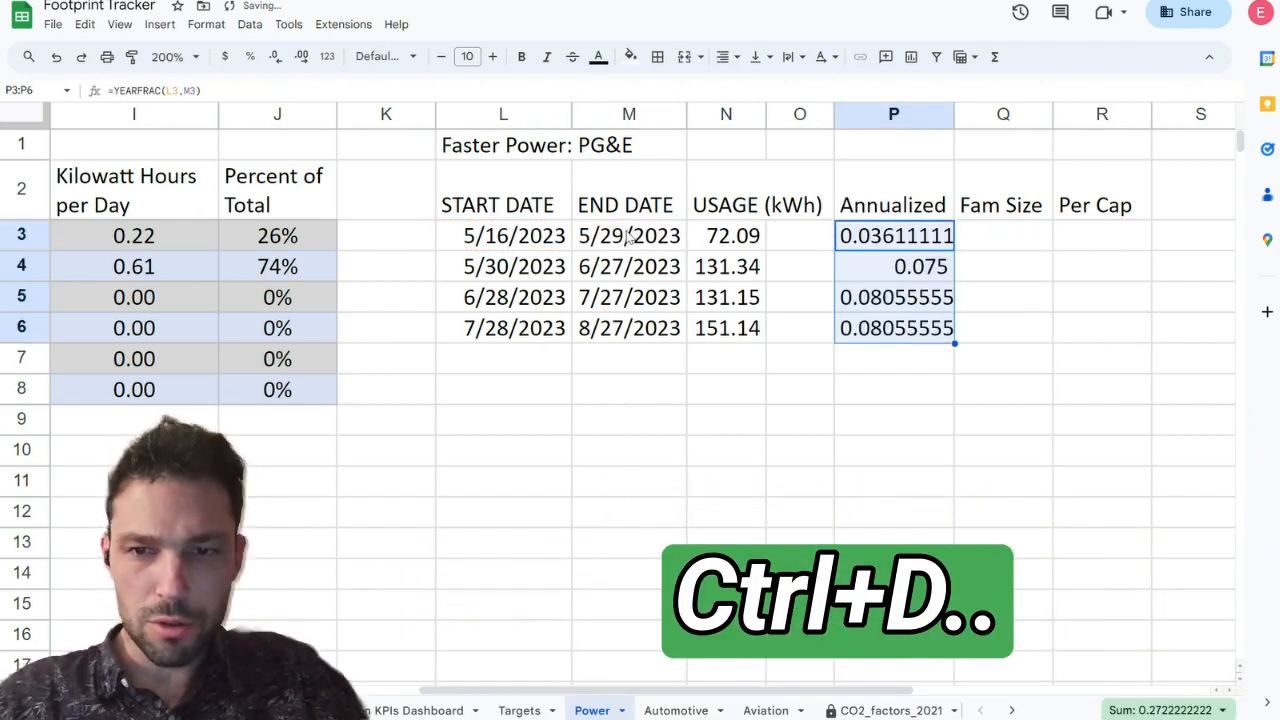
# Step: Format the year fractions in P3:P6 as percent
pyautogui.hotkey('alt', '/')
pyautogui.write('percent')
pyautogui.press('Return')
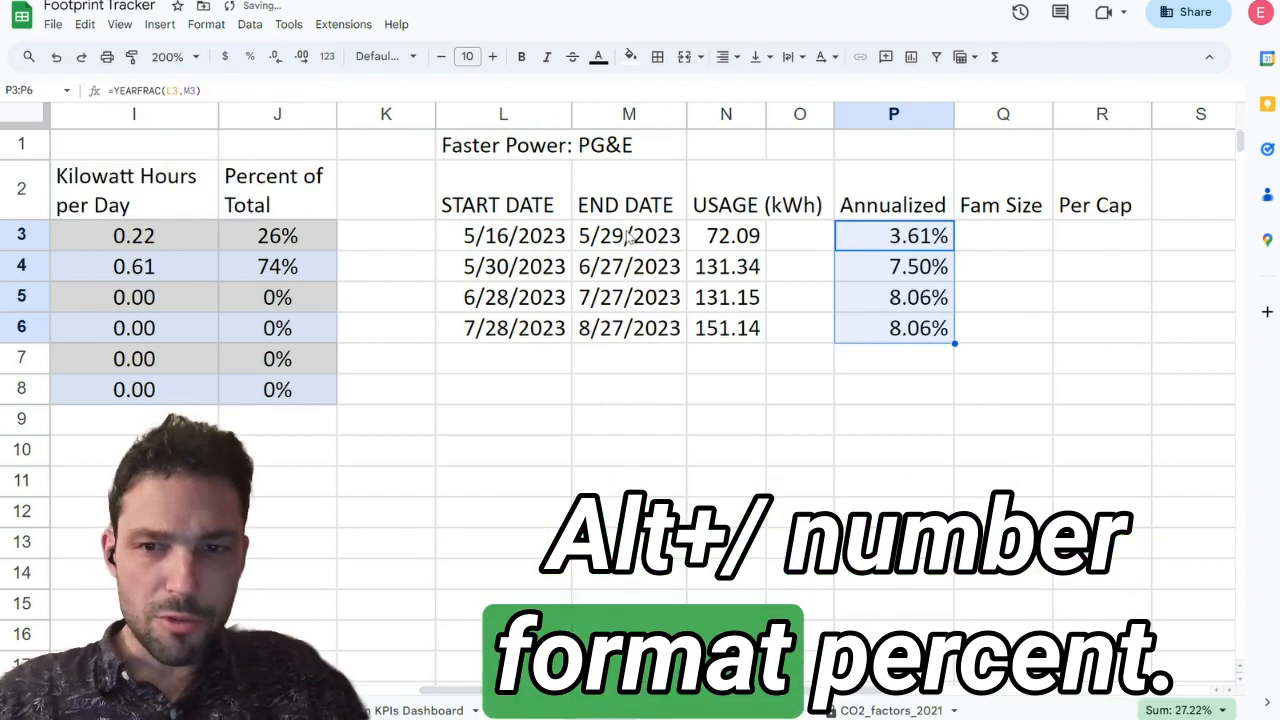
# Step: Enter a family size of 2 in Q3 and fill it down to Q6
pyautogui.press('Right')
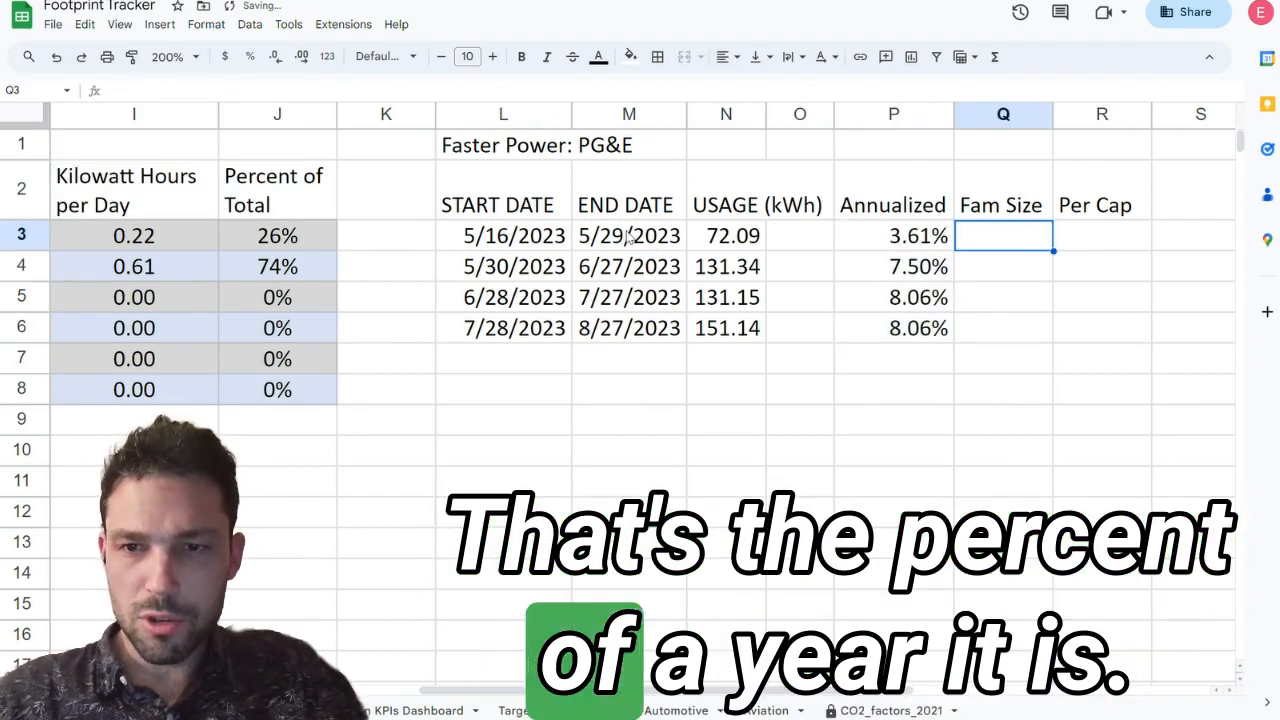
pyautogui.write('2')
pyautogui.press('Return')
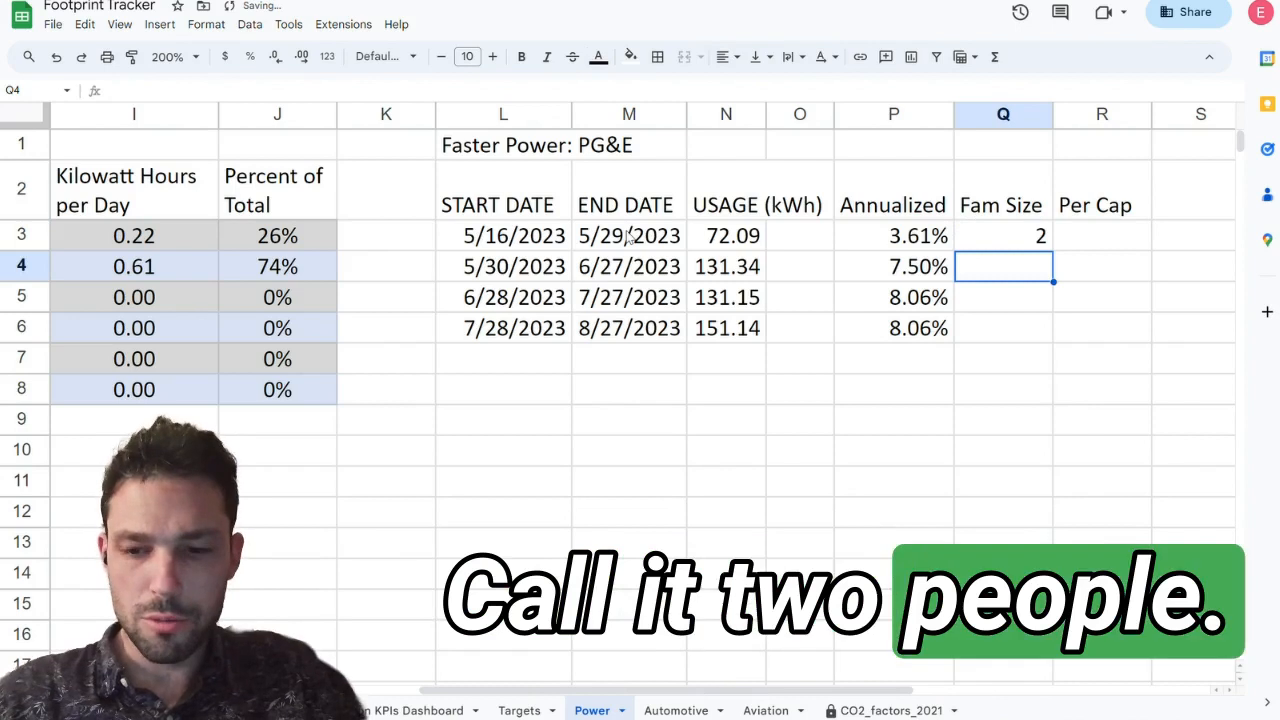
pyautogui.press('Up')
pyautogui.hotkey('shift', 'Down')
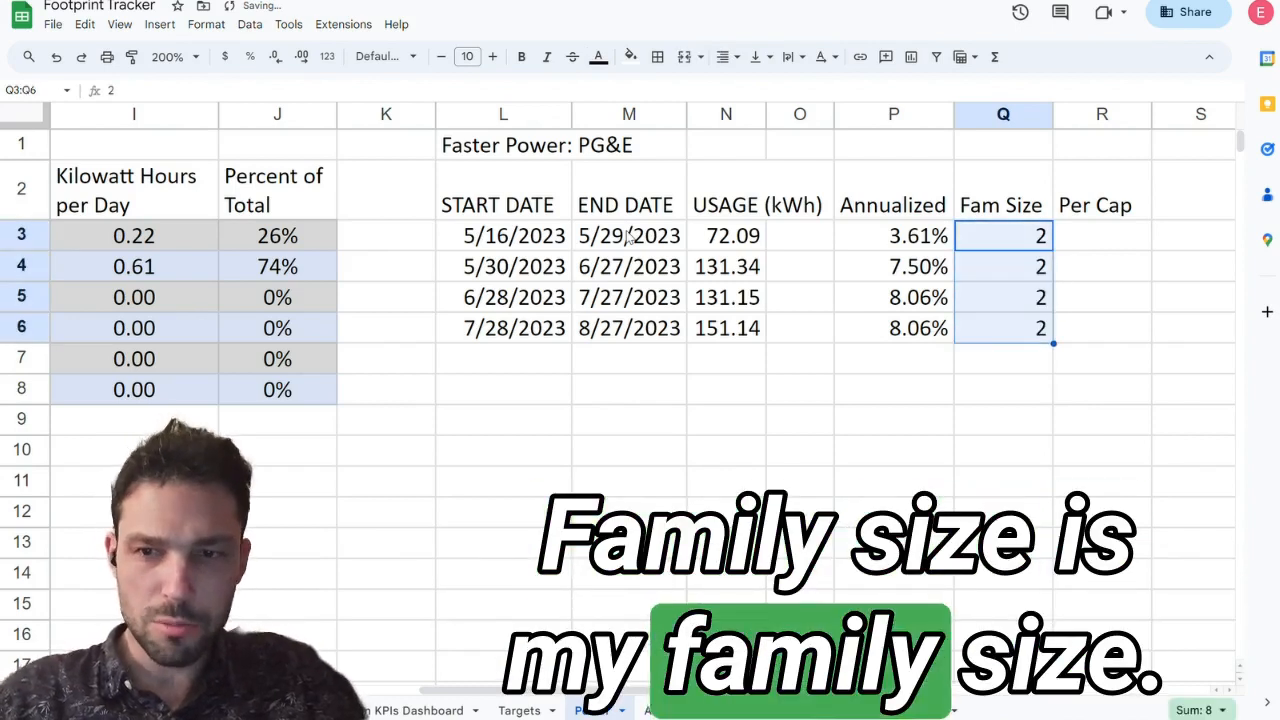
pyautogui.press('Up')
pyautogui.press('Down')
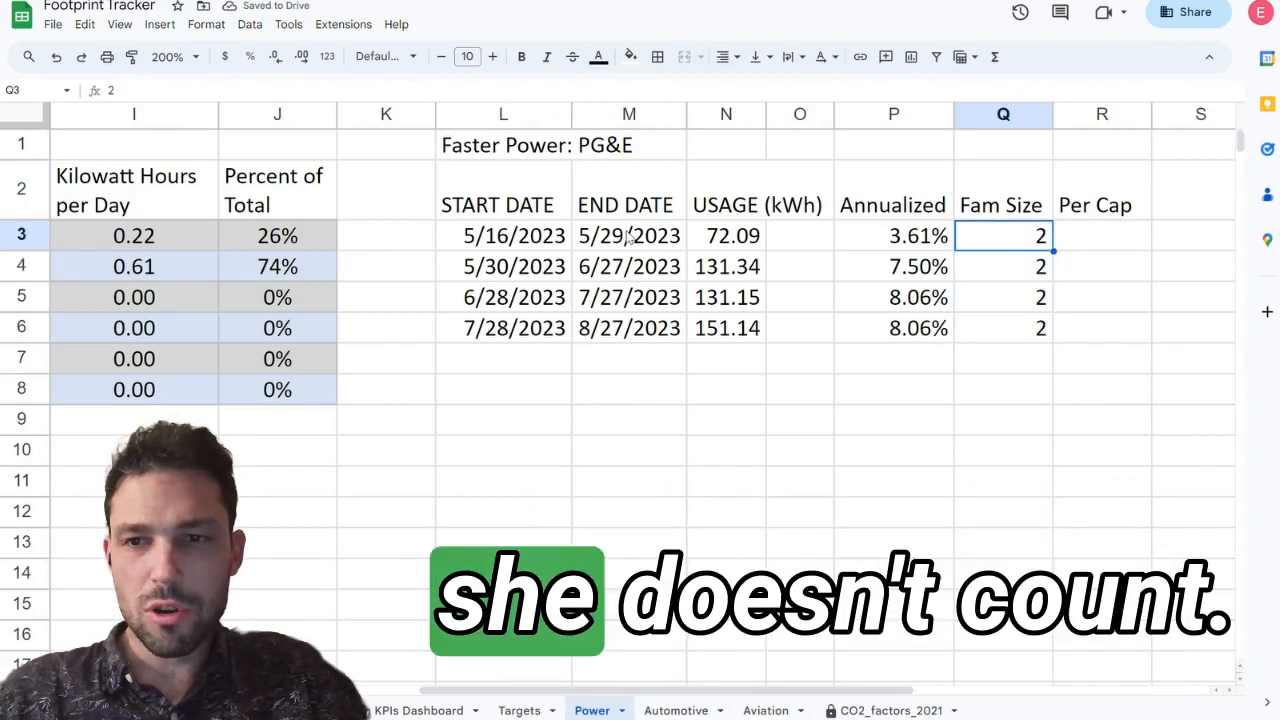
pyautogui.press('Right')
pyautogui.write('=')
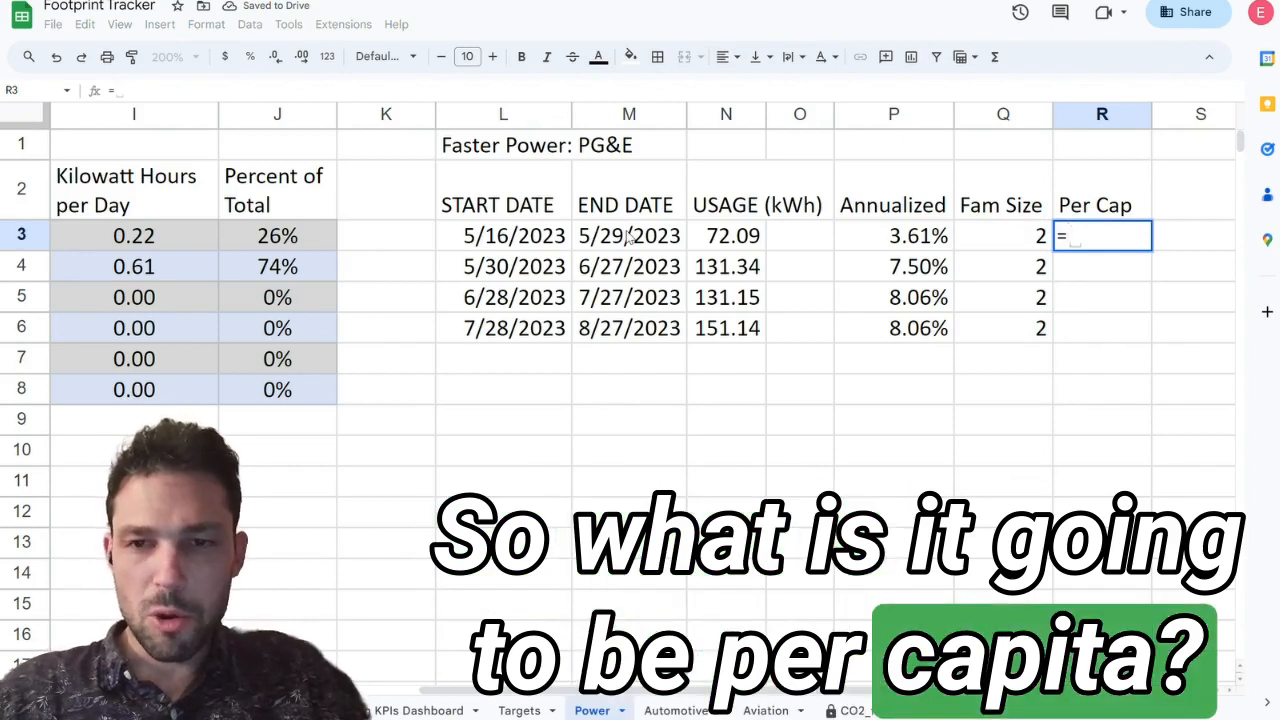
pyautogui.press('Escape')
pyautogui.press('Down')
pyautogui.press('Left')
pyautogui.press('Left')
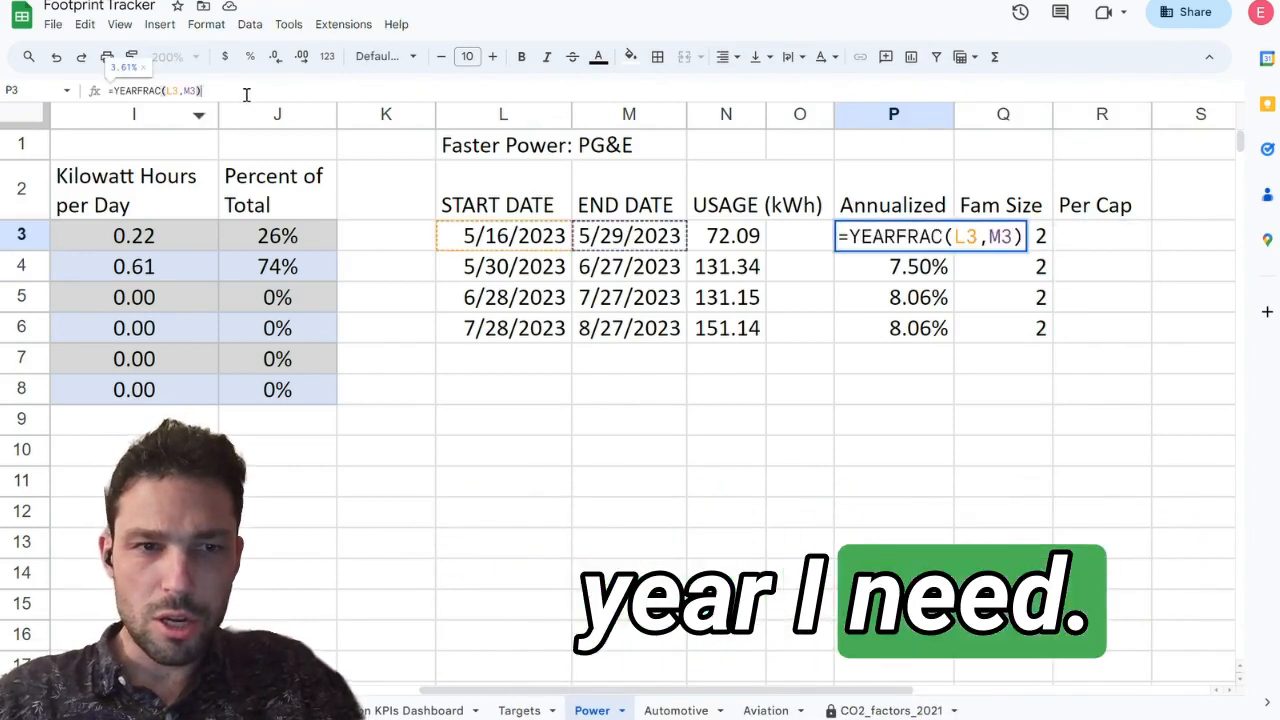
pyautogui.press('Return')
pyautogui.press('Up')
pyautogui.press('Left')
pyautogui.press('Left')
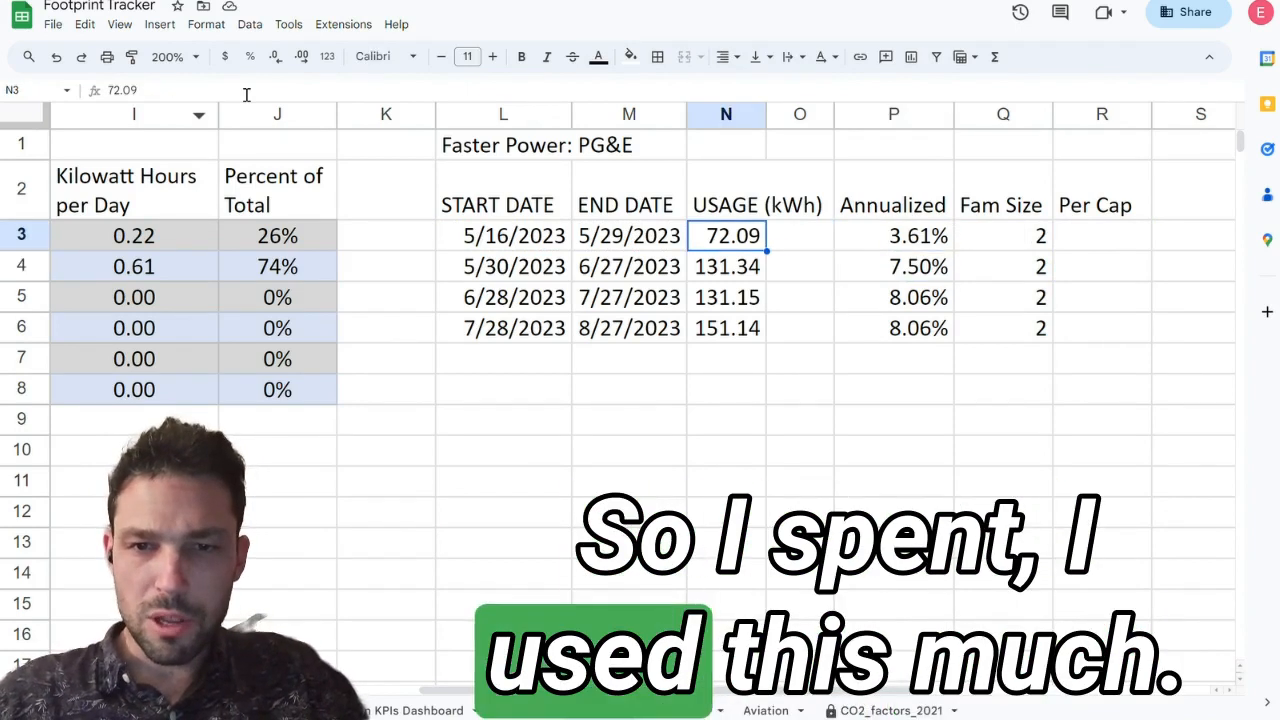
pyautogui.press('Right')
pyautogui.press('Right')
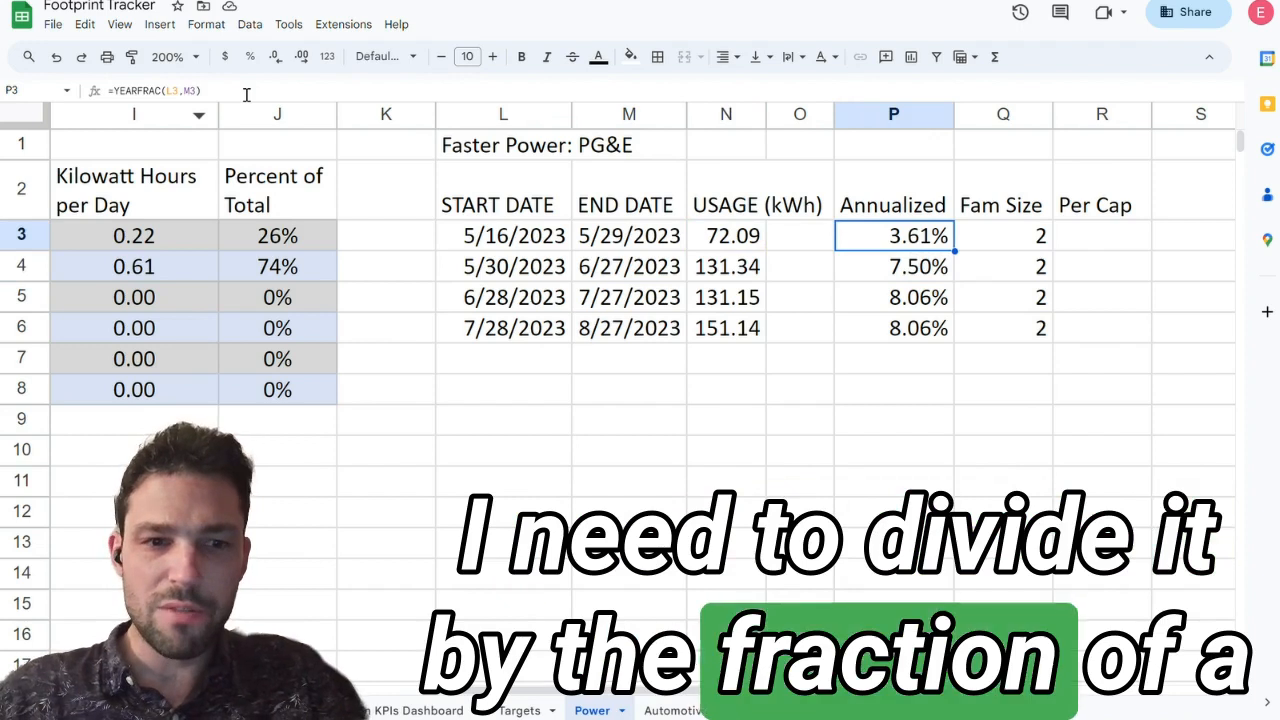
# Step: Change the Annualized formula in P3 to =N3/YEARFRAC(L3,M3) so the usage is divided by the fraction of a year
pyautogui.click(246, 95)
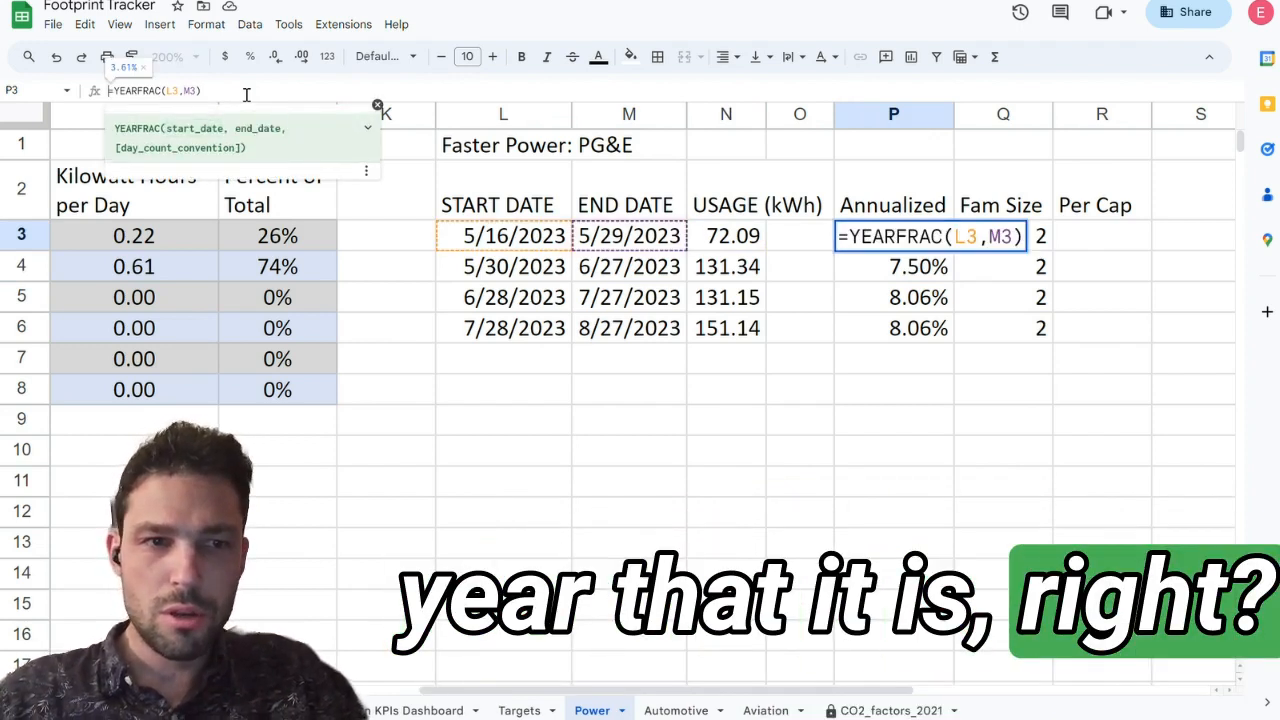
pyautogui.click(745, 243)
pyautogui.write('/')
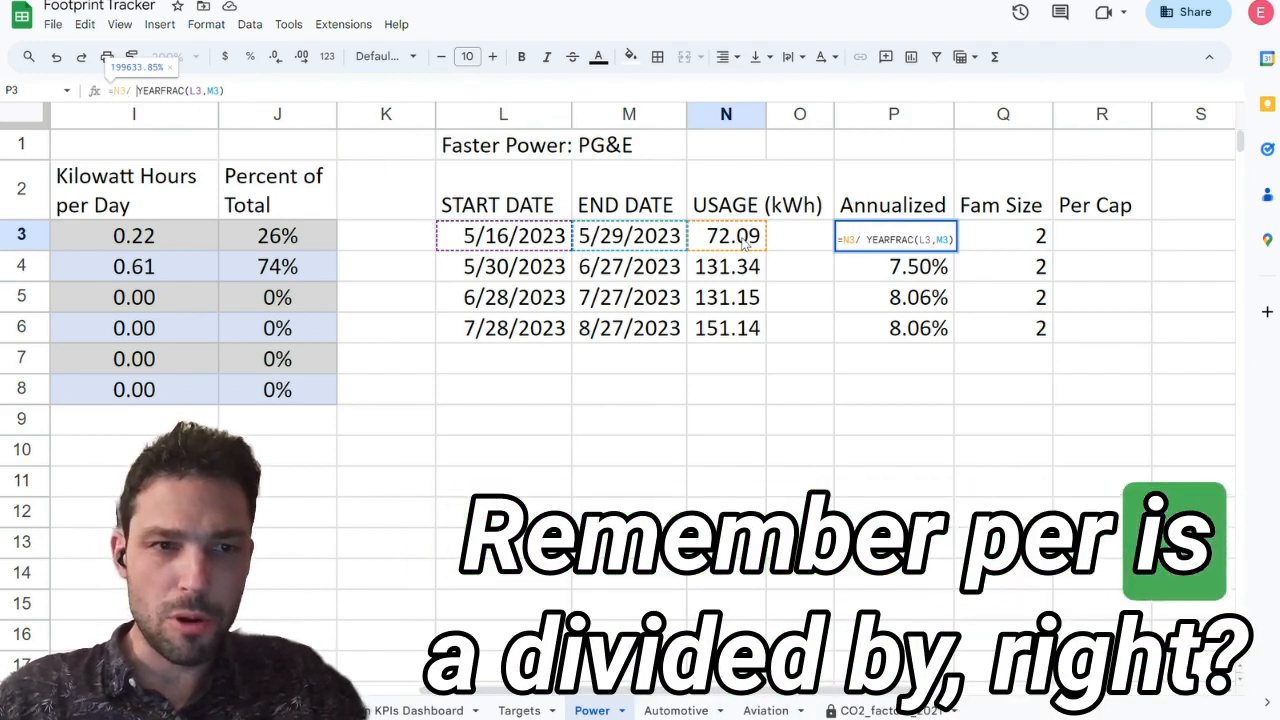
pyautogui.press('Delete')
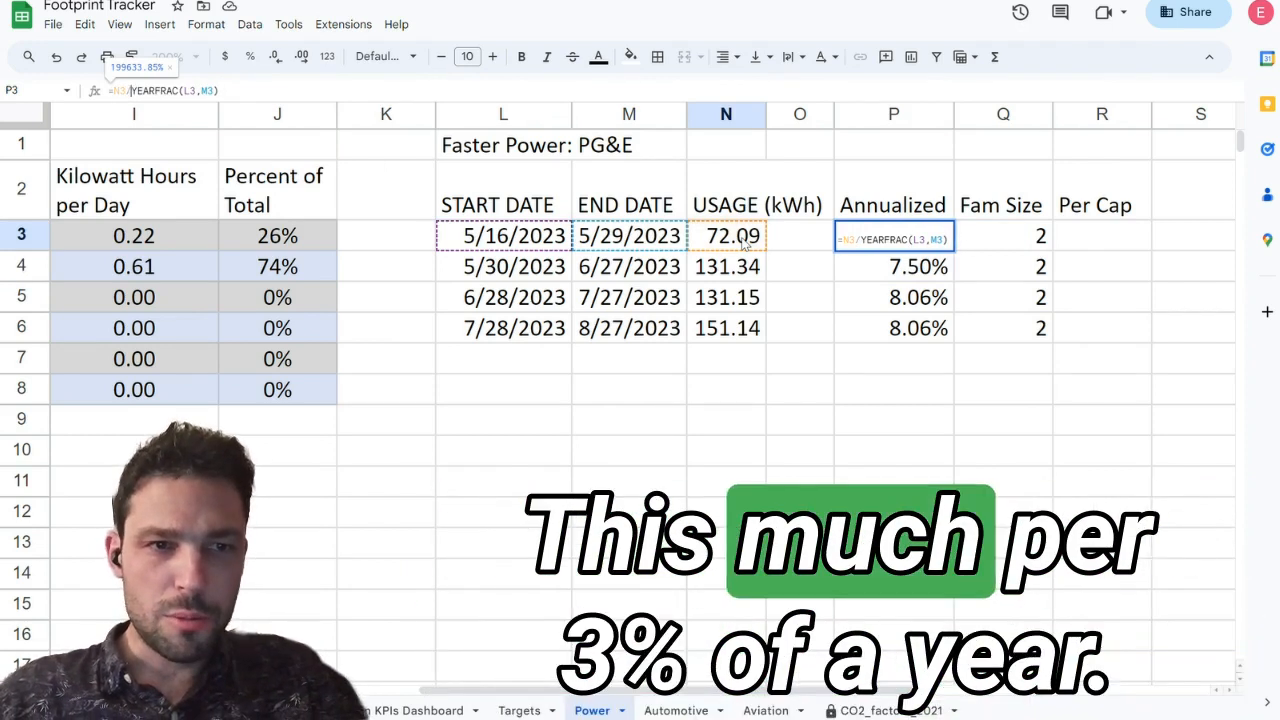
pyautogui.press('Return')
pyautogui.press('Up')
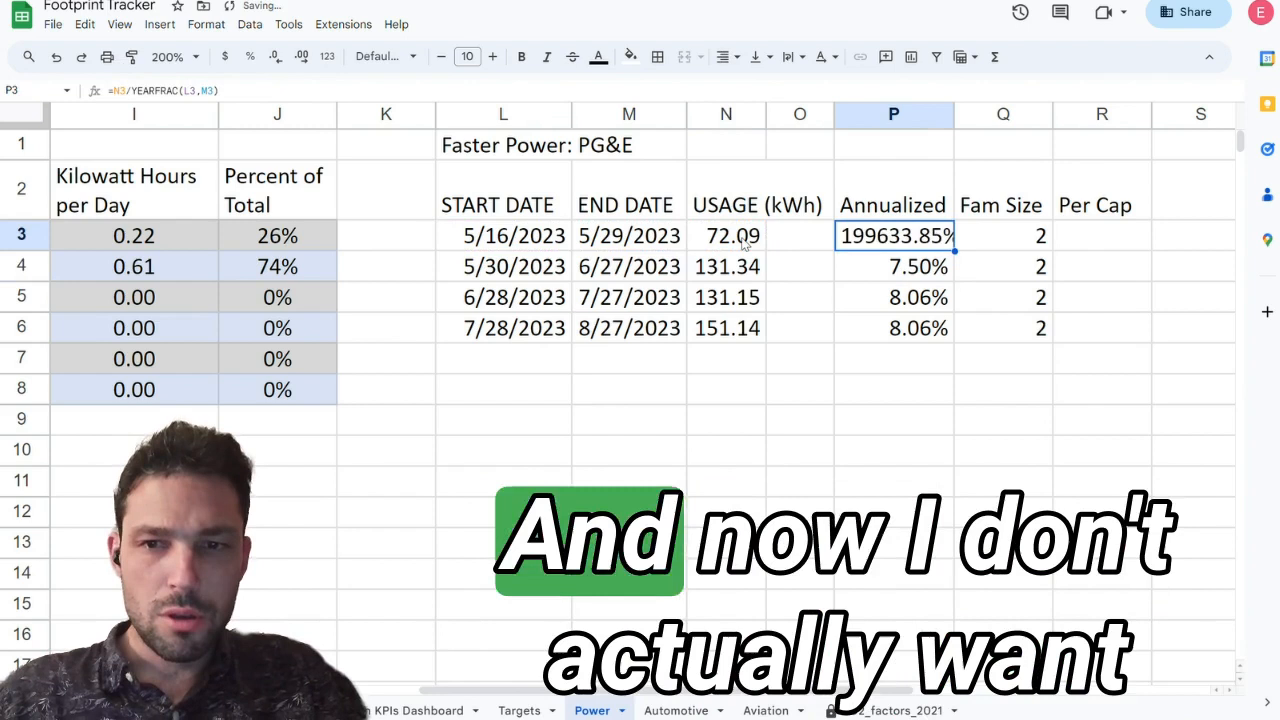
# Step: Format the Annualized values in P3:P6 as numbers with no decimal places
pyautogui.hotkey('ctrl', 'shift', 'Down')
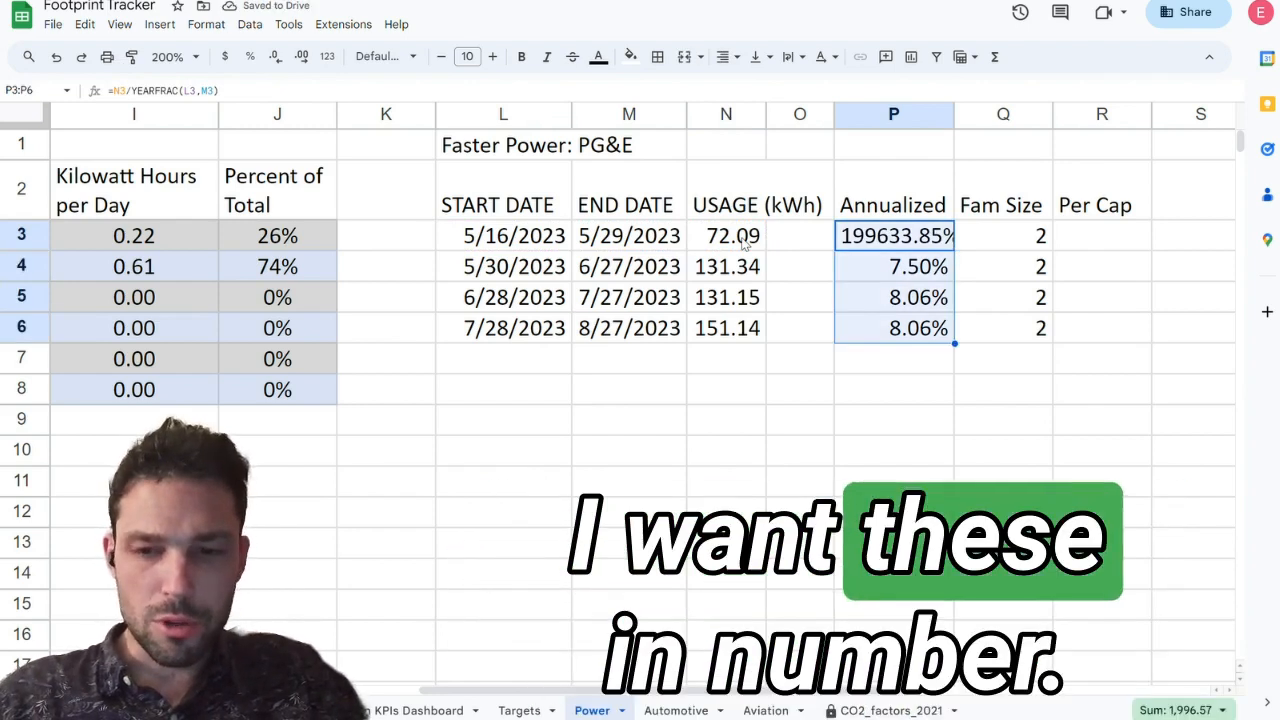
pyautogui.hotkey('alt', '/')
pyautogui.write('number')
pyautogui.press('Down')
pyautogui.press('Down')
pyautogui.press('Down')
pyautogui.press('Return')
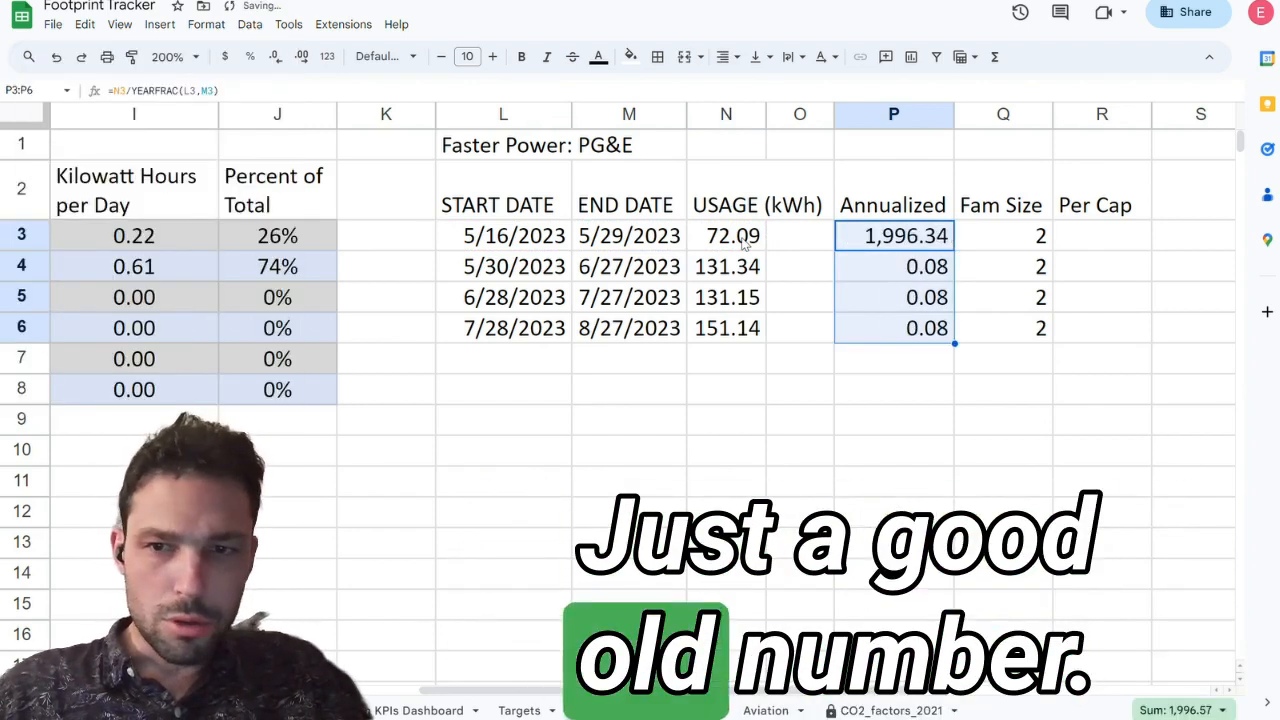
pyautogui.click(278, 57)
pyautogui.click(278, 57)
pyautogui.click(925, 278)
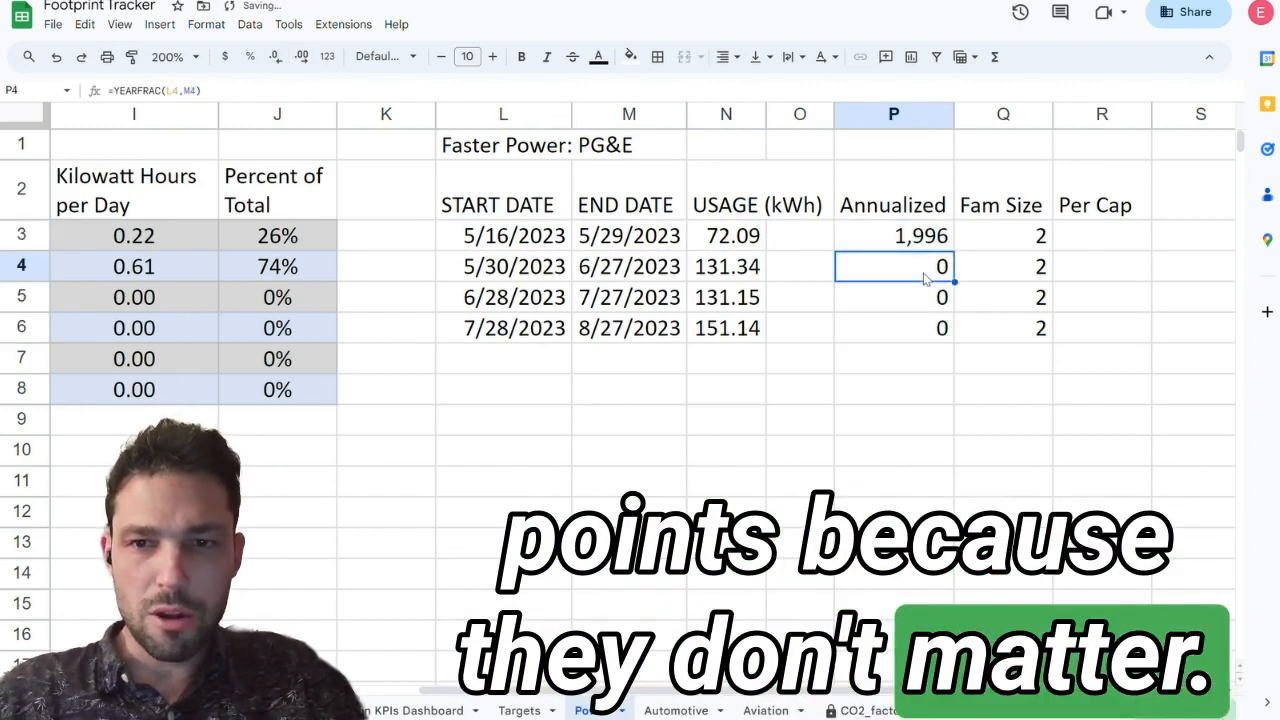
# Step: Fill the Annualized formula from P3 down to P6
pyautogui.hotkey('shift', 'Down')
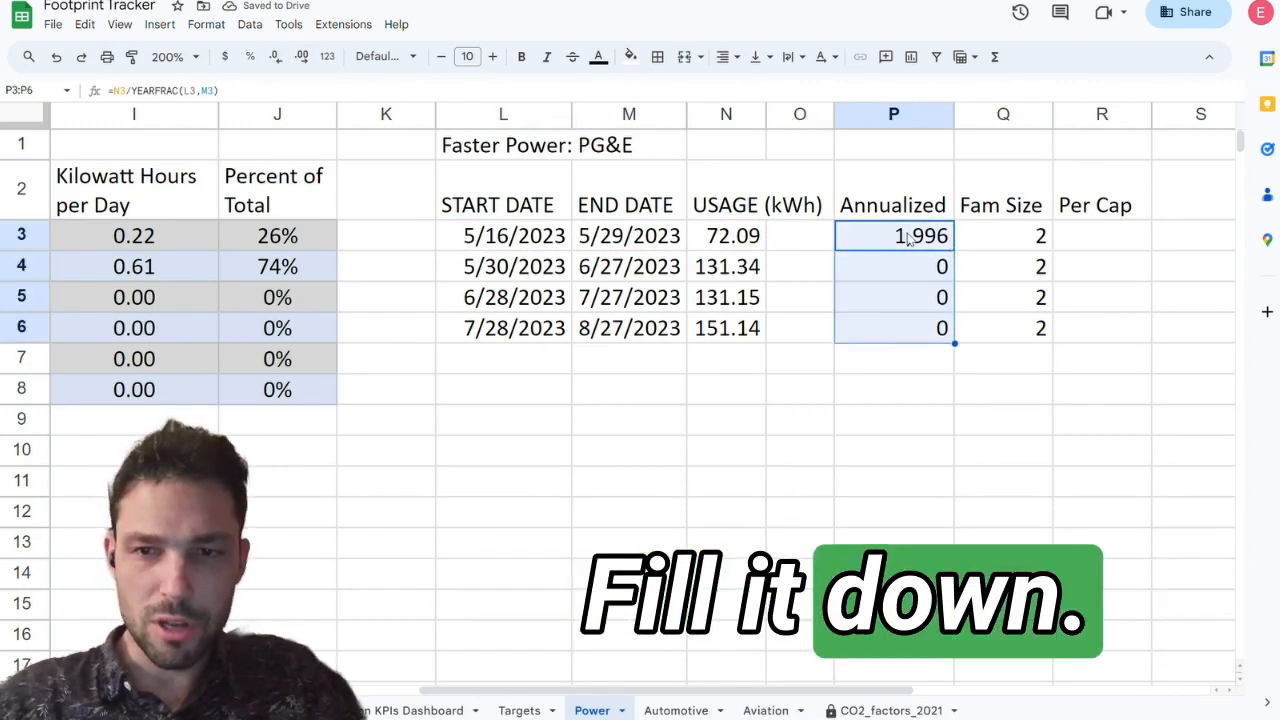
pyautogui.hotkey('ctrl', 'd')
pyautogui.press('Down')
# Step: Enter =P3/Q3 in the Per Cap cell R3, autofill it down to R6, and check the formulas in R4 and R6
pyautogui.write('=')
pyautogui.press('Left')
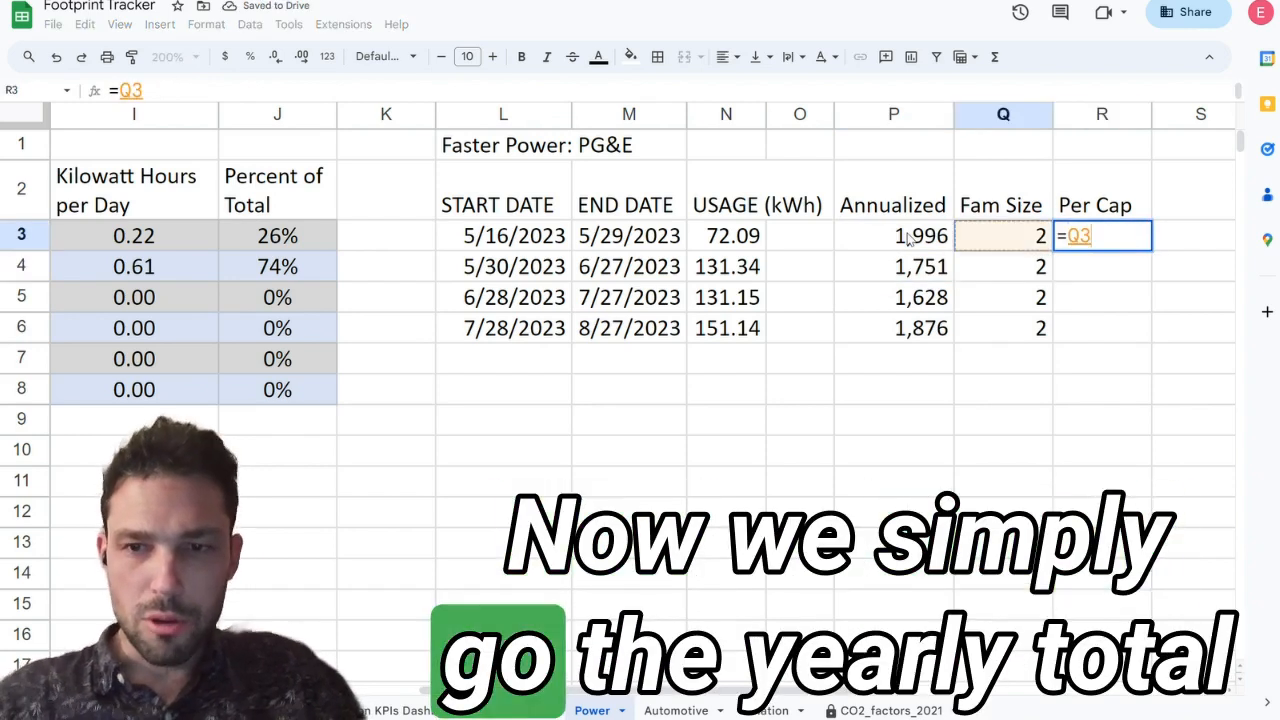
pyautogui.write('/')
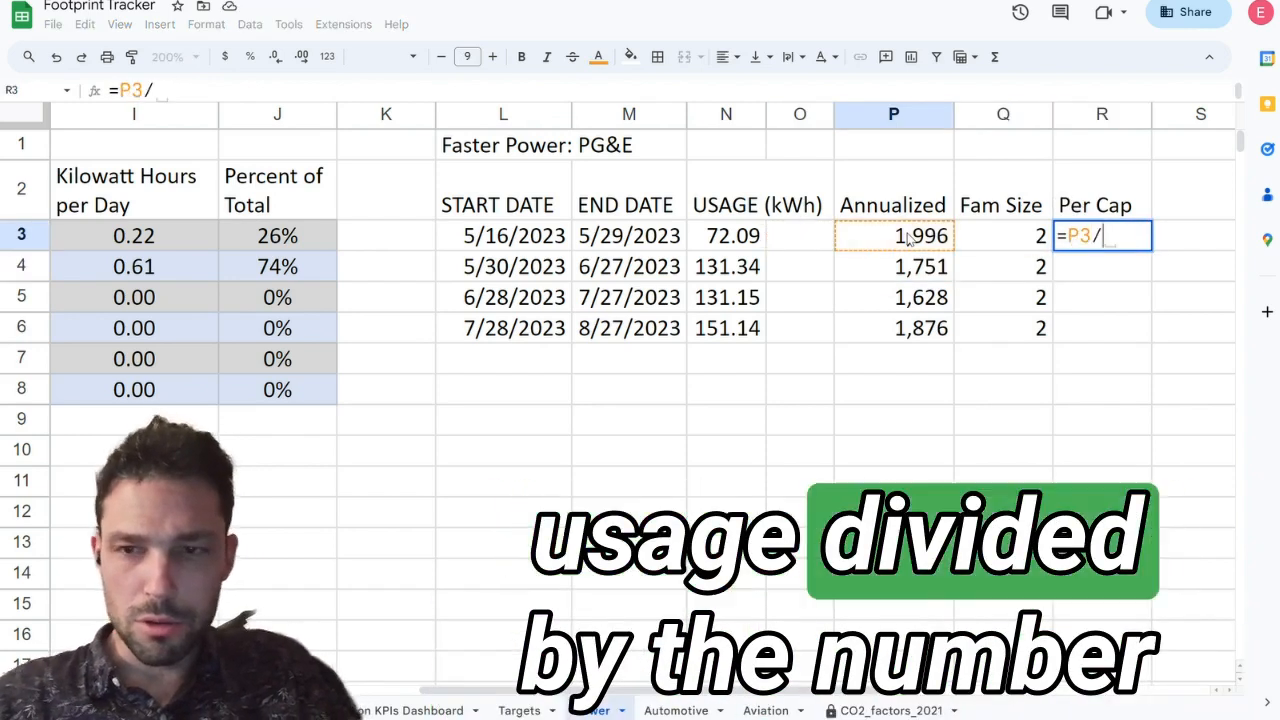
pyautogui.press('Left')
pyautogui.press('Return')
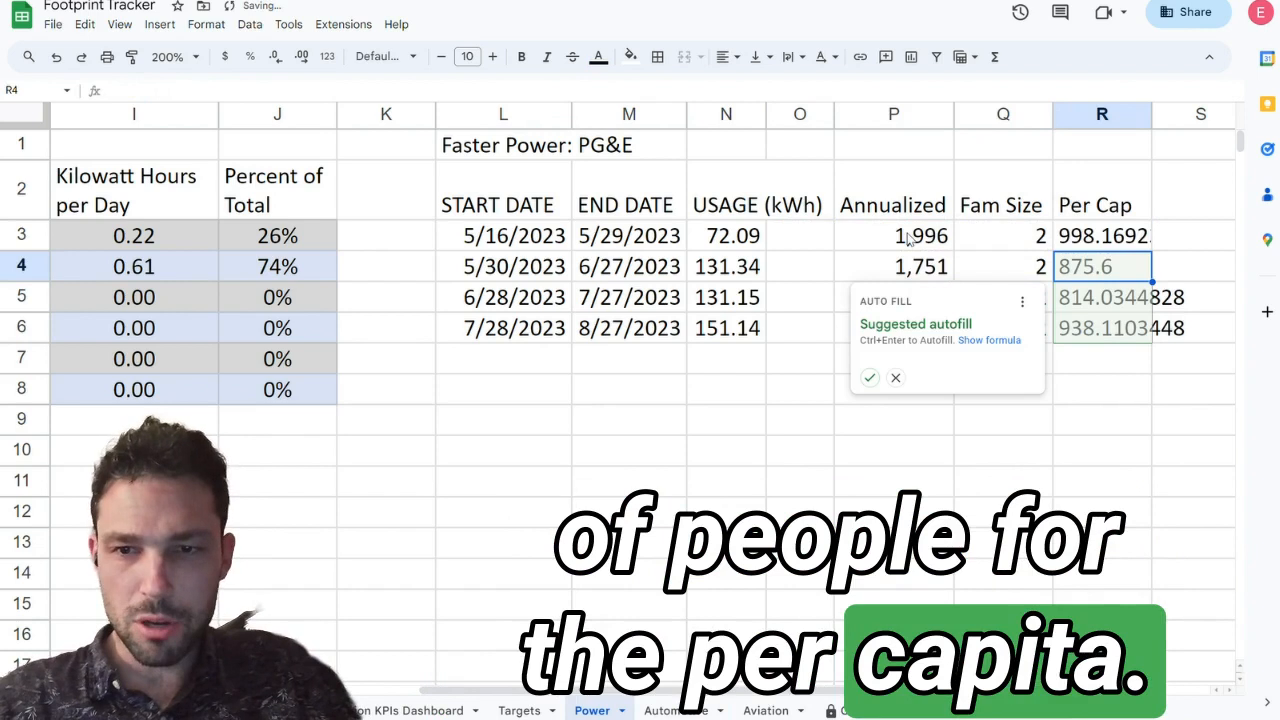
pyautogui.click(869, 377)
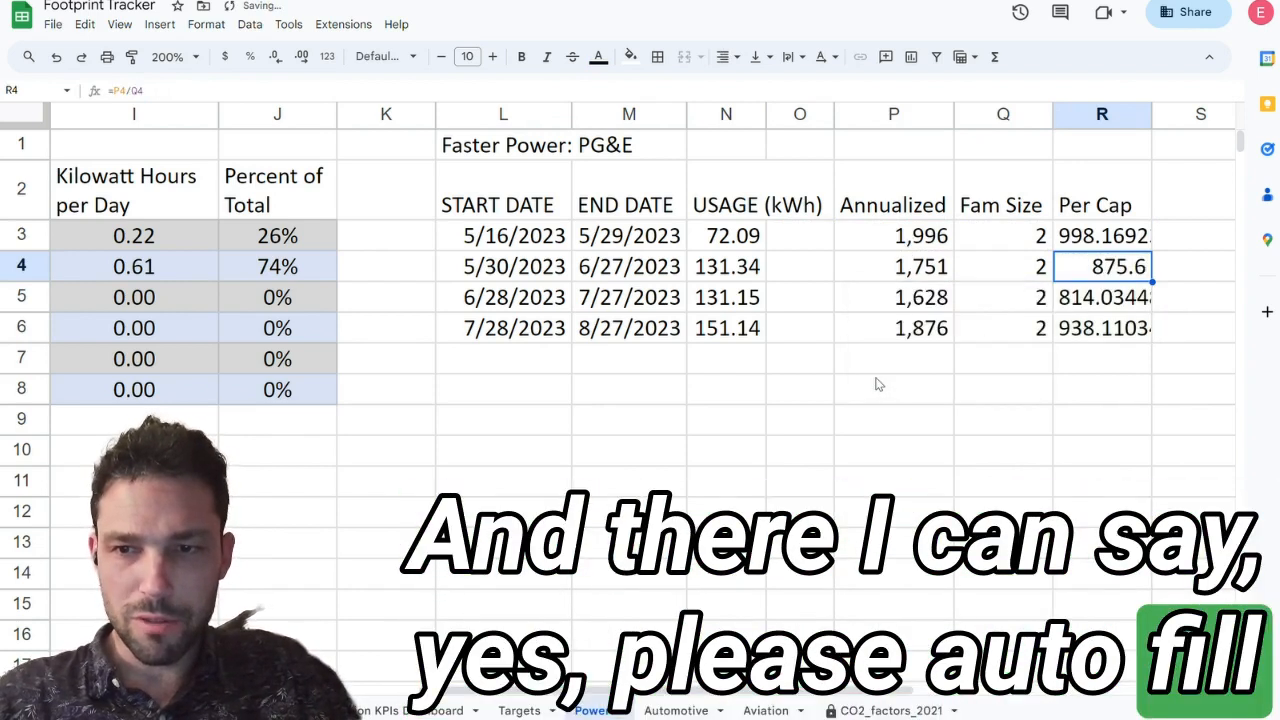
pyautogui.press('Return')
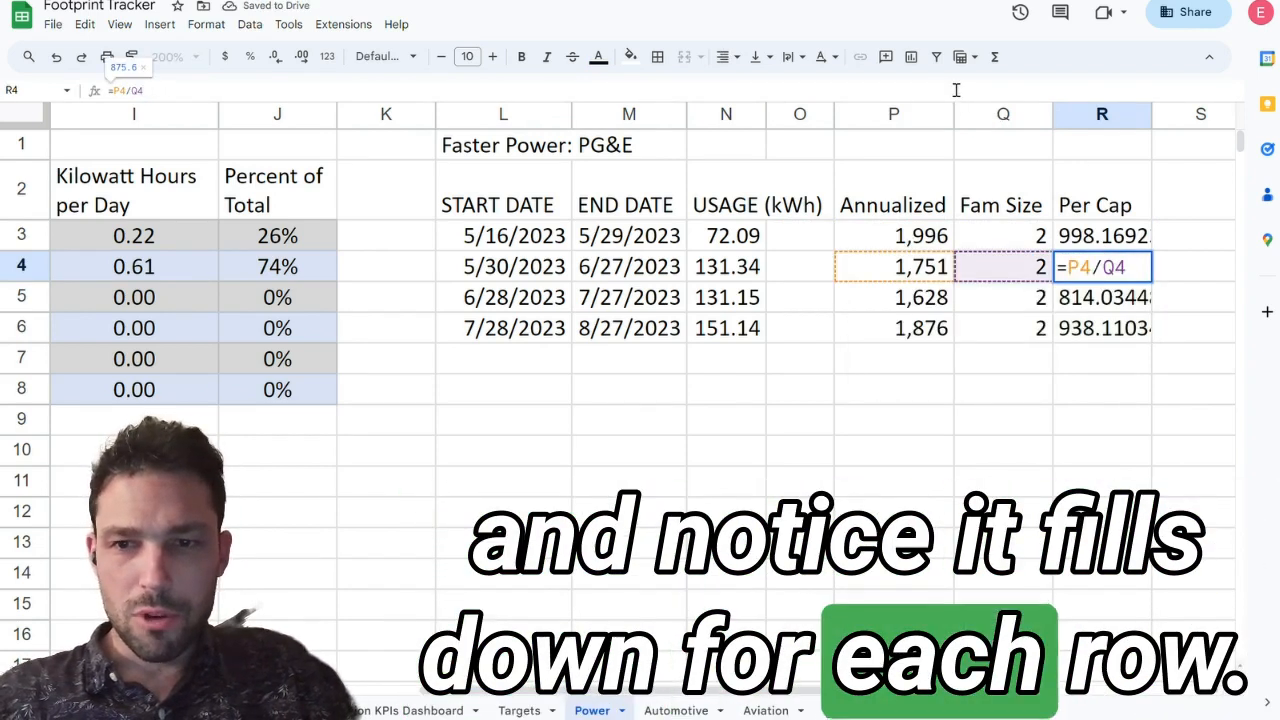
pyautogui.press('Return')
pyautogui.press('Down')
pyautogui.press('Return')
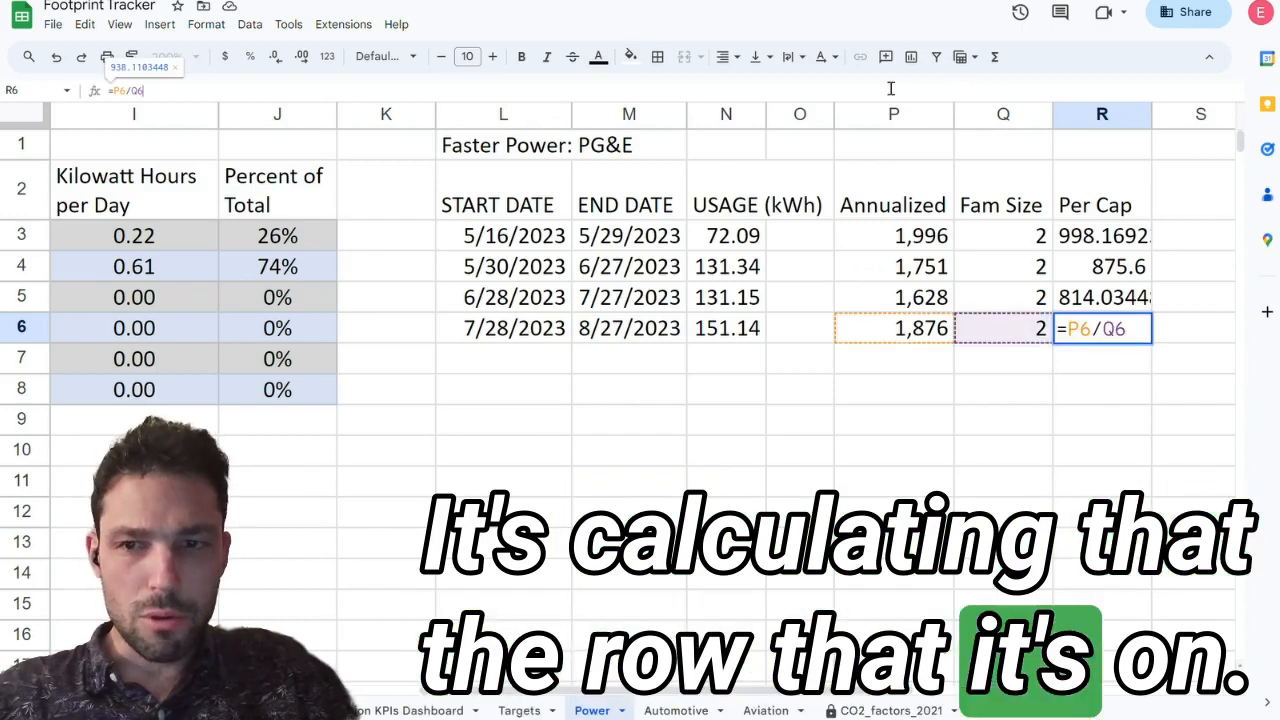
pyautogui.press('Escape')
# Step: Format the Per Cap values in R3:R6 as numbers with no decimal places
pyautogui.hotkey('ctrl', 'shift', 'Up')
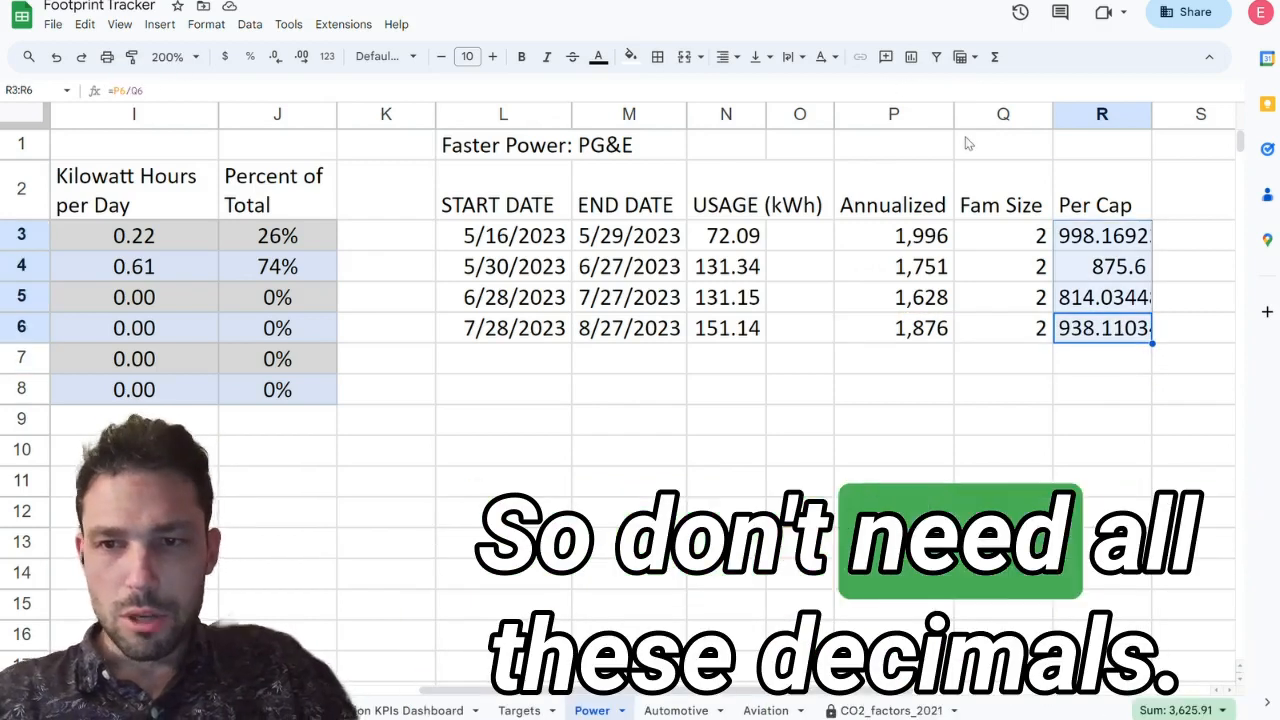
pyautogui.click(277, 56)
pyautogui.click(277, 56)
pyautogui.click(277, 56)
pyautogui.click(277, 56)
pyautogui.click(1086, 393)
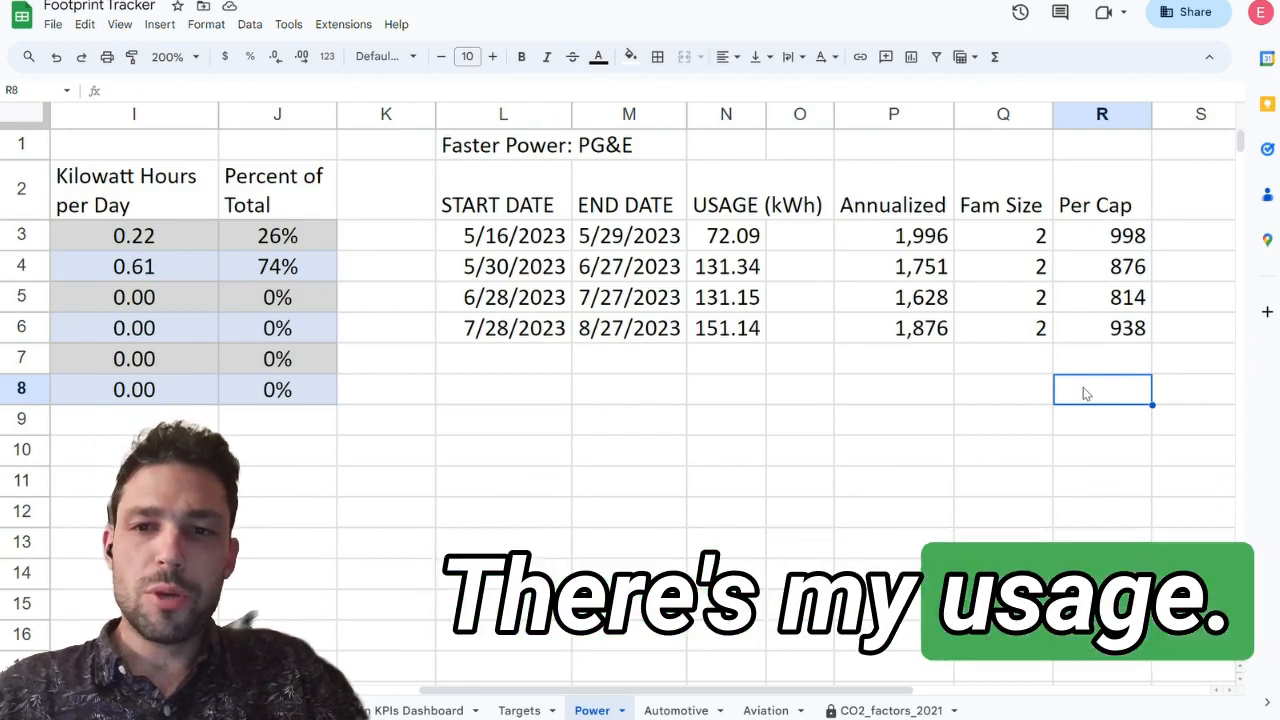
# Step: Enter =AVERAGE(P3:P6) in P7 to average the Annualized values
pyautogui.click(913, 243)
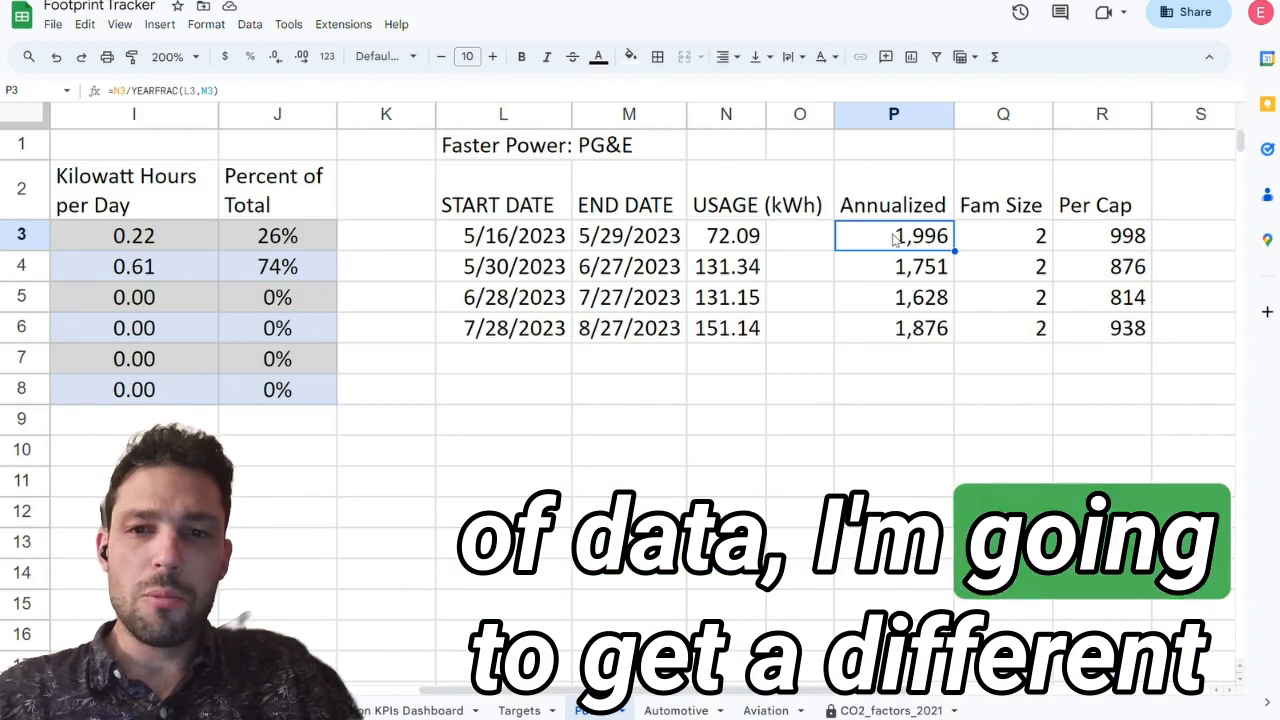
pyautogui.press('Down')
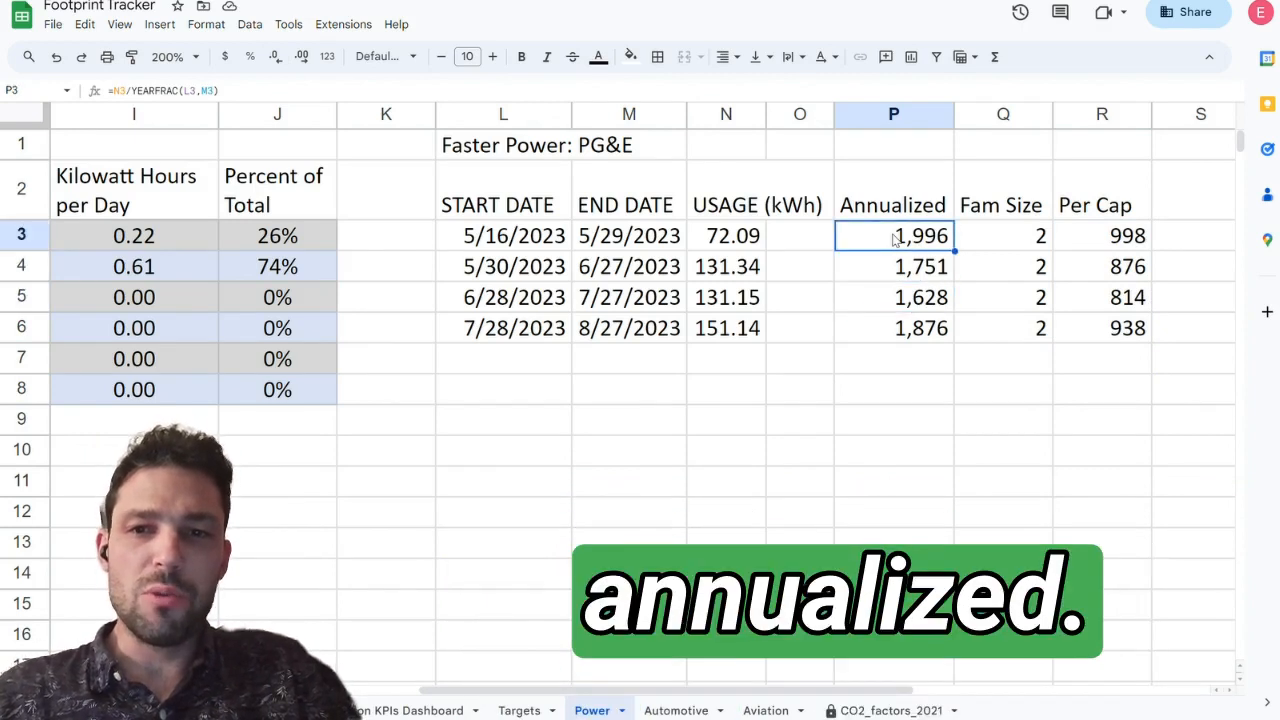
pyautogui.press('Down')
pyautogui.press('Down')
pyautogui.press('Down')
pyautogui.press('Down')
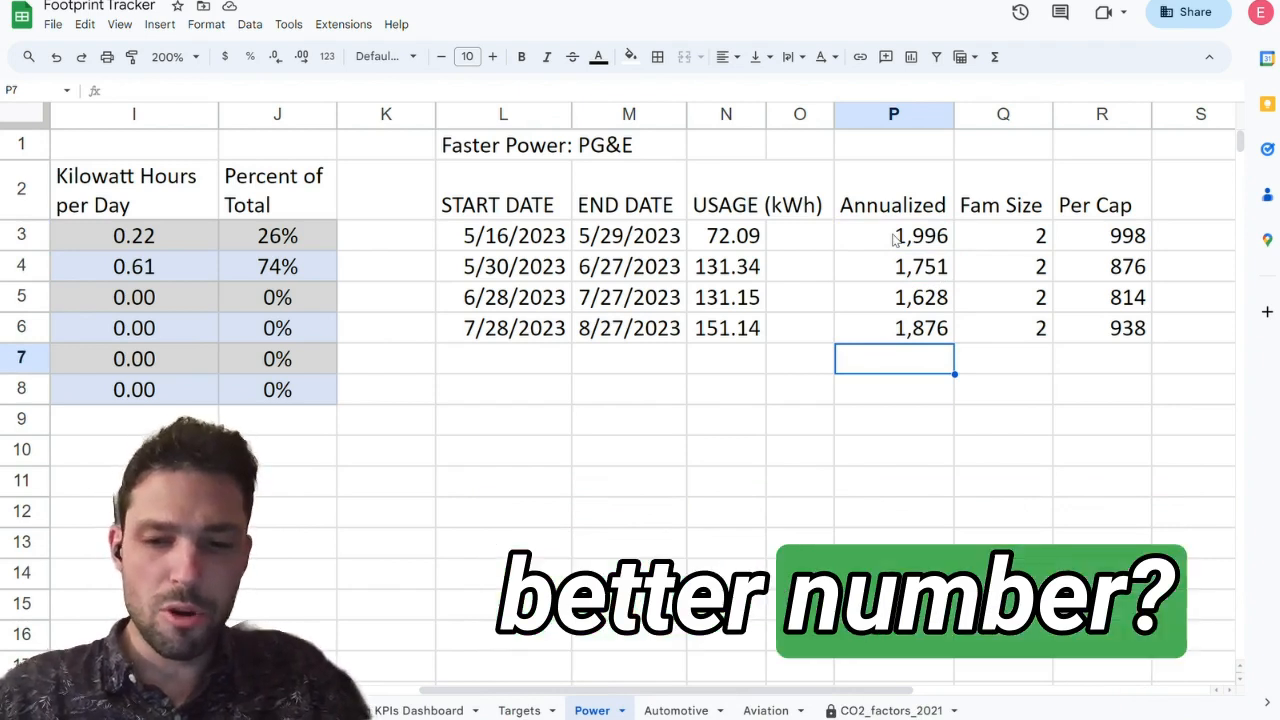
pyautogui.write('=AVERAGE(P3:P6')
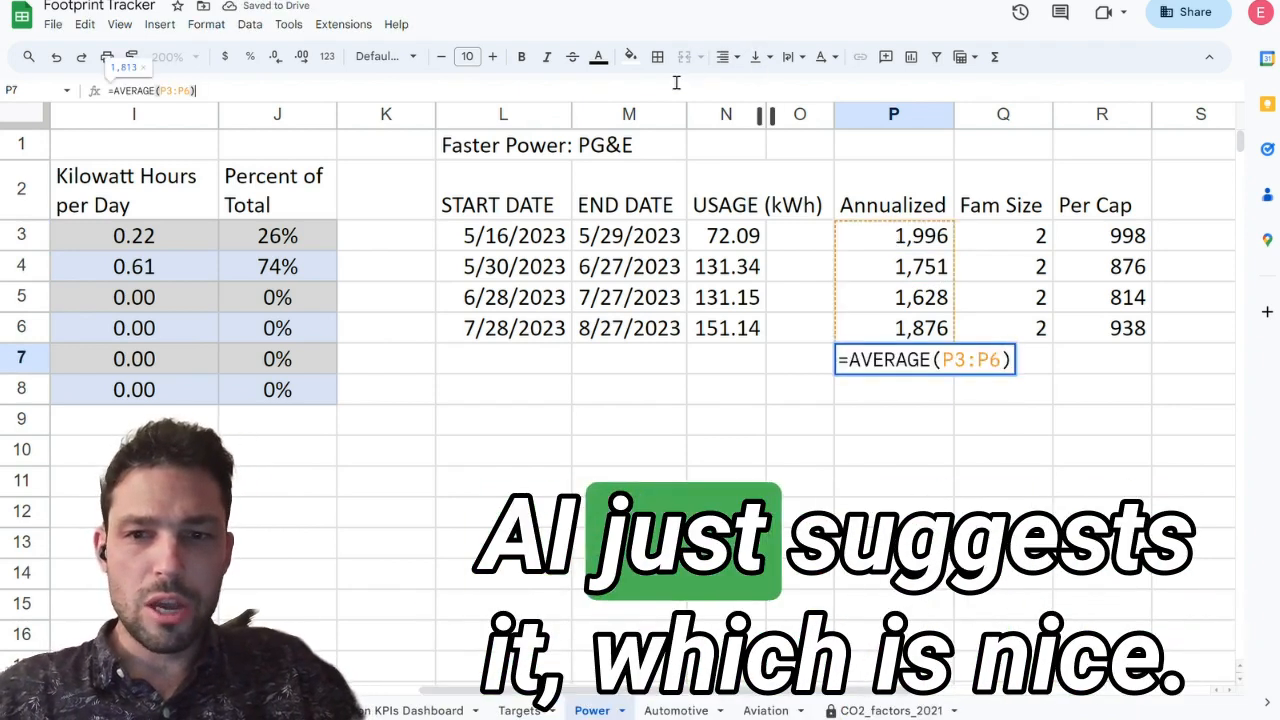
pyautogui.press('Return')
# Step: Label the row "Average" in L7 and make L7:R7 bold
pyautogui.press('Left')
pyautogui.press('Left')
pyautogui.press('Left')
pyautogui.press('Left')
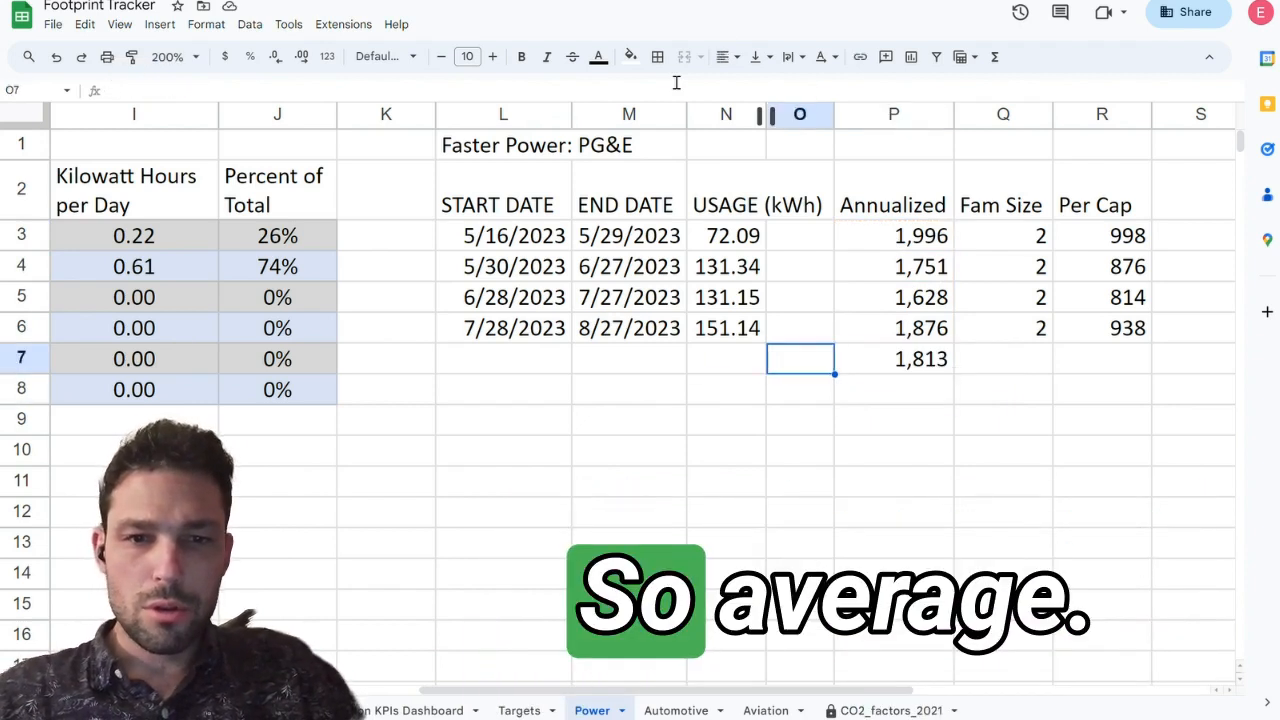
pyautogui.write('Average')
pyautogui.press('Tab')
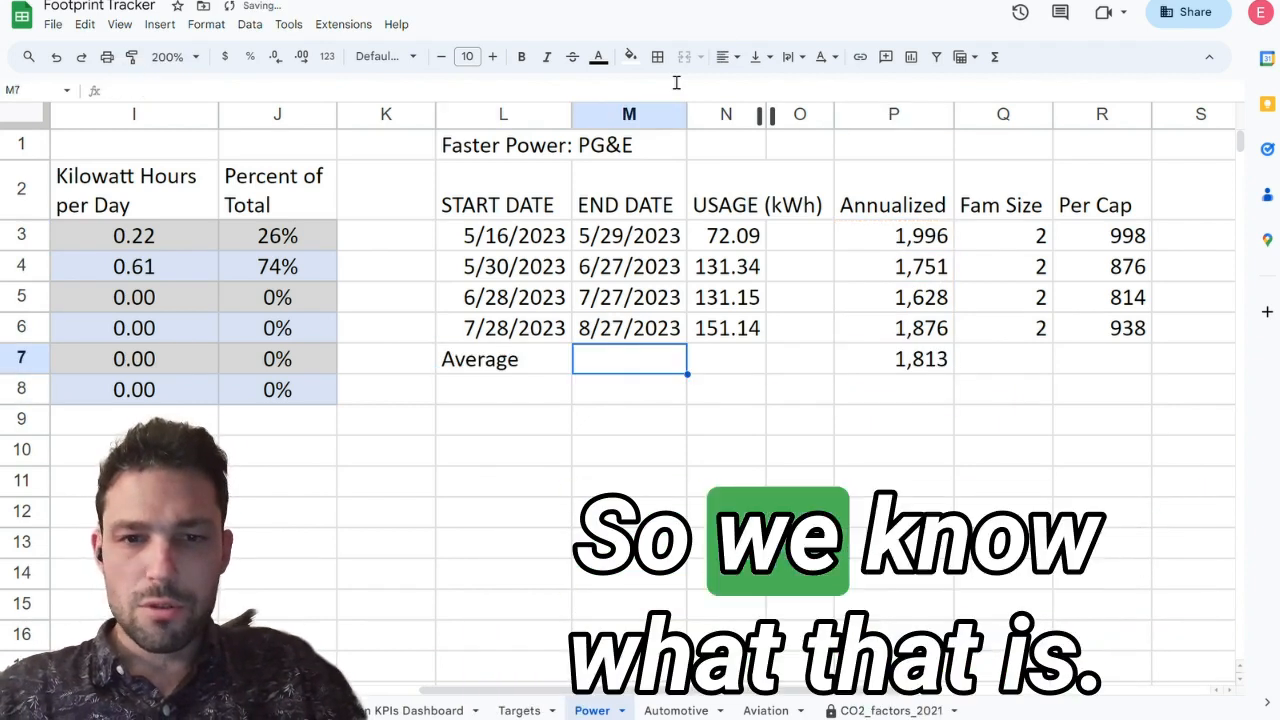
pyautogui.press('Left')
pyautogui.hotkey('shift', 'Right')
pyautogui.hotkey('shift', 'Right')
pyautogui.hotkey('shift', 'Right')
pyautogui.hotkey('shift', 'Right')
pyautogui.hotkey('shift', 'Right')
pyautogui.hotkey('shift', 'Right')
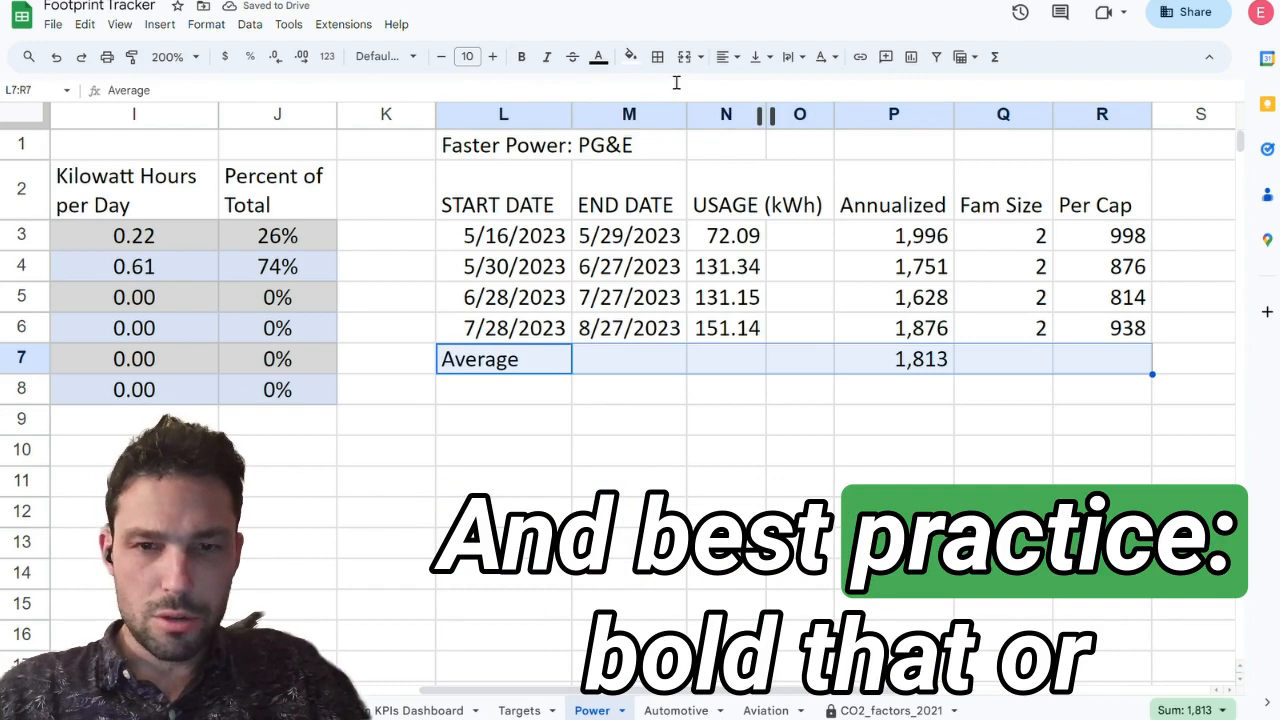
pyautogui.hotkey('ctrl', 'b')
# Step: Copy the average formula from P7 into R7 so it averages the Per Cap values R3:R6
pyautogui.click(925, 362)
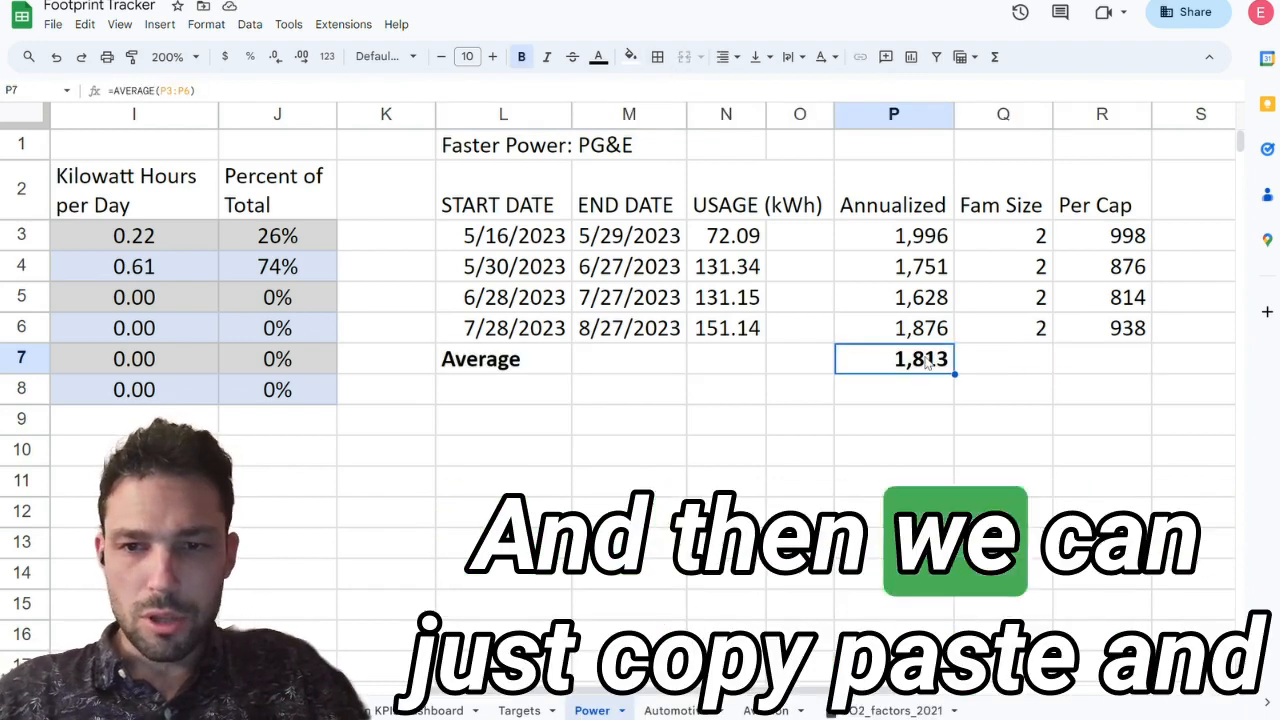
pyautogui.hotkey('ctrl', 'c')
pyautogui.click(1122, 368)
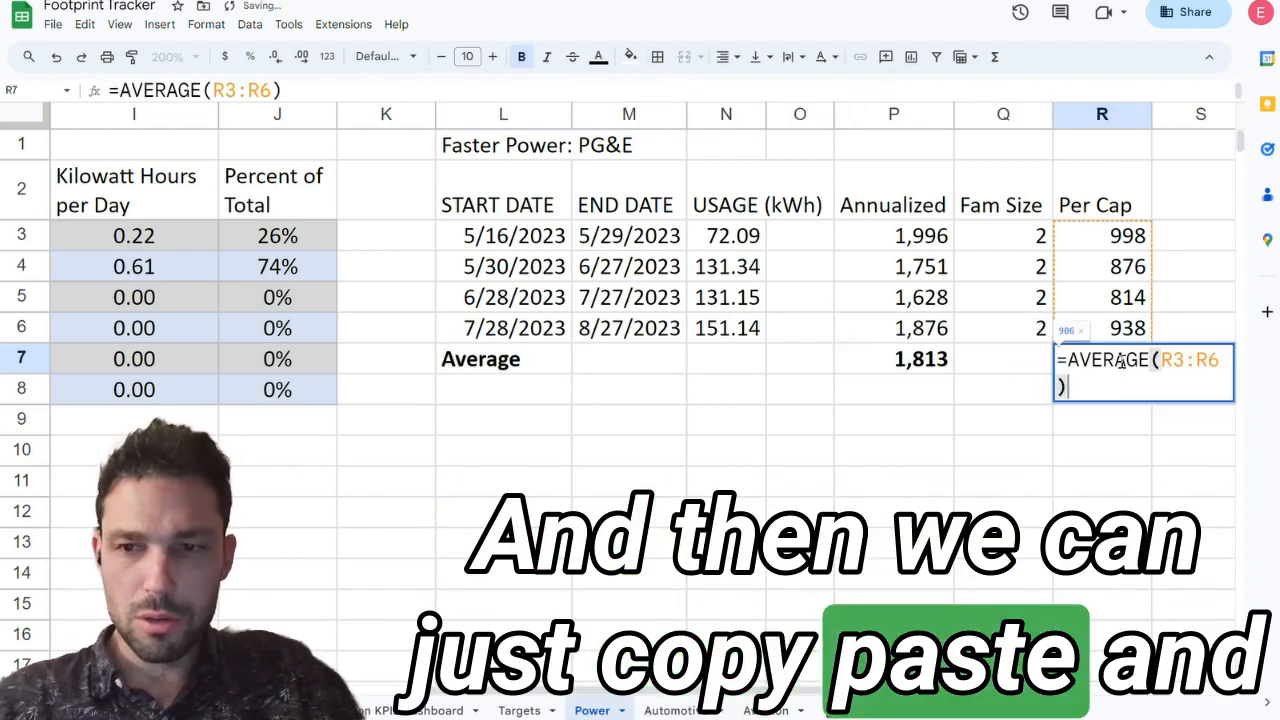
pyautogui.press('Return')
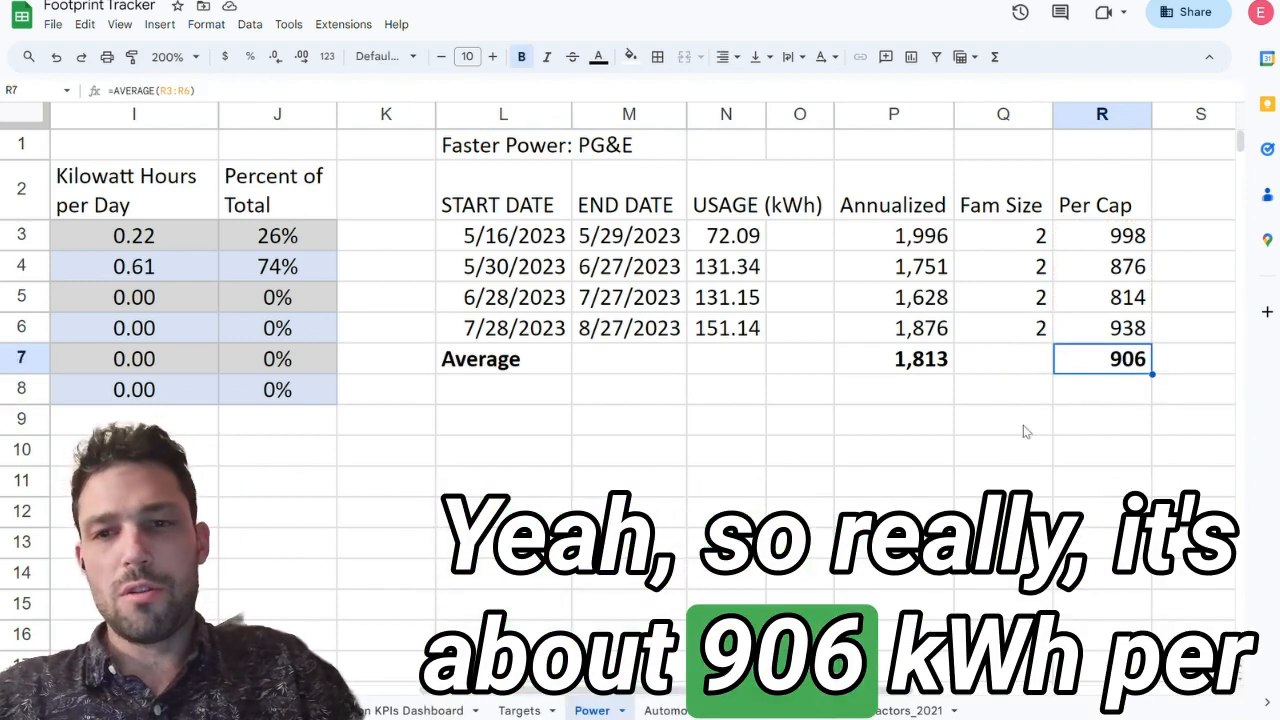
# Step: Review the Annualized values and their average against the billed kWh usage in column N
pyautogui.click(928, 366)
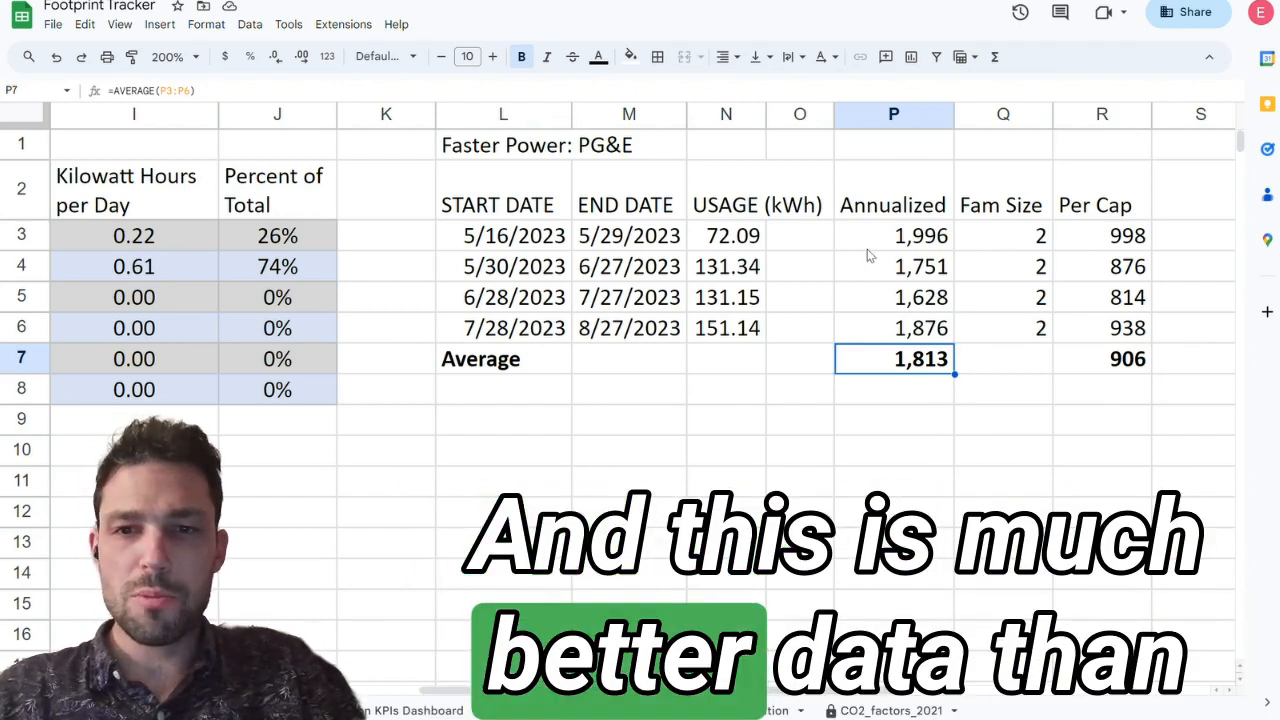
pyautogui.click(868, 249)
pyautogui.press('Down')
pyautogui.press('Down')
pyautogui.press('Down')
pyautogui.press('Down')
pyautogui.press('Down')
pyautogui.press('Down')
pyautogui.press('Down')
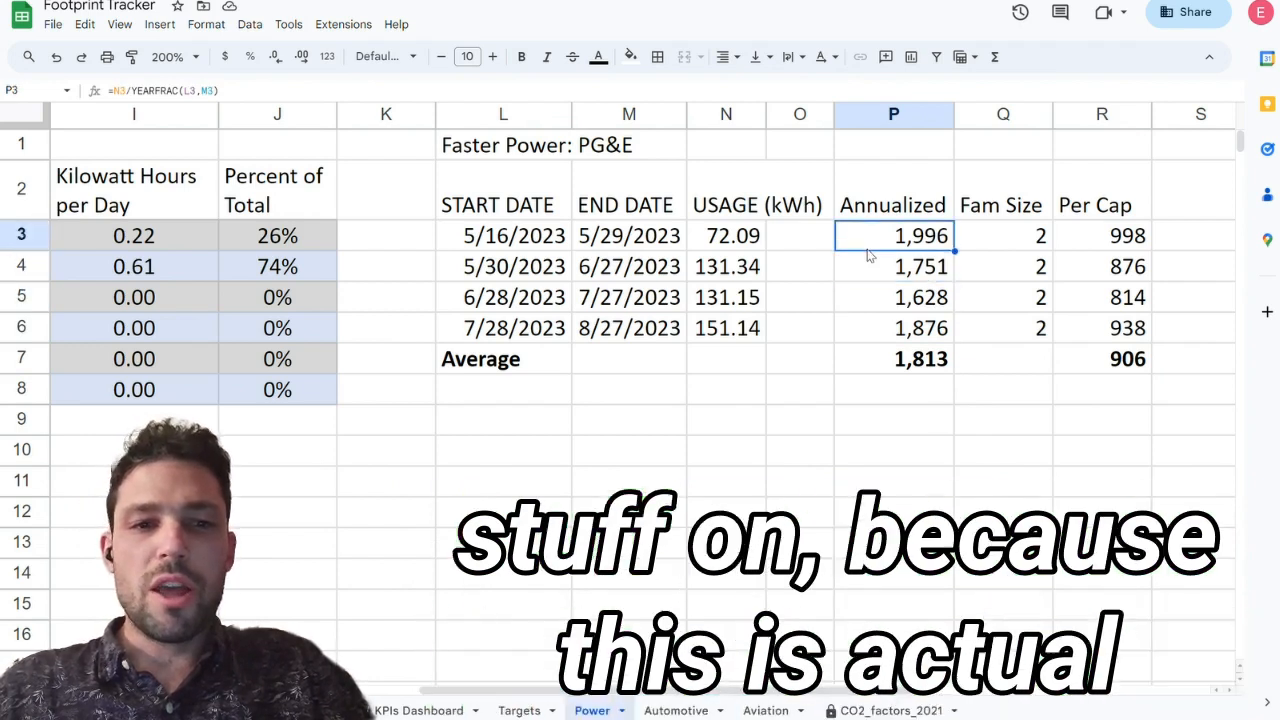
pyautogui.press('Up')
pyautogui.press('Up')
pyautogui.press('Up')
pyautogui.press('Up')
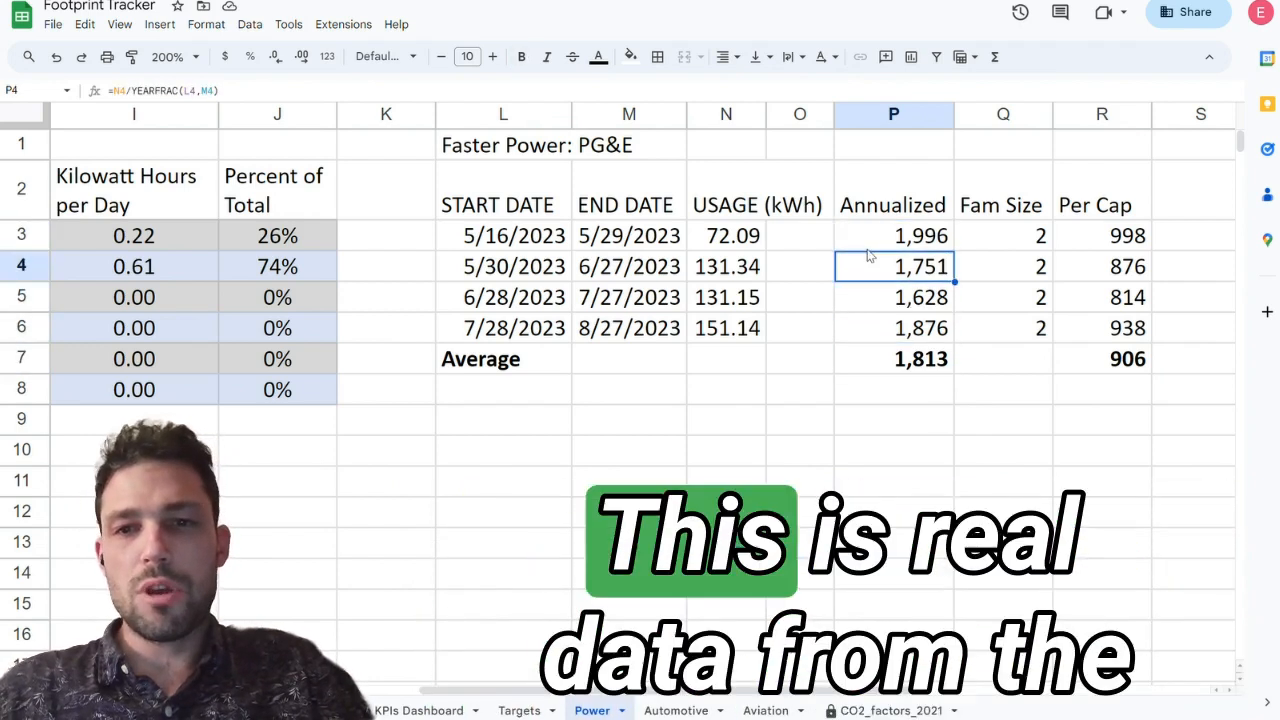
pyautogui.press('Left')
pyautogui.press('Left')
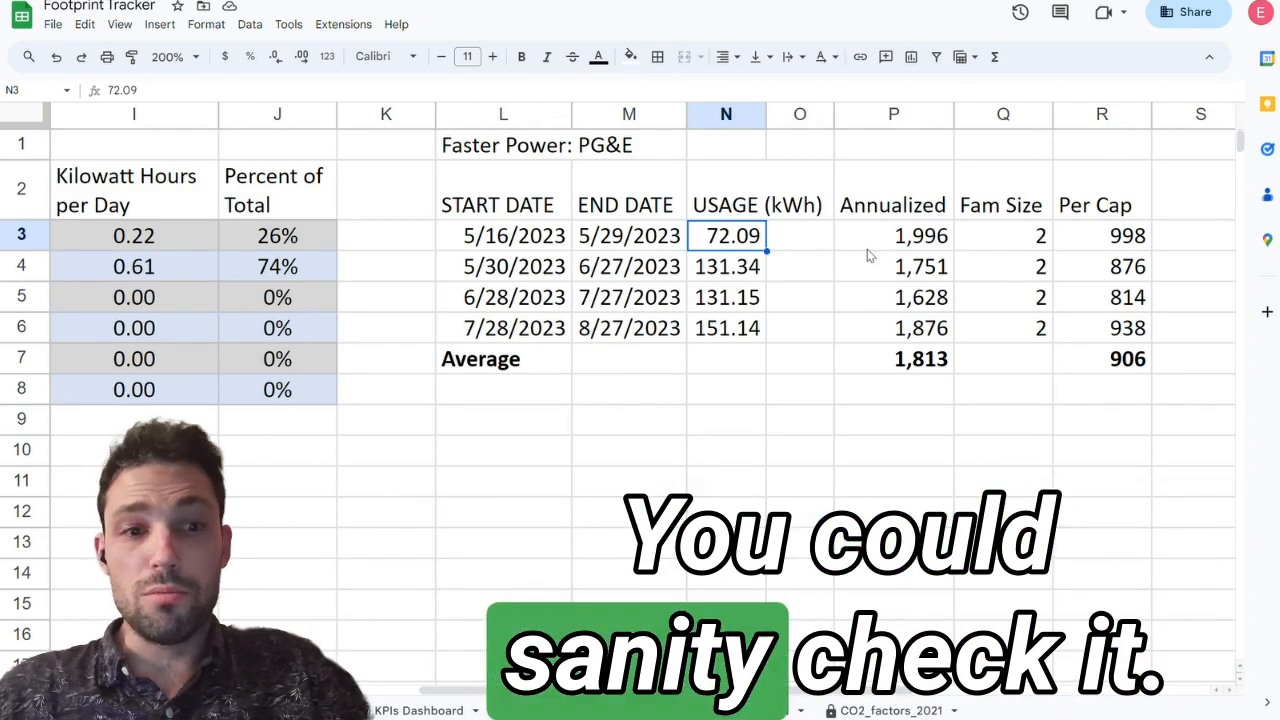
pyautogui.press('Down')
pyautogui.press('Down')
pyautogui.press('Down')
pyautogui.press('Right')
pyautogui.press('Right')
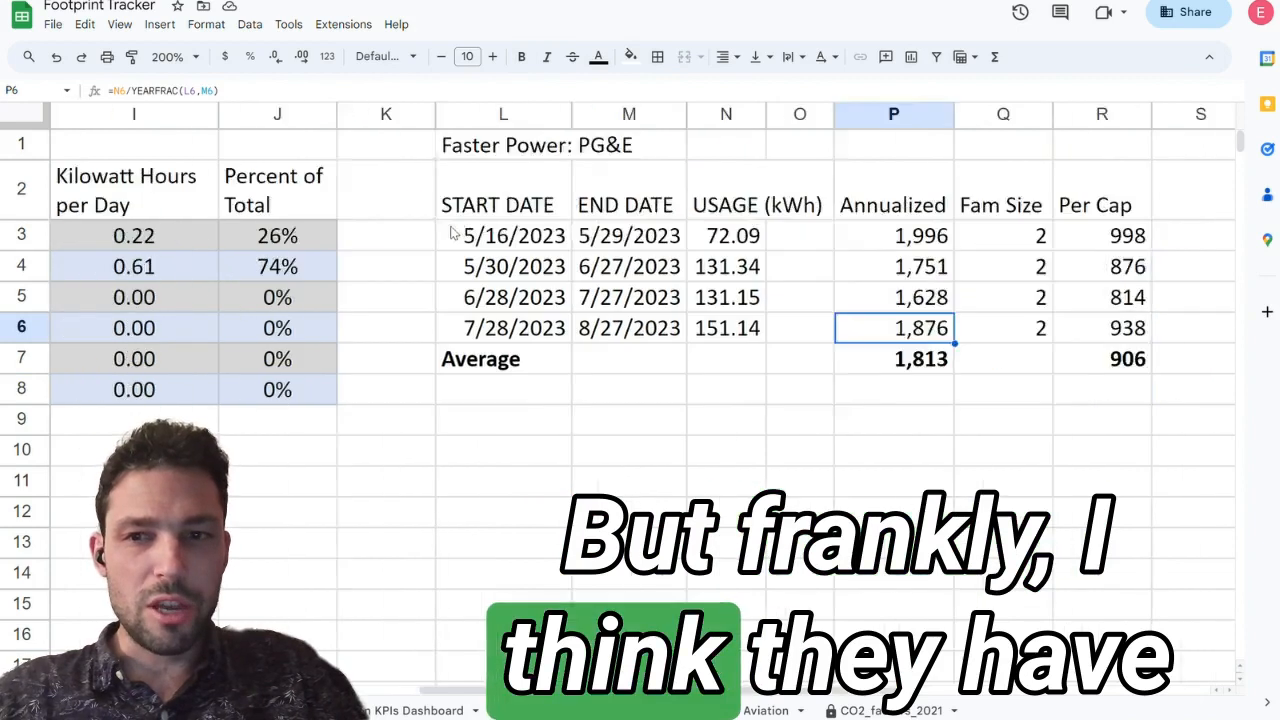
pyautogui.hscroll(2, 452, 232)
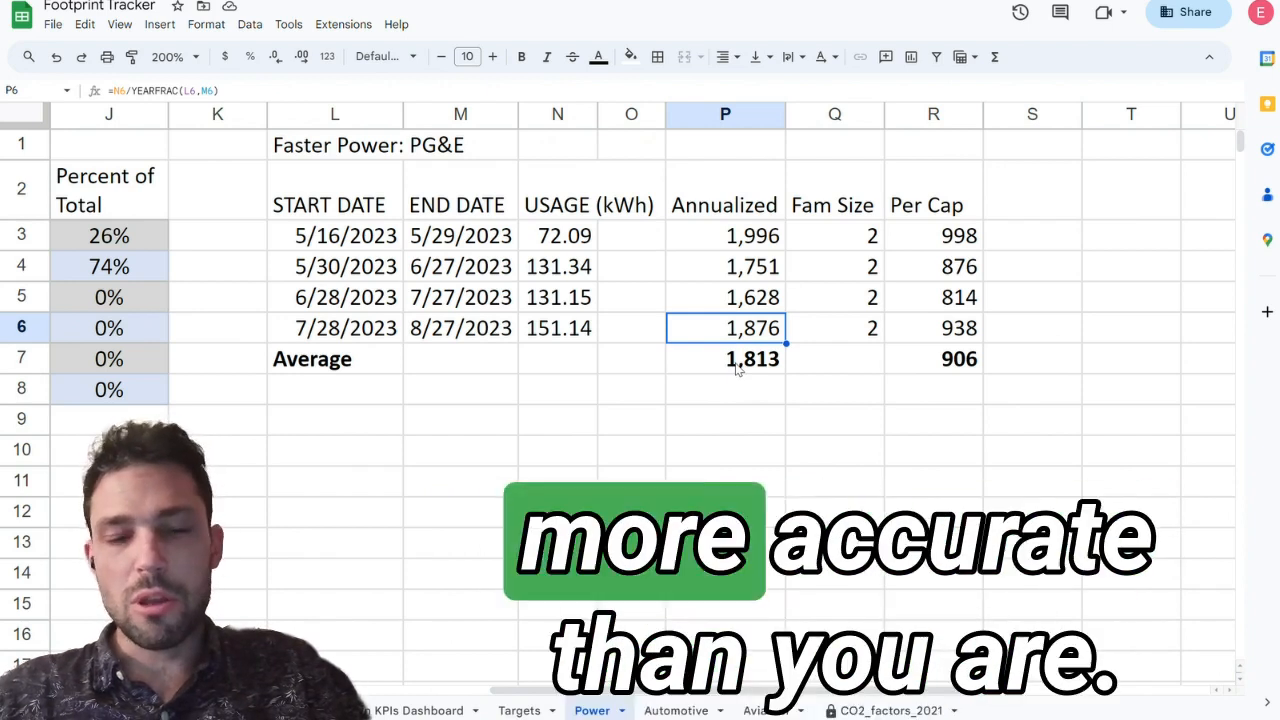
# Step: Delete row 1 and the empty column A from the Power sheet
pyautogui.hscroll(-10, 737, 367)
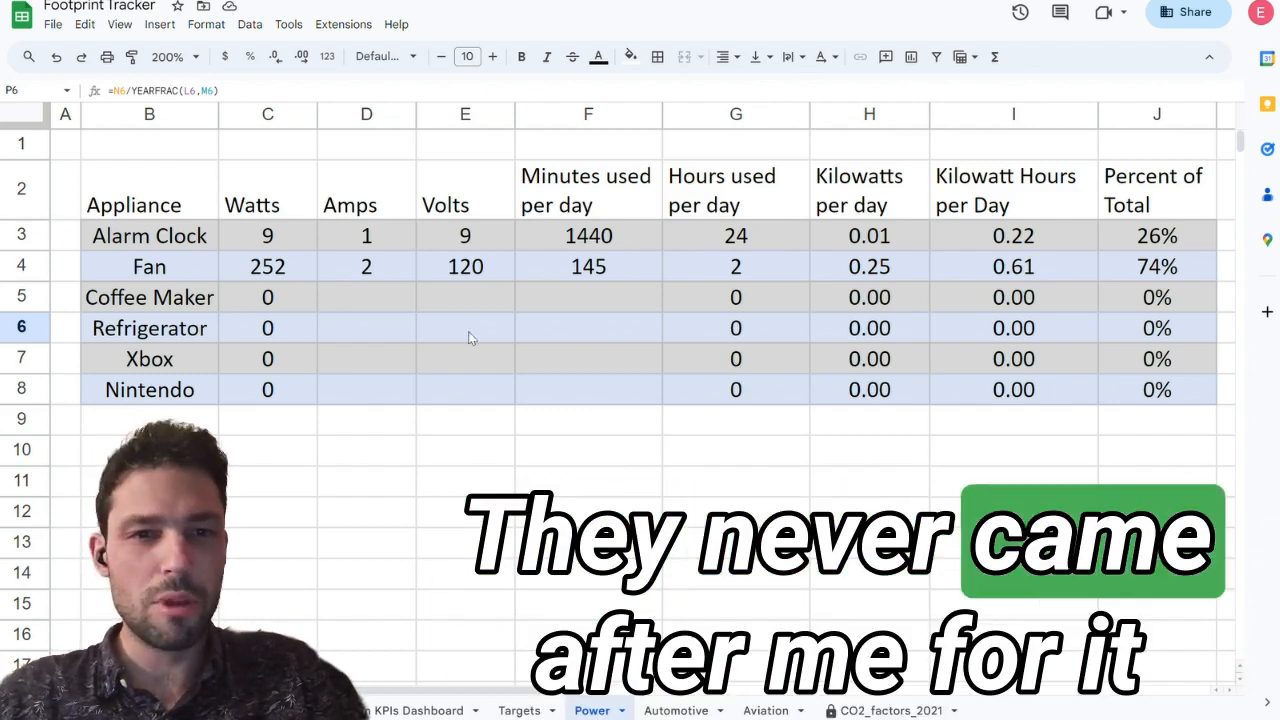
pyautogui.click(22, 145)
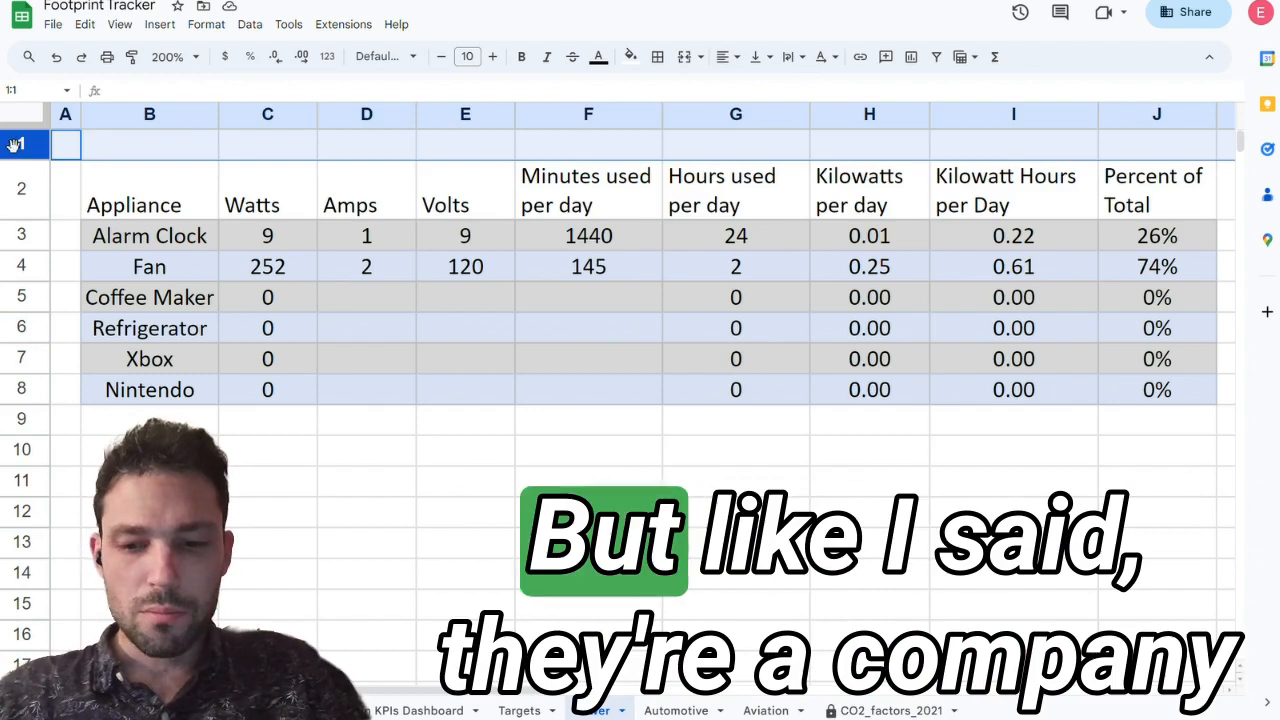
pyautogui.rightClick(22, 145)
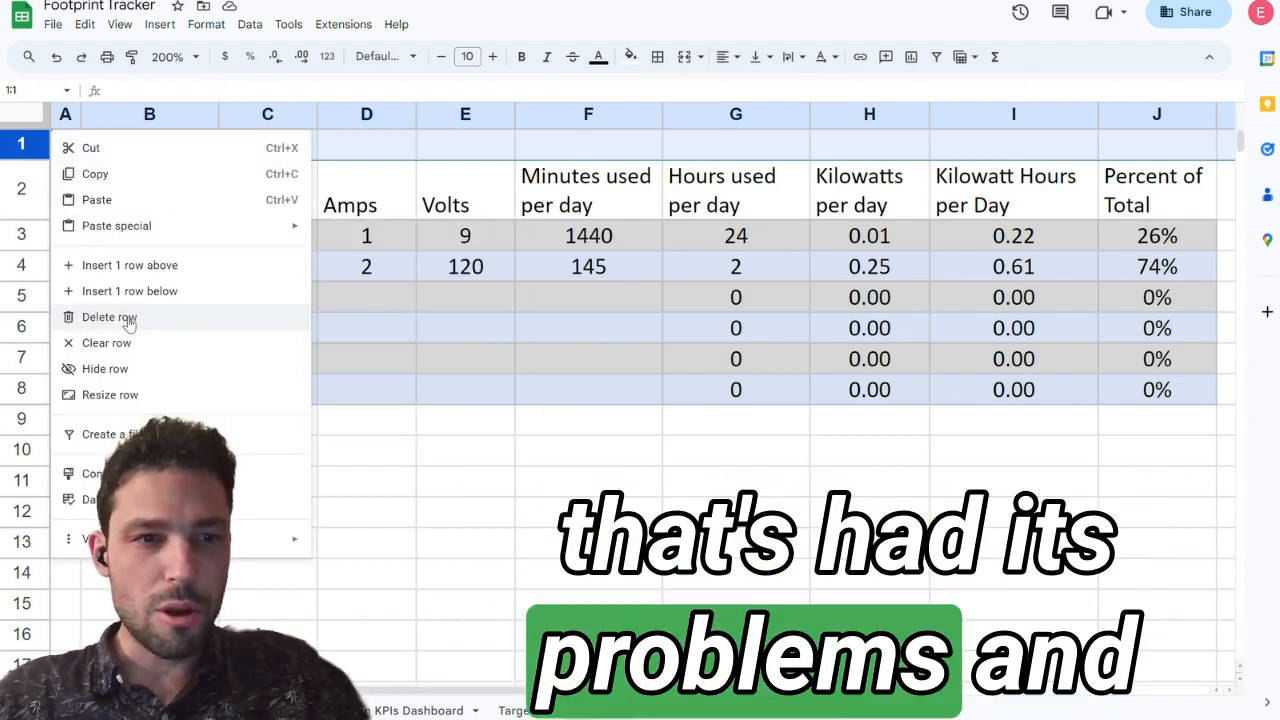
pyautogui.click(128, 318)
pyautogui.click(66, 116)
pyautogui.rightClick(66, 116)
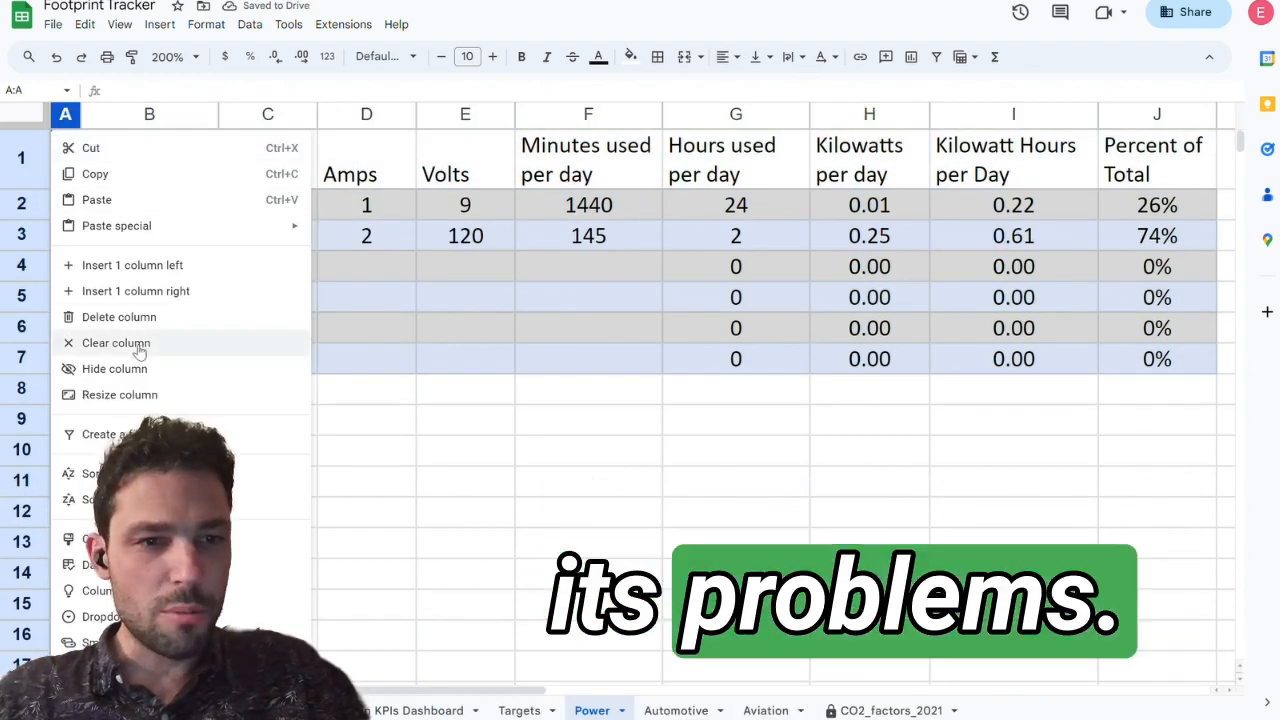
pyautogui.click(128, 318)
# Step: Look across the shifted appliance and billing tables and check the Annualized column and its average formula
pyautogui.click(344, 255)
pyautogui.press('Right')
pyautogui.press('Right')
pyautogui.press('Right')
pyautogui.press('Right')
pyautogui.press('Right')
pyautogui.press('Right')
pyautogui.press('Right')
pyautogui.press('Right')
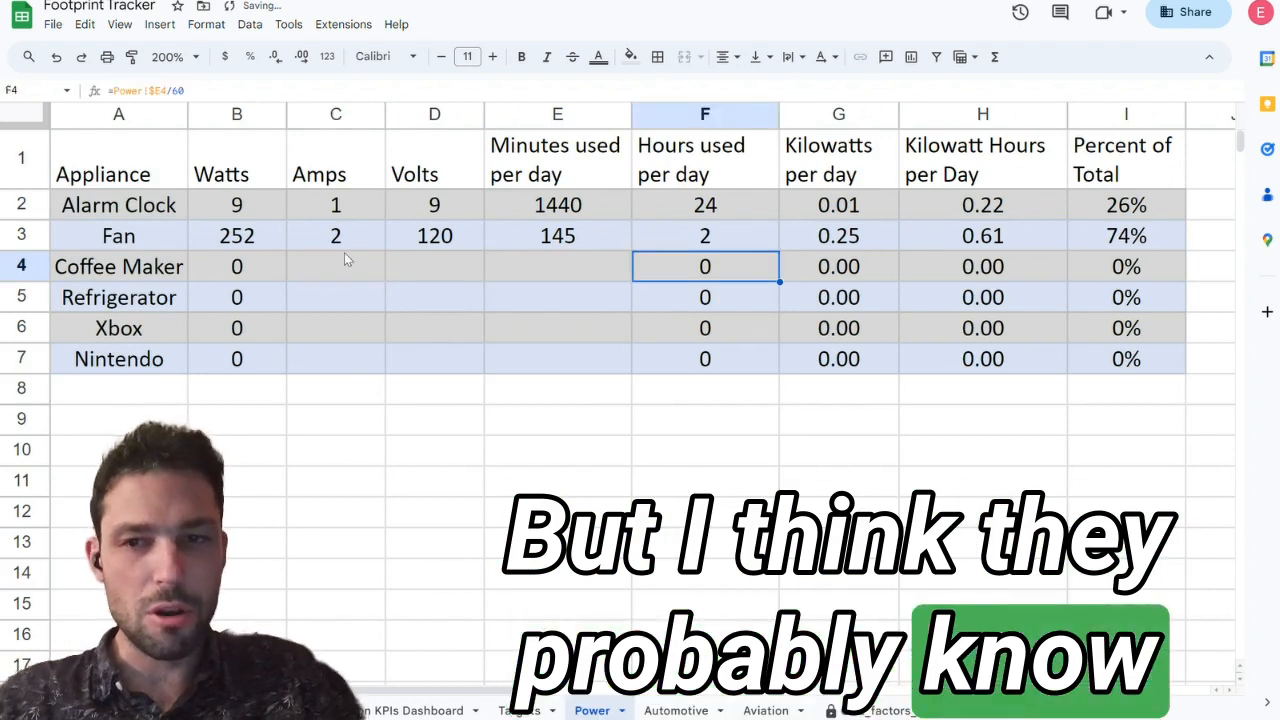
pyautogui.press('Right')
pyautogui.press('Right')
pyautogui.press('Right')
pyautogui.press('Right')
pyautogui.press('Right')
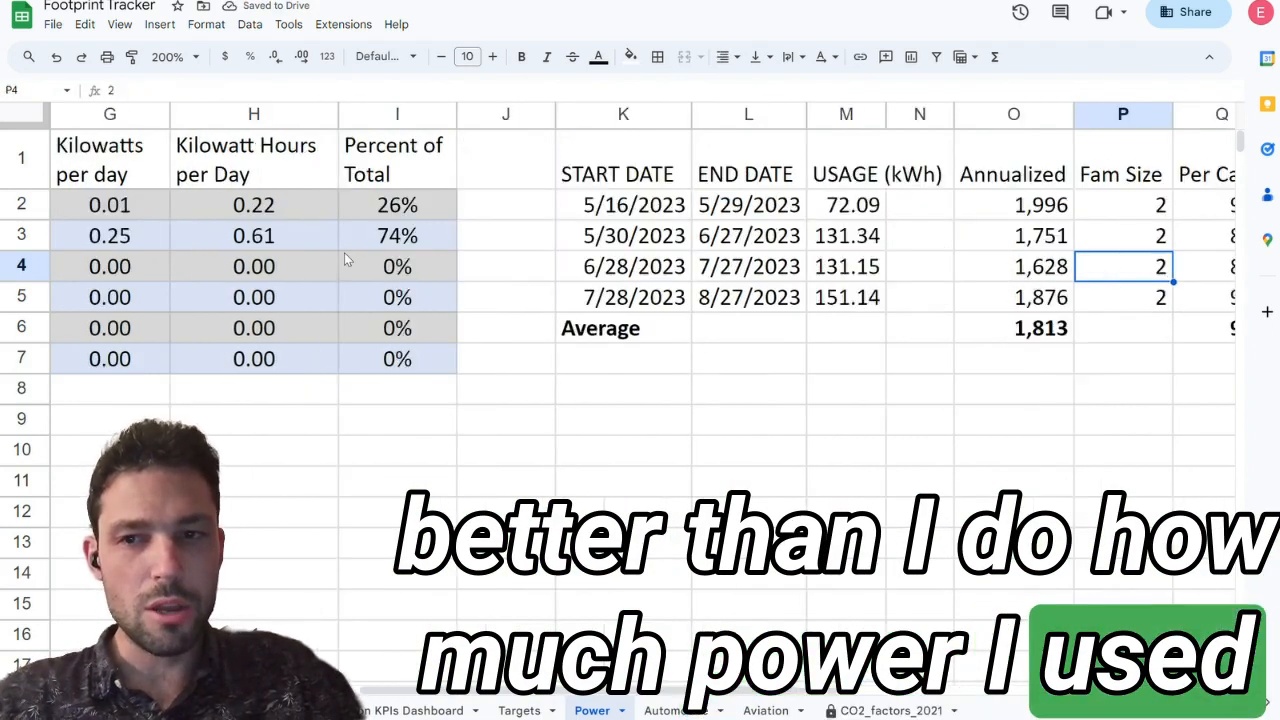
pyautogui.press('Left')
pyautogui.press('Down')
pyautogui.press('Down')
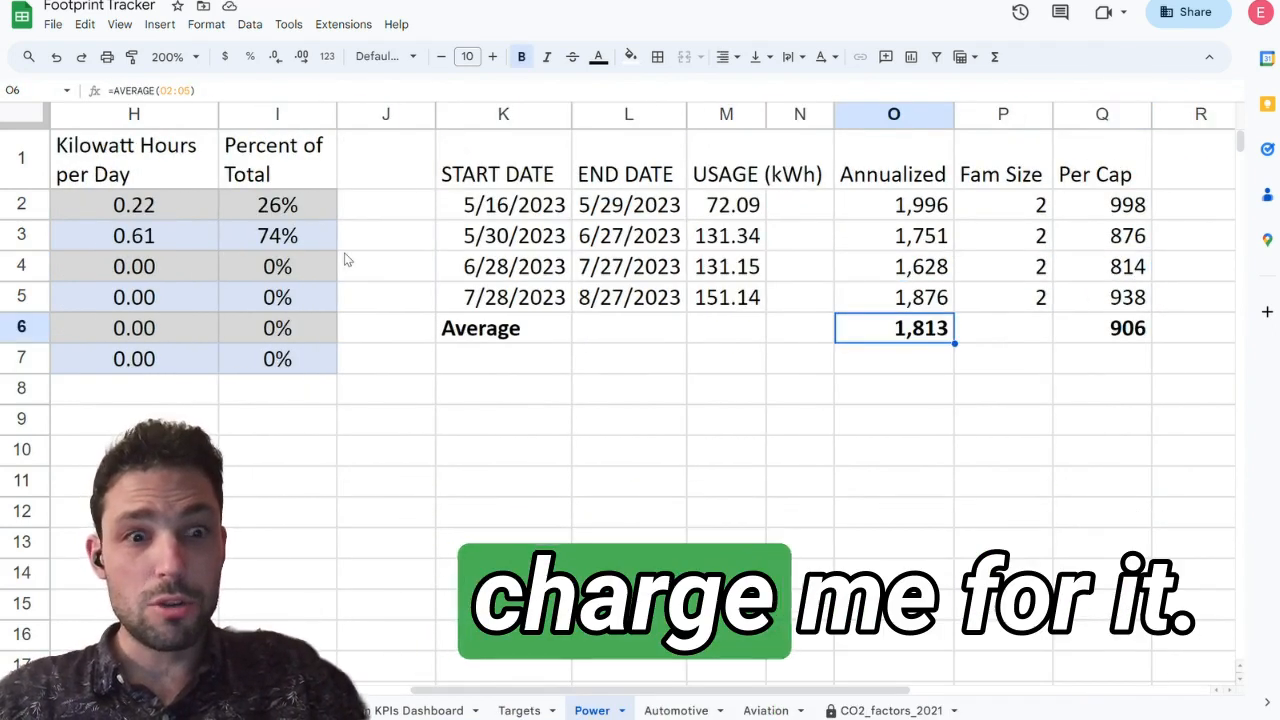
pyautogui.press('Up')
pyautogui.press('Up')
pyautogui.press('Up')
pyautogui.press('Up')
pyautogui.press('Up')
pyautogui.press('Down')
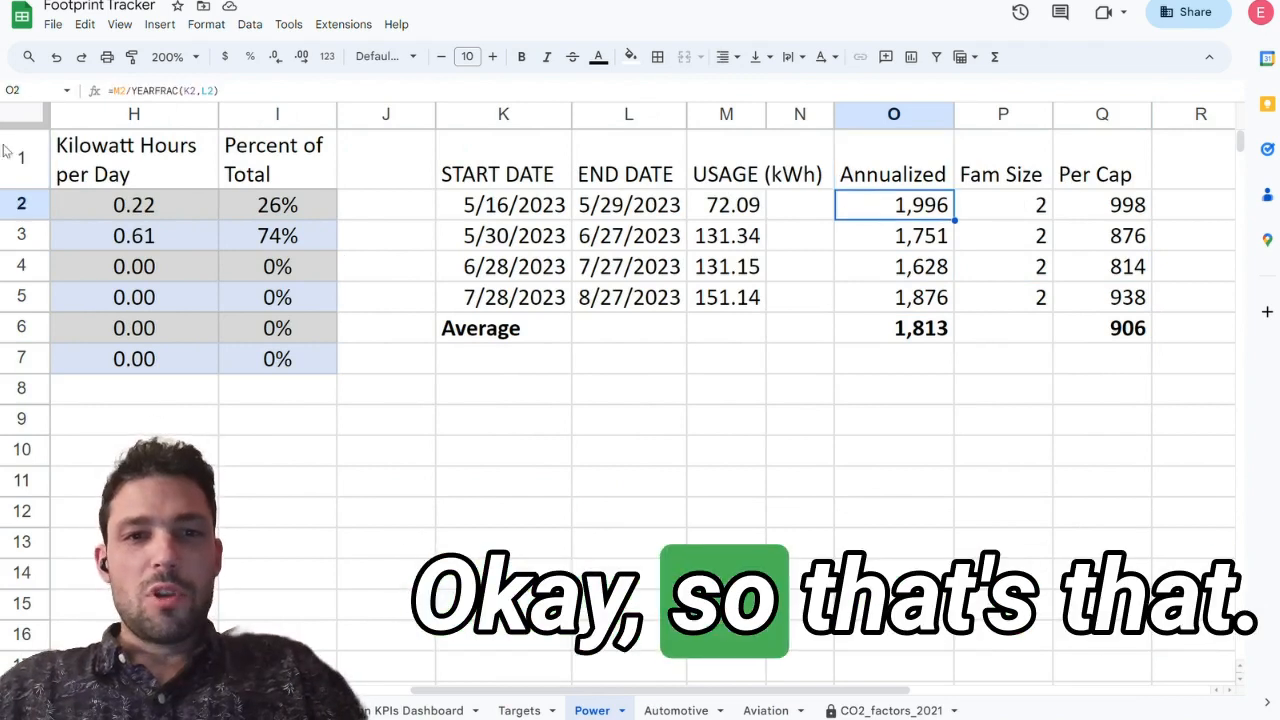
# Step: In K8, write "Use the above method for your own analysis. Copy and paste into another Sheet and attach that to the Classroom assignment."
pyautogui.hscroll(1, 352, 157)
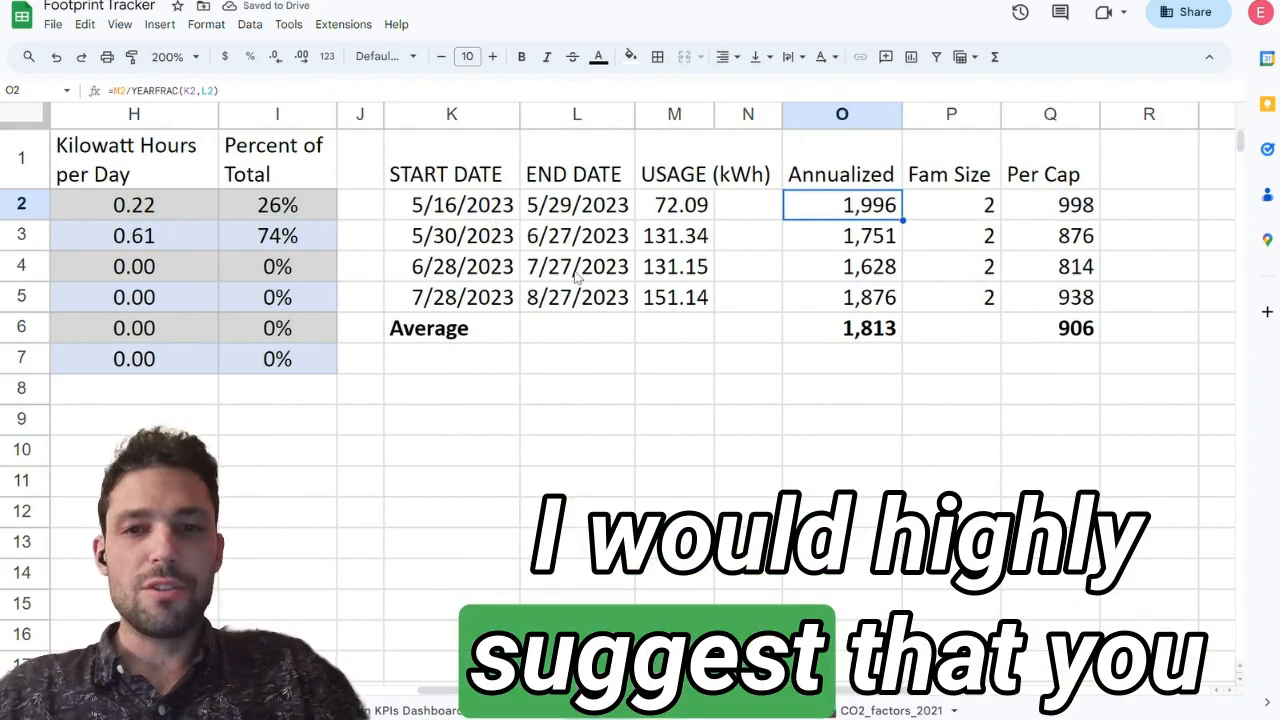
pyautogui.moveTo(445, 178); pyautogui.dragTo(1023, 340)
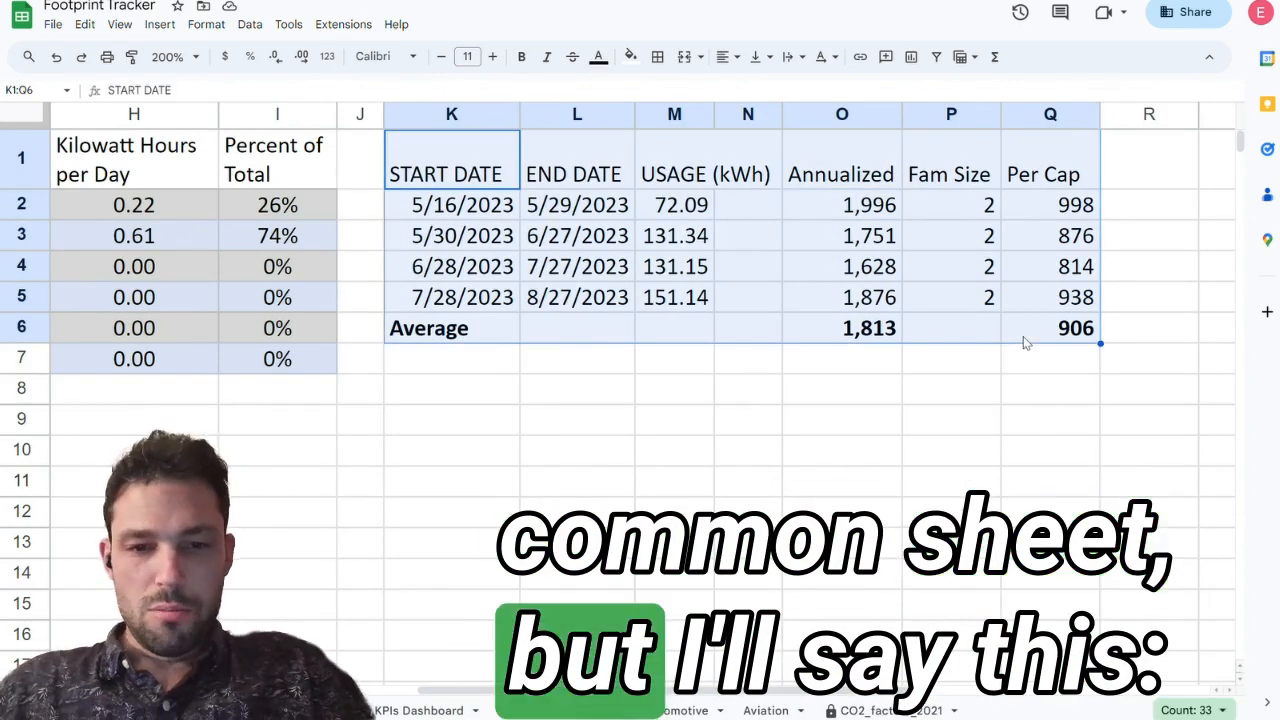
pyautogui.click(494, 386)
pyautogui.write('Use the above')
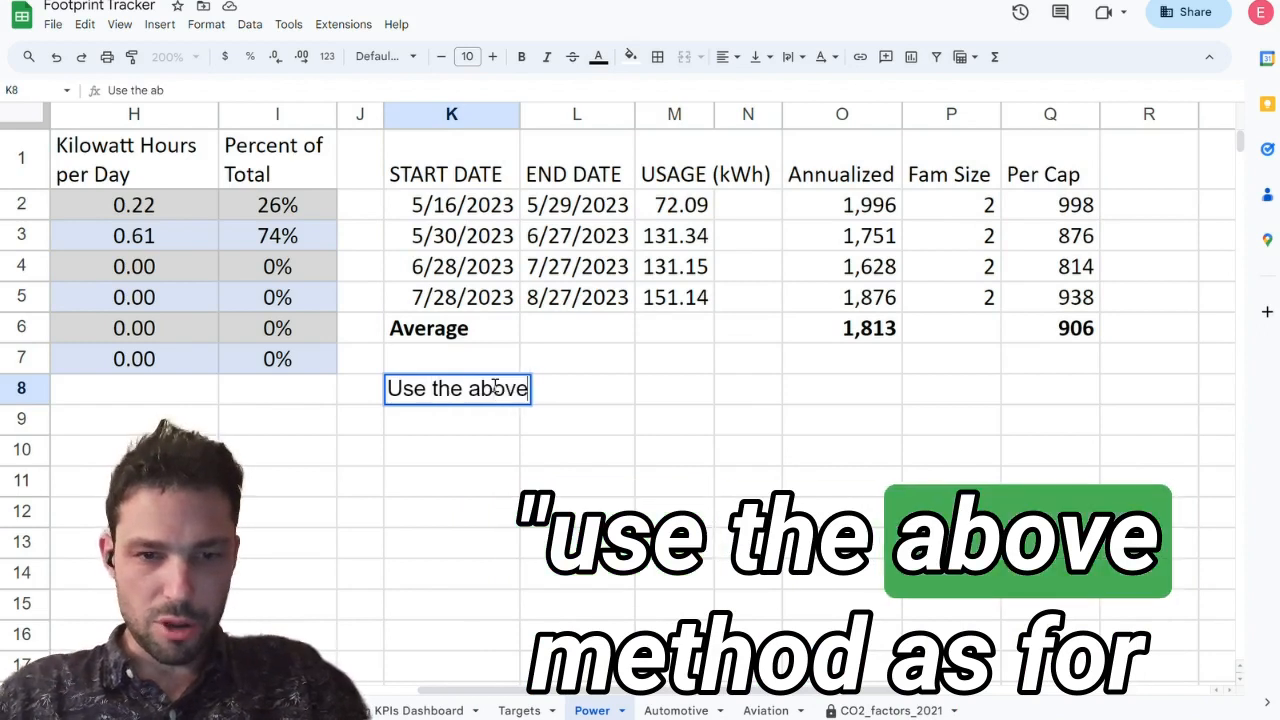
pyautogui.write(' method for your ')
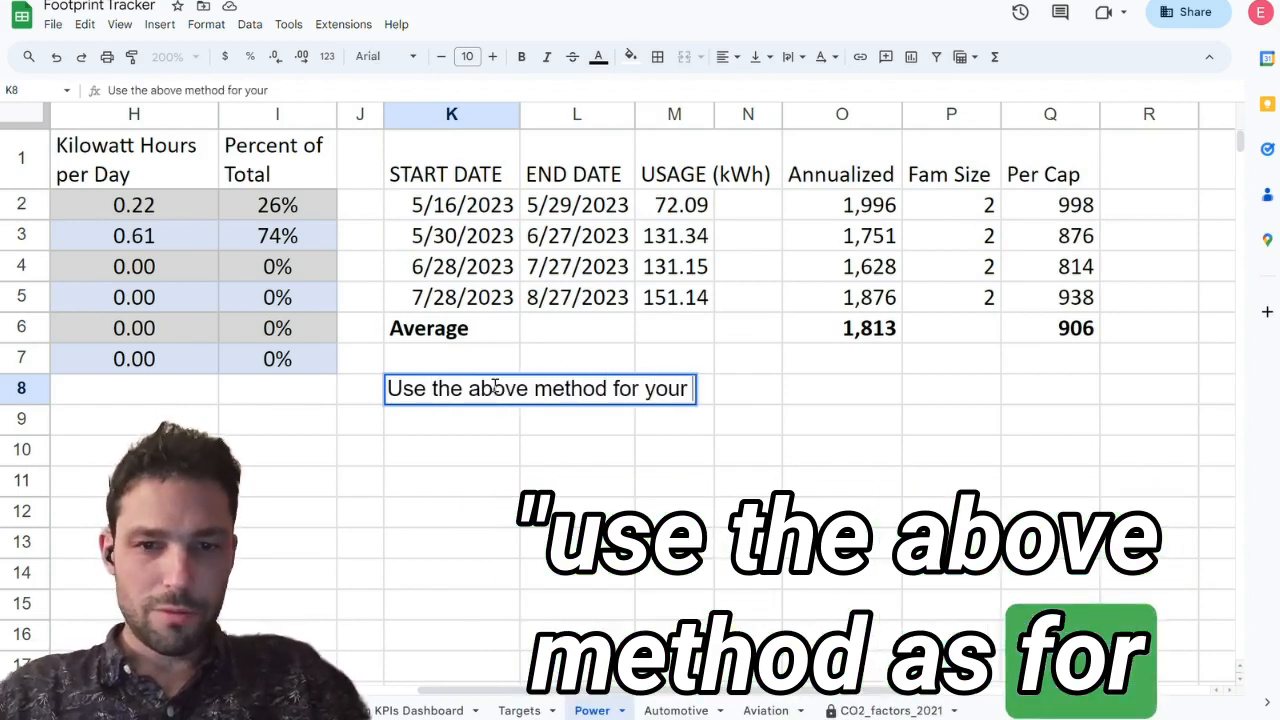
pyautogui.write('own analysis')
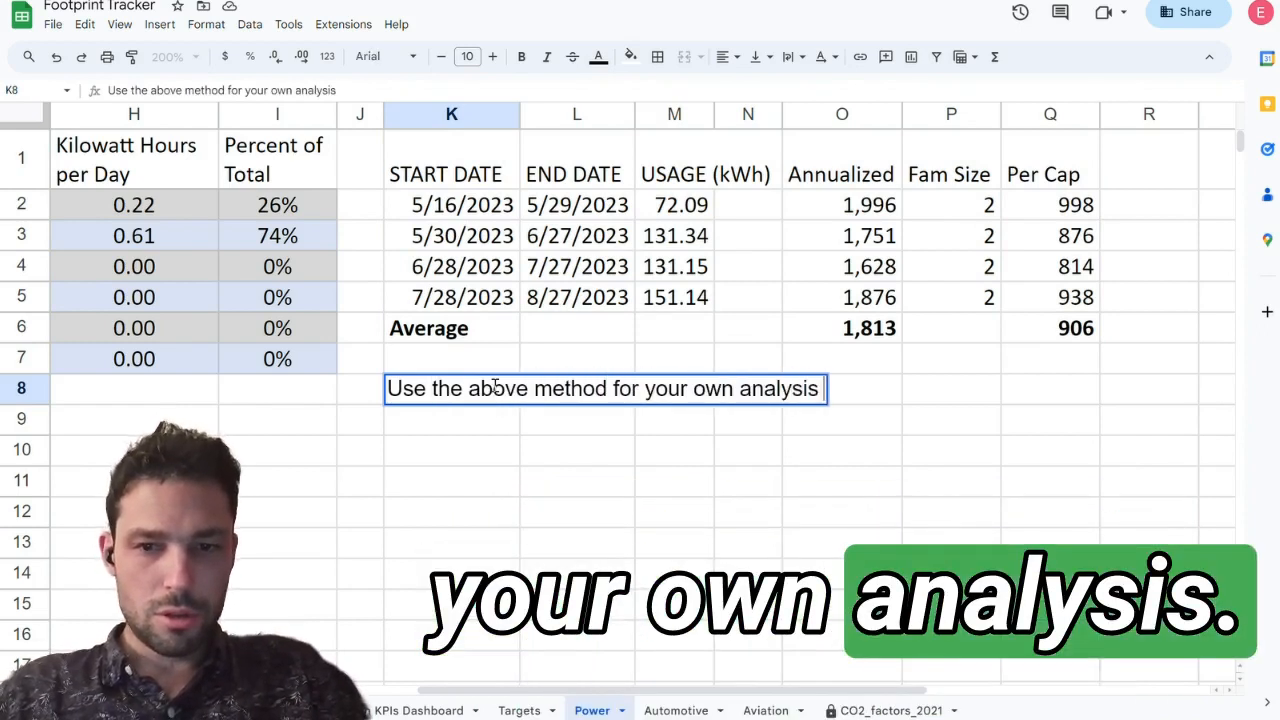
pyautogui.write('. Copy and paste i')
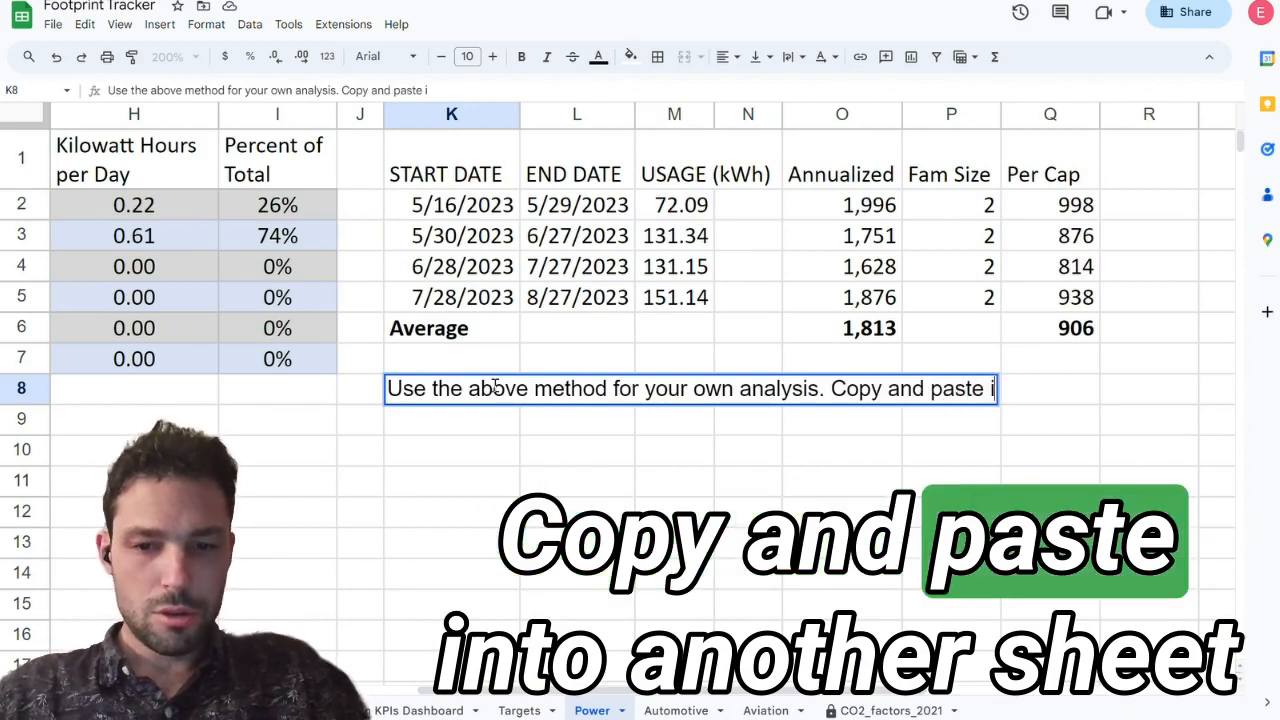
pyautogui.write('nto another Sheet a')
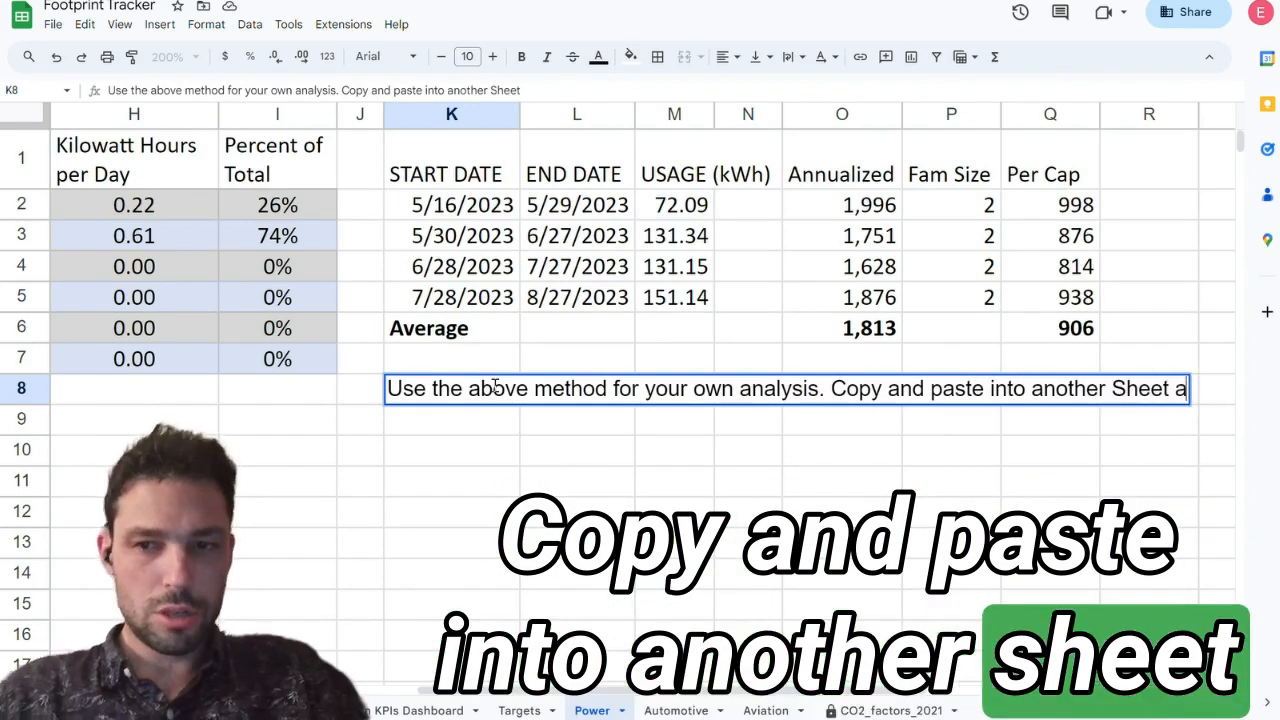
pyautogui.write('nd attach that to the Cl')
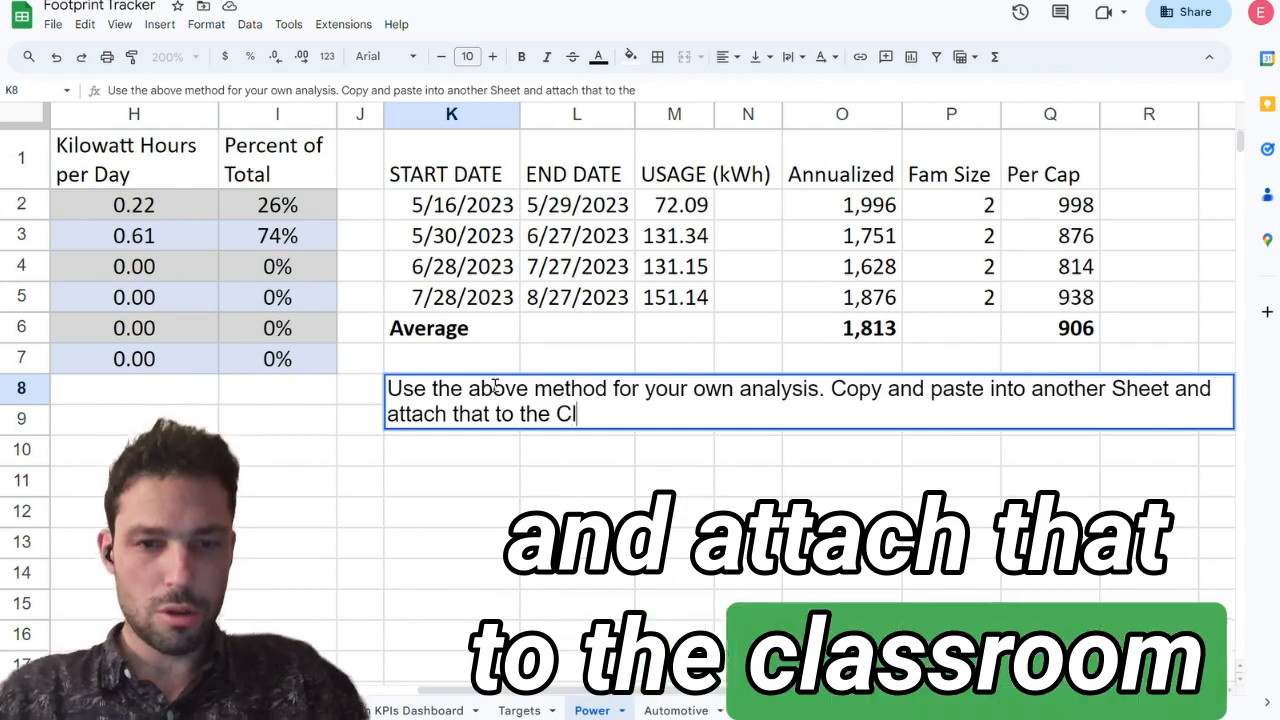
pyautogui.write('assroom assignment')
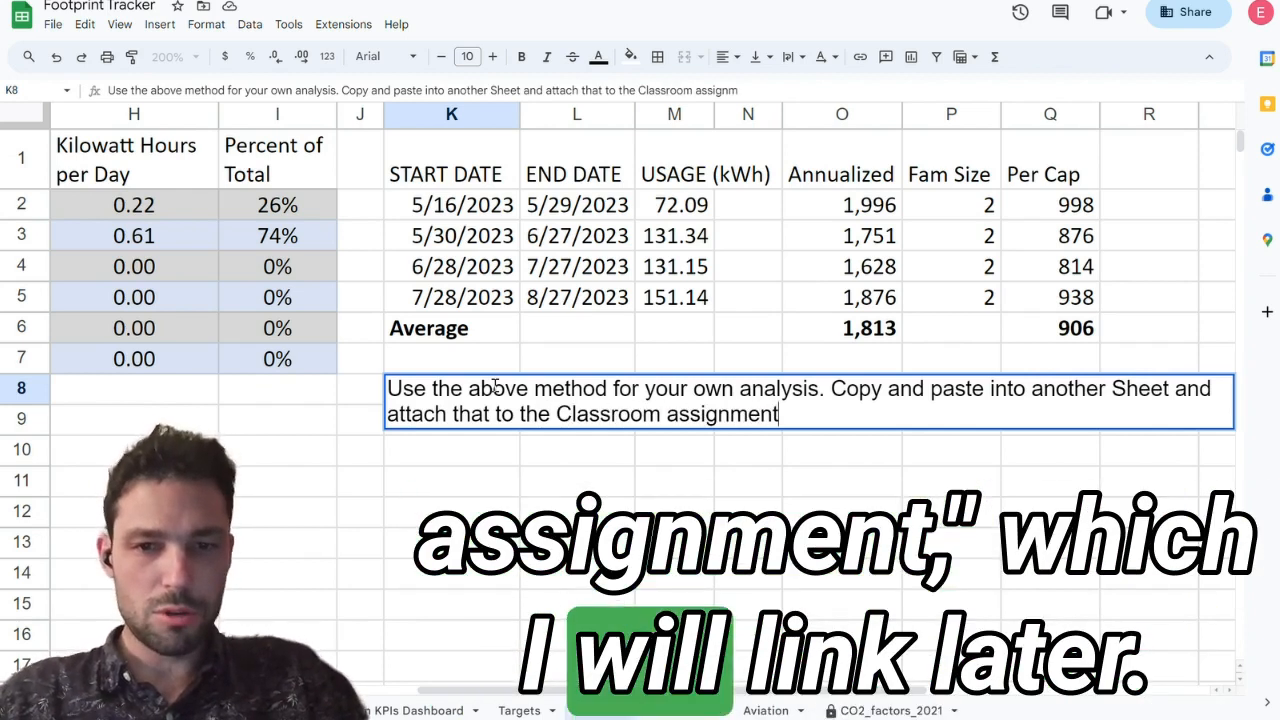
pyautogui.write('. Get your own PG&E')
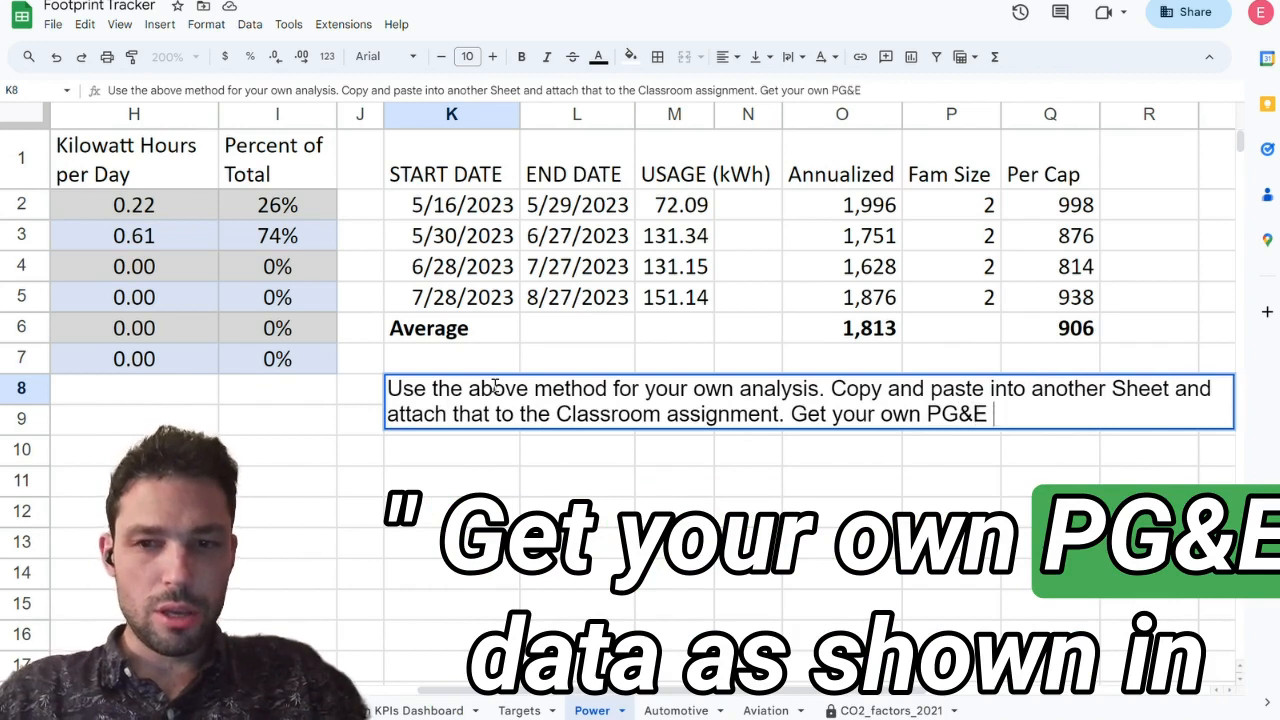
pyautogui.write(' data as shown')
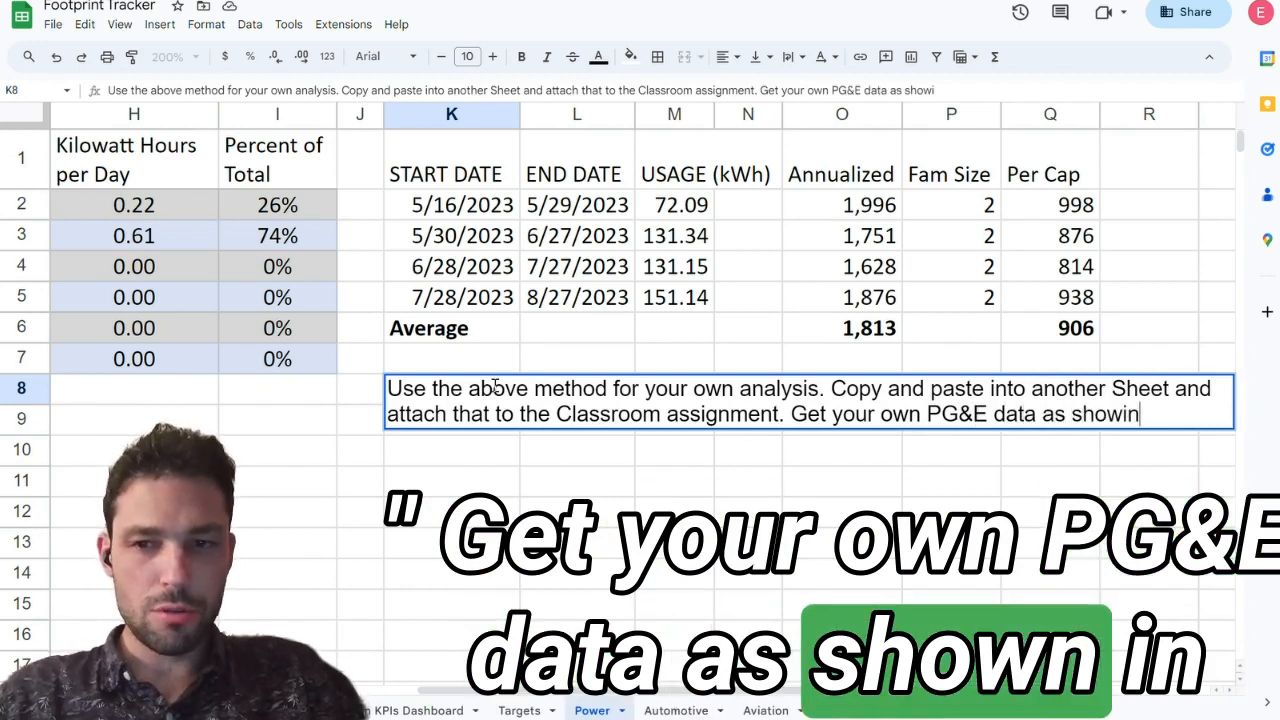
pyautogui.write(' in the video')
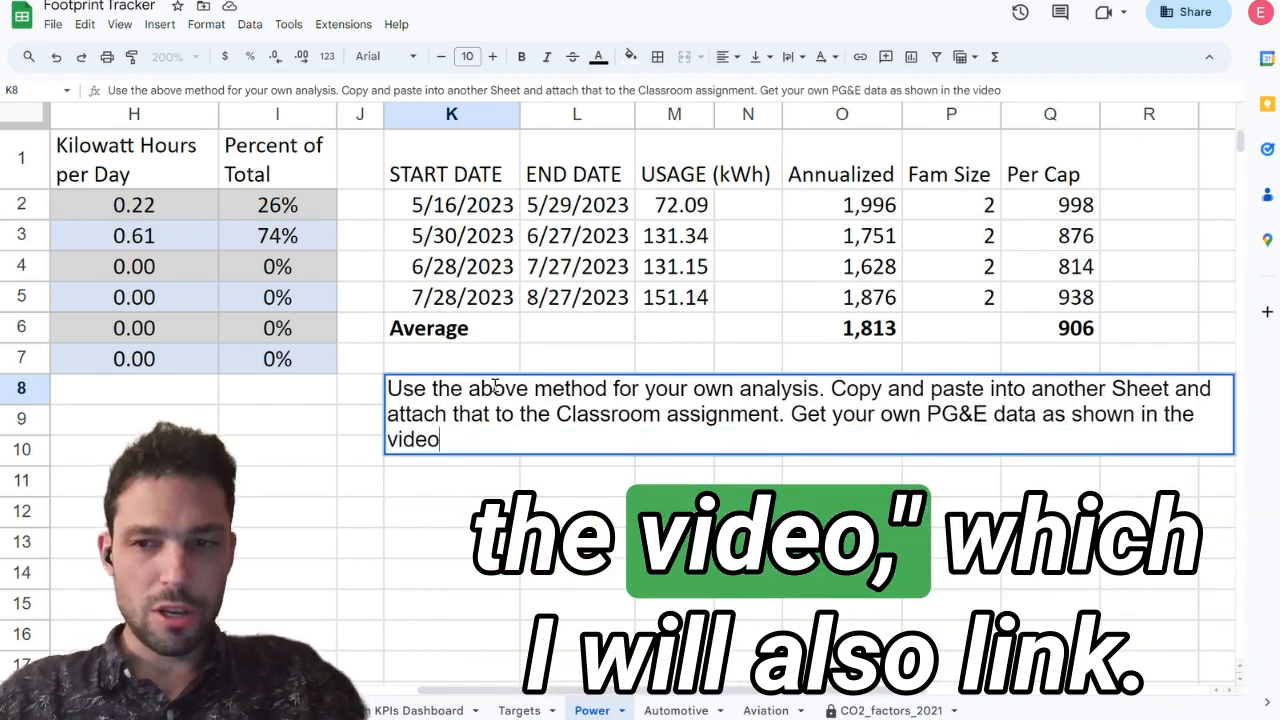
# Step: Complete the K8 note with "Get your own PG&E data as shown in the video" and commit it
pyautogui.press('Return')
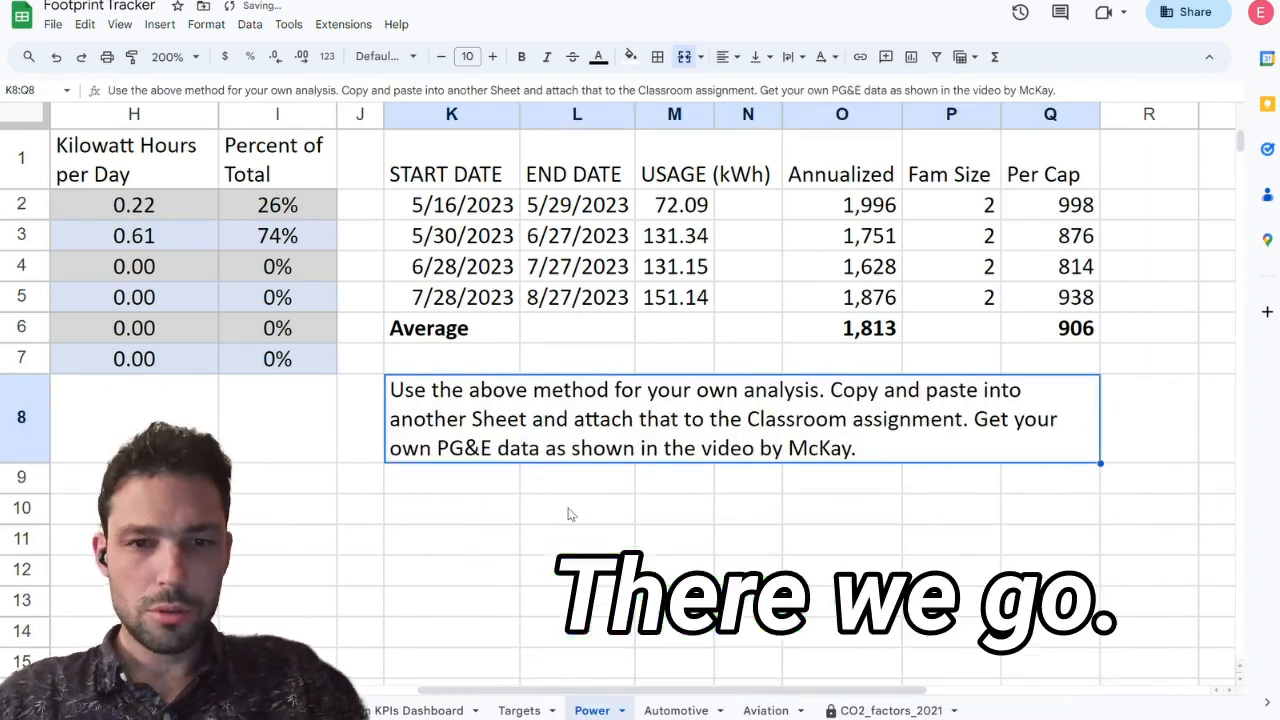
pyautogui.click(618, 576)
pyautogui.hscroll(-6, 625, 577)
pyautogui.hscroll(6, 625, 577)
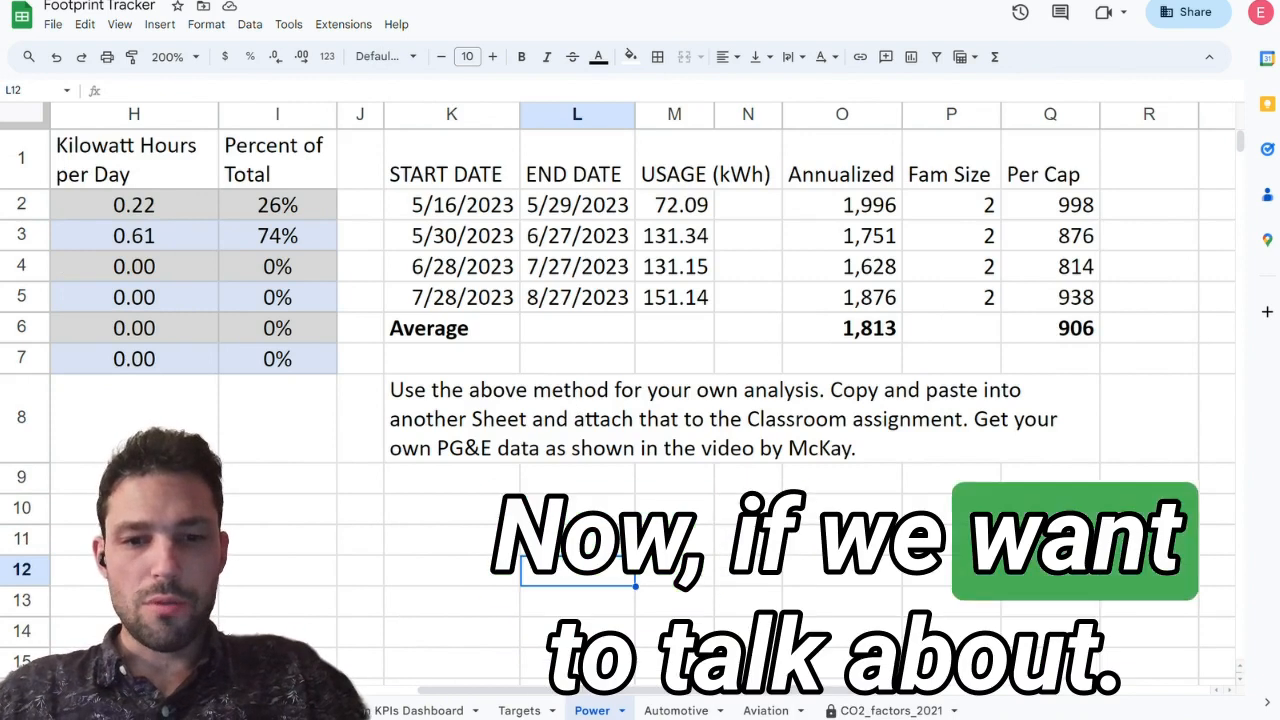
# Step: Open the Aviation sheet and examine its flight distance columns and the Plane GPM Assumption in F2
pyautogui.click(676, 710)
pyautogui.click(766, 710)
pyautogui.hscroll(3, 641, 259)
pyautogui.hscroll(-3, 641, 259)
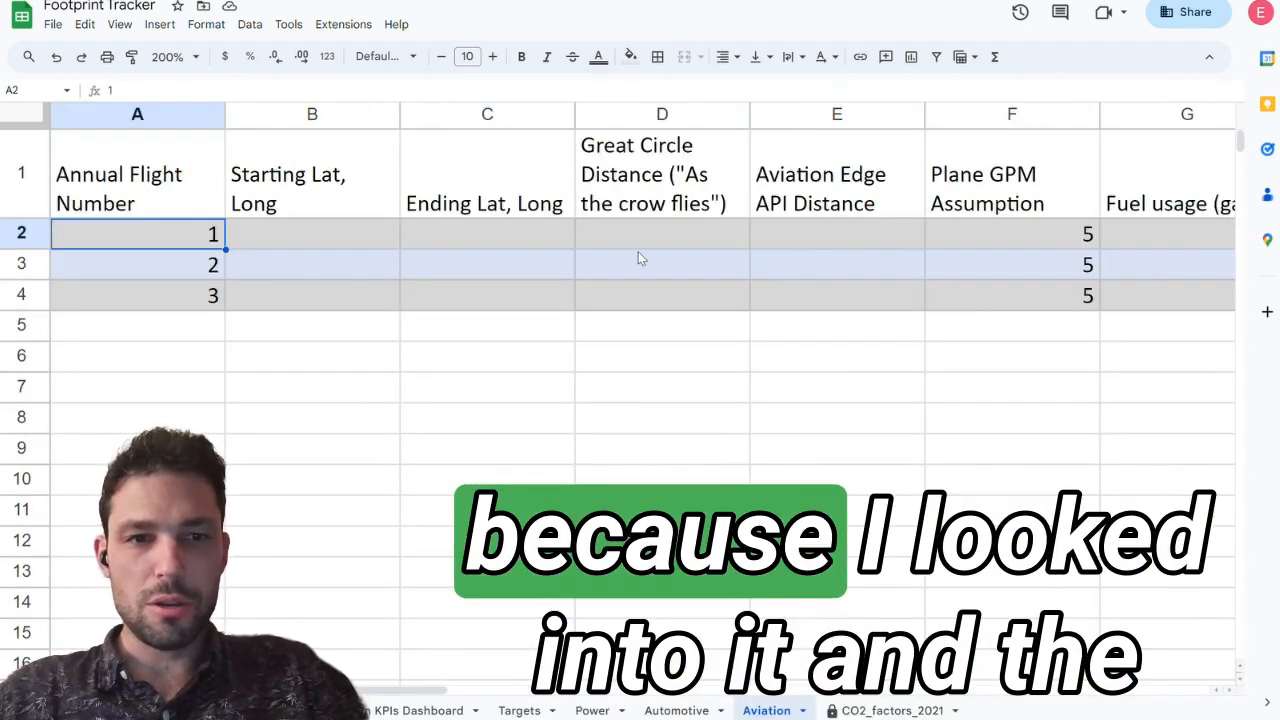
pyautogui.click(341, 191)
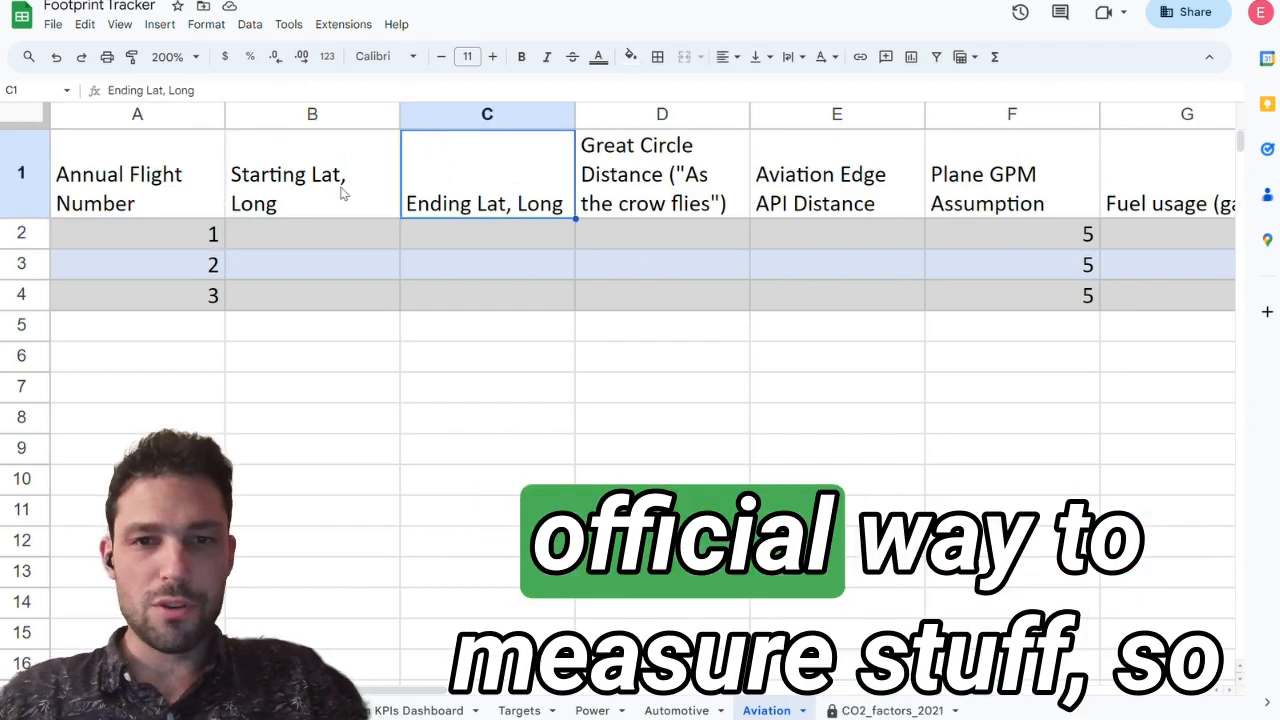
pyautogui.press('Right')
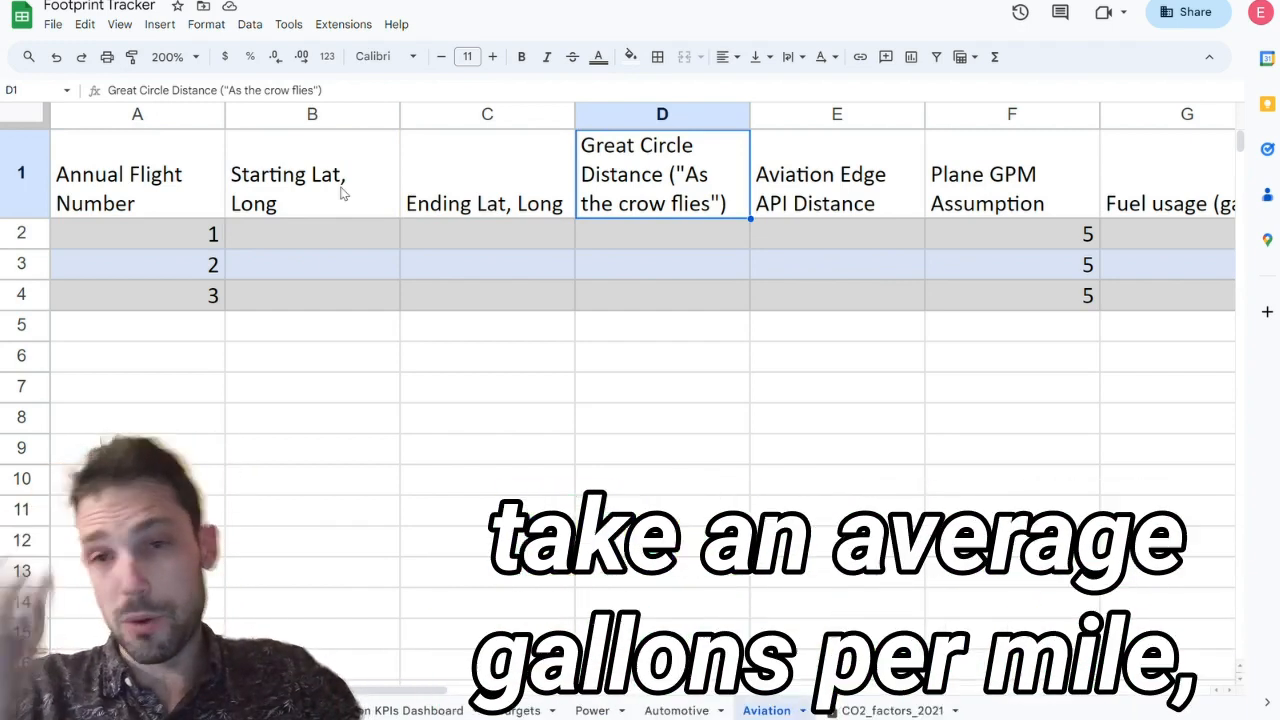
pyautogui.press('Right')
pyautogui.press('Right')
pyautogui.press('Down')
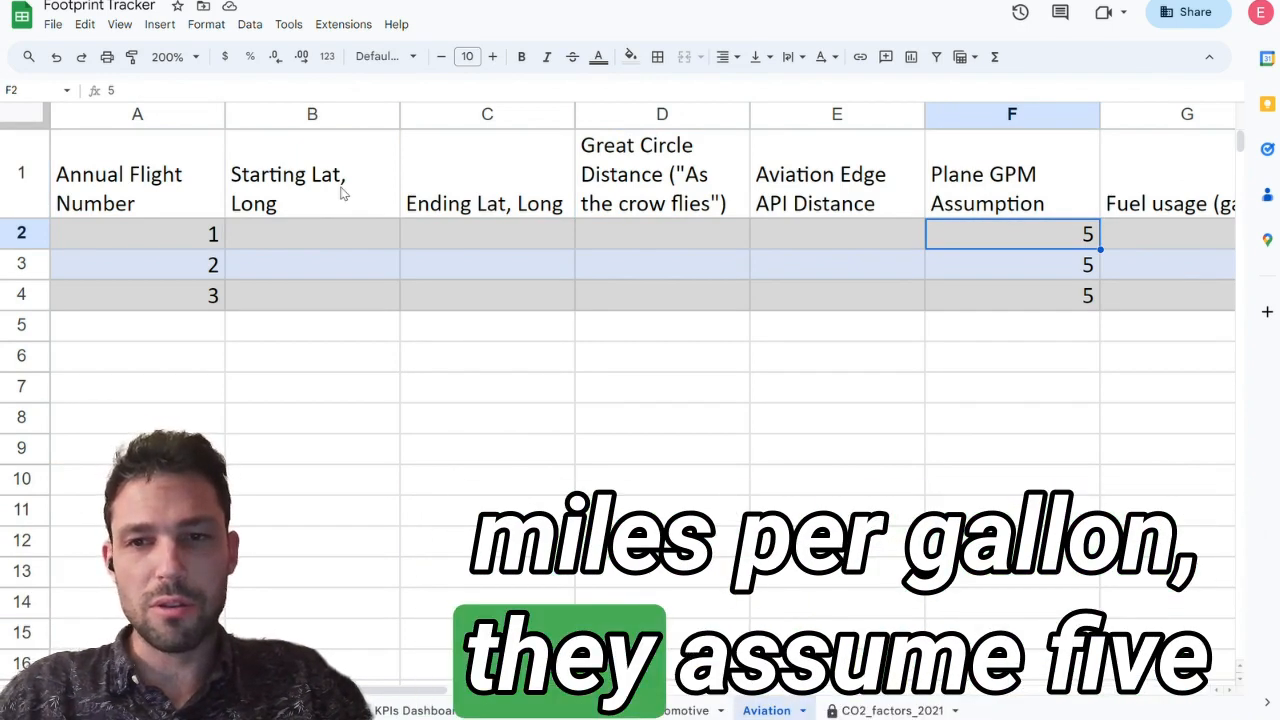
# Step: Inspect how the Fuel usage formula in G2 combines the GPM assumption with the two distance columns
pyautogui.press('Left')
pyautogui.press('Left')
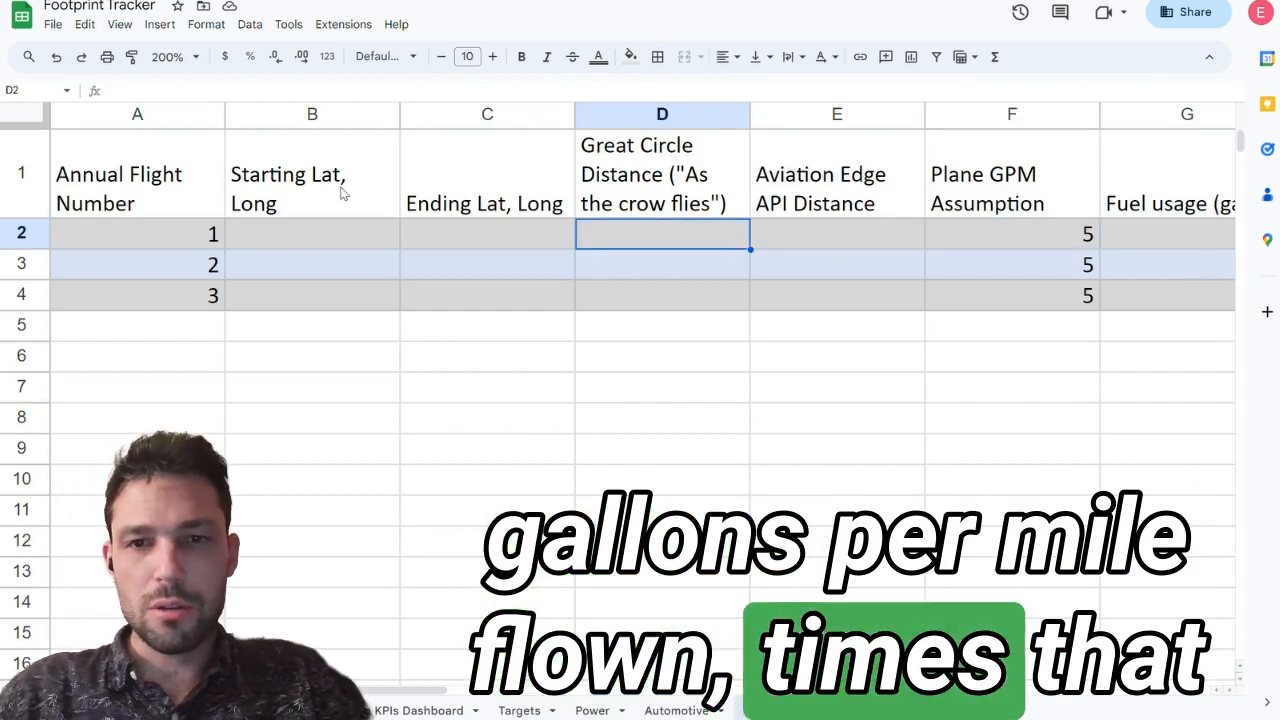
pyautogui.press('Right')
pyautogui.press('Right')
pyautogui.press('Right')
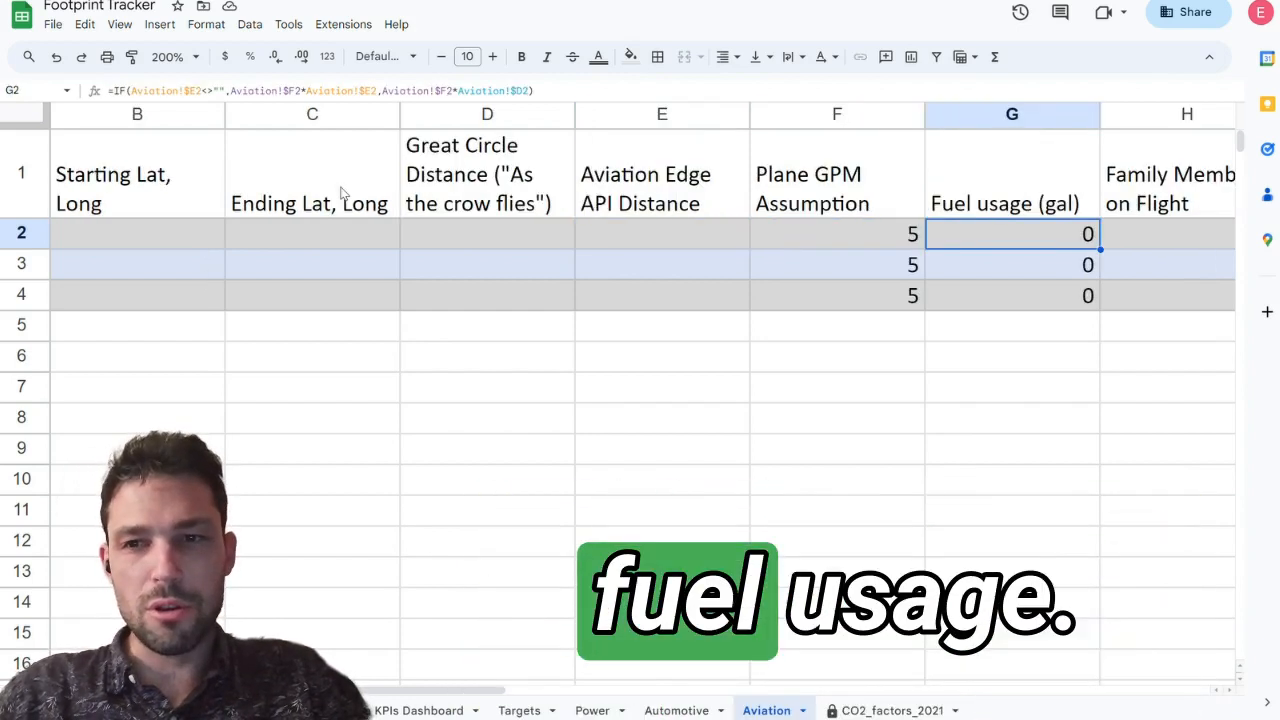
pyautogui.click(574, 89)
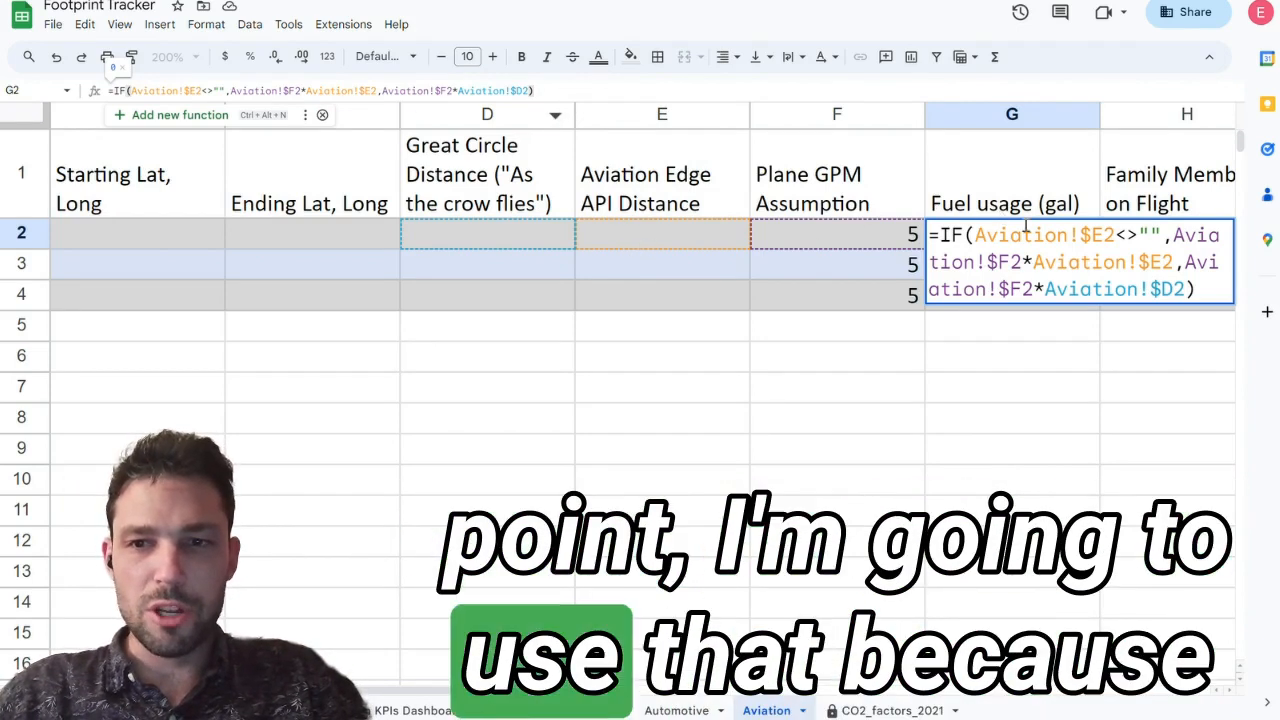
pyautogui.press('Return')
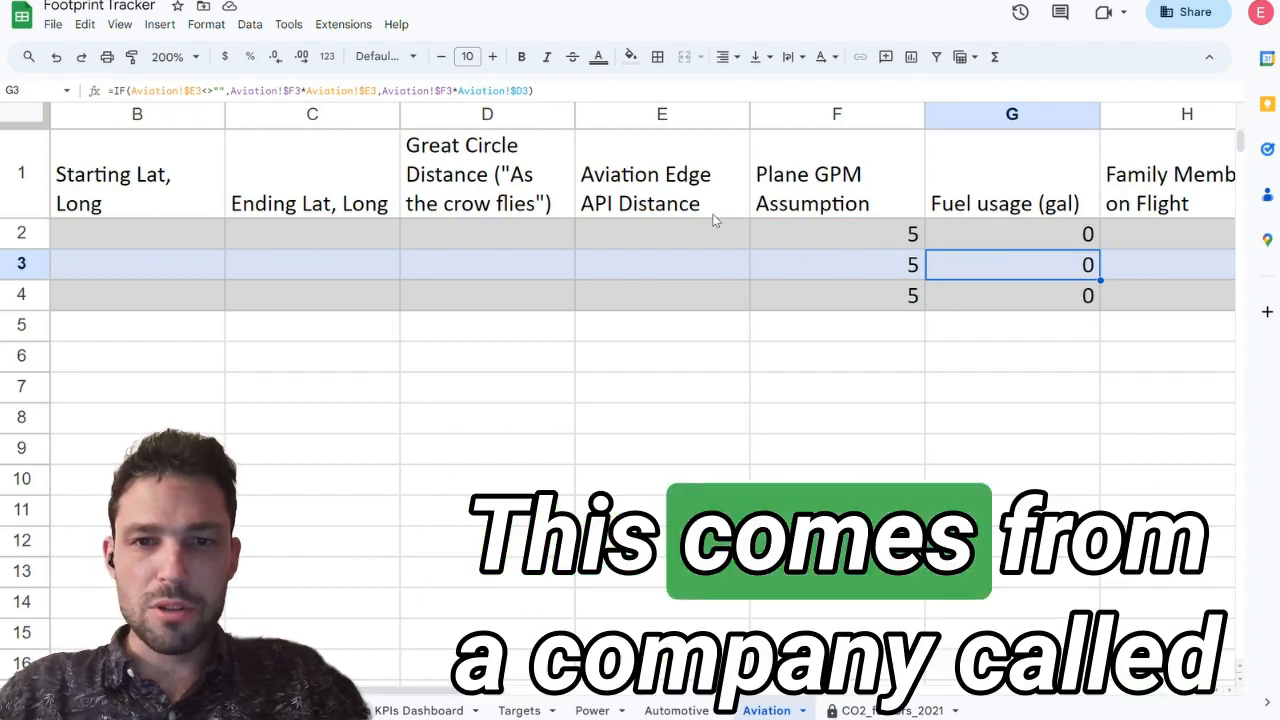
# Step: Review the Aviation Edge API Distance column, the load factor in J2 and the total seats in I2
pyautogui.click(695, 205)
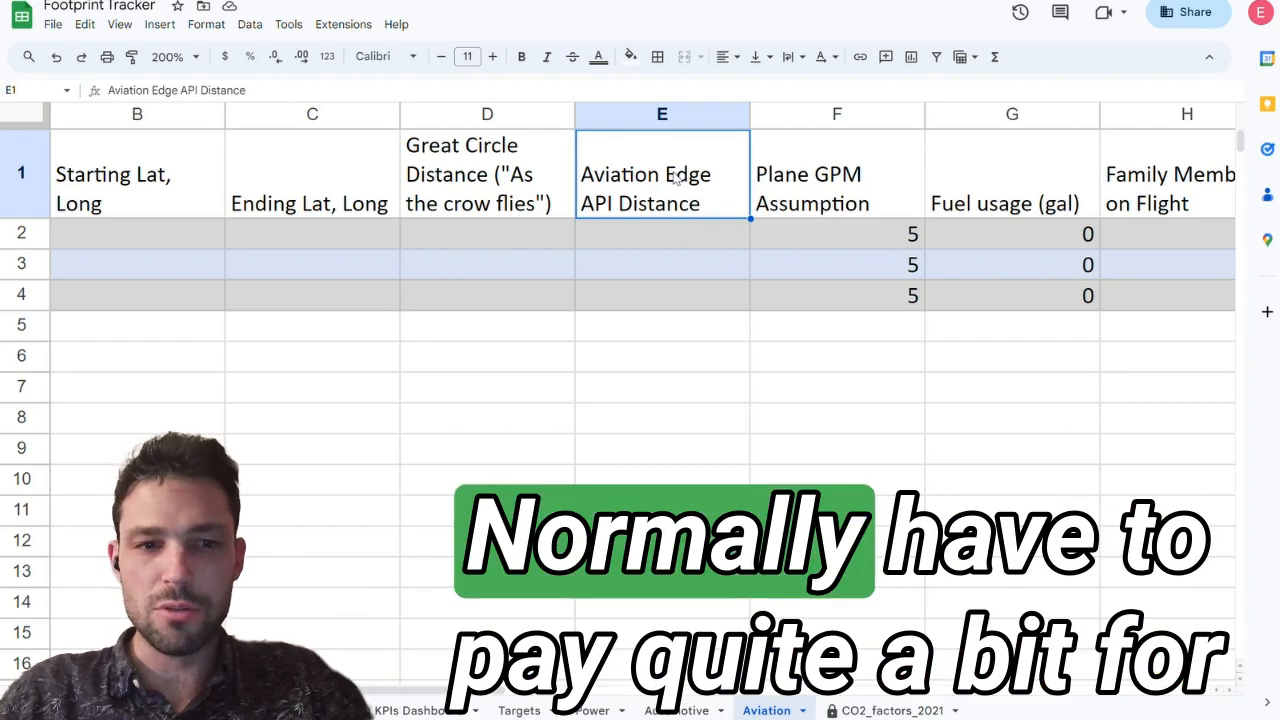
pyautogui.press('Down')
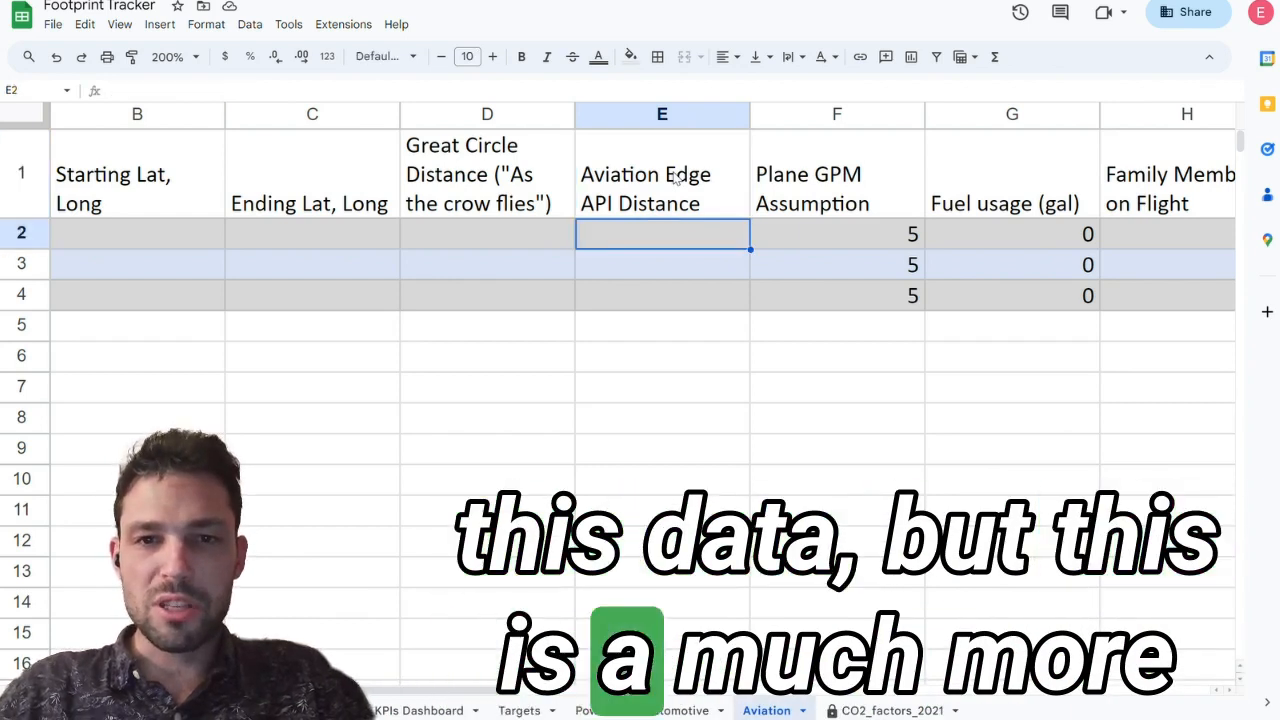
pyautogui.press('Up')
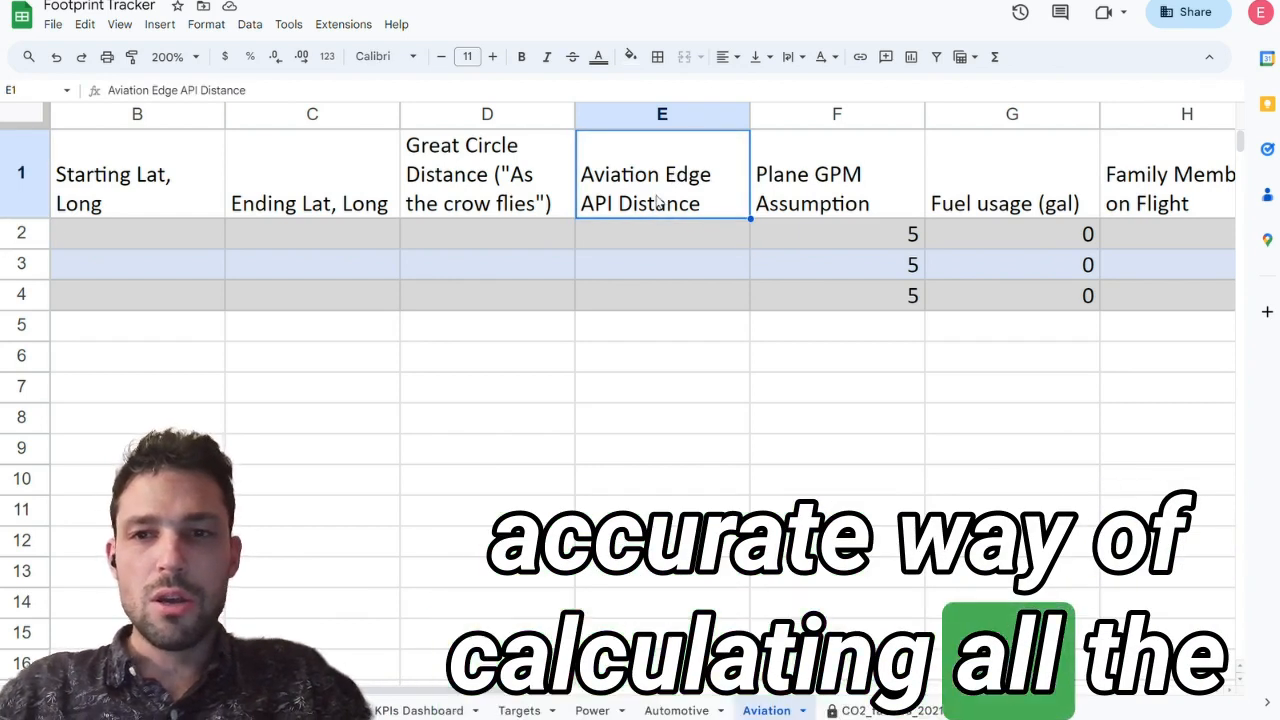
pyautogui.hscroll(1, 662, 190)
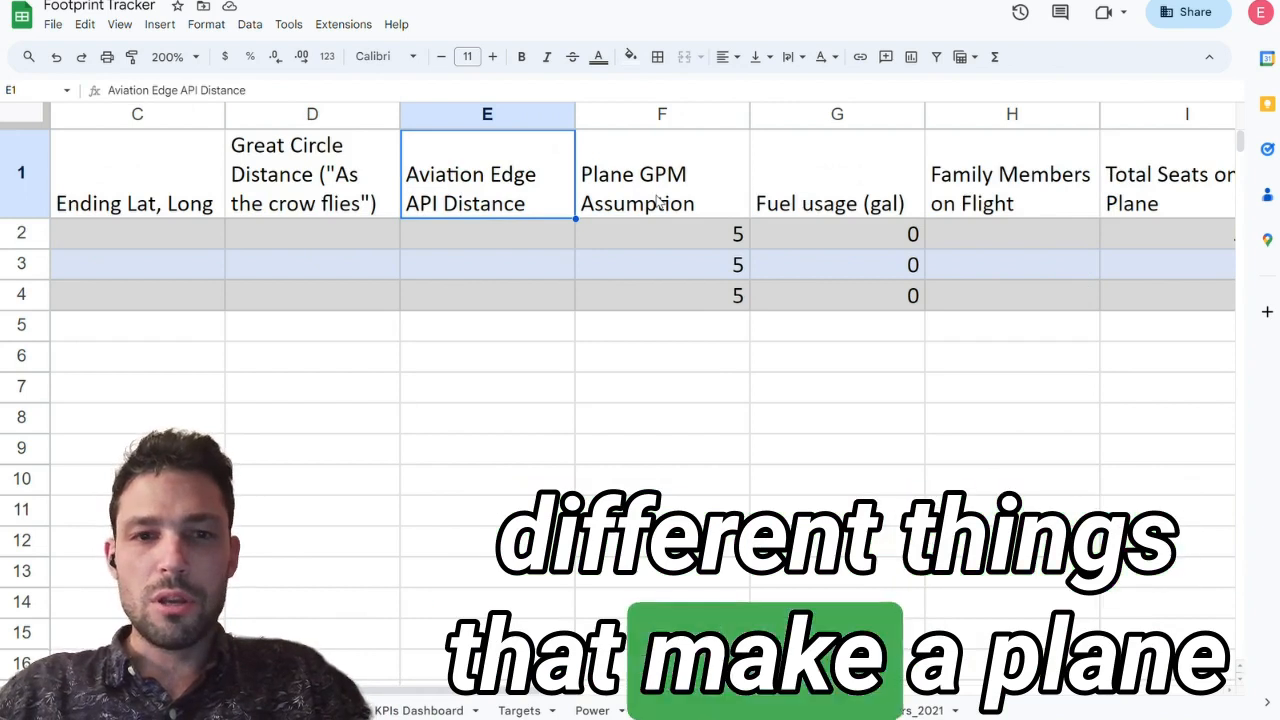
pyautogui.hscroll(1, 657, 200)
pyautogui.hscroll(1, 657, 200)
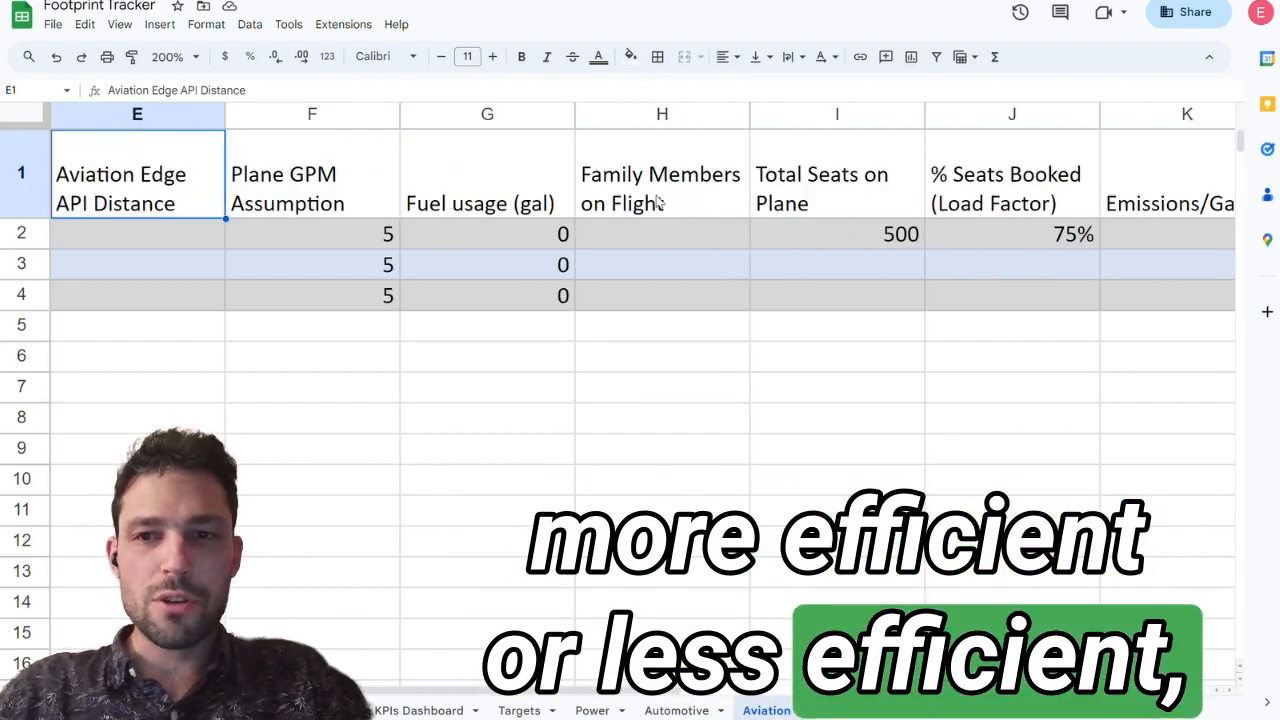
pyautogui.click(1011, 205)
pyautogui.click(1011, 237)
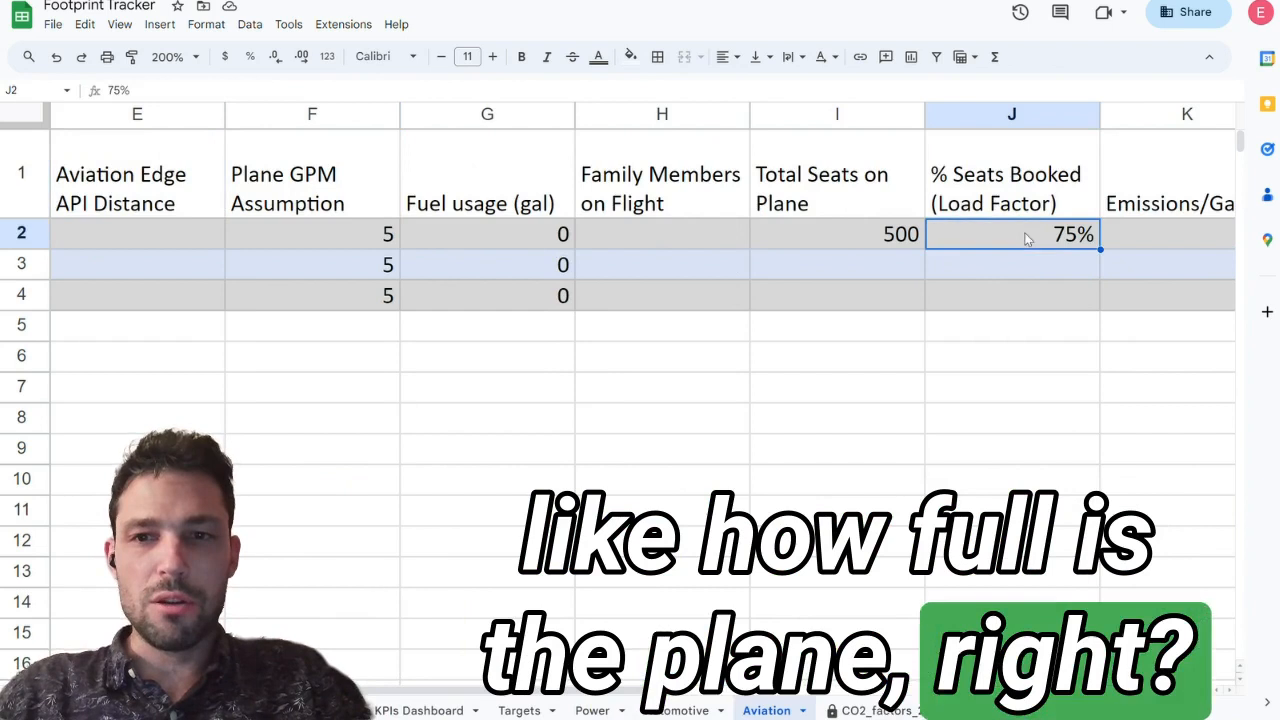
pyautogui.click(827, 238)
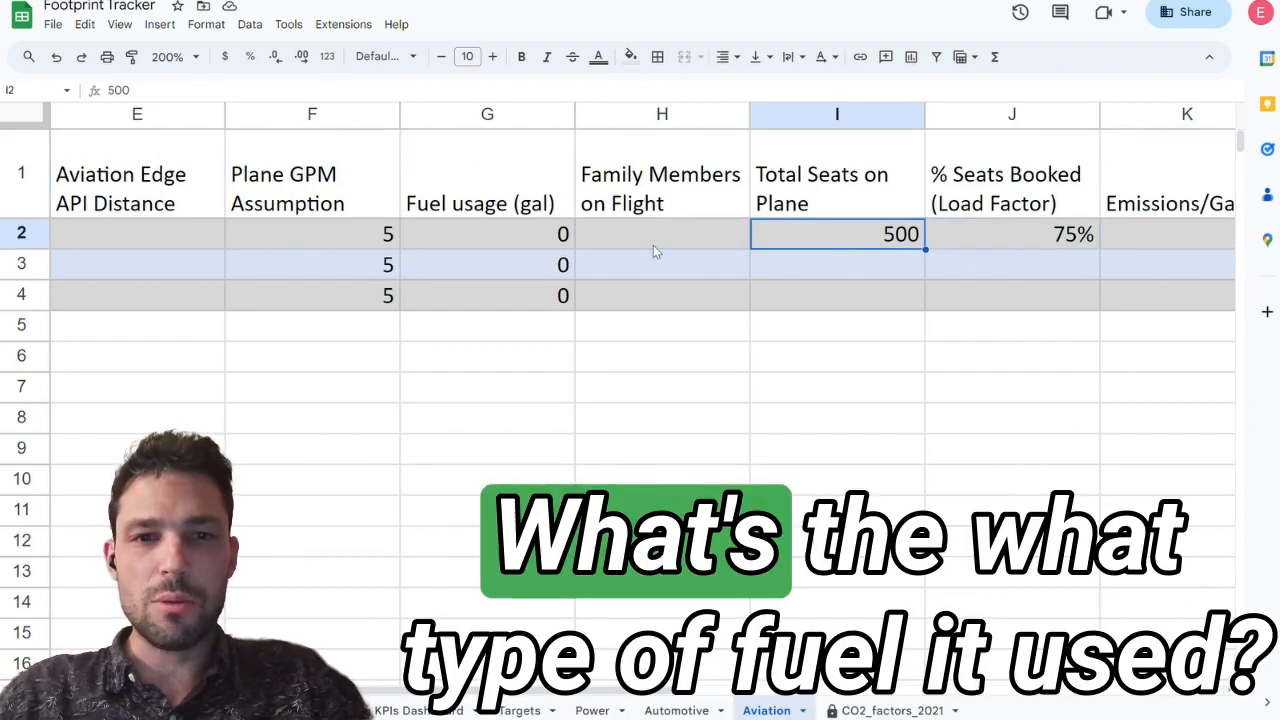
# Step: Look across the emissions columns and inspect the Family Share of Emissions formula in L2
pyautogui.hscroll(1, 655, 252)
pyautogui.hscroll(1, 650, 255)
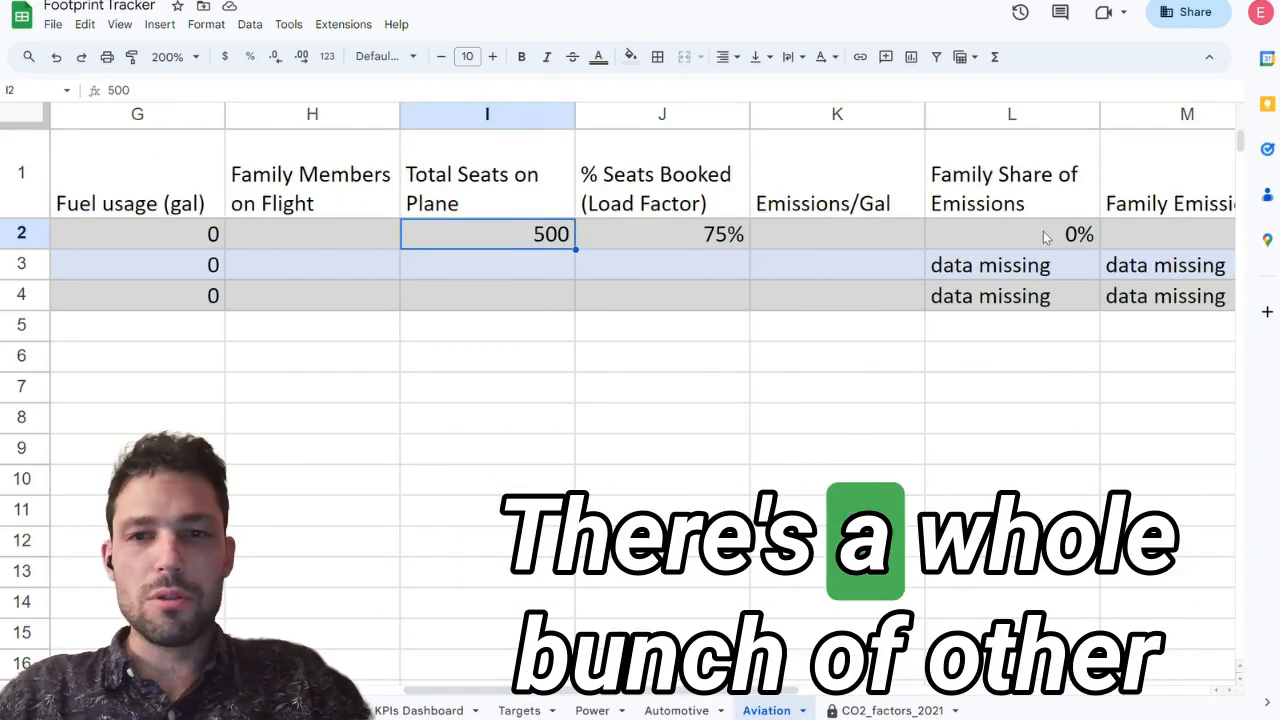
pyautogui.hscroll(1, 1045, 236)
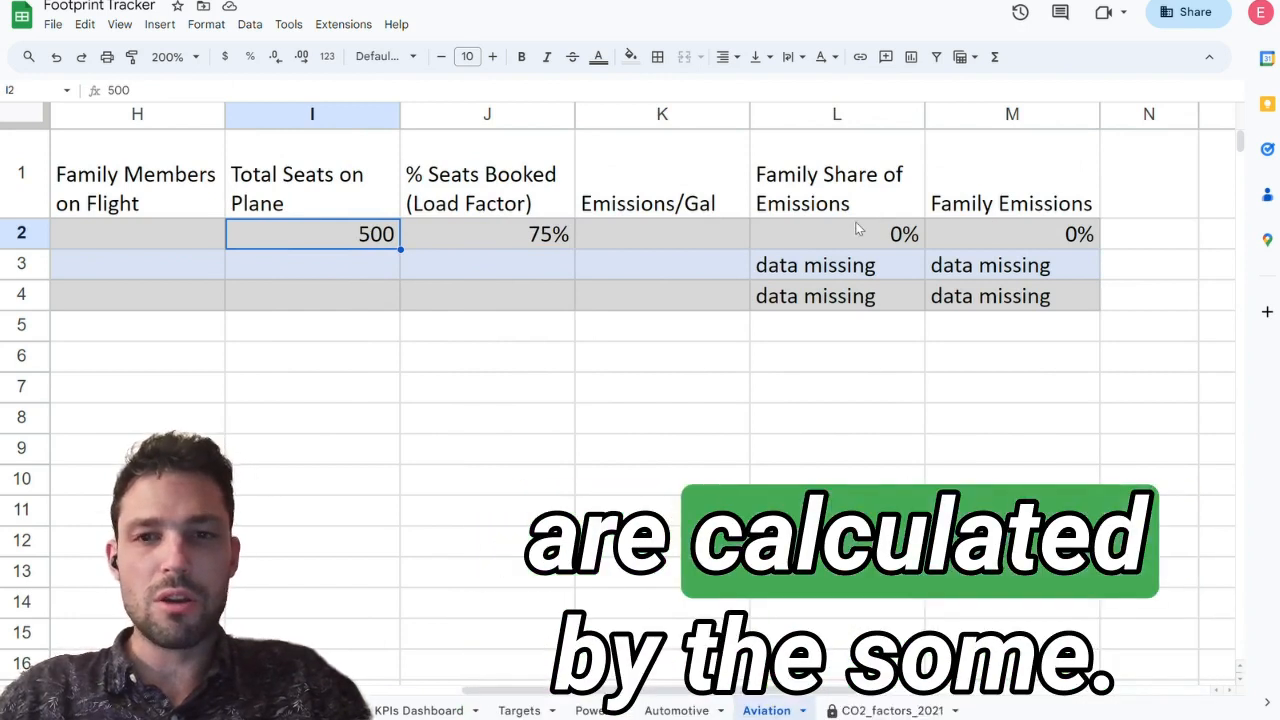
pyautogui.click(843, 233)
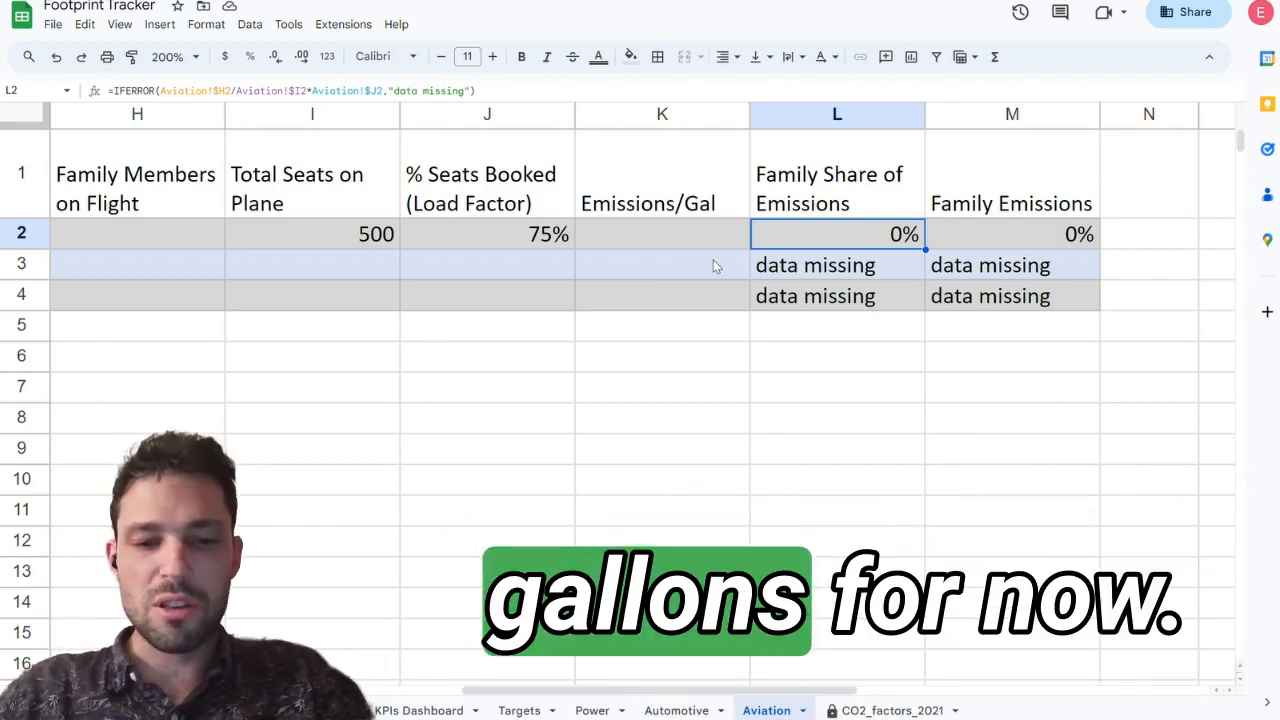
# Step: Copy kerosene's kilograms CO2 per gallon coefficient, 9.88, from the EIA emissions coefficients page into Emissions/Gal cell K2
pyautogui.press('Left')
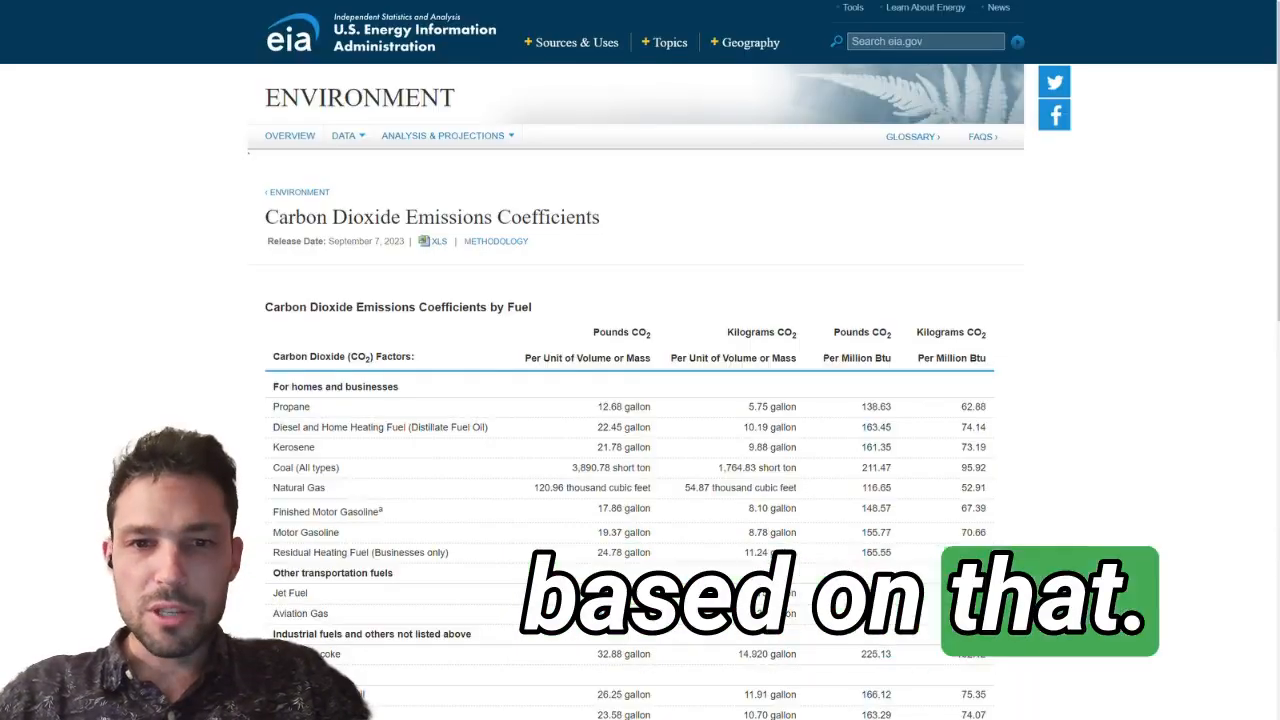
pyautogui.scroll(-1, 548, 487)
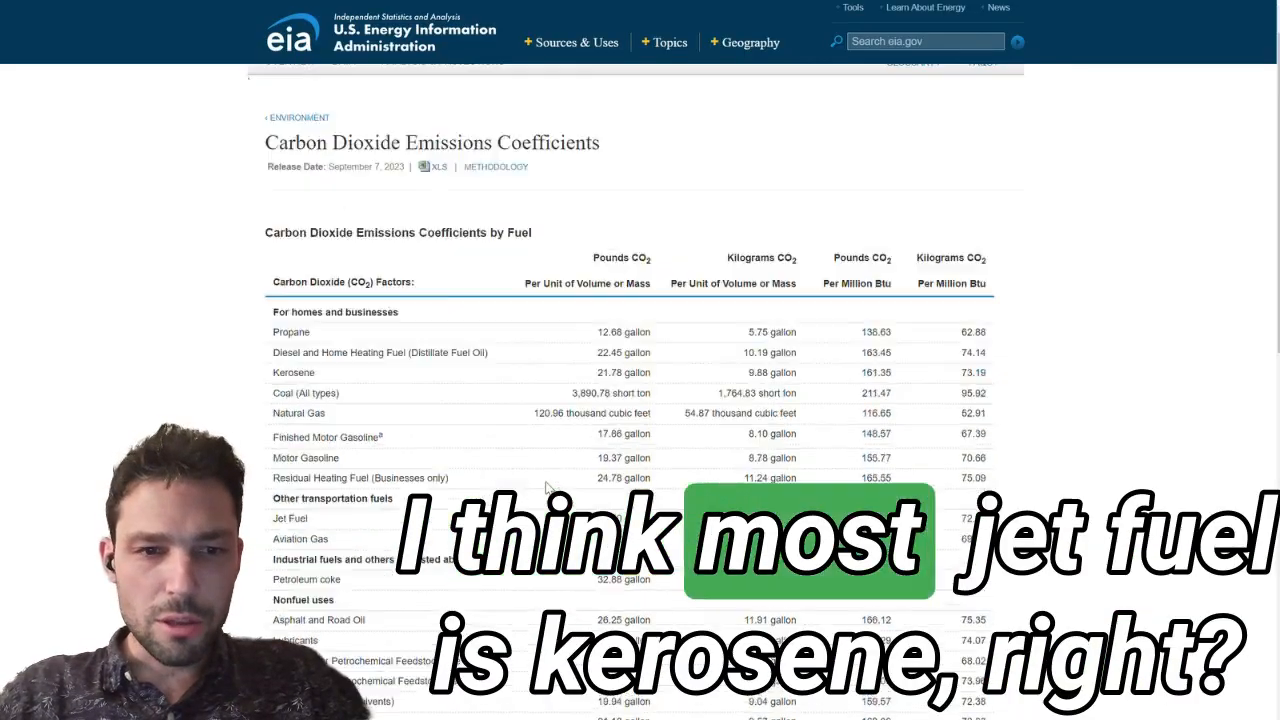
pyautogui.scroll(-2, 548, 487)
pyautogui.scroll(5, 280, 236)
pyautogui.hscroll(2, 648, 305)
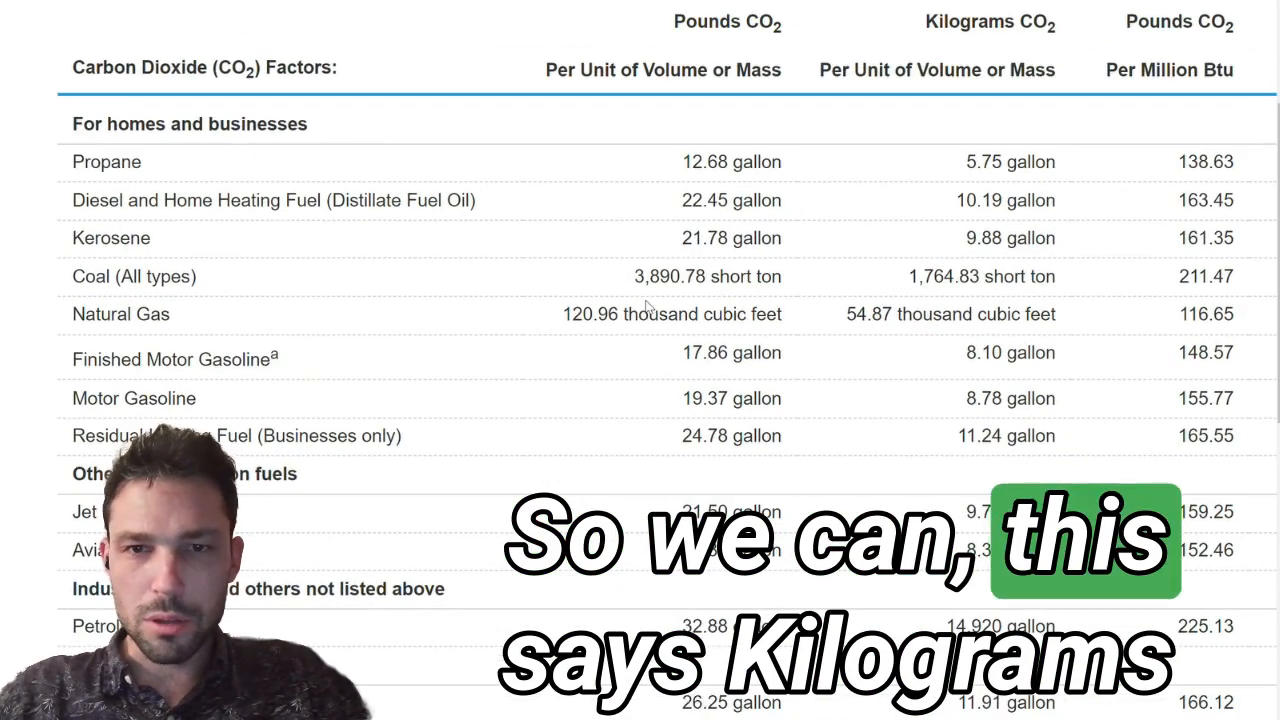
pyautogui.hscroll(1, 925, 185)
pyautogui.moveTo(928, 240); pyautogui.dragTo(966, 240)
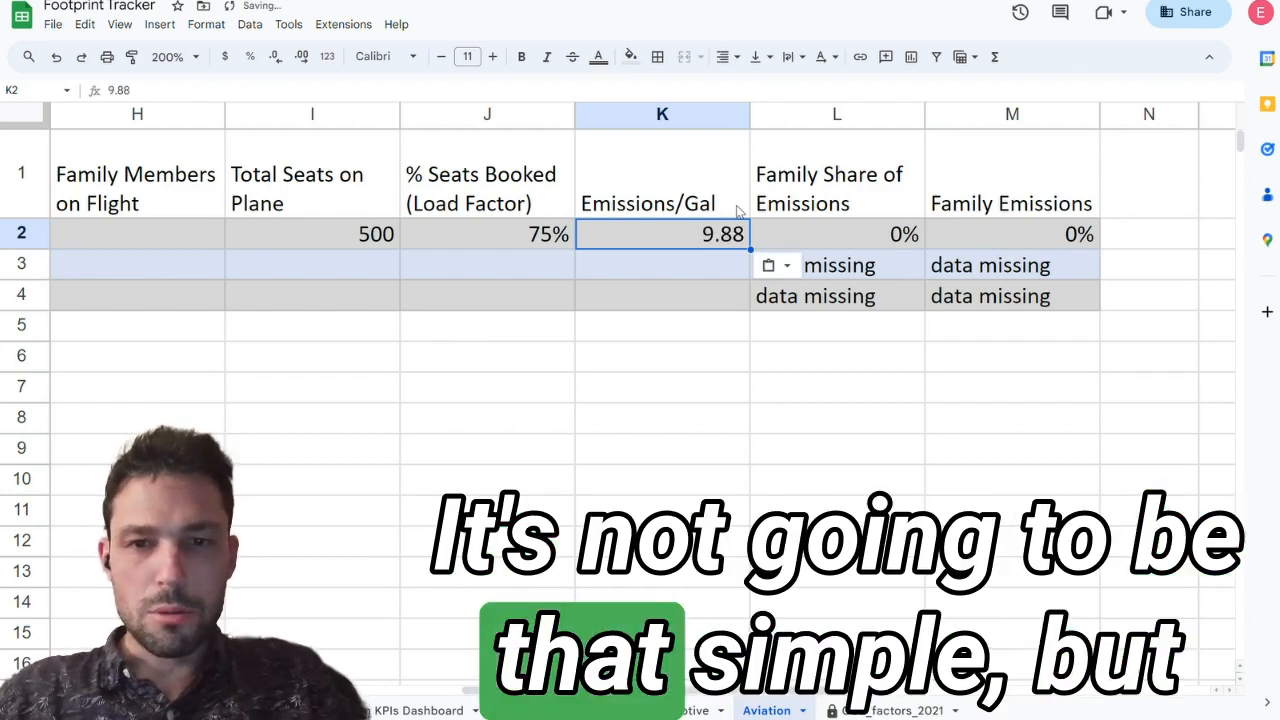
# Step: Inspect which columns the Family Share of Emissions formula in L2 depends on
pyautogui.press('Right')
pyautogui.press('Left')
pyautogui.press('Right')
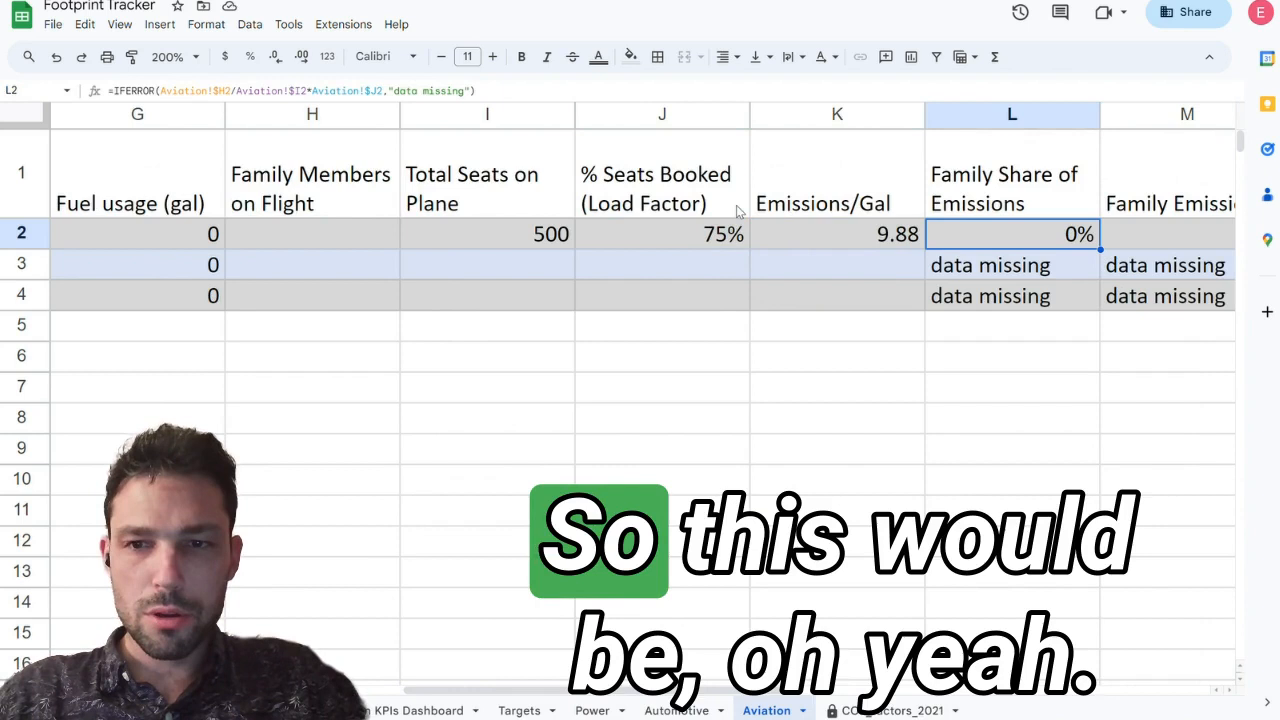
pyautogui.click(620, 93)
pyautogui.press('Return')
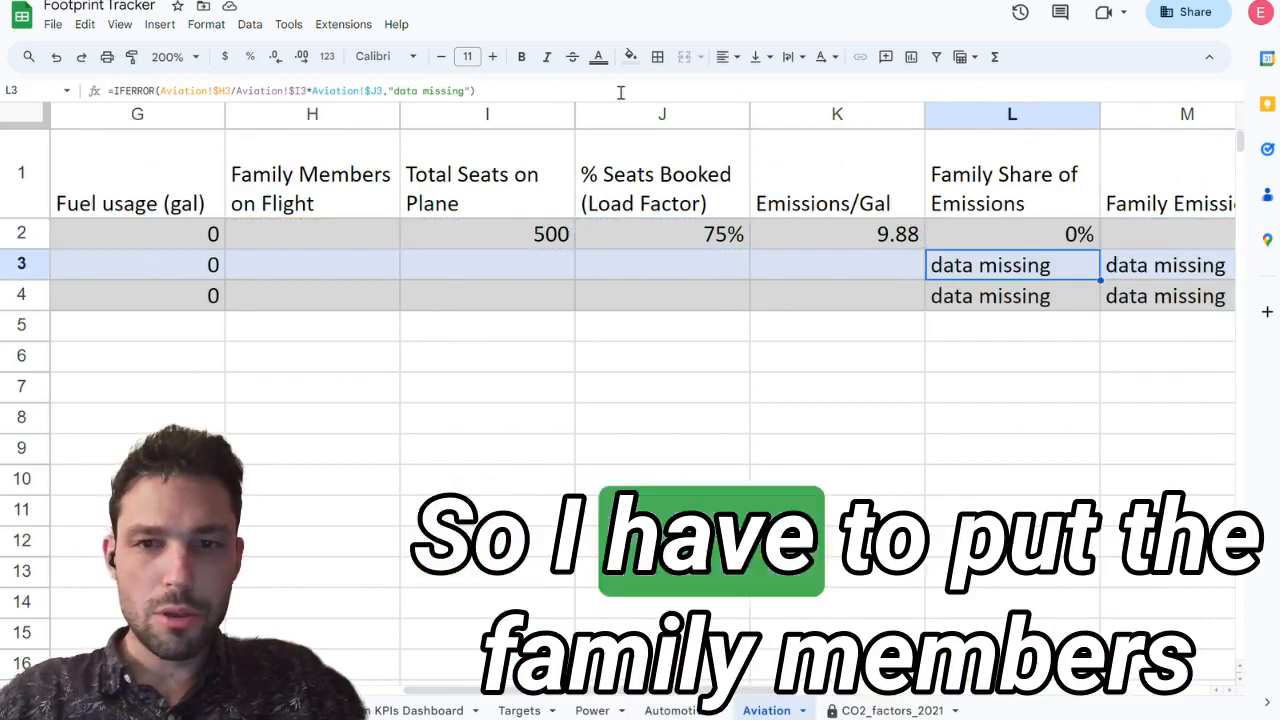
# Step: Enter 1 as the Family Members on Flight value for the first flight in H2
pyautogui.press('Up')
pyautogui.press('Left')
pyautogui.press('Left')
pyautogui.press('Left')
pyautogui.press('Left')
pyautogui.write('1')
pyautogui.press('Return')
# Step: Show the Family Share of Emissions percentage in L2 with two decimal places
pyautogui.press('Up')
pyautogui.press('Right')
pyautogui.press('Right')
pyautogui.press('Right')
pyautogui.press('Right')
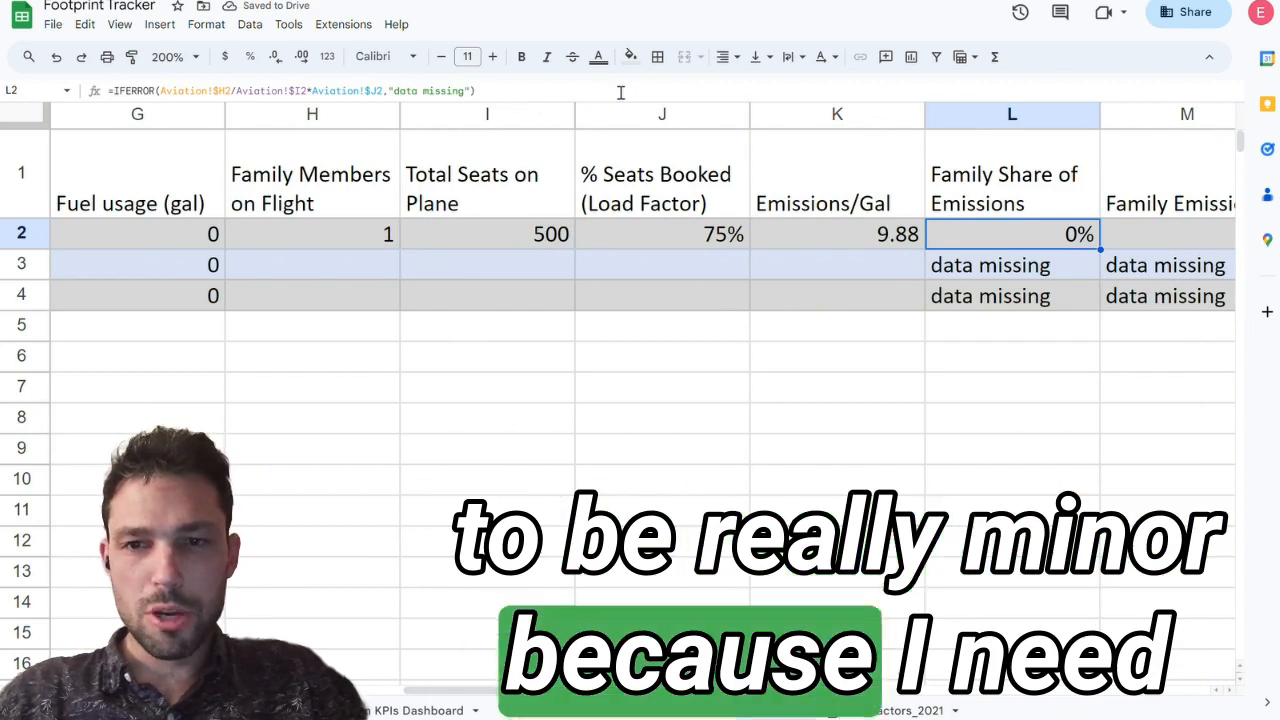
pyautogui.click(302, 57)
pyautogui.click(302, 57)
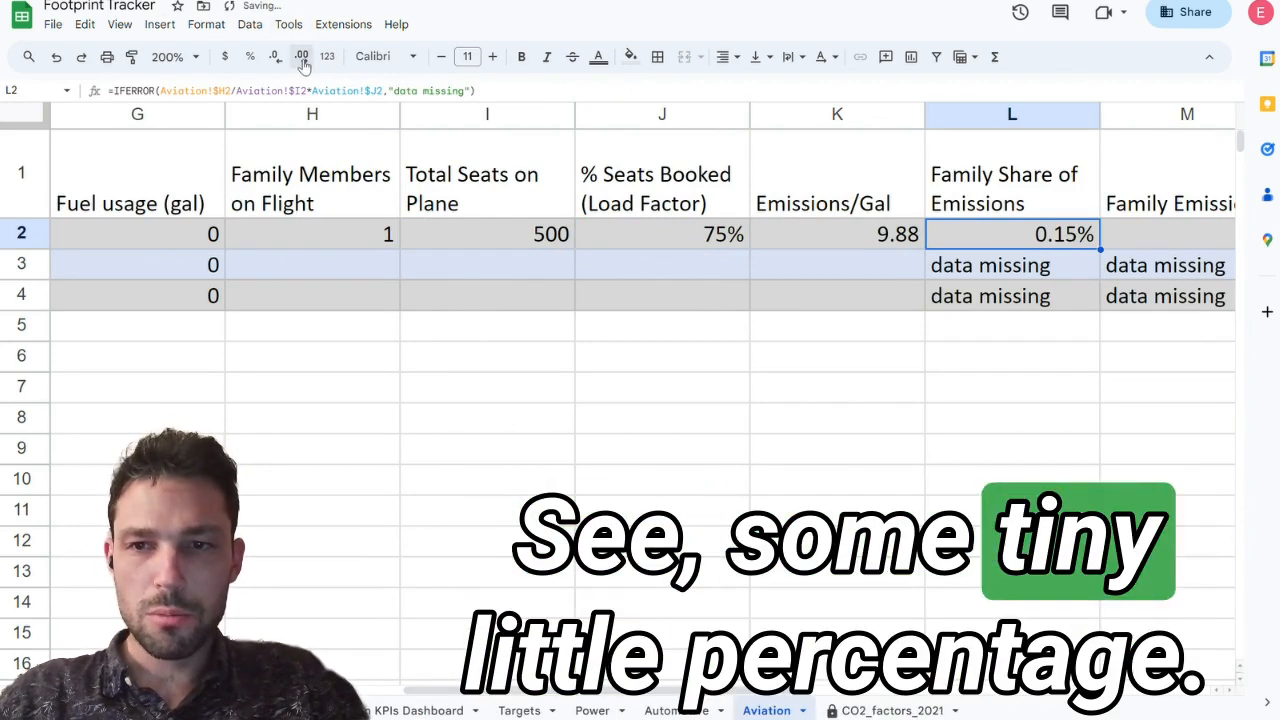
# Step: Check the Family Emissions formula in M2 and change the cell's format from percent to Number
pyautogui.press('Right')
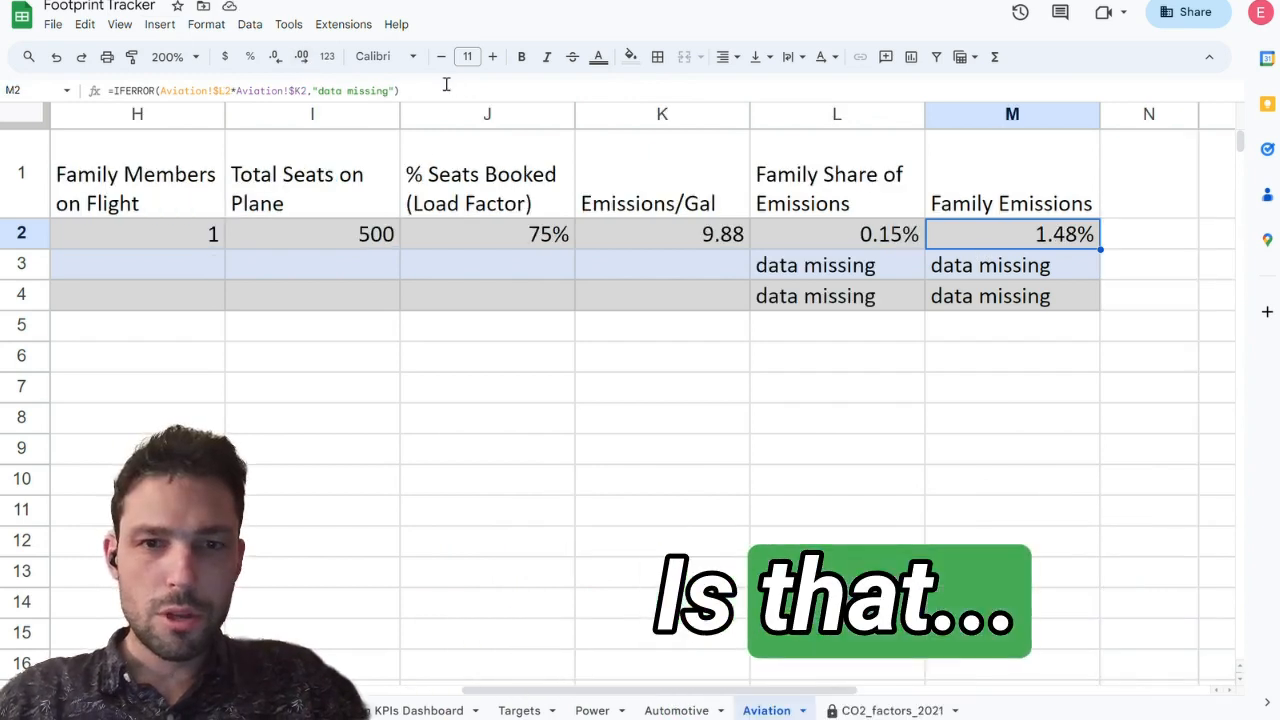
pyautogui.press('Return')
pyautogui.press('Escape')
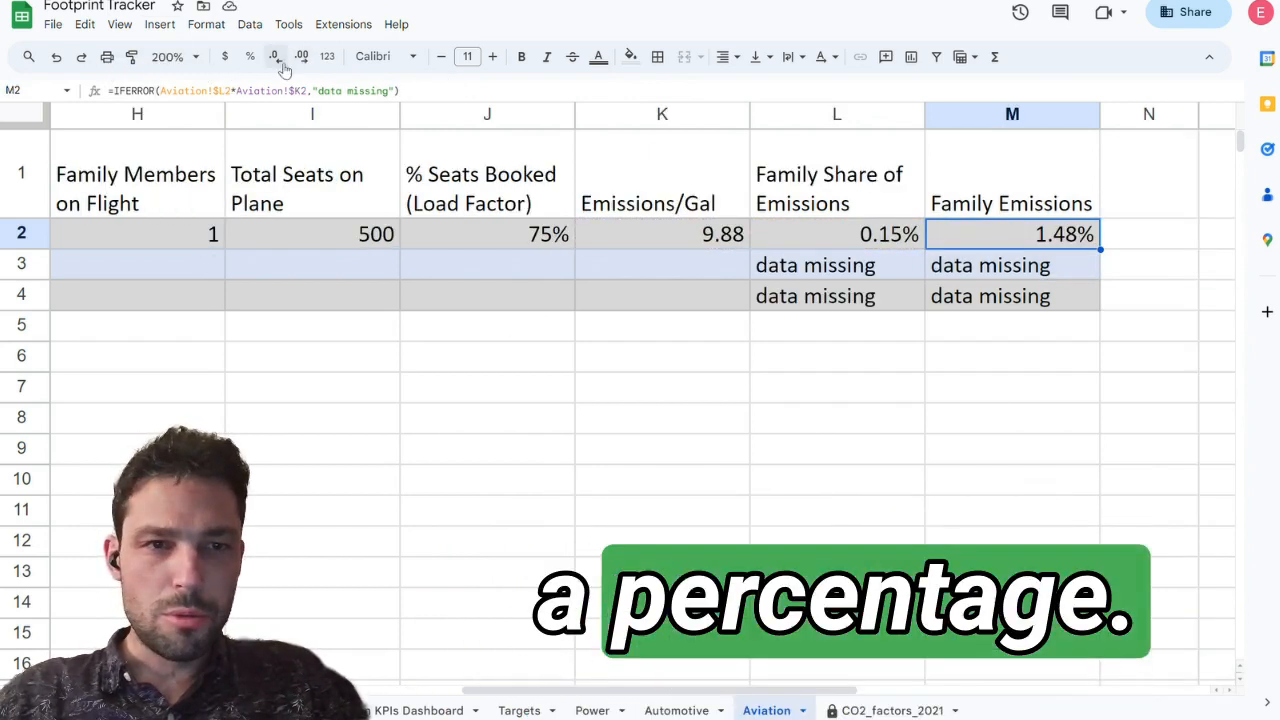
pyautogui.click(336, 57)
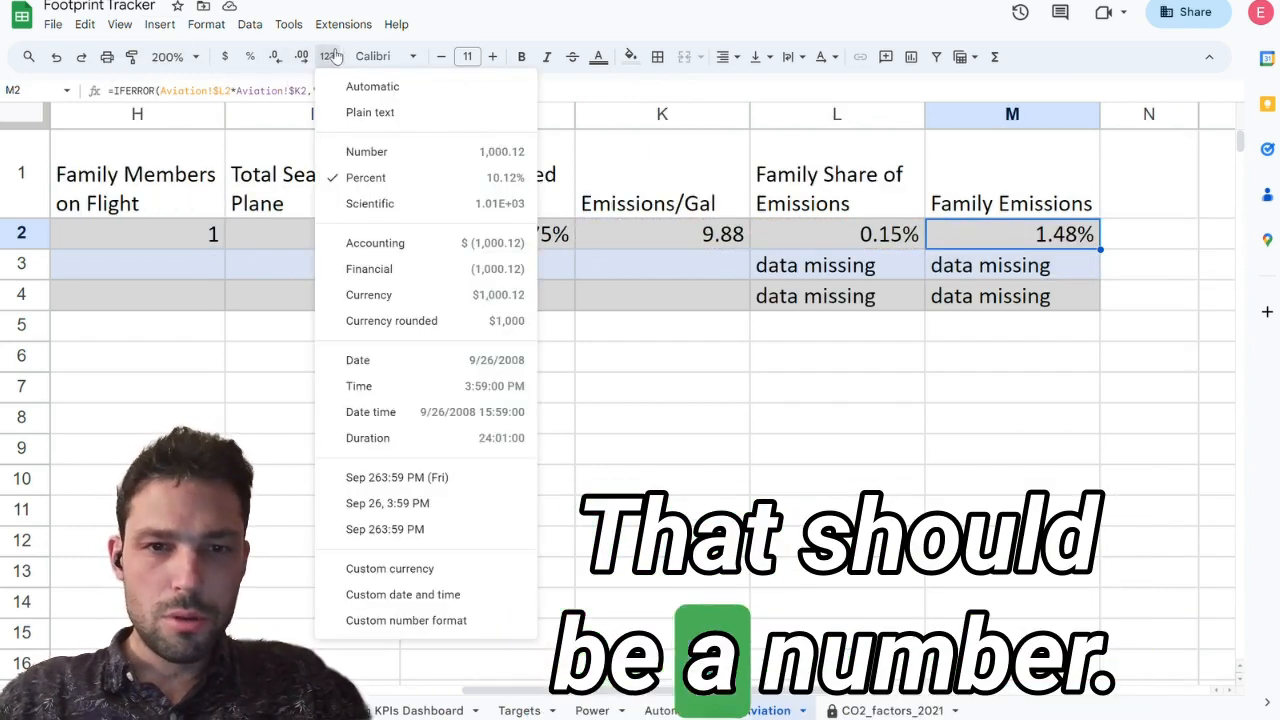
pyautogui.click(412, 152)
# Step: Add the unit to the header in M1 so it reads Family Emissions (kgCO2)
pyautogui.click(1013, 180)
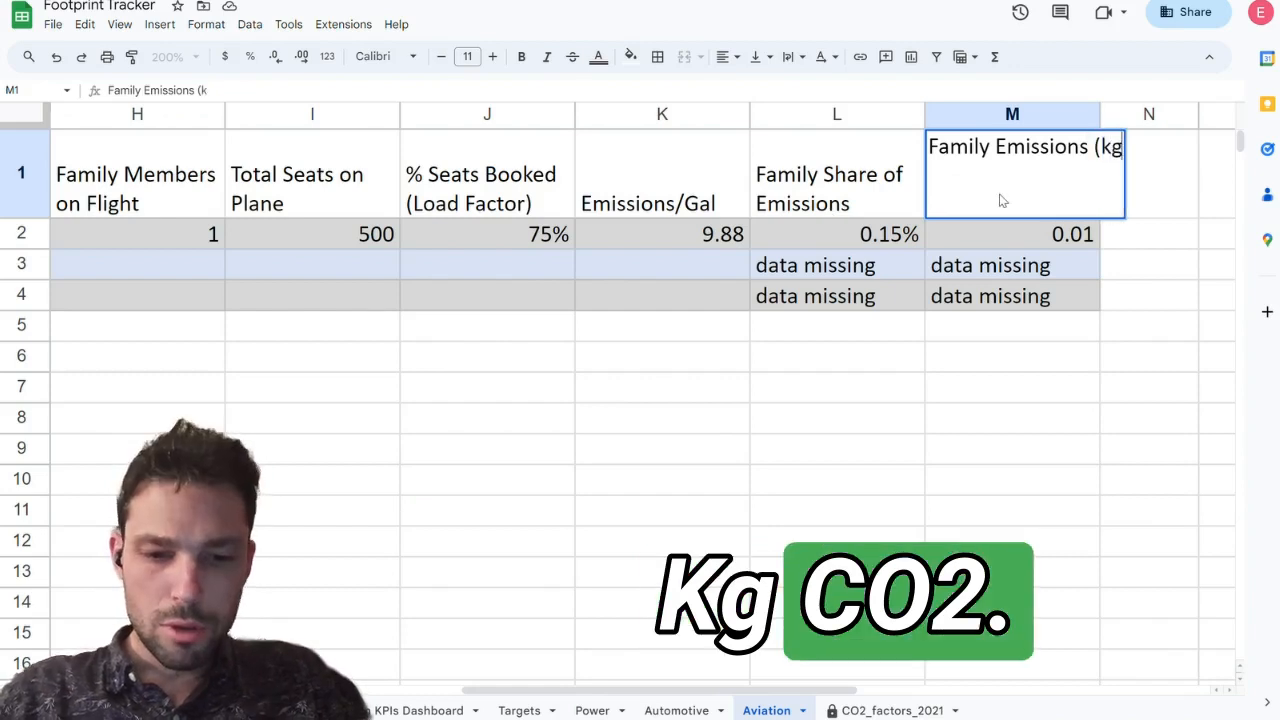
pyautogui.write('CO2)')
pyautogui.press('Return')
# Step: Try kgCO2e as the unit in the Family Emissions header and restore kgCO2
pyautogui.click(1003, 200)
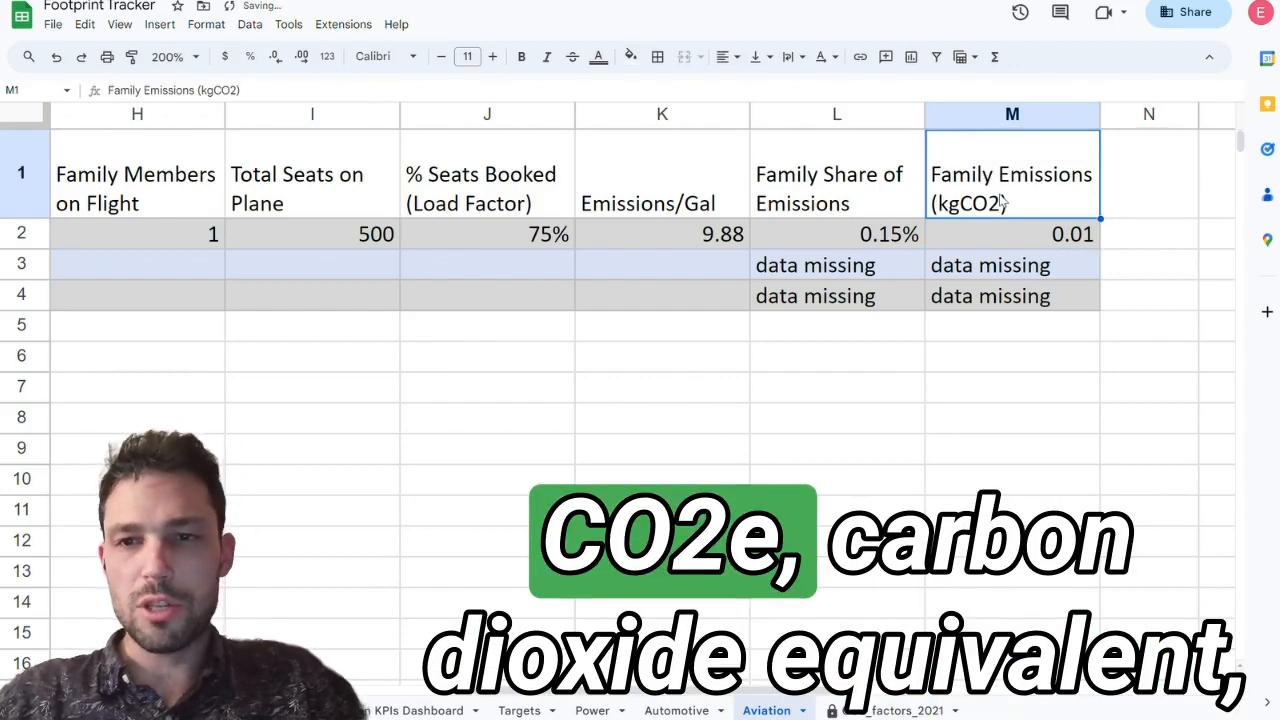
pyautogui.click(1163, 147)
pyautogui.write('e')
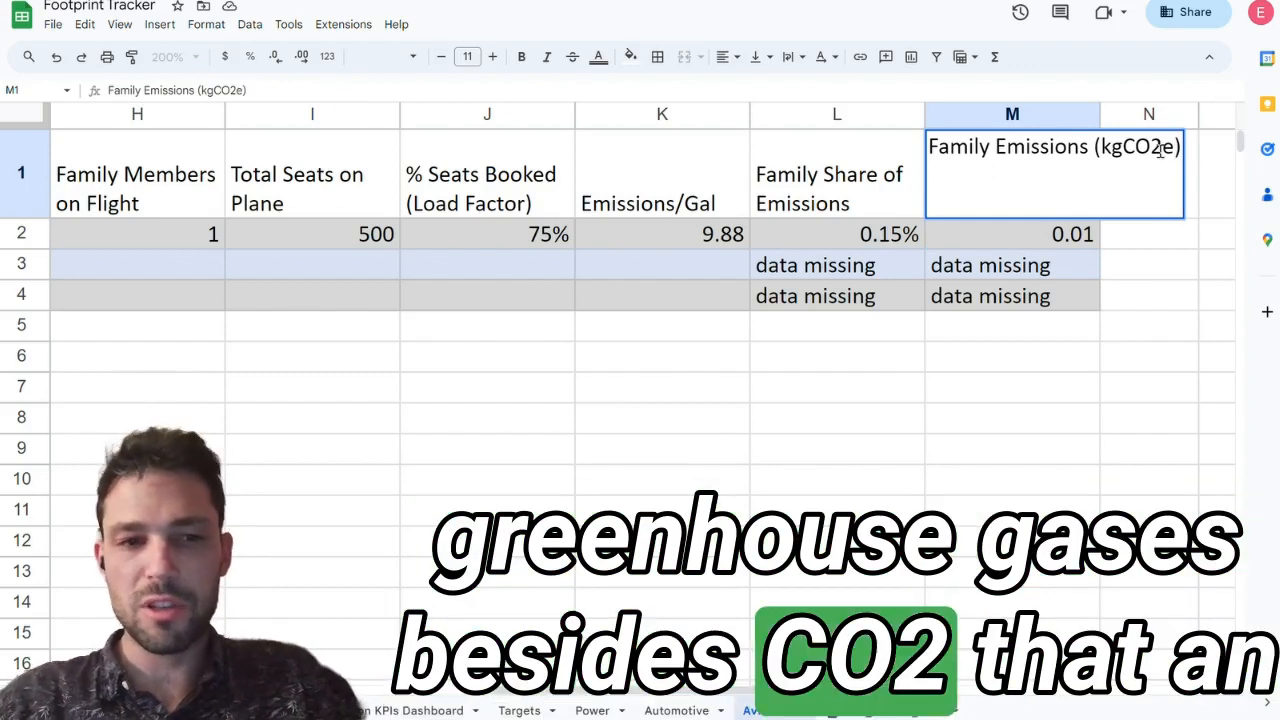
pyautogui.press('BackSpace')
pyautogui.press('Return')
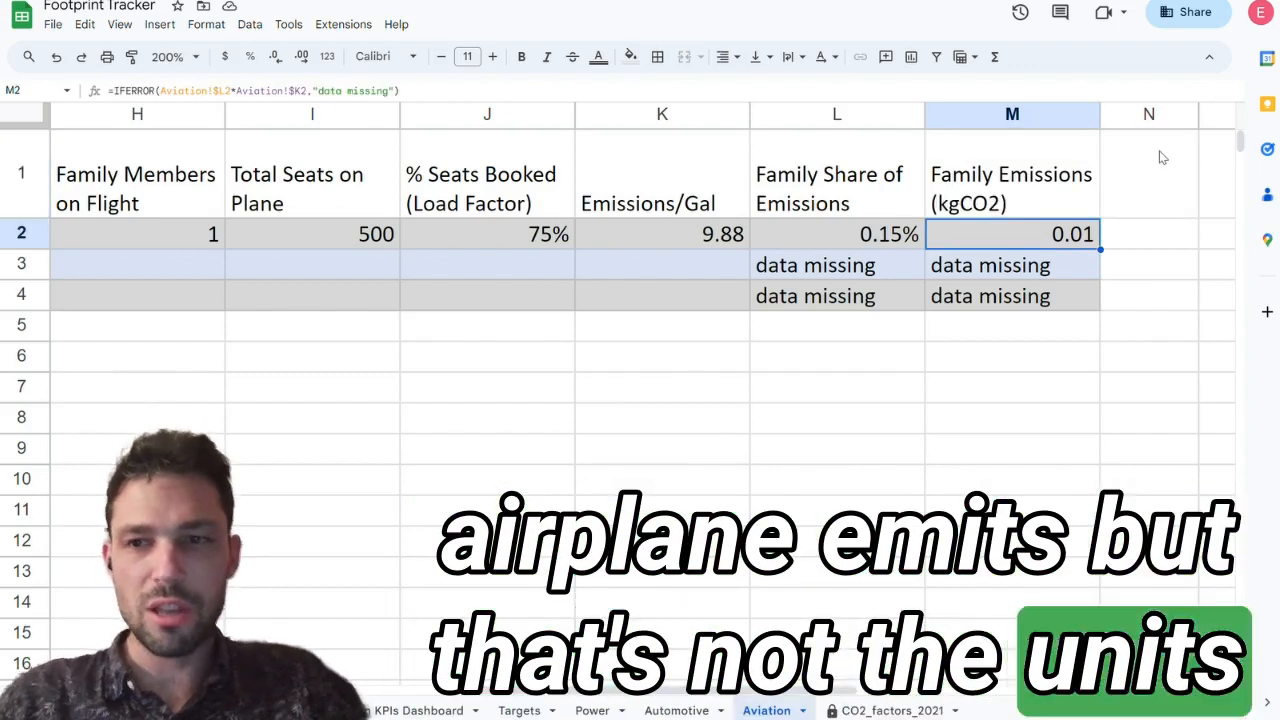
# Step: Review the Family Emissions header and formula, and the Aviation Edge API Distance header in E1
pyautogui.press('Up')
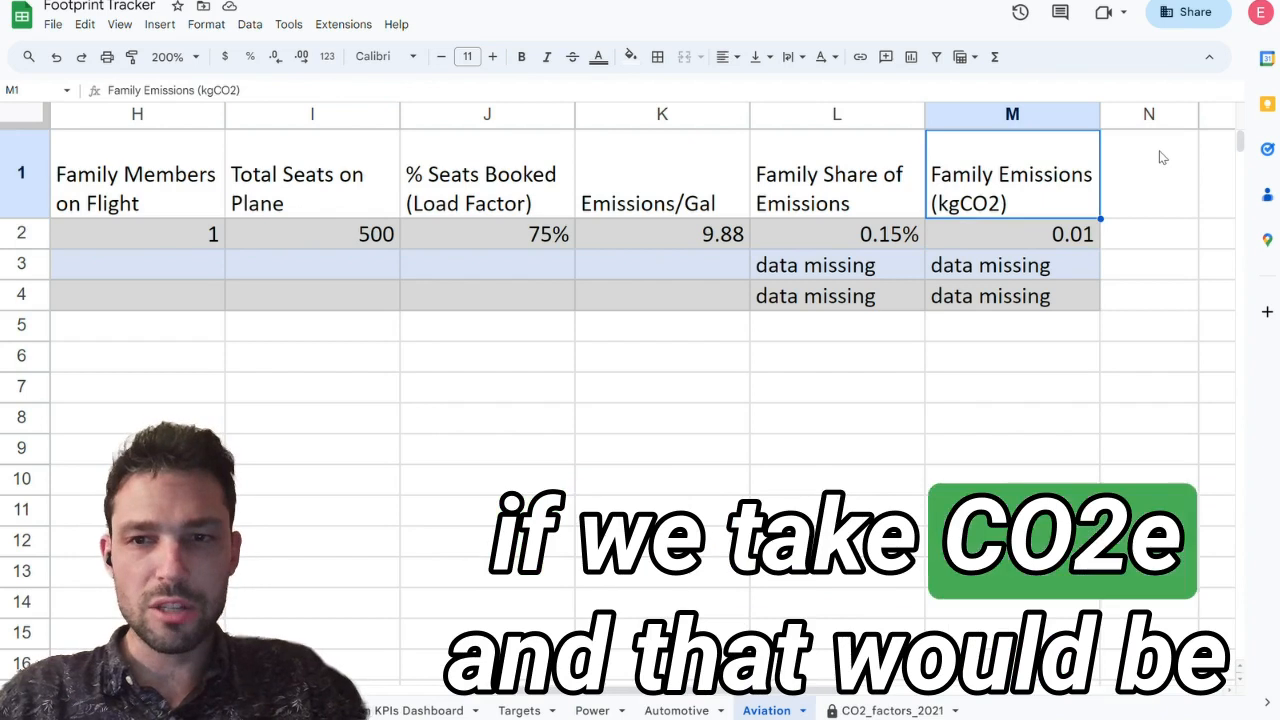
pyautogui.press('Down')
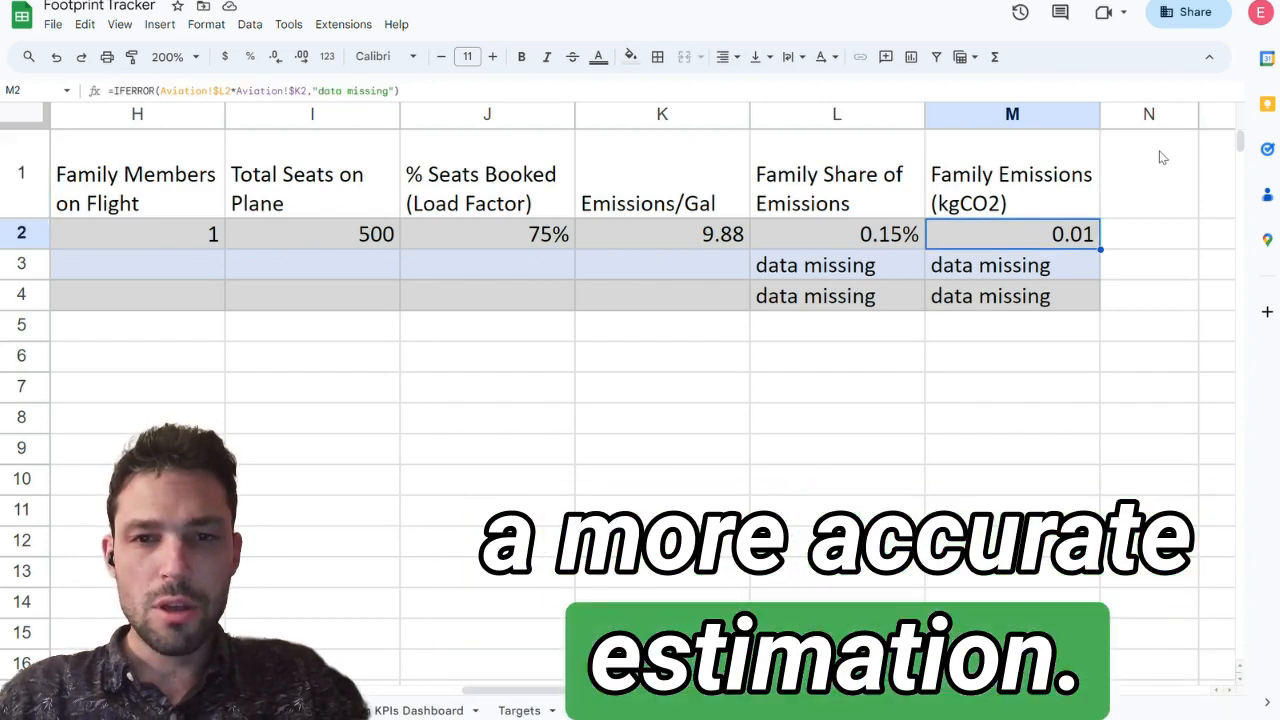
pyautogui.press('Up')
pyautogui.hotkey('ctrl', 'Left')
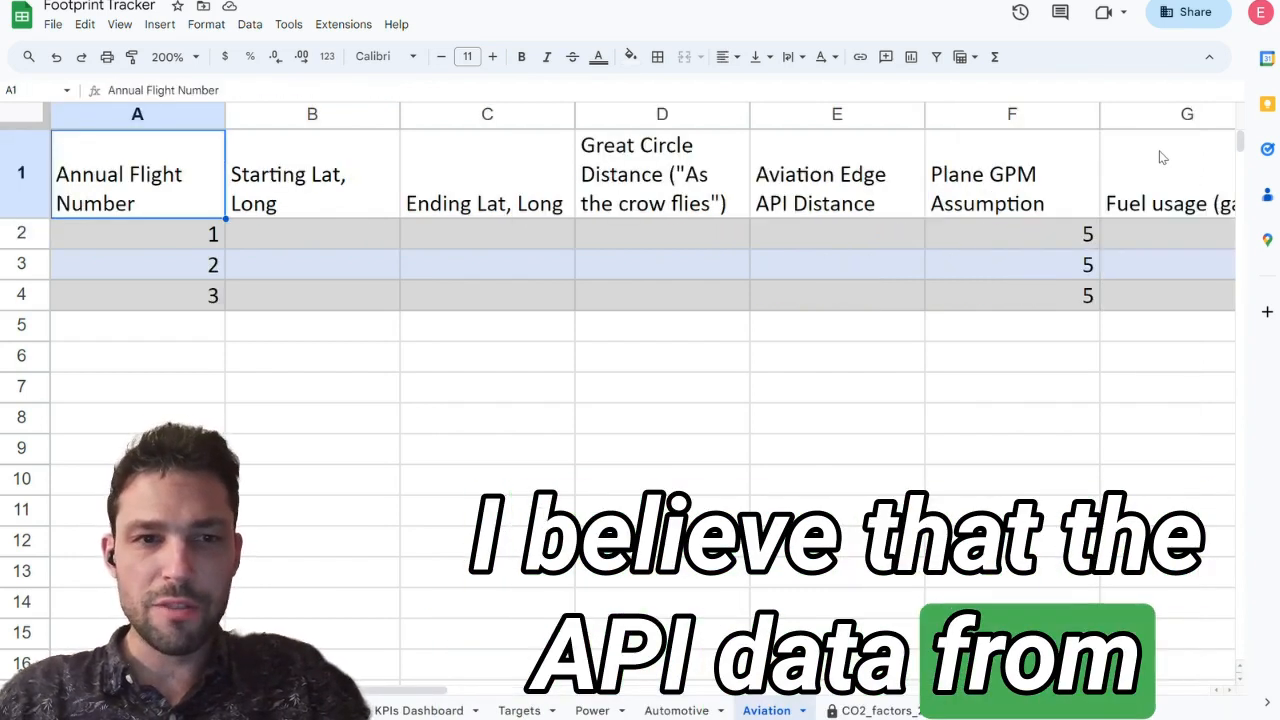
pyautogui.press('Right')
pyautogui.press('Right')
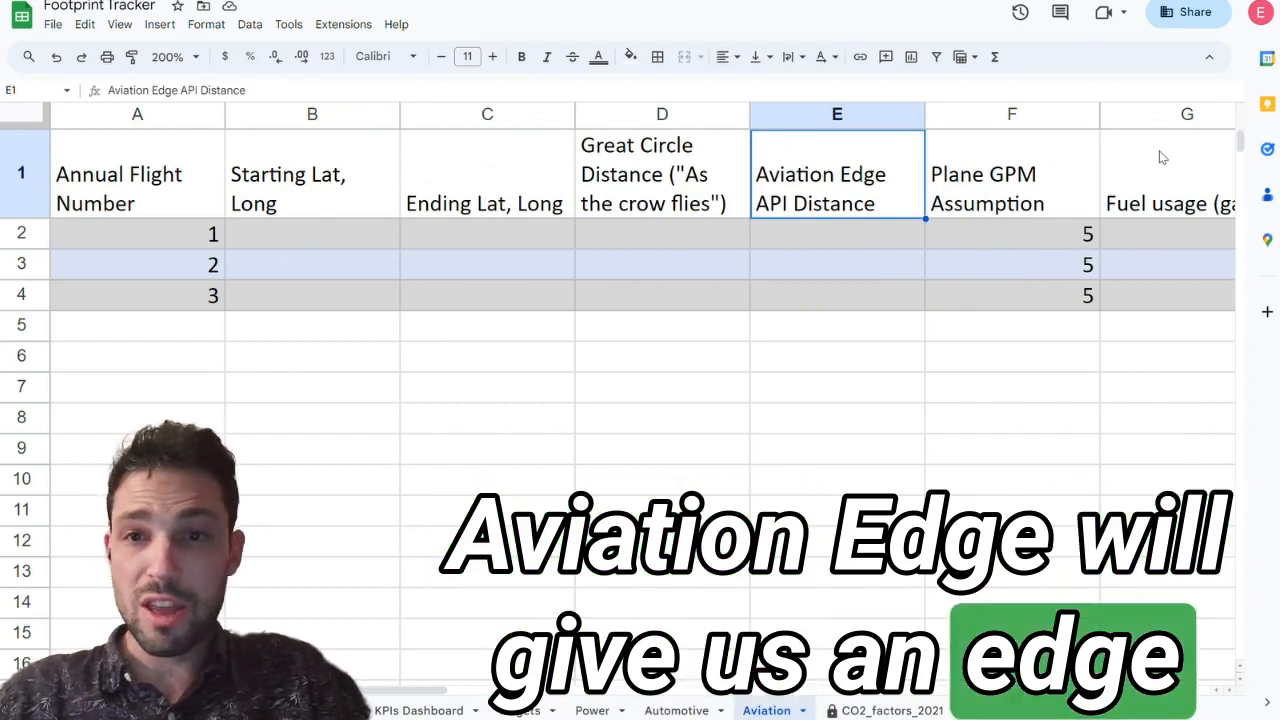
# Step: Look across the first flight's row from the API distance to Family Emissions and back to the flight number
pyautogui.press('Down')
pyautogui.press('Right')
pyautogui.press('Right')
pyautogui.press('Right')
pyautogui.press('Right')
pyautogui.press('Right')
pyautogui.press('Right')
pyautogui.press('Right')
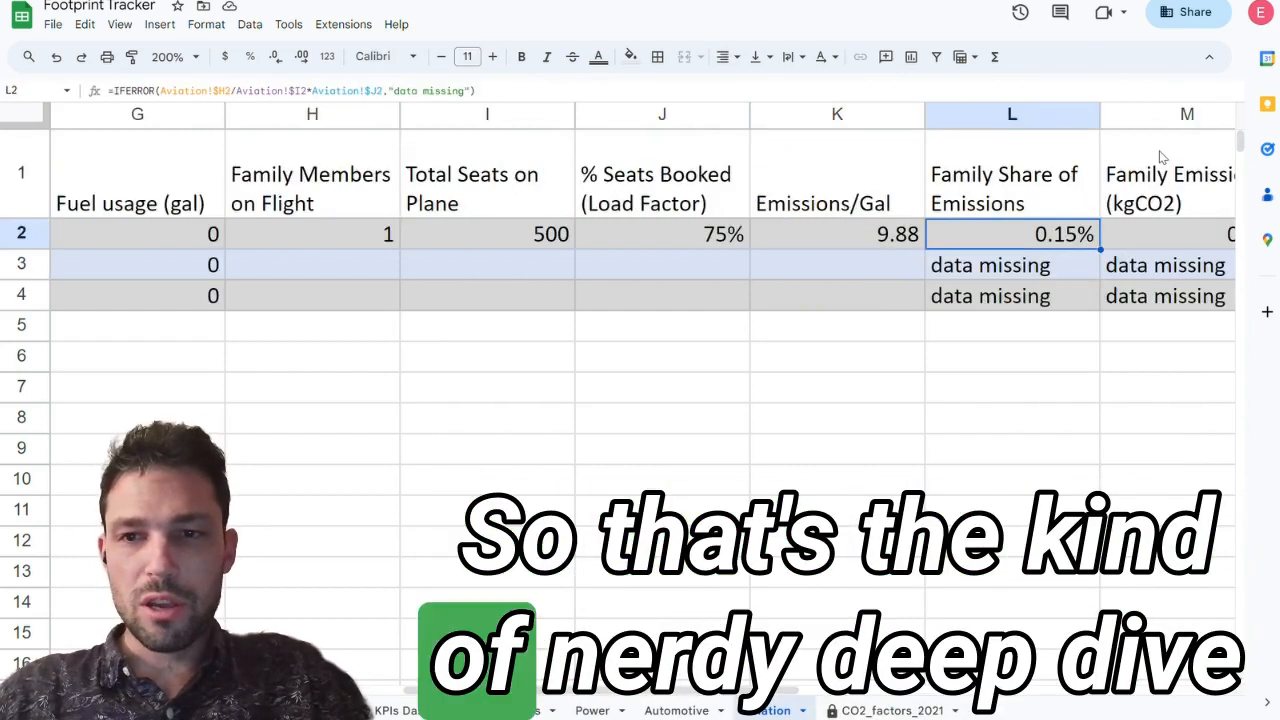
pyautogui.press('Right')
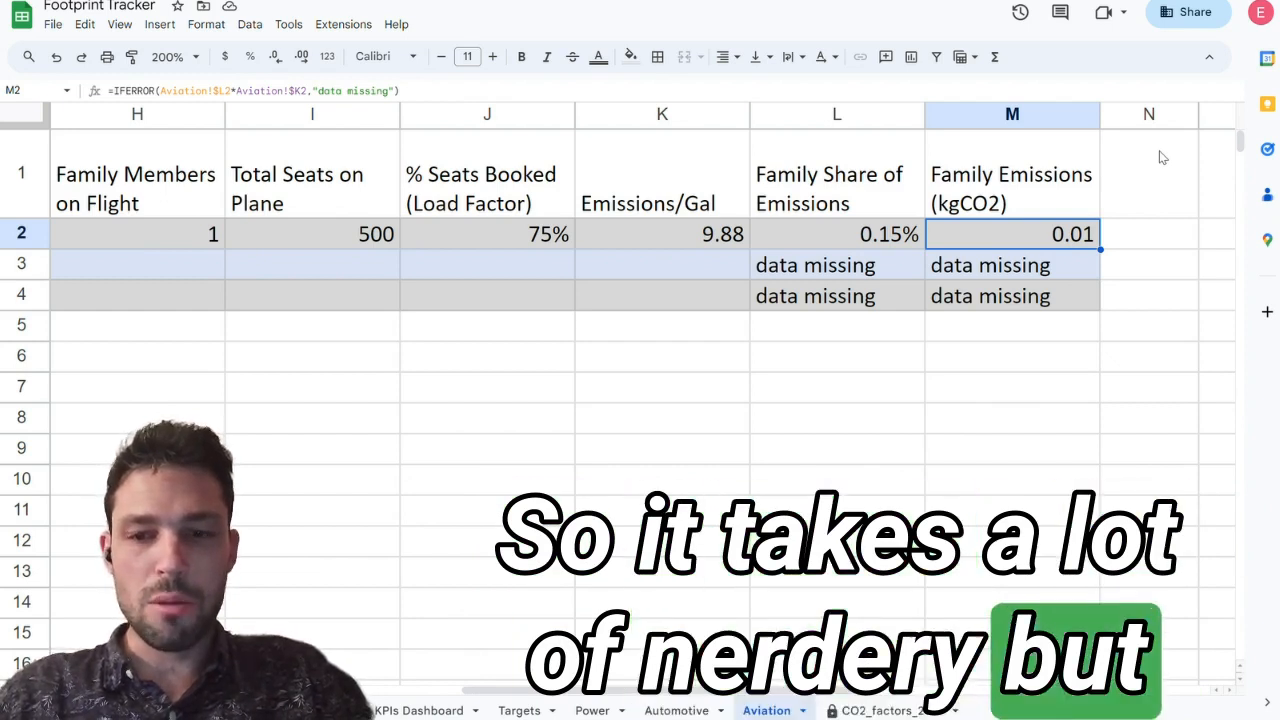
pyautogui.hotkey('ctrl', 'Left')
pyautogui.press('Left')
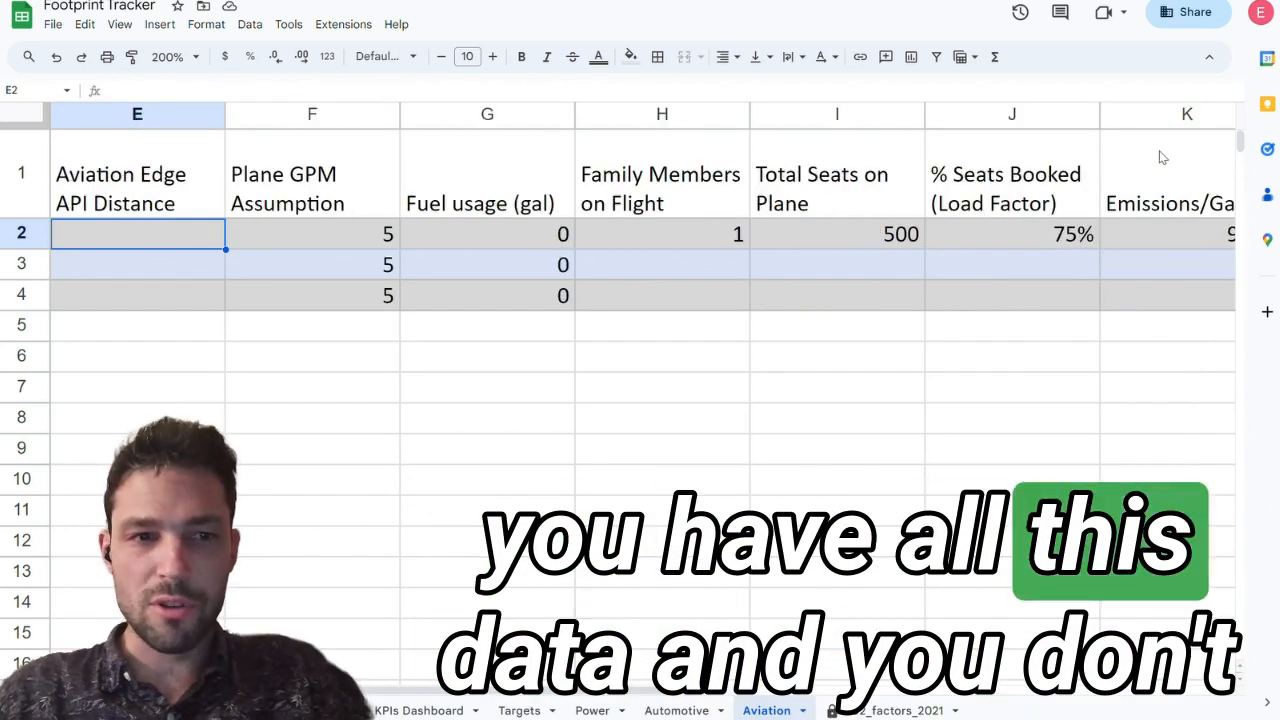
pyautogui.press('Left')
pyautogui.press('Left')
pyautogui.press('Left')
pyautogui.press('Left')
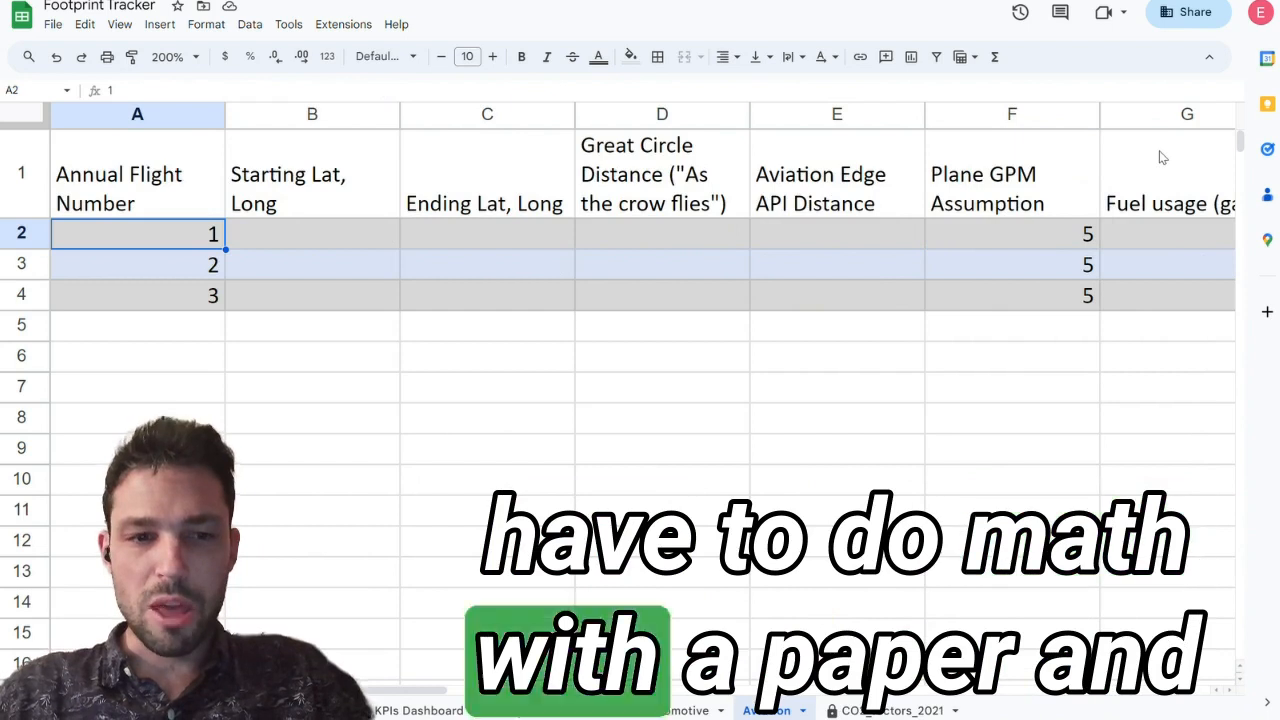